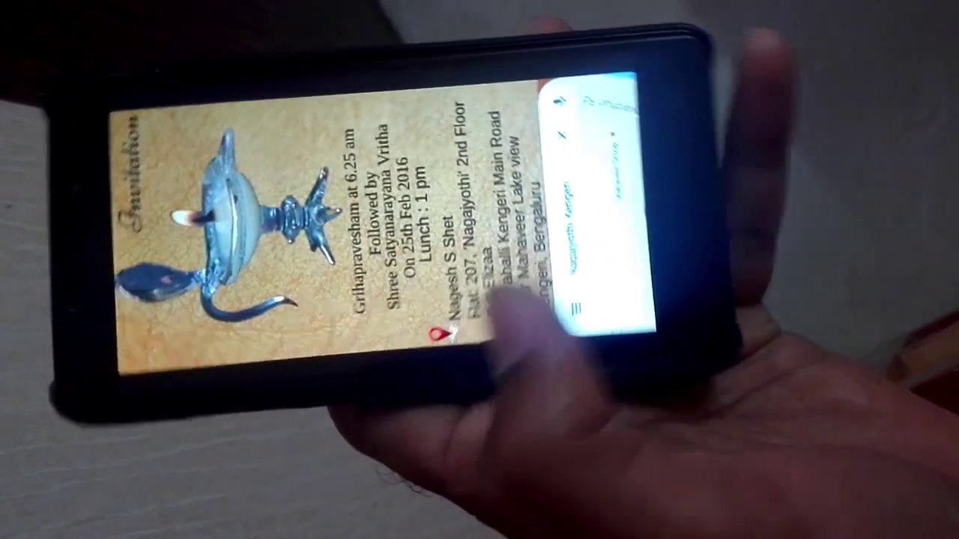
View the shared invitation image full-screen, zooming and panning over its top, body text and VENUE box.
{"action": "scroll", "coordinate": [479, 322], "scroll_direction": "down", "scroll_amount": 5}
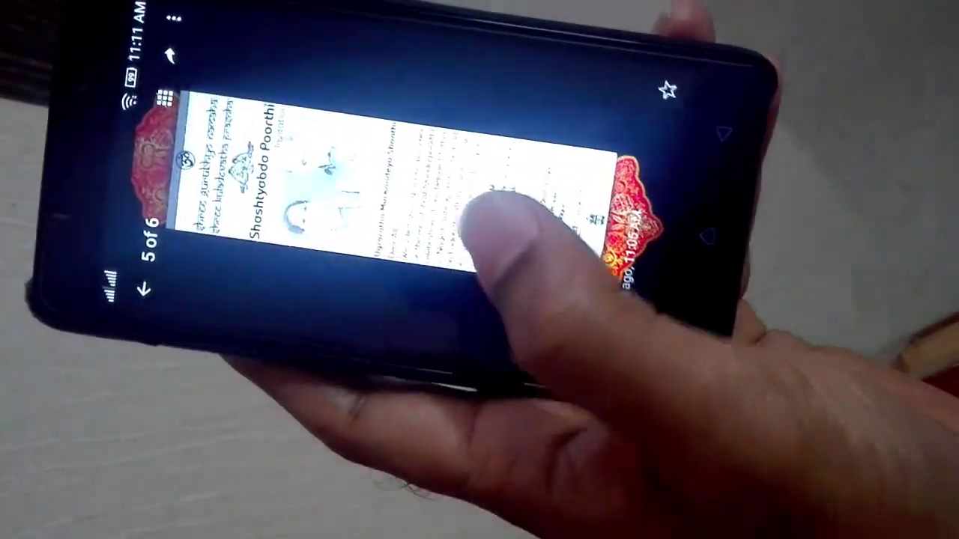
{"action": "double_click", "coordinate": [487, 225]}
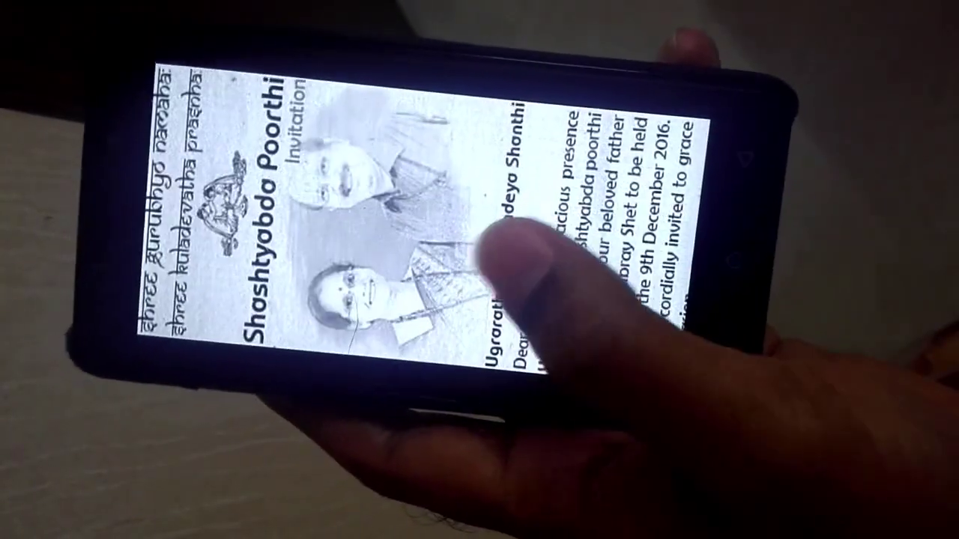
{"action": "left_click_drag", "start_coordinate": [524, 232], "coordinate": [510, 247]}
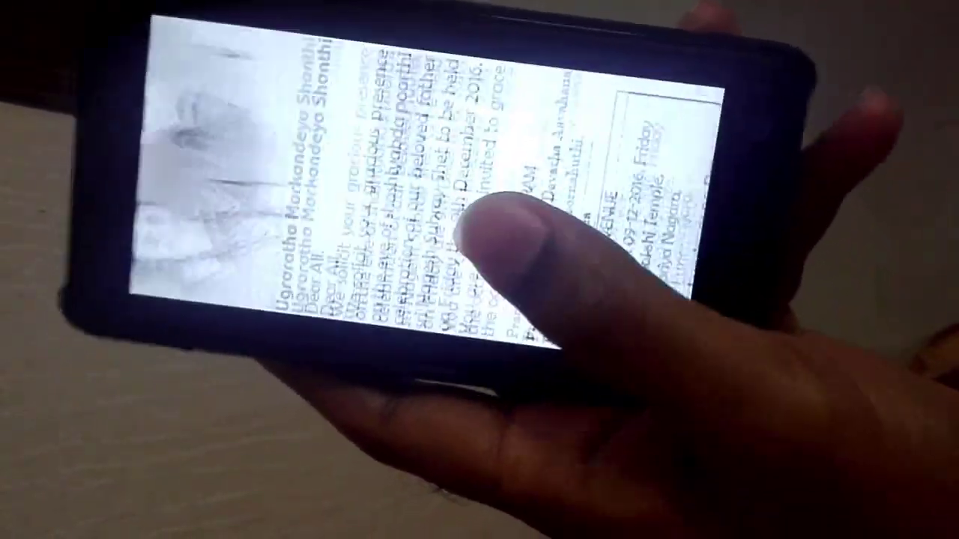
{"action": "left_click_drag", "start_coordinate": [483, 221], "coordinate": [546, 225]}
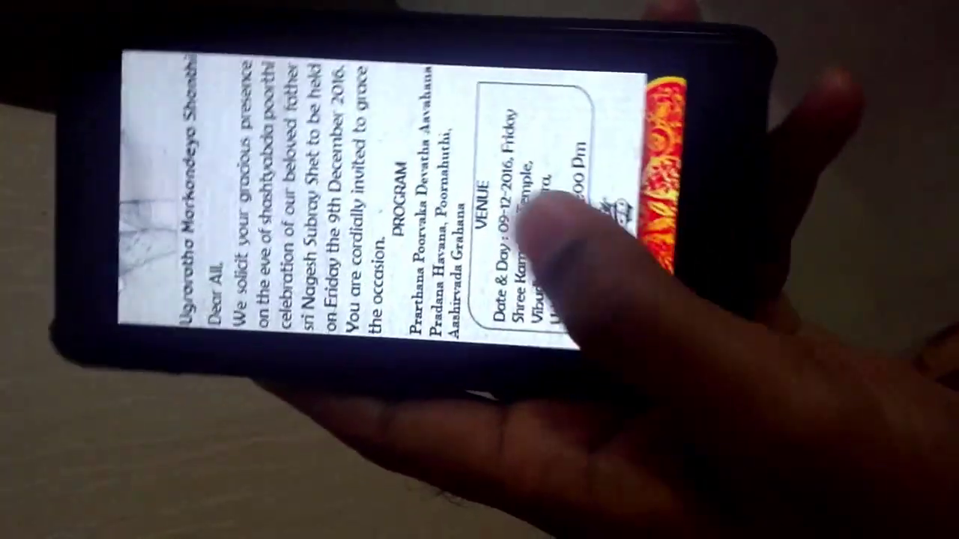
{"action": "key", "text": "Escape"}
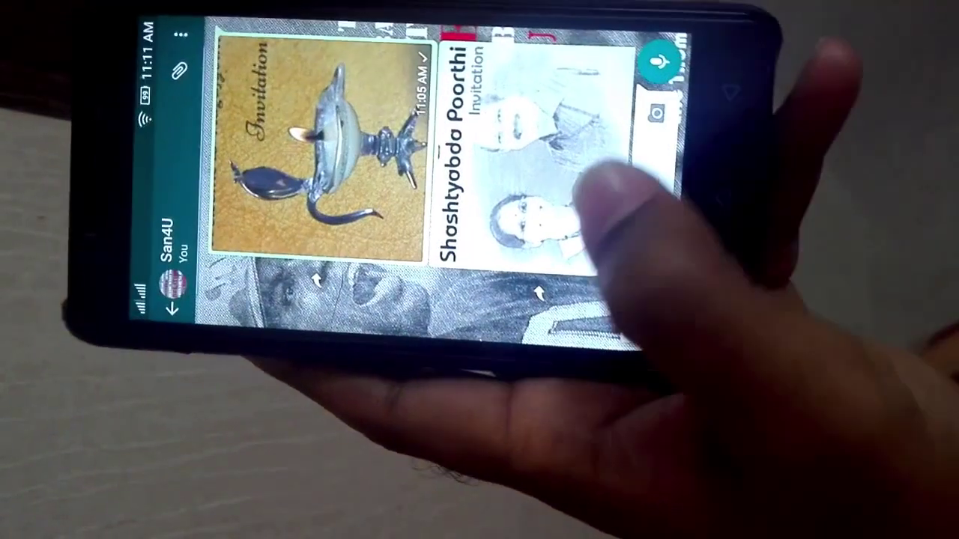
Inspect the hexagon-logo flyer zoomed in, panning across the ezrora logo, taxi, truck and contact details.
{"action": "scroll", "coordinate": [599, 183], "scroll_direction": "down", "scroll_amount": 5}
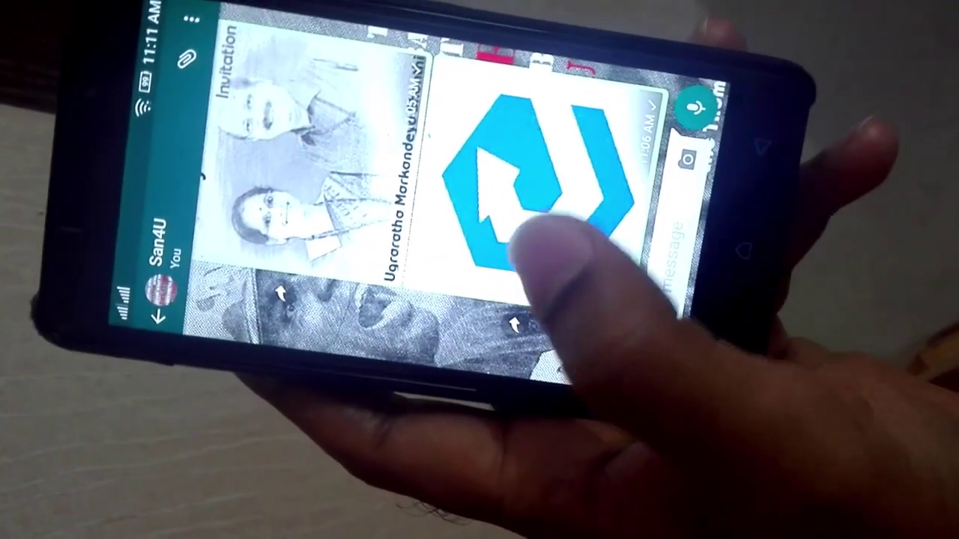
{"action": "left_click", "coordinate": [525, 218]}
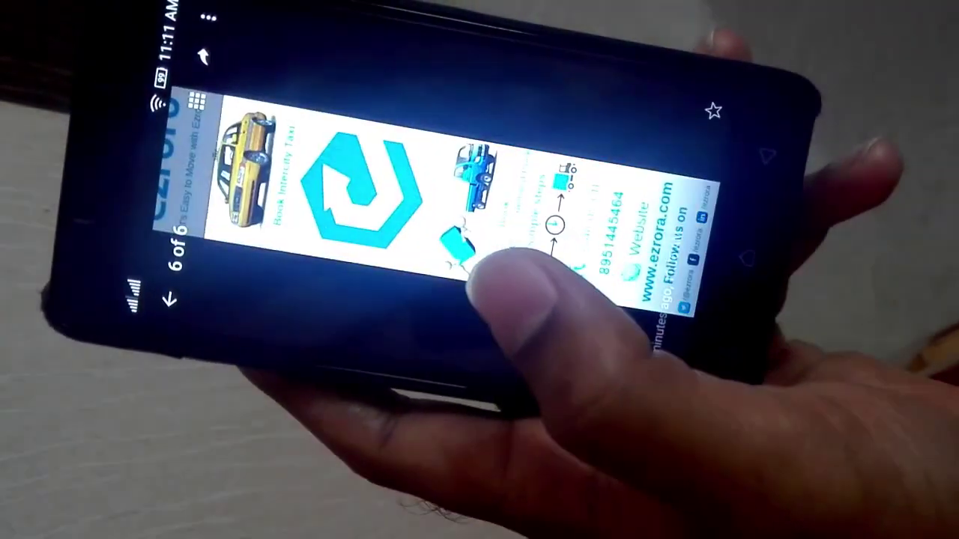
{"action": "double_click", "coordinate": [498, 255]}
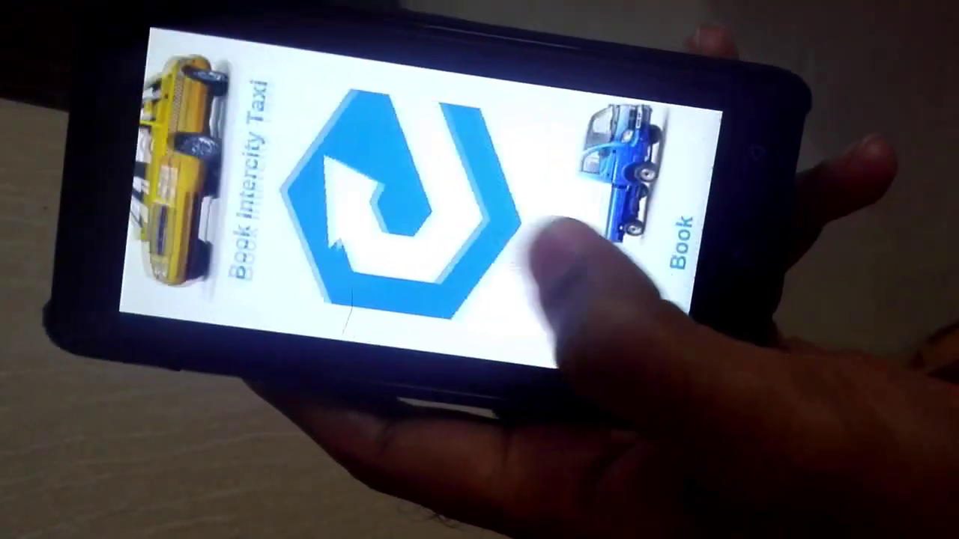
{"action": "left_click_drag", "start_coordinate": [551, 228], "coordinate": [488, 247]}
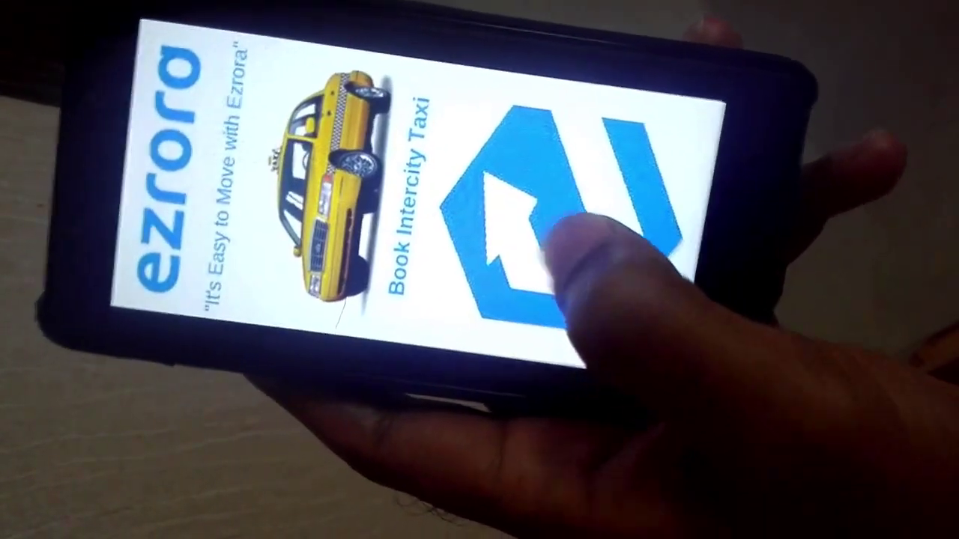
{"action": "left_click_drag", "start_coordinate": [562, 240], "coordinate": [460, 225]}
{"action": "left_click_drag", "start_coordinate": [577, 255], "coordinate": [514, 257]}
{"action": "left_click_drag", "start_coordinate": [637, 240], "coordinate": [494, 218]}
{"action": "left_click_drag", "start_coordinate": [577, 232], "coordinate": [503, 215]}
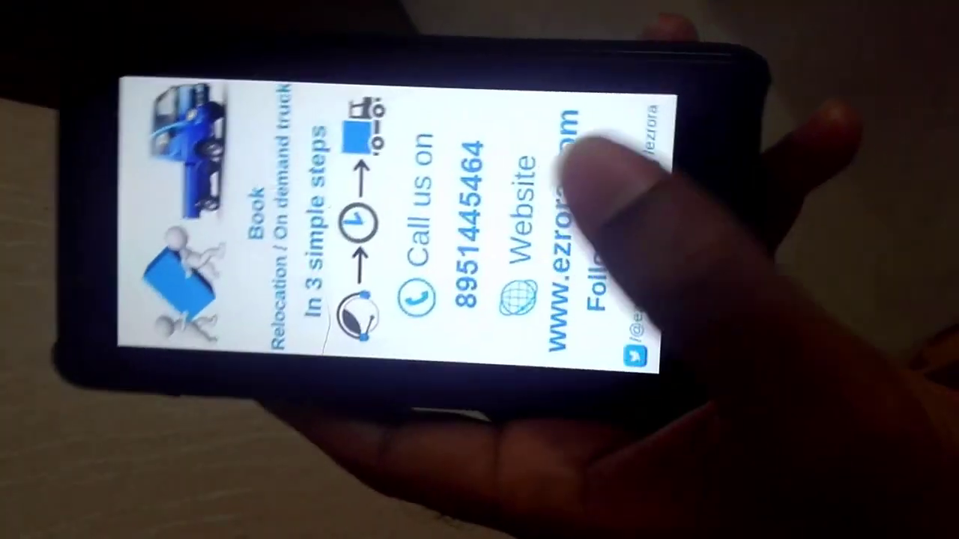
{"action": "double_click", "coordinate": [588, 154]}
{"action": "left_click", "coordinate": [719, 68]}
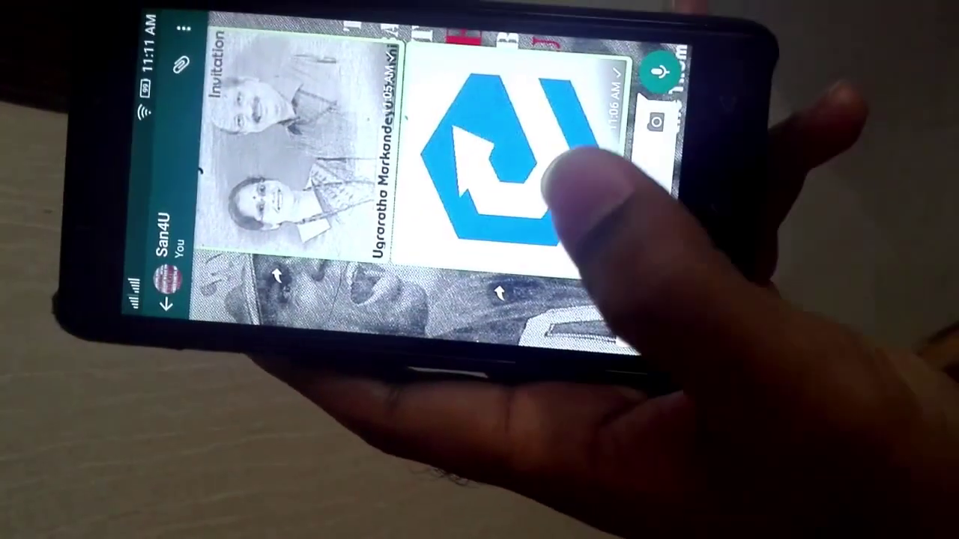
{"action": "scroll", "coordinate": [509, 225], "scroll_direction": "up", "scroll_amount": 3}
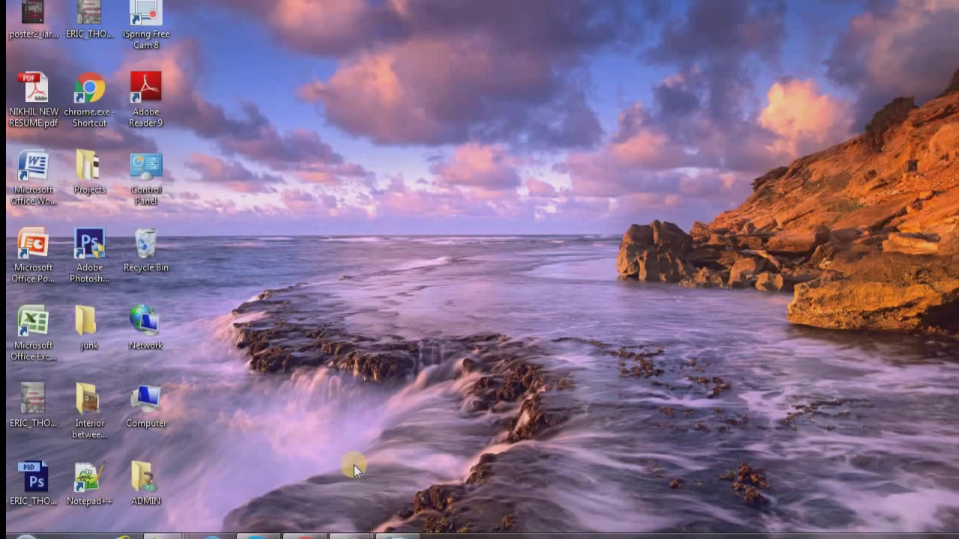
Launch Adobe Photoshop from its desktop shortcut.
{"action": "left_click", "coordinate": [91, 247]}
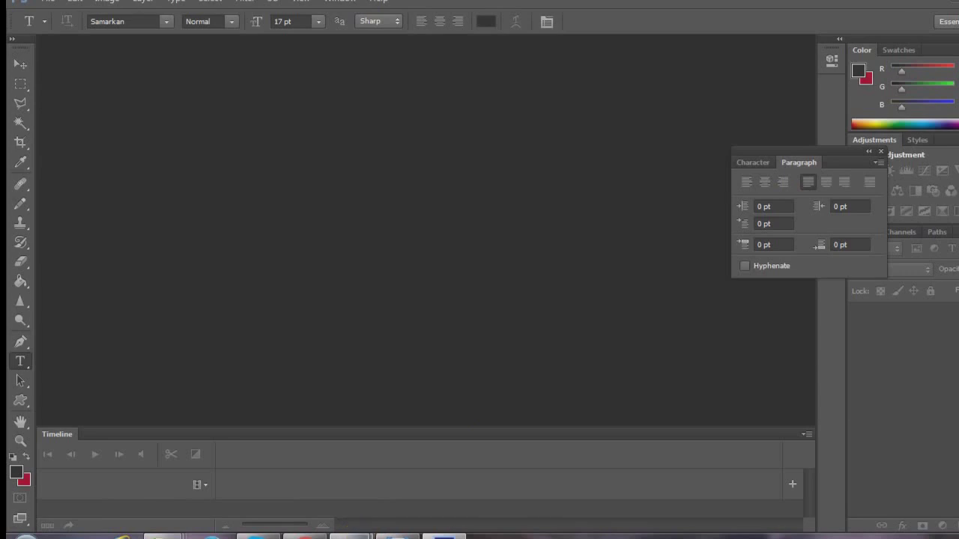
Bring imp.txt forward in Notepad and select the '215 x 873' dimensions line.
{"action": "mouse_move", "coordinate": [351, 536]}
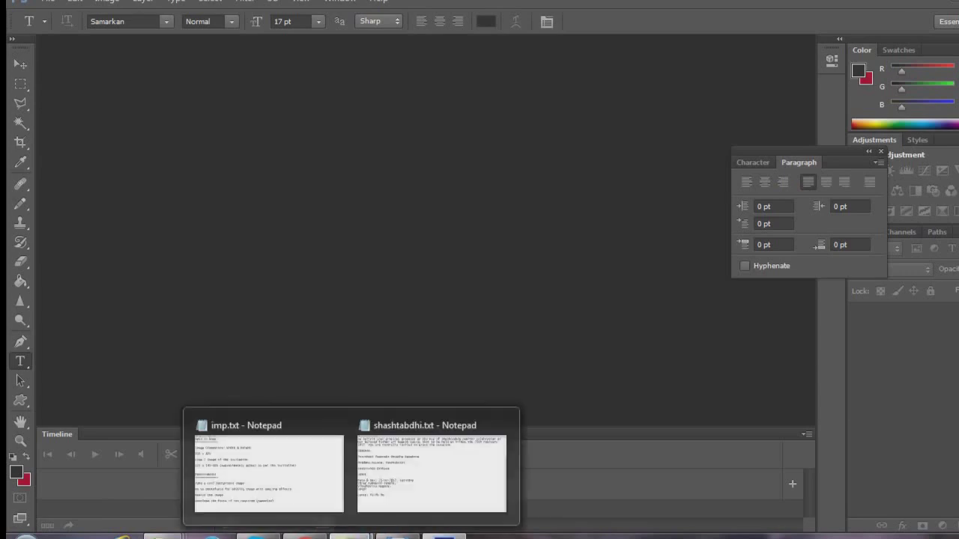
{"action": "mouse_move", "coordinate": [327, 522]}
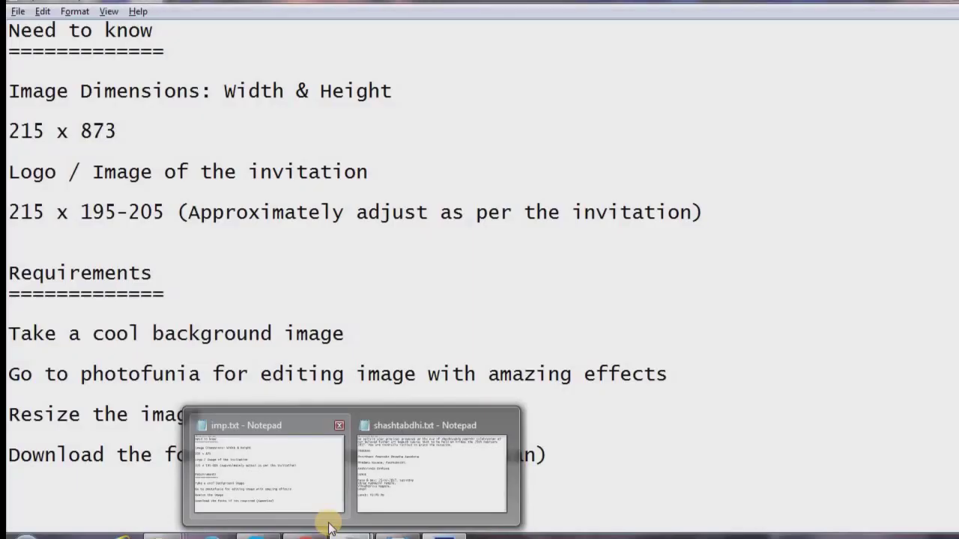
{"action": "left_click", "coordinate": [299, 490]}
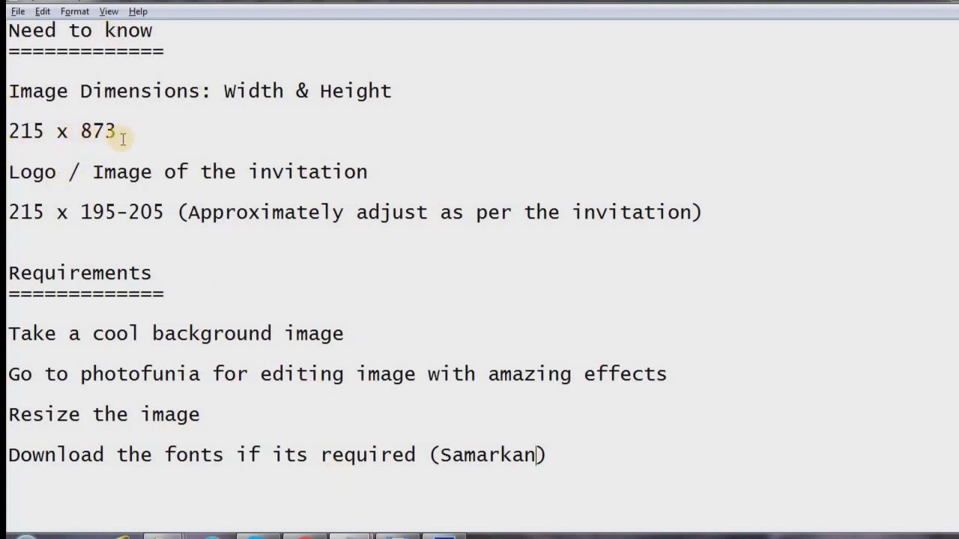
{"action": "left_click_drag", "start_coordinate": [131, 132], "coordinate": [7, 134]}
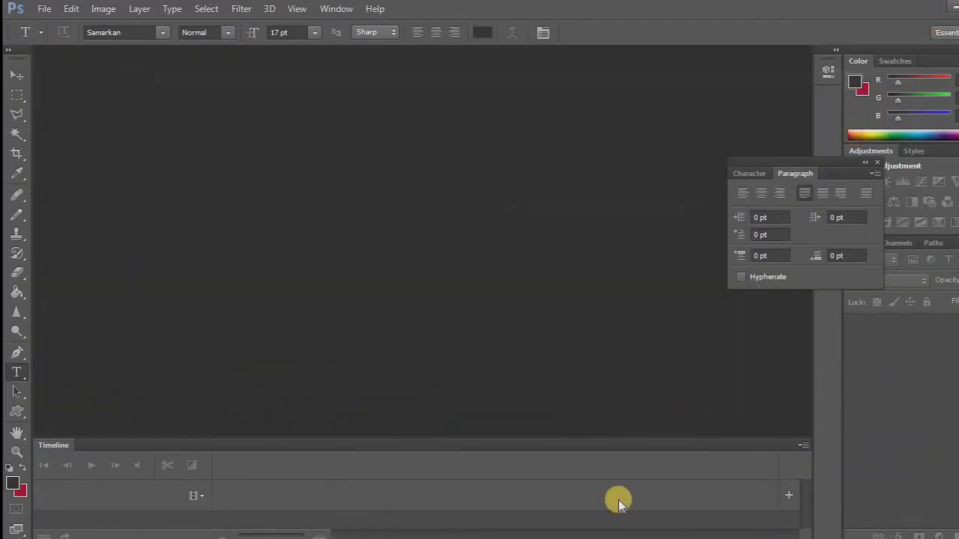
Create a new 215 x 873 pixel document with a transparent background.
{"action": "left_click", "coordinate": [46, 10]}
{"action": "left_click", "coordinate": [60, 25]}
{"action": "left_click_drag", "start_coordinate": [434, 198], "coordinate": [307, 193]}
{"action": "type", "text": "215"}
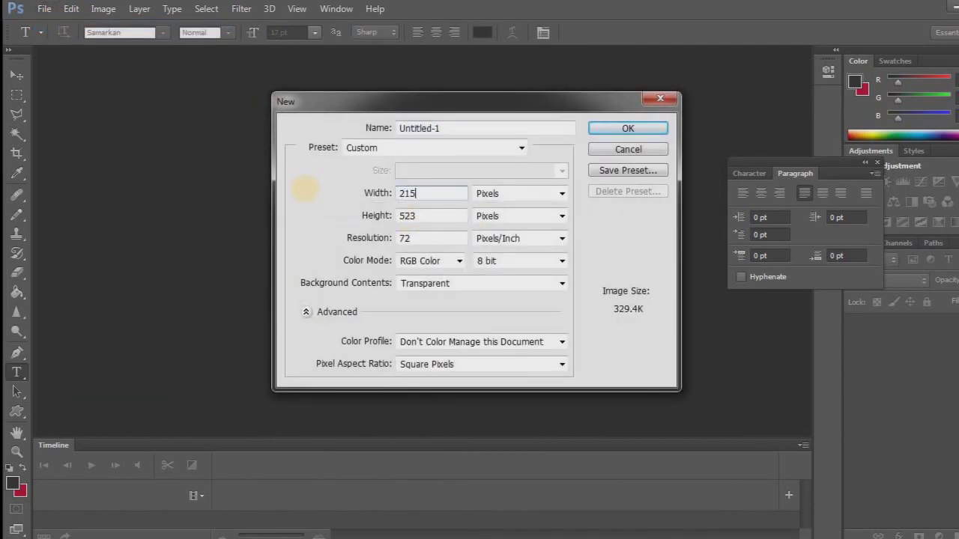
{"action": "left_click_drag", "start_coordinate": [448, 224], "coordinate": [246, 223]}
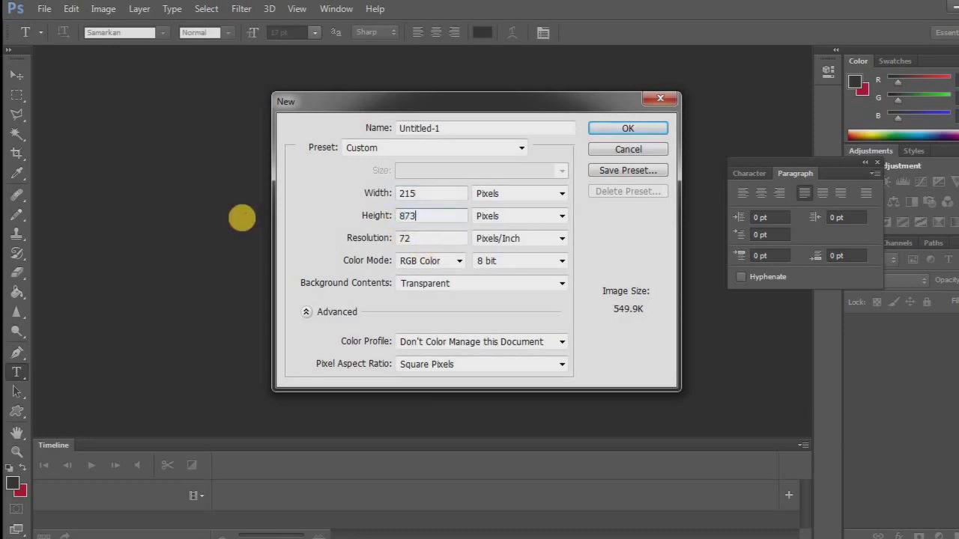
{"action": "left_click", "coordinate": [633, 134]}
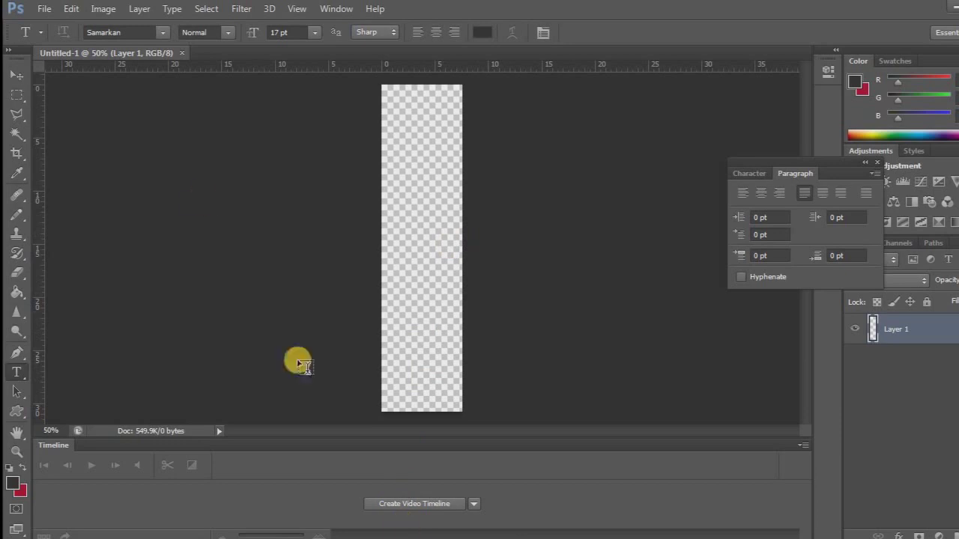
Open Header.png from the Projects folder.
{"action": "left_click", "coordinate": [42, 8]}
{"action": "left_click", "coordinate": [69, 38]}
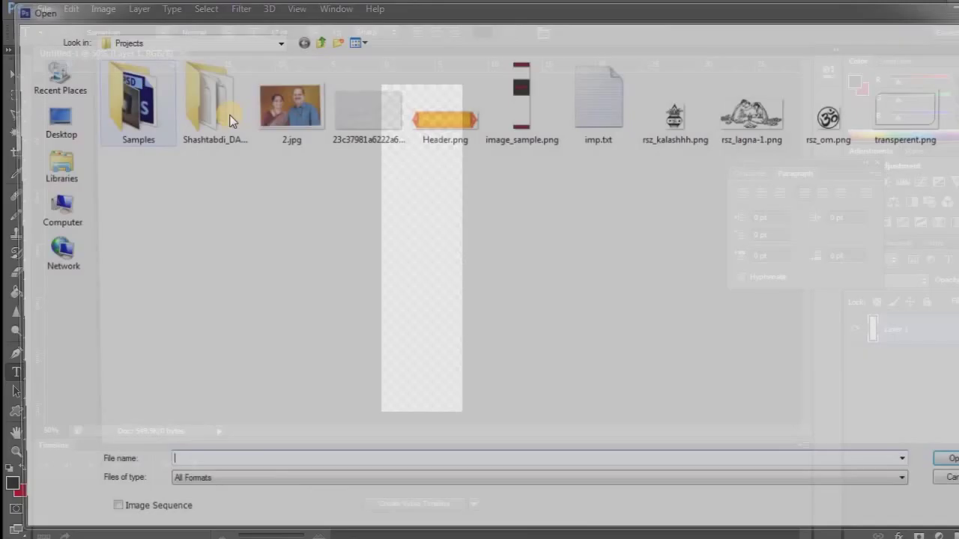
{"action": "left_click", "coordinate": [450, 140]}
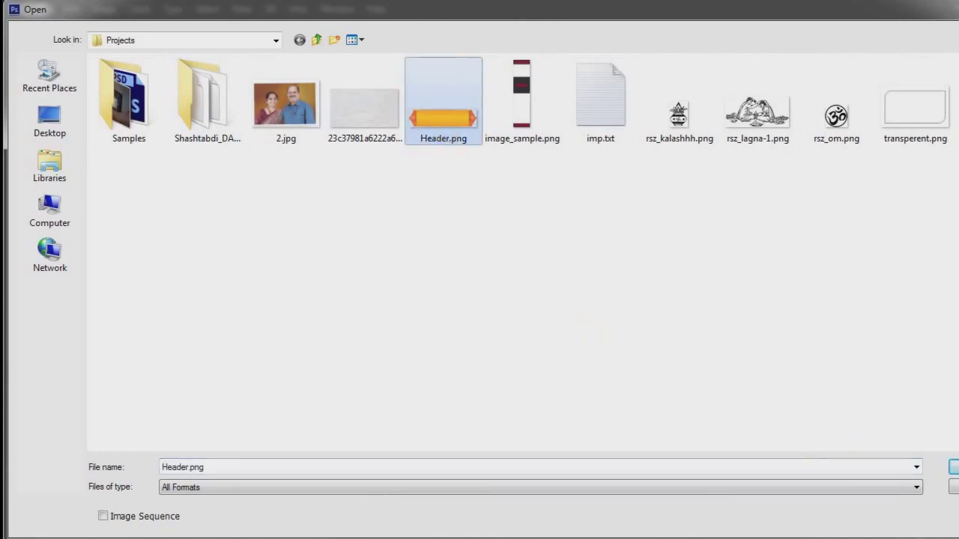
{"action": "key", "text": "Return"}
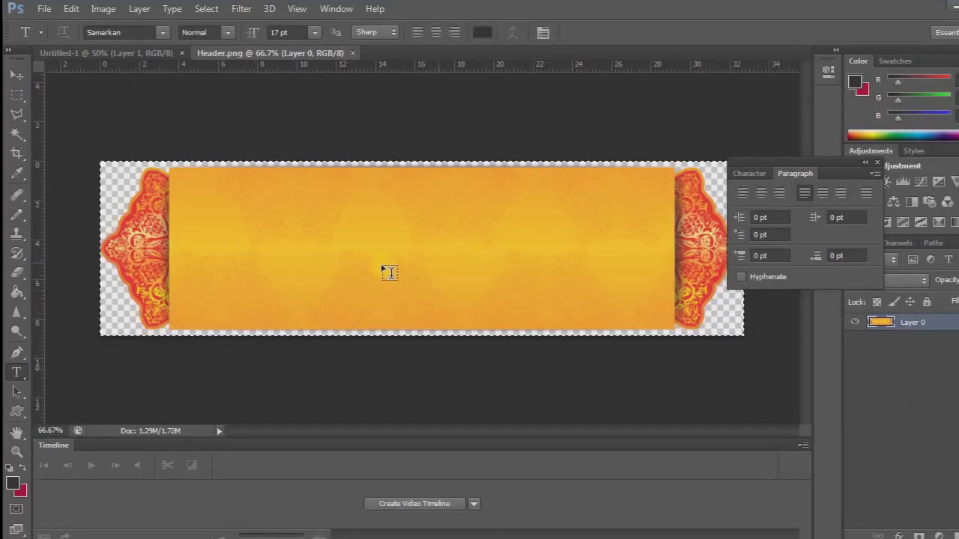
Rotate the Header.png canvas 90° clockwise so the banner stands vertically.
{"action": "left_click", "coordinate": [104, 10]}
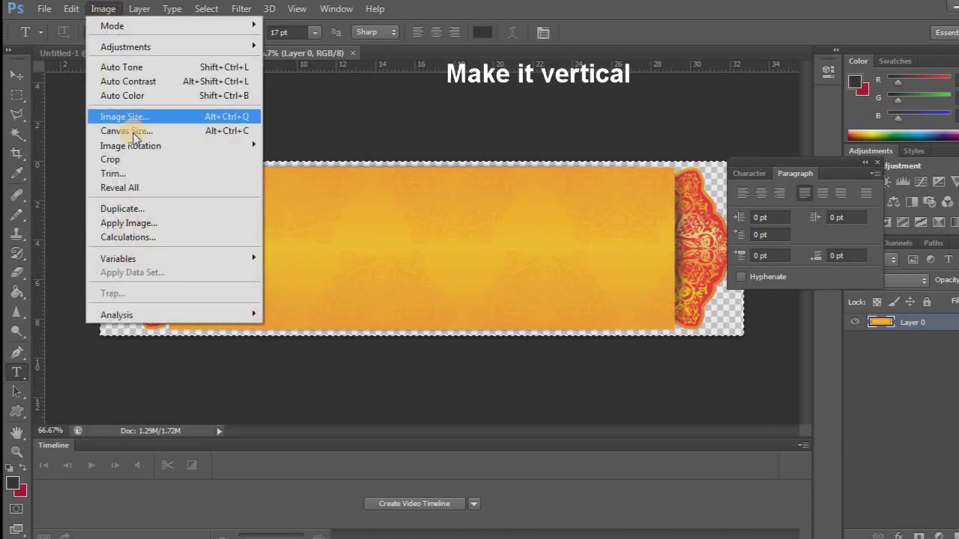
{"action": "mouse_move", "coordinate": [138, 146]}
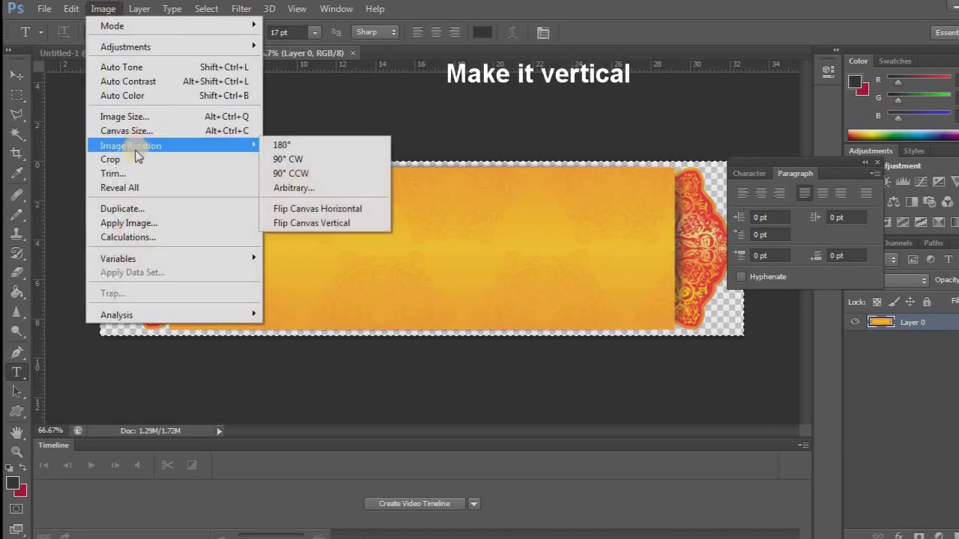
{"action": "left_click", "coordinate": [274, 161]}
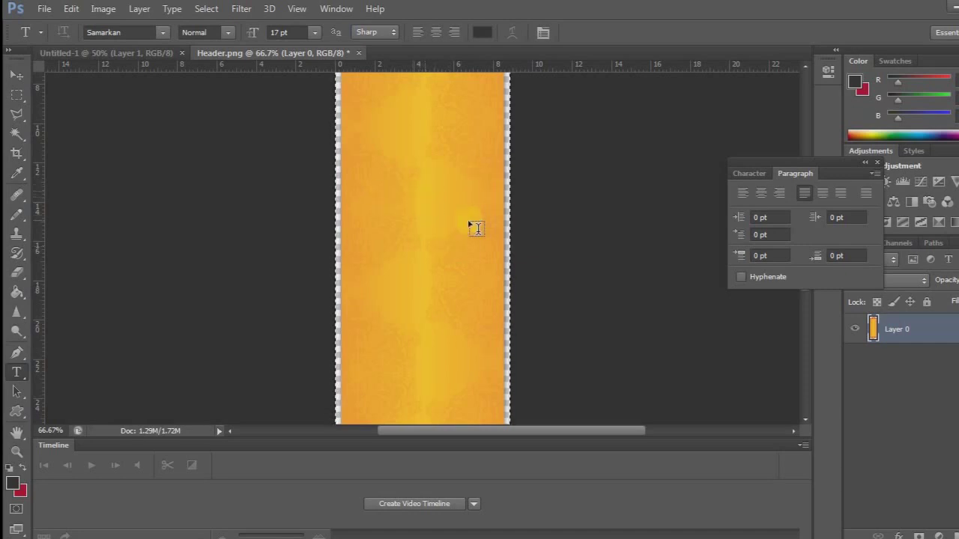
Create a second transparent document, 215 wide by 873 high.
{"action": "key", "text": "ctrl+n"}
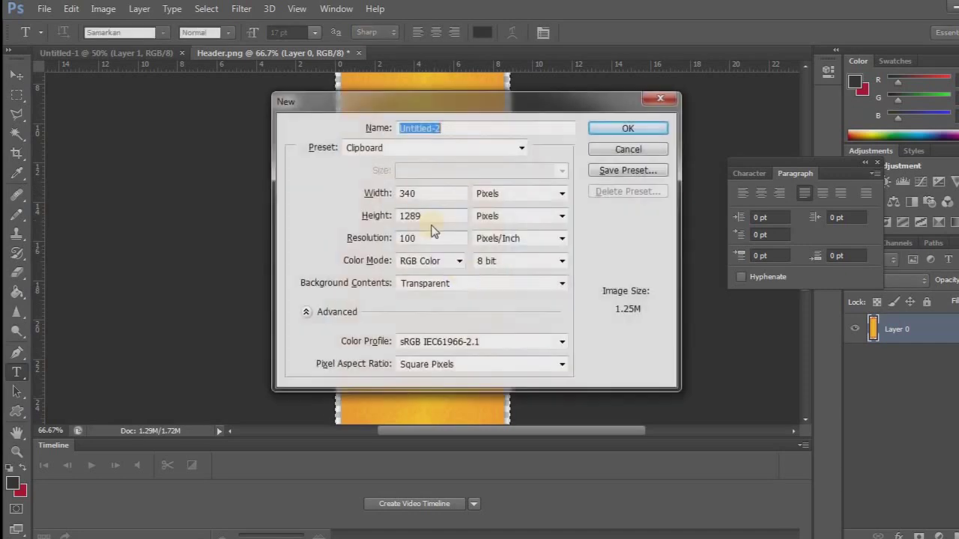
{"action": "double_click", "coordinate": [430, 192]}
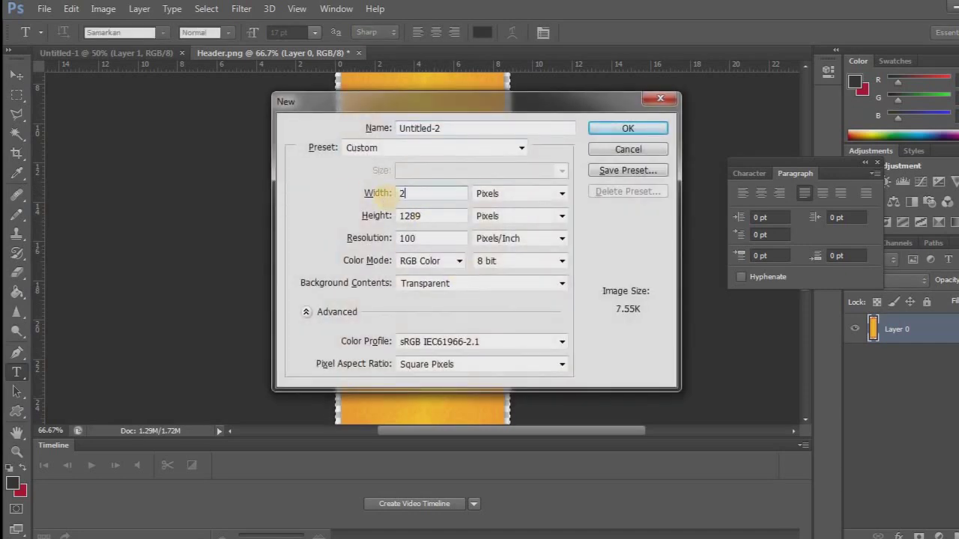
{"action": "type", "text": "215"}
{"action": "double_click", "coordinate": [435, 215]}
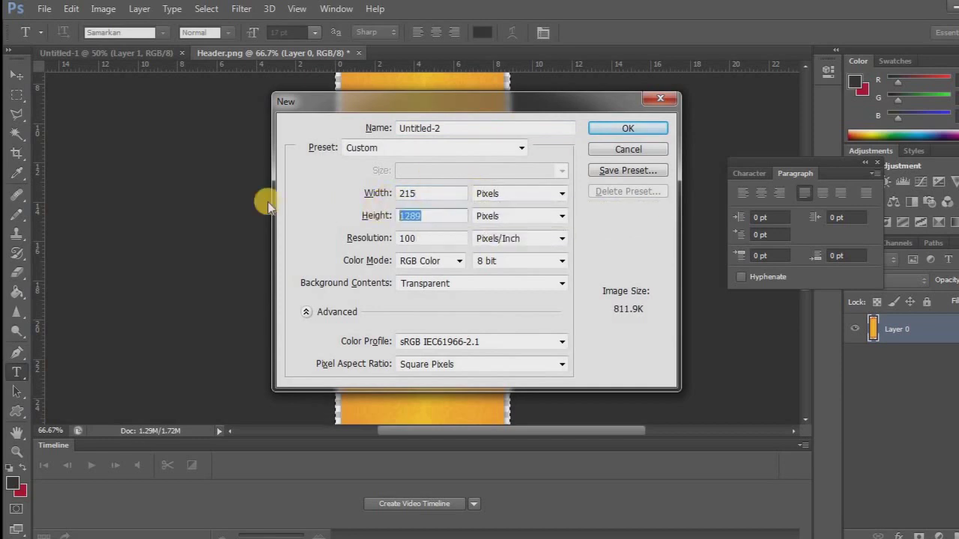
{"action": "type", "text": "873"}
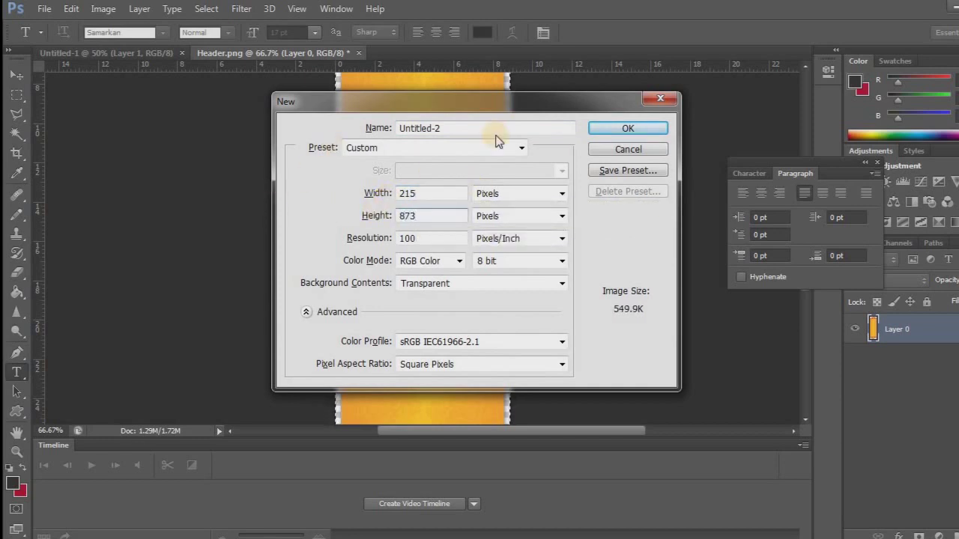
{"action": "left_click", "coordinate": [633, 127]}
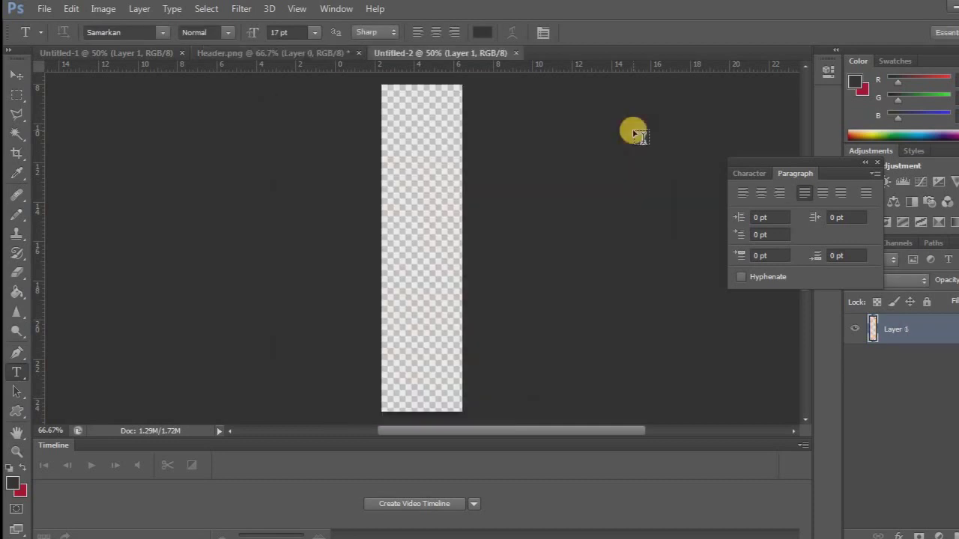
Paste the orange banner and scale it with Free Transform to fill the canvas height.
{"action": "key", "text": "ctrl+v"}
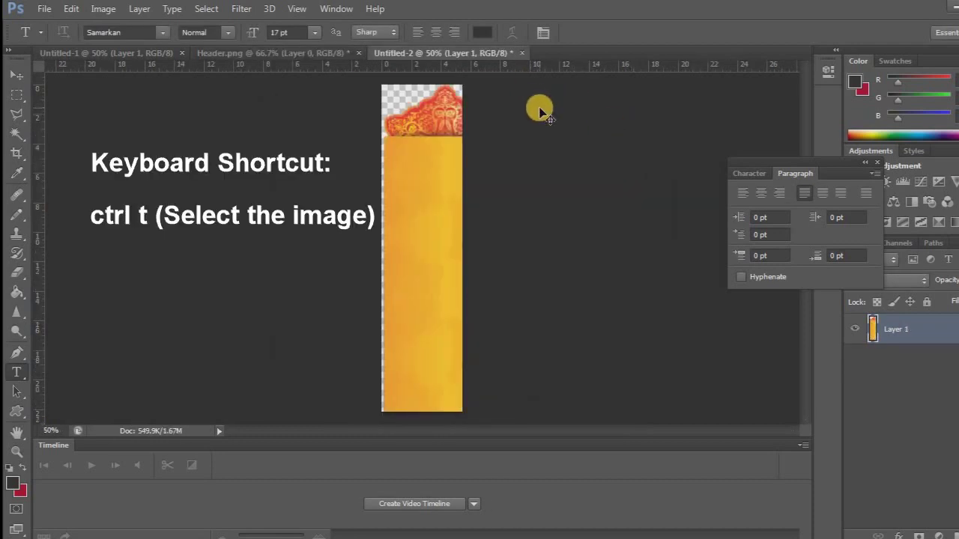
{"action": "key", "text": "ctrl+t"}
{"action": "left_click_drag", "start_coordinate": [382, 85], "coordinate": [420, 122]}
{"action": "key", "text": "Down"}
{"action": "key", "text": "Down"}
{"action": "key", "text": "Down"}
{"action": "key", "text": "Down"}
{"action": "key", "text": "Down"}
{"action": "key", "text": "Down"}
{"action": "key", "text": "Down"}
{"action": "key", "text": "Down"}
{"action": "key", "text": "Down"}
{"action": "key", "text": "Down"}
{"action": "key", "text": "Down"}
{"action": "key", "text": "Down"}
{"action": "key", "text": "Down"}
{"action": "key", "text": "Down"}
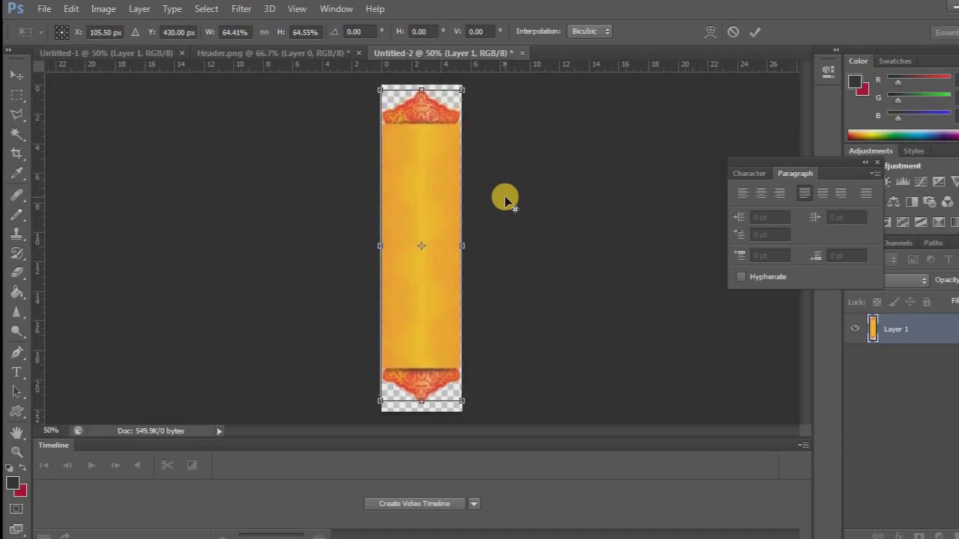
{"action": "left_click_drag", "start_coordinate": [461, 402], "coordinate": [470, 406]}
{"action": "key", "text": "Down"}
{"action": "key", "text": "Down"}
{"action": "key", "text": "Down"}
{"action": "key", "text": "Down"}
{"action": "key", "text": "Left"}
{"action": "key", "text": "Left"}
{"action": "key", "text": "Down"}
{"action": "key", "text": "Down"}
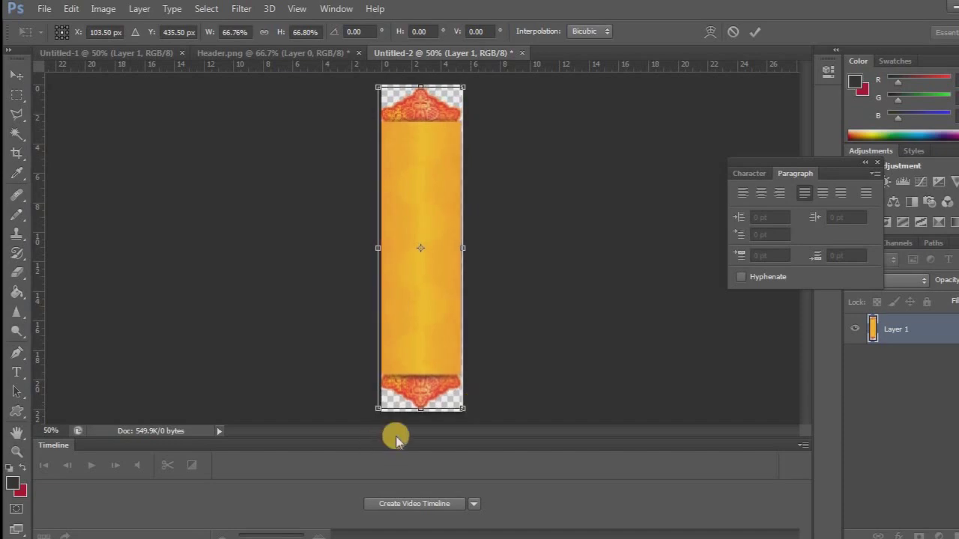
{"action": "left_click_drag", "start_coordinate": [420, 410], "coordinate": [420, 413]}
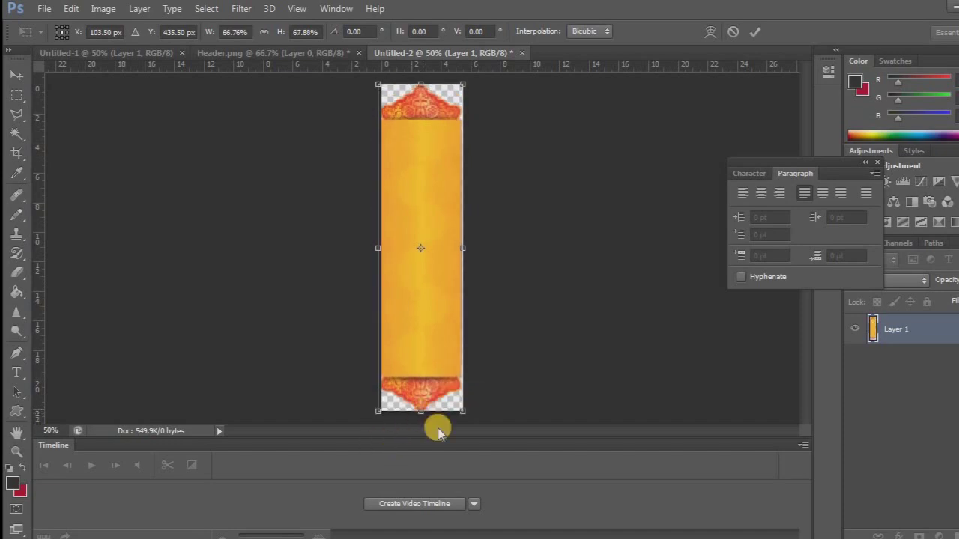
{"action": "key", "text": "Return"}
{"action": "key", "text": "t"}
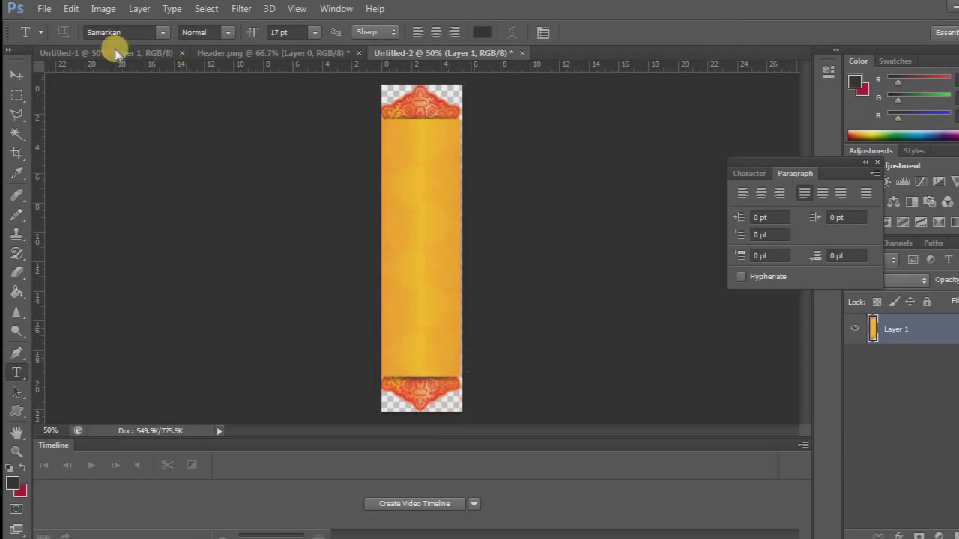
Shift the banner slightly, trim its bottom edge up, and select the whole canvas.
{"action": "left_click", "coordinate": [18, 77]}
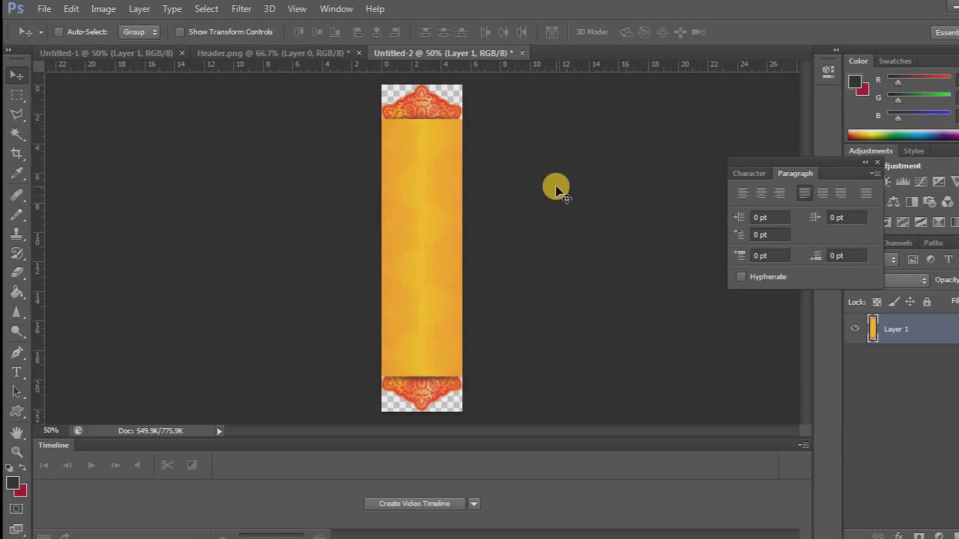
{"action": "left_click_drag", "start_coordinate": [423, 115], "coordinate": [426, 114]}
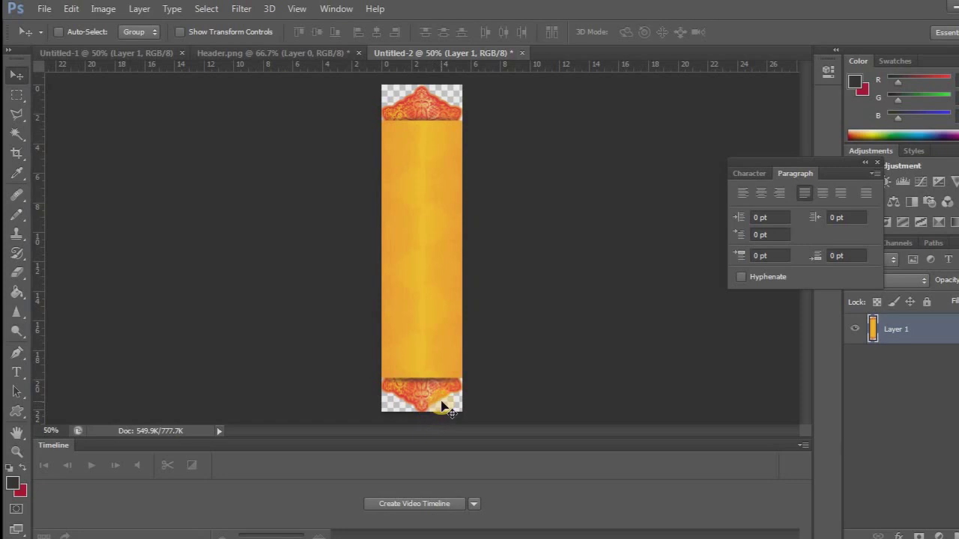
{"action": "key", "text": "ctrl+t"}
{"action": "left_click_drag", "start_coordinate": [423, 414], "coordinate": [423, 411]}
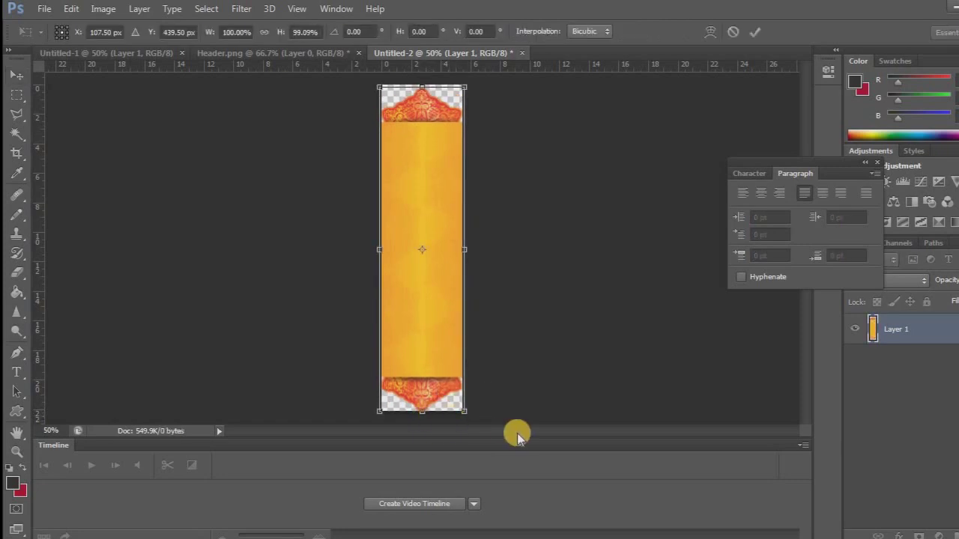
{"action": "key", "text": "Return"}
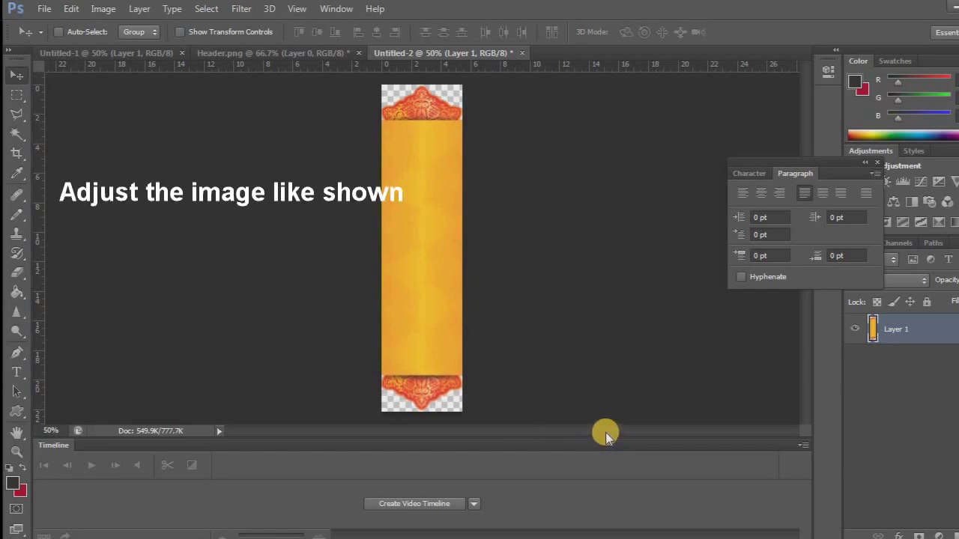
{"action": "key", "text": "ctrl+a"}
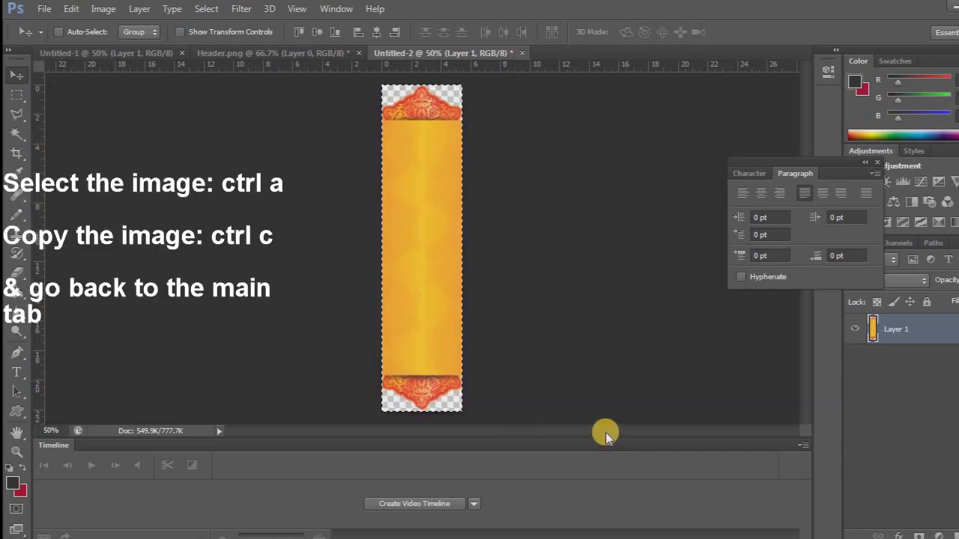
Paste the fitted banner into Untitled-1, then briefly check the reference invitation in Photo Viewer.
{"action": "left_click", "coordinate": [130, 53]}
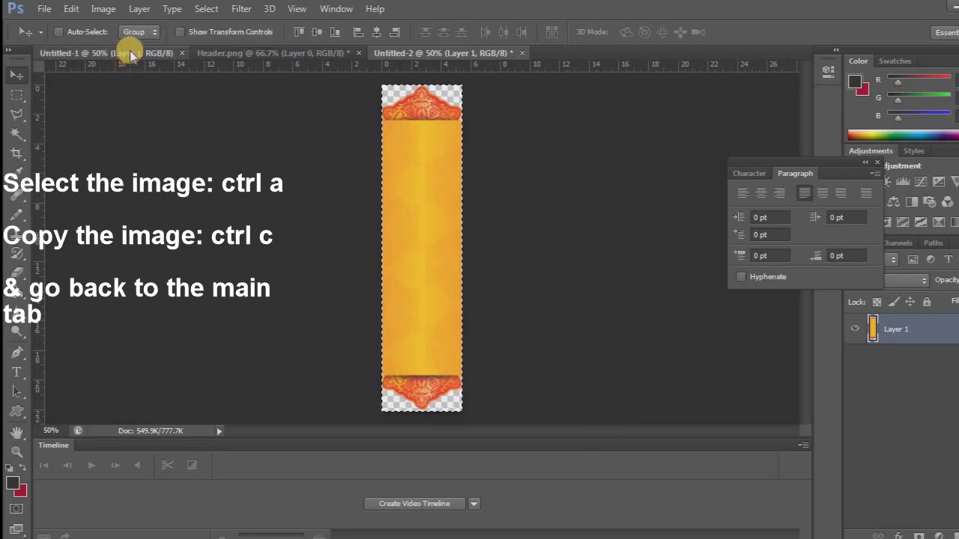
{"action": "key", "text": "ctrl+v"}
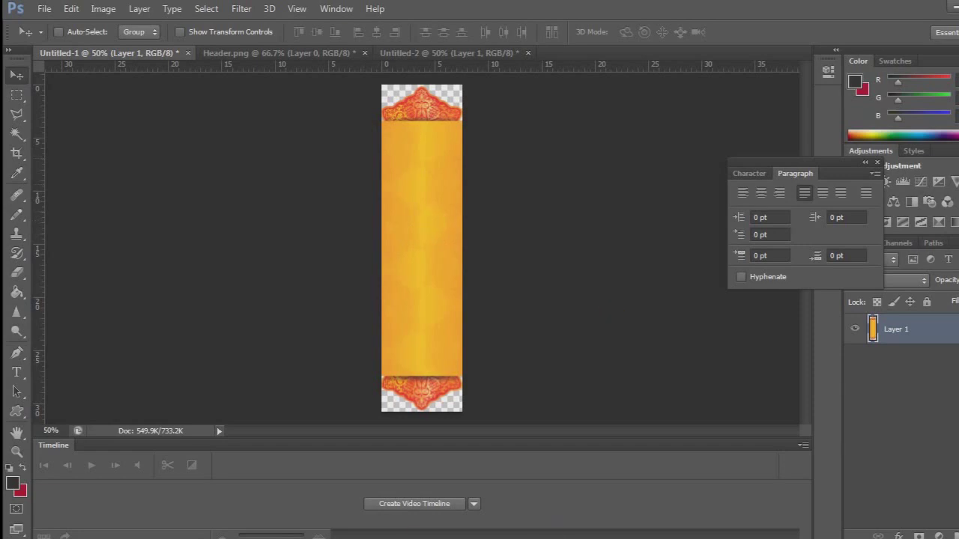
{"action": "left_click", "coordinate": [450, 538]}
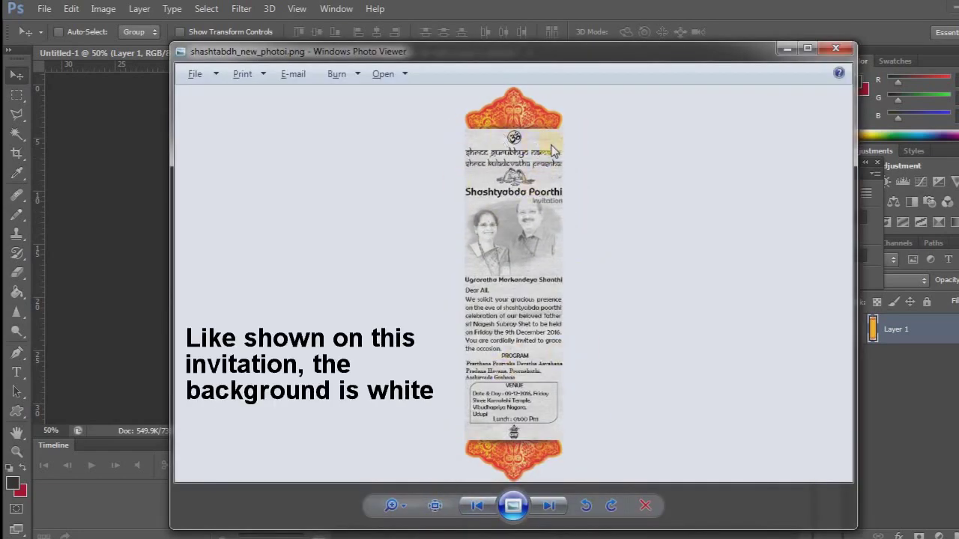
{"action": "left_click", "coordinate": [835, 48]}
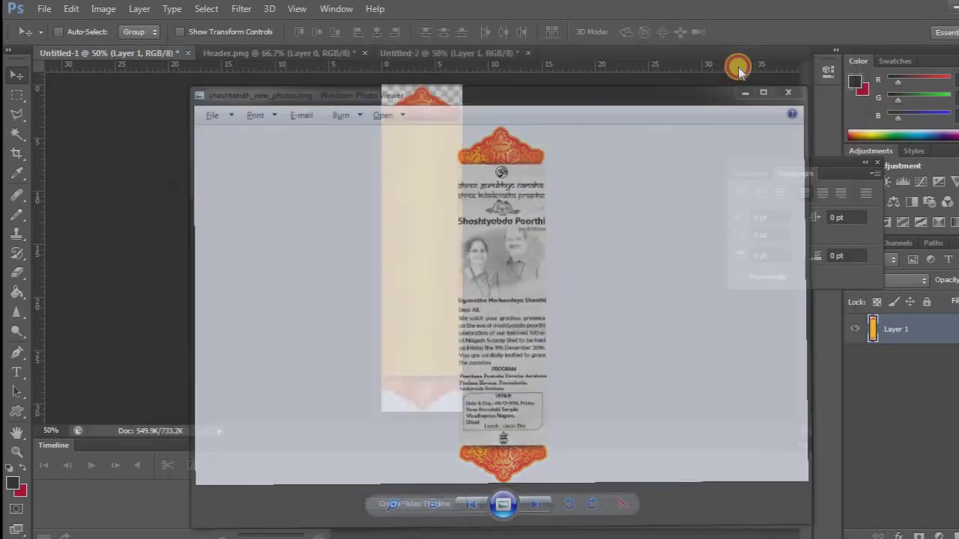
Open the paper texture image.
{"action": "left_click", "coordinate": [44, 8]}
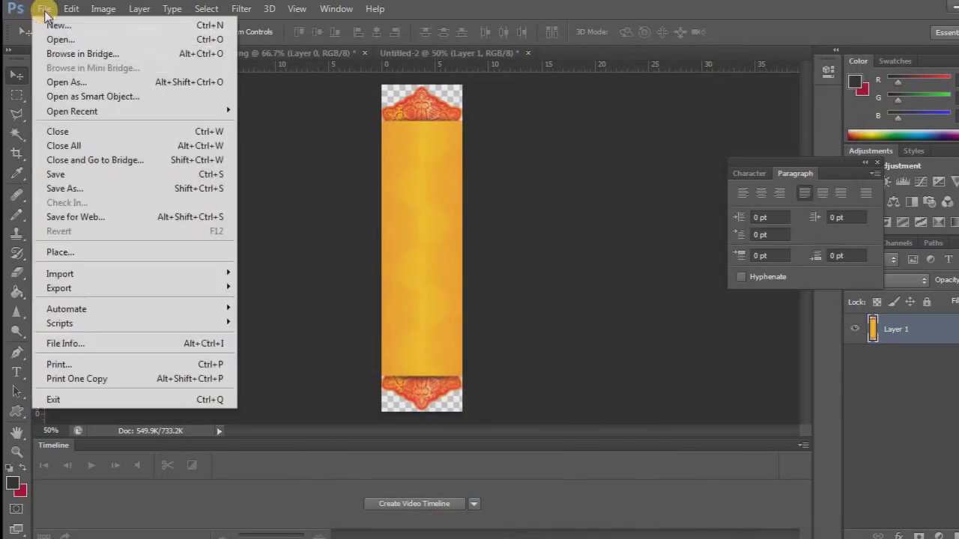
{"action": "left_click", "coordinate": [57, 45]}
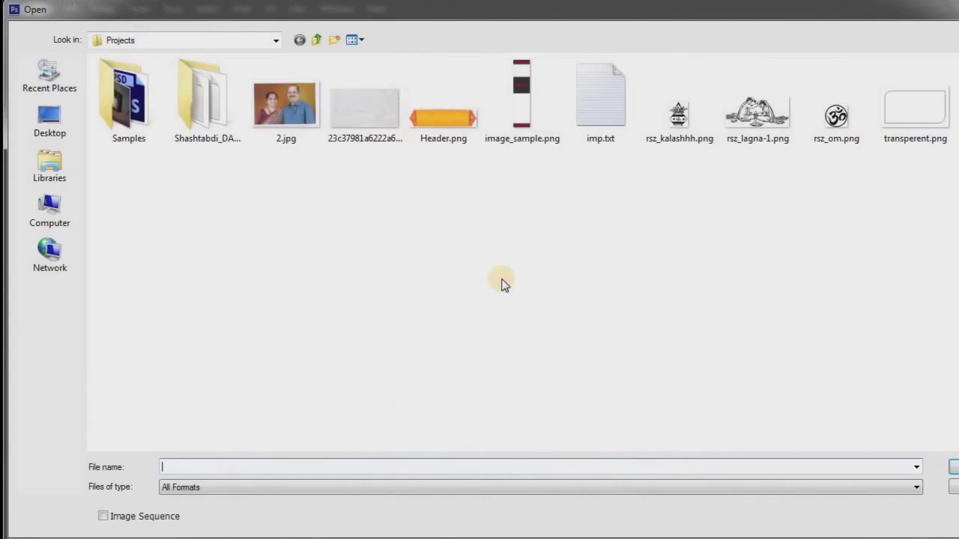
{"action": "left_click", "coordinate": [336, 145]}
{"action": "key", "text": "Return"}
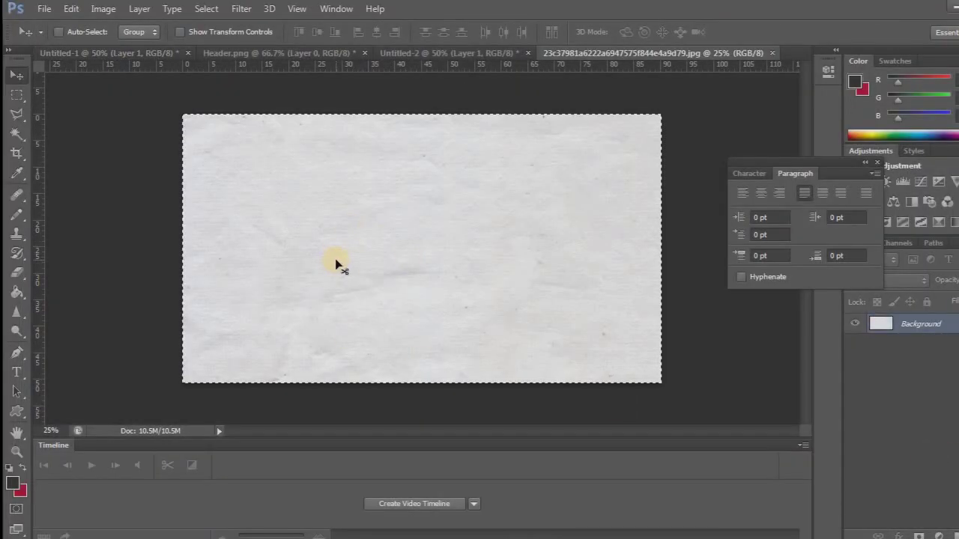
Close Untitled-2 and Header.png without saving their changes.
{"action": "left_click", "coordinate": [523, 53]}
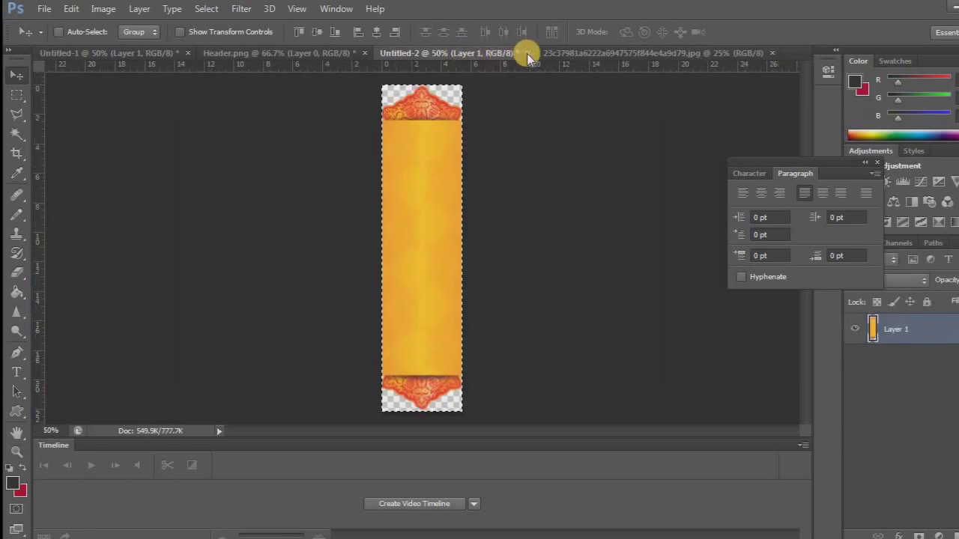
{"action": "left_click", "coordinate": [526, 53]}
{"action": "left_click", "coordinate": [518, 221]}
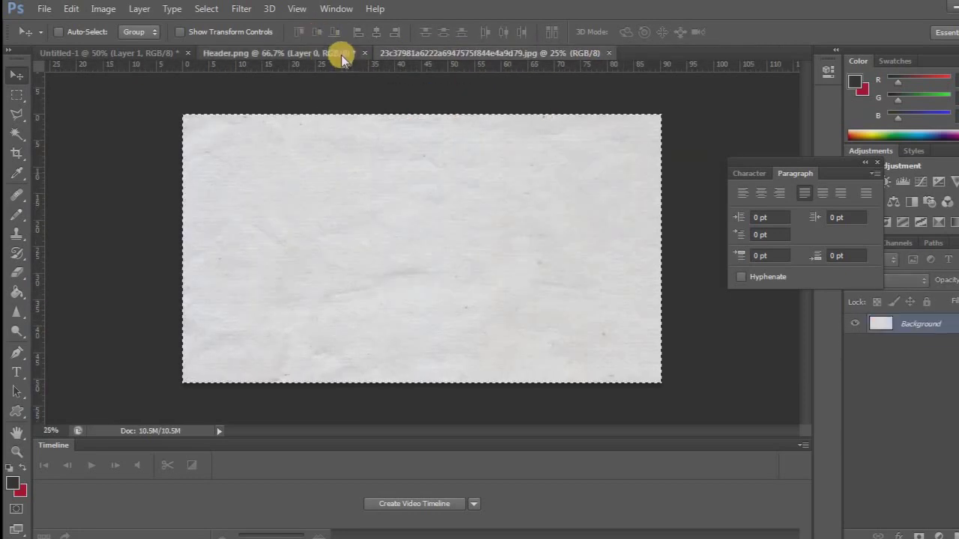
{"action": "left_click", "coordinate": [343, 54]}
{"action": "left_click", "coordinate": [365, 53]}
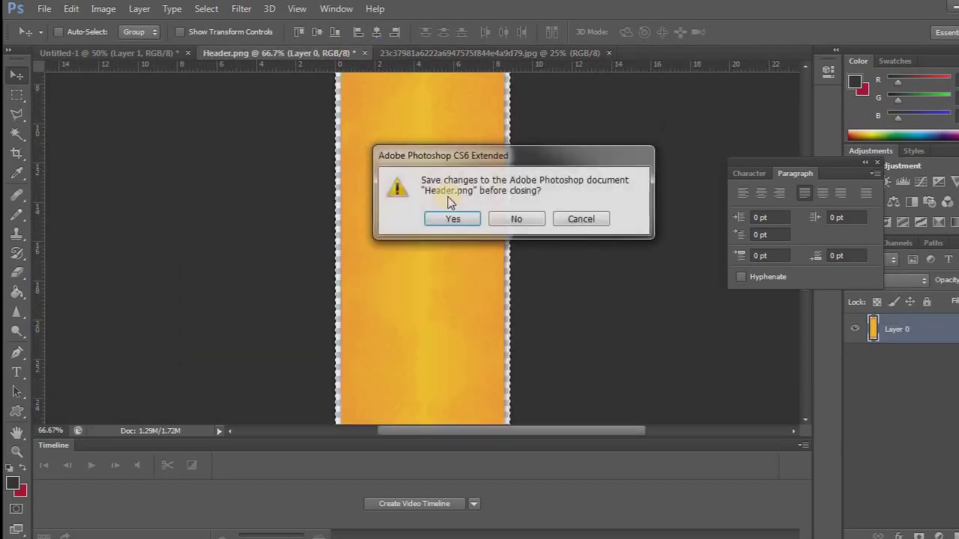
{"action": "left_click", "coordinate": [509, 221]}
Drag the paper texture into Untitled-1 and scale it to about 47% between the orange ends.
{"action": "left_click_drag", "start_coordinate": [122, 81], "coordinate": [228, 80]}
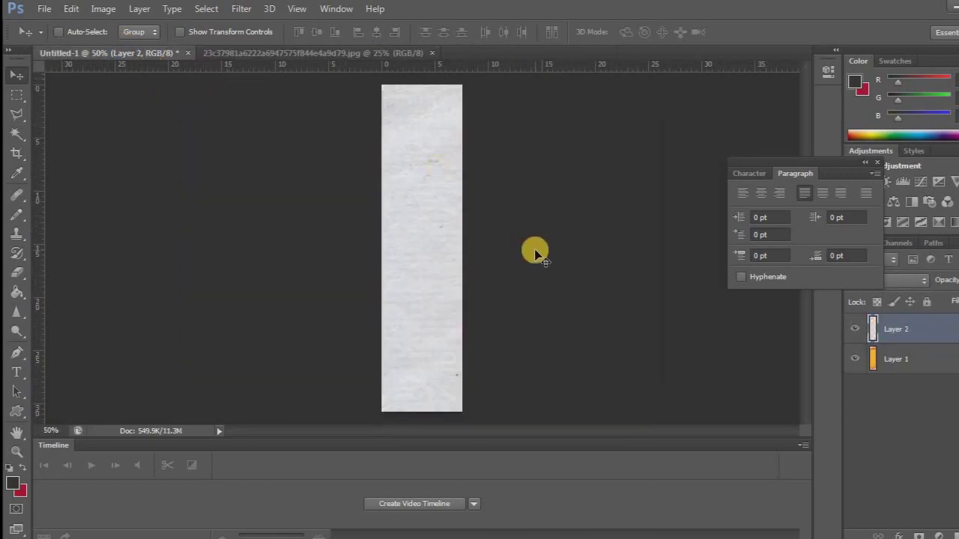
{"action": "key", "text": "ctrl+t"}
{"action": "left_click_drag", "start_coordinate": [540, 256], "coordinate": [446, 284]}
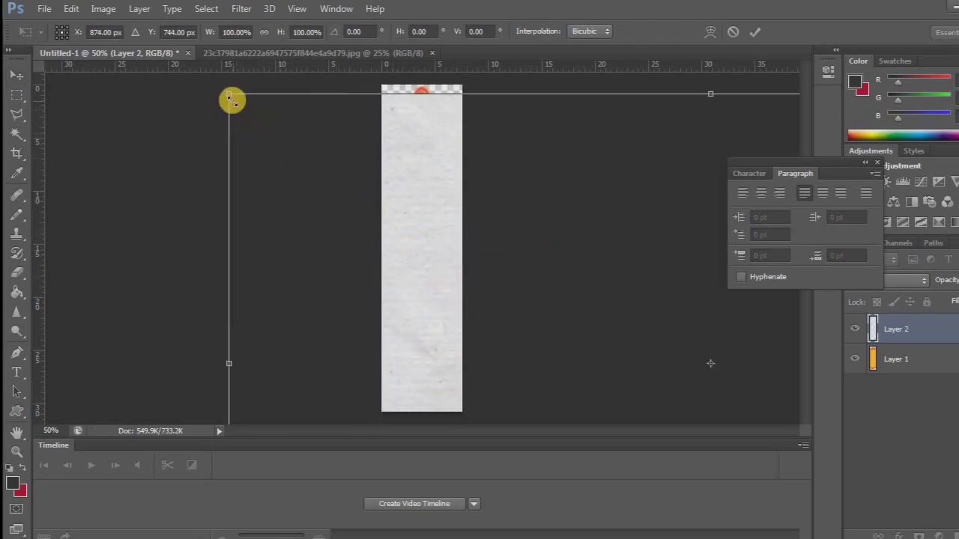
{"action": "left_click_drag", "start_coordinate": [227, 96], "coordinate": [382, 221]}
{"action": "left_click_drag", "start_coordinate": [366, 212], "coordinate": [341, 202]}
{"action": "key", "text": "Up"}
{"action": "key", "text": "Up"}
{"action": "key", "text": "Left"}
{"action": "key", "text": "Left"}
{"action": "key", "text": "Left"}
{"action": "key", "text": "Left"}
{"action": "key", "text": "Left"}
{"action": "key", "text": "Left"}
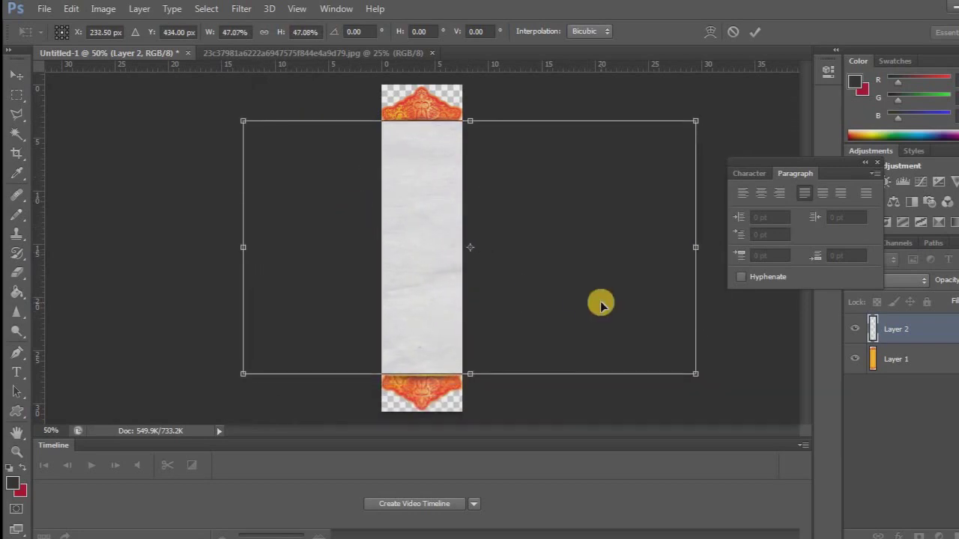
{"action": "key", "text": "Left"}
{"action": "key", "text": "Left"}
{"action": "key", "text": "Left"}
{"action": "key", "text": "Left"}
{"action": "key", "text": "Down"}
{"action": "key", "text": "Down"}
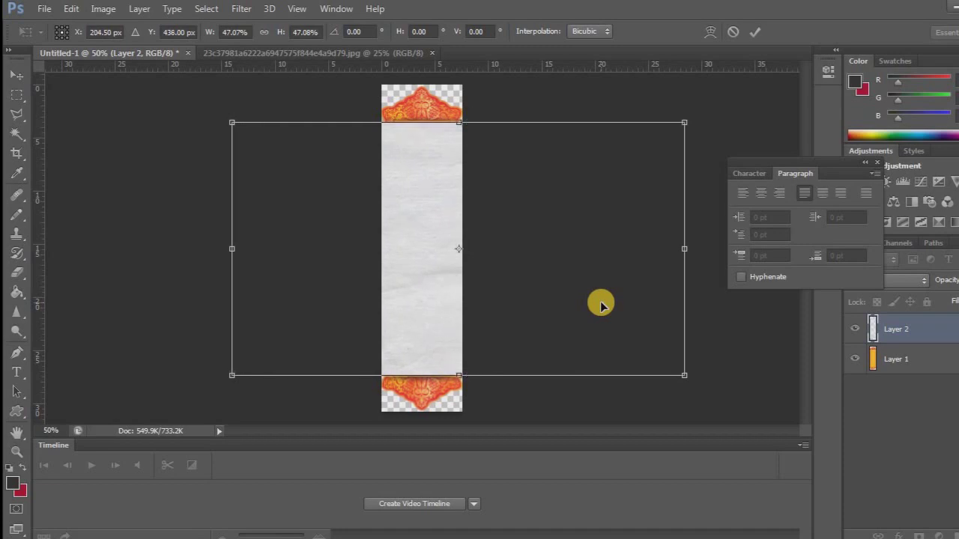
{"action": "key", "text": "Left"}
{"action": "key", "text": "Left"}
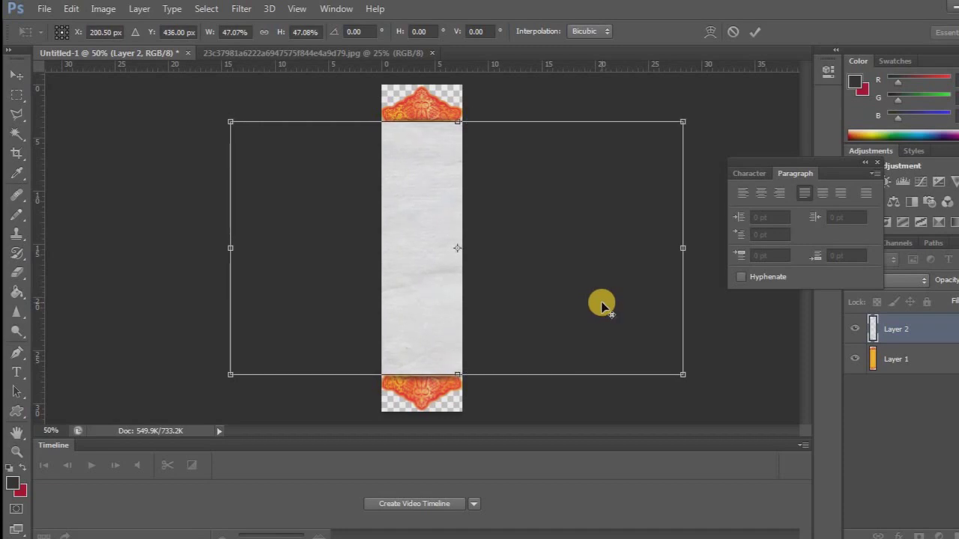
{"action": "left_click_drag", "start_coordinate": [229, 122], "coordinate": [228, 121]}
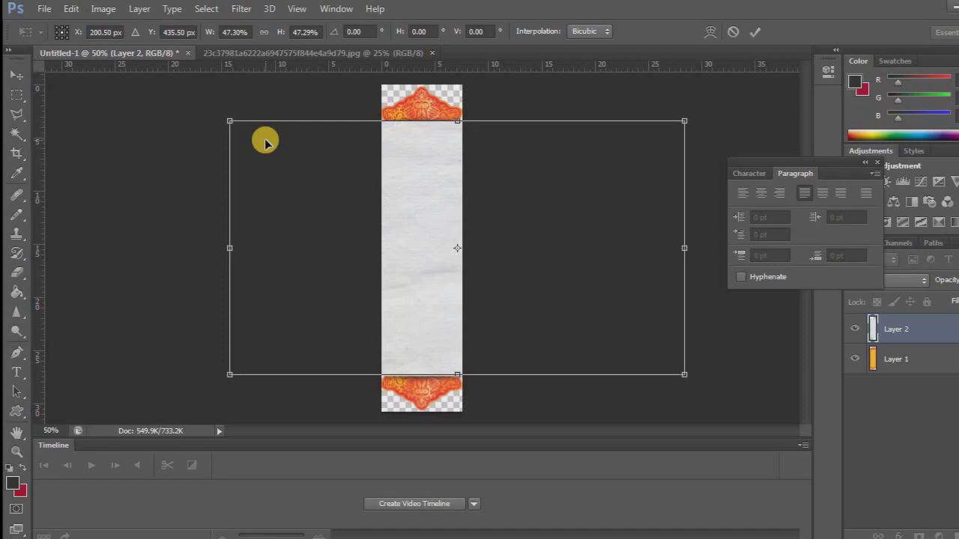
{"action": "key", "text": "Return"}
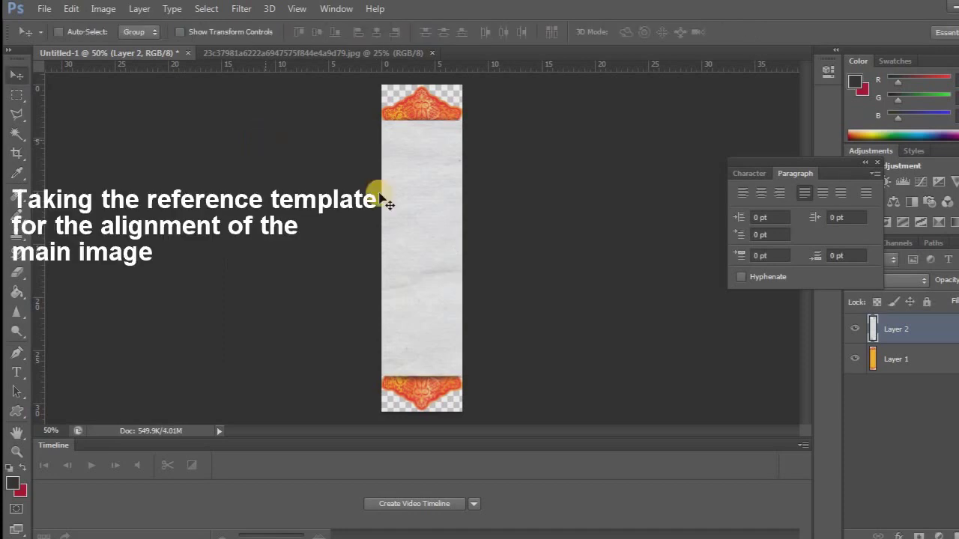
Open image_sample.png in Photoshop.
{"action": "left_click", "coordinate": [41, 10]}
{"action": "left_click", "coordinate": [65, 38]}
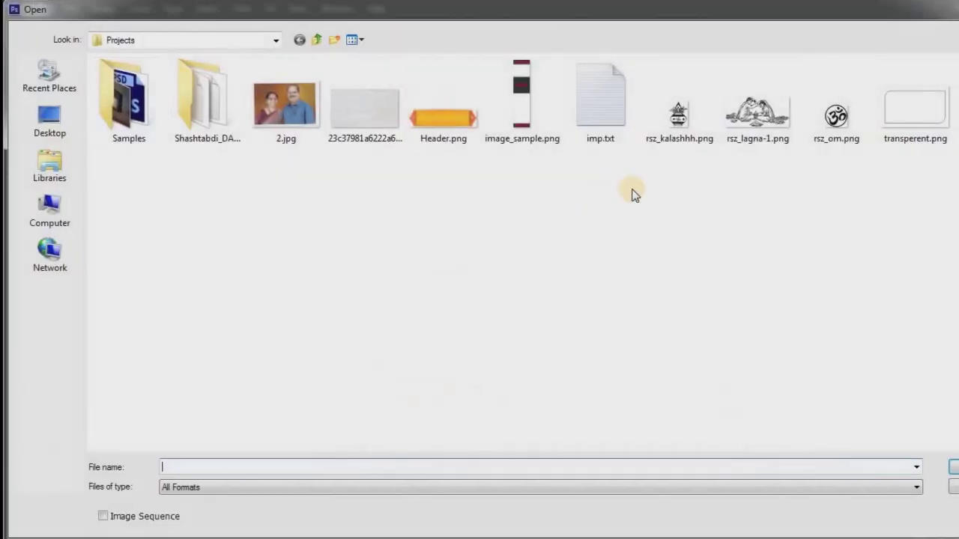
{"action": "left_click", "coordinate": [520, 127]}
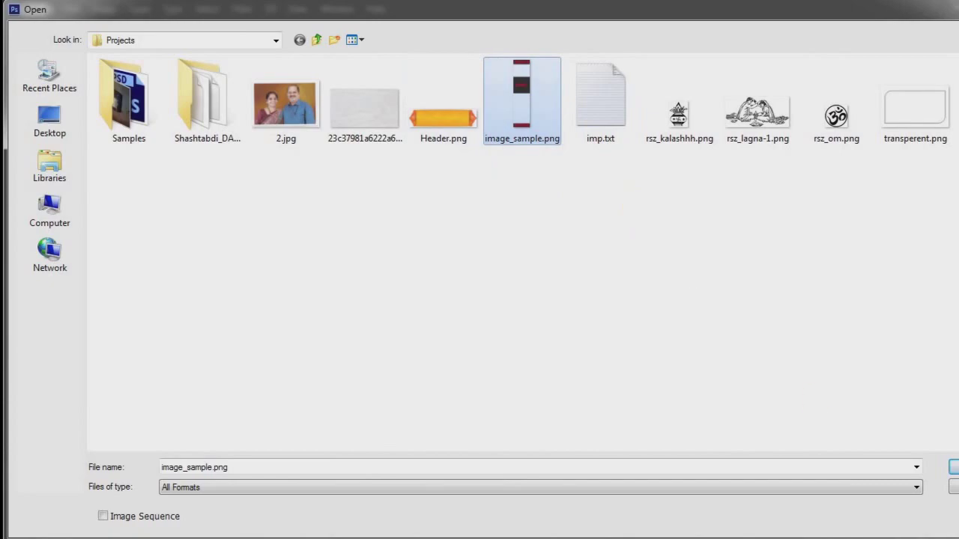
{"action": "key", "text": "Return"}
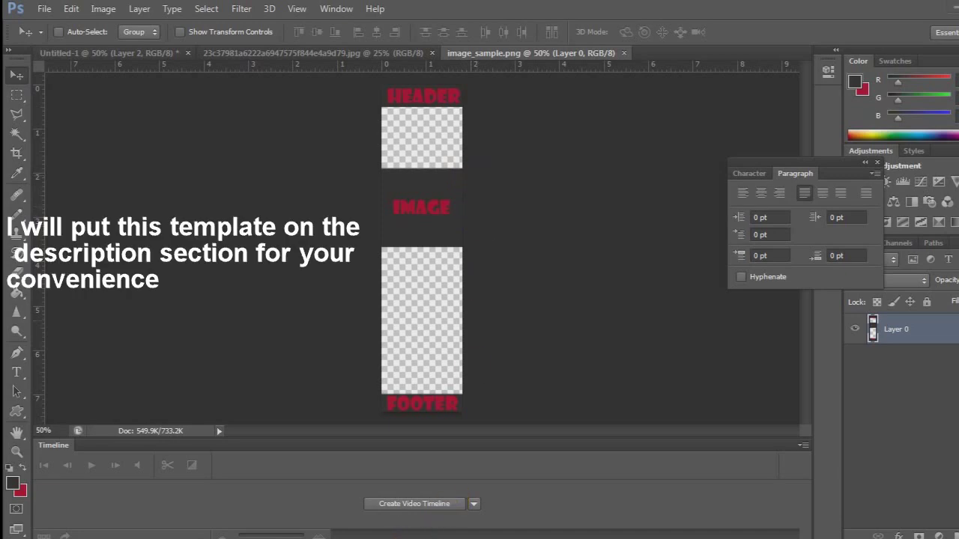
Glance at the invitation sample, close the paper texture image, and return to Untitled-1.
{"action": "key", "text": "alt+Tab"}
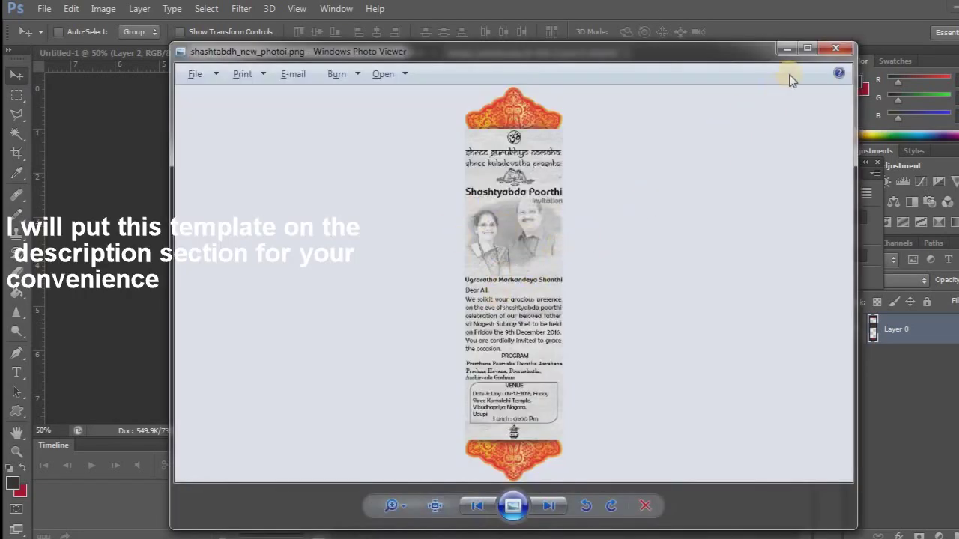
{"action": "left_click", "coordinate": [788, 50]}
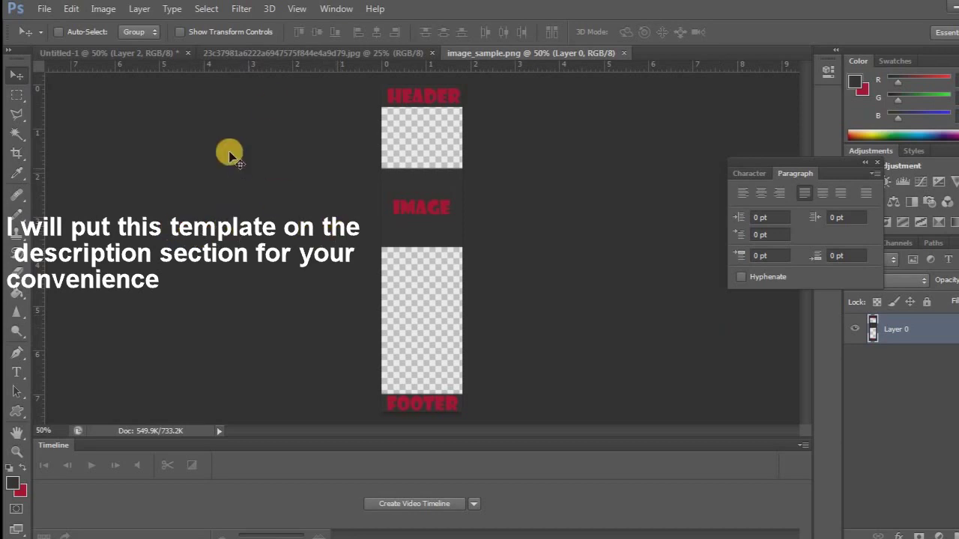
{"action": "left_click", "coordinate": [266, 53]}
{"action": "left_click", "coordinate": [431, 53]}
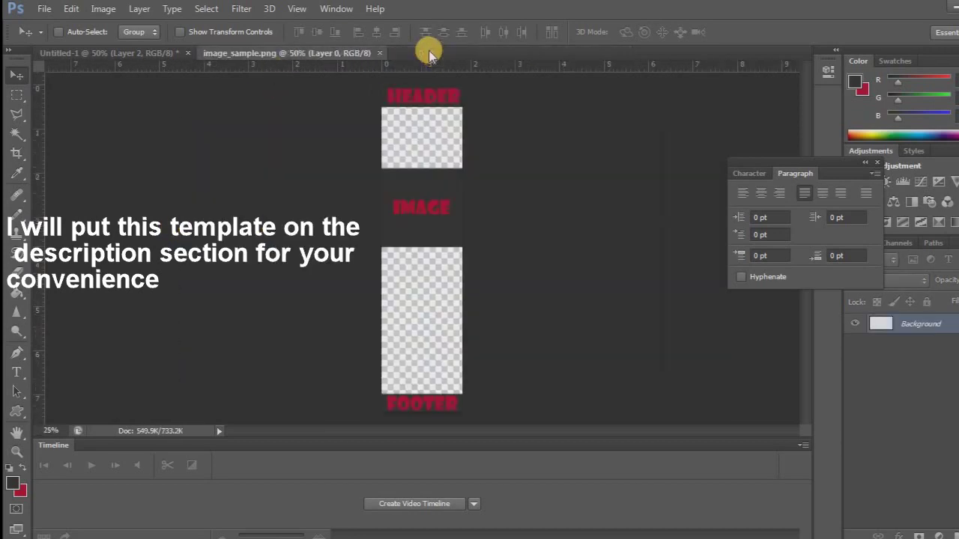
{"action": "left_click", "coordinate": [84, 60]}
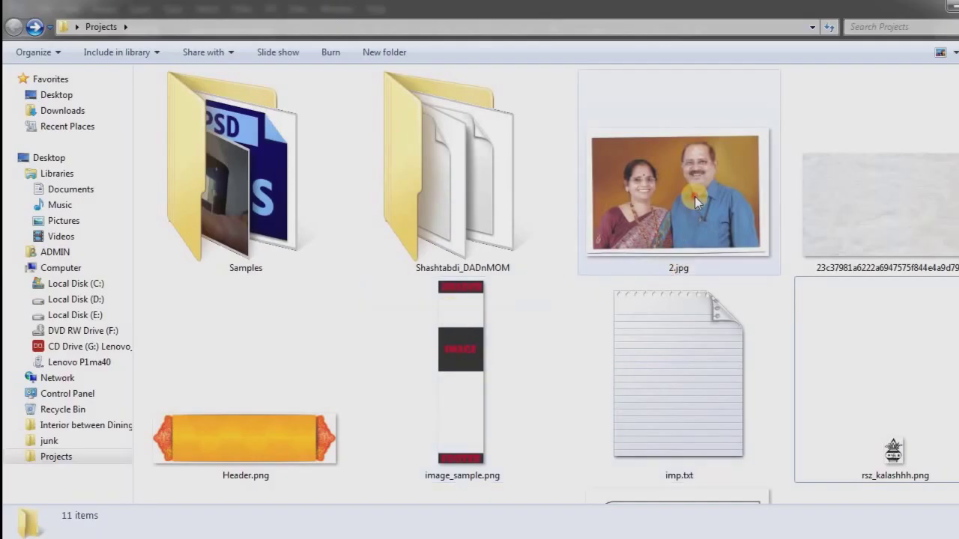
View image_sample.png from Projects in Photo Viewer, then bring back the Notepad notes.
{"action": "left_click", "coordinate": [695, 196]}
{"action": "double_click", "coordinate": [533, 350]}
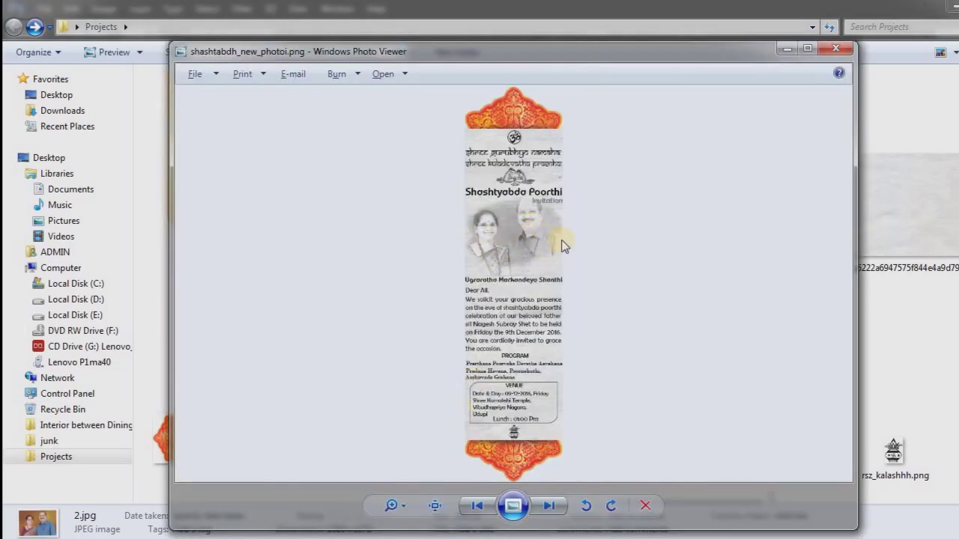
{"action": "left_click", "coordinate": [788, 50]}
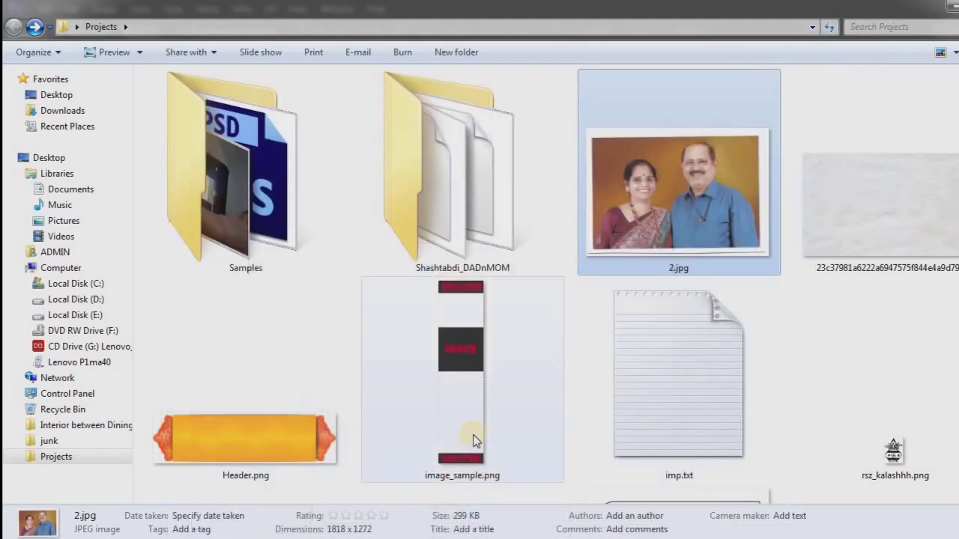
{"action": "mouse_move", "coordinate": [317, 529]}
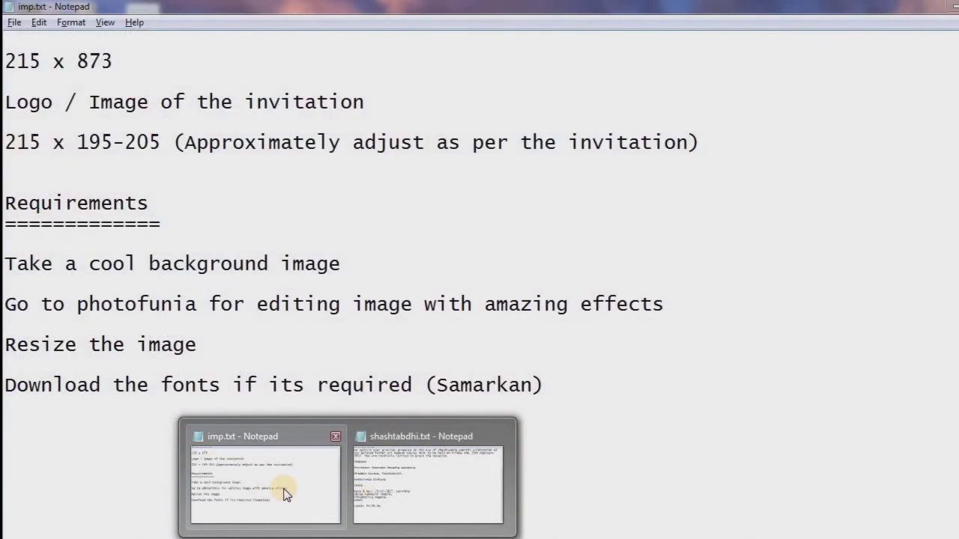
Copy 'photofunia' from the imp.txt notes and paste it into a Google search box.
{"action": "left_click", "coordinate": [279, 498]}
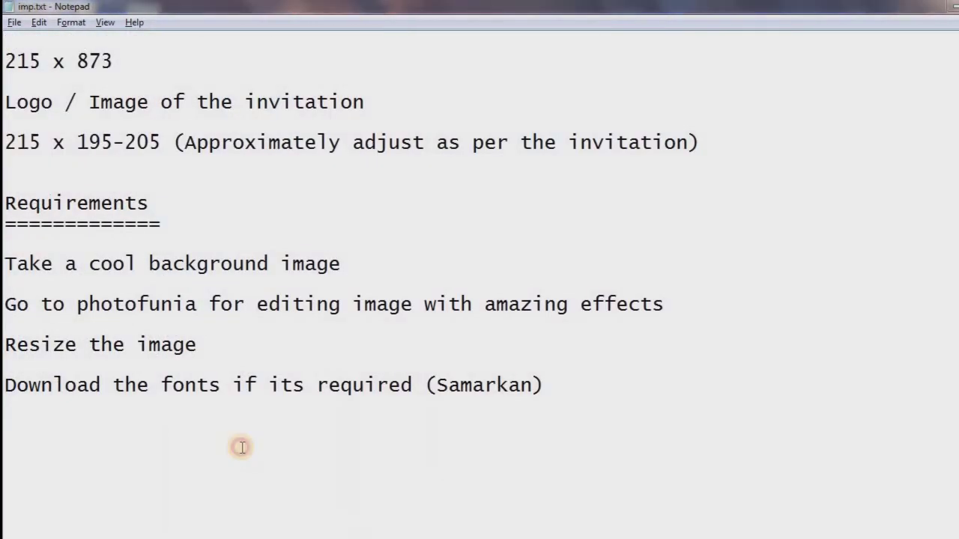
{"action": "double_click", "coordinate": [133, 311]}
{"action": "key", "text": "ctrl+c"}
{"action": "left_click", "coordinate": [188, 366]}
{"action": "left_click_drag", "start_coordinate": [193, 306], "coordinate": [82, 310]}
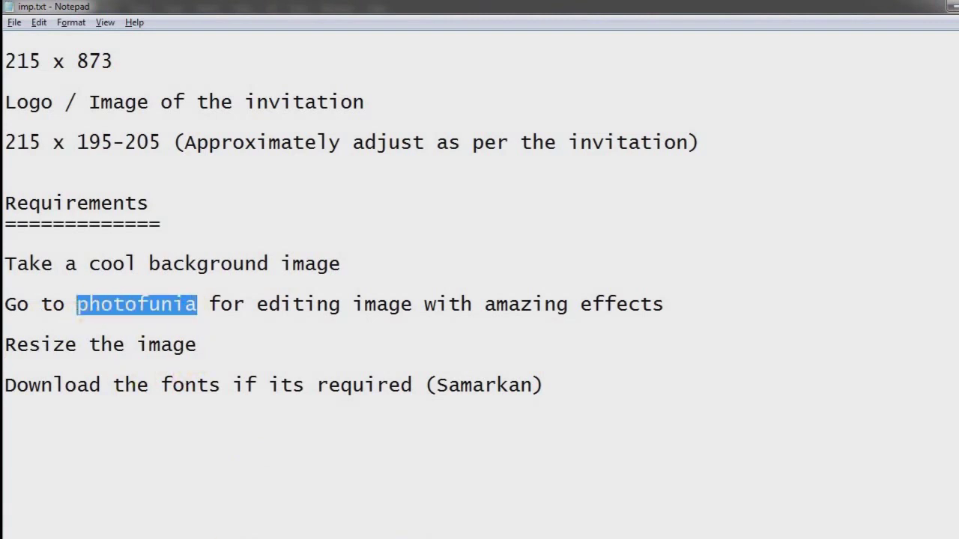
{"action": "key", "text": "ctrl+v"}
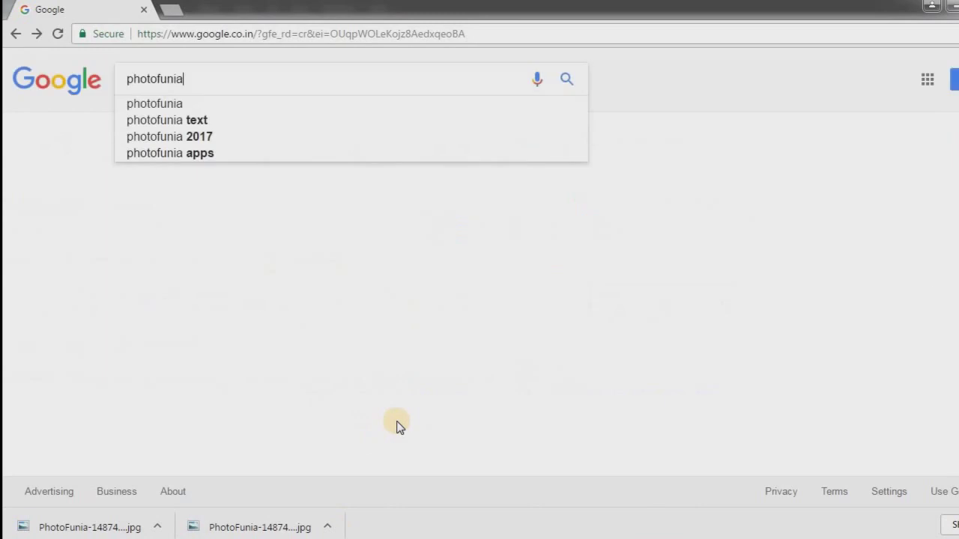
Search Google for photofunia and open the Sketch effect under the Drawings category.
{"action": "key", "text": "Return"}
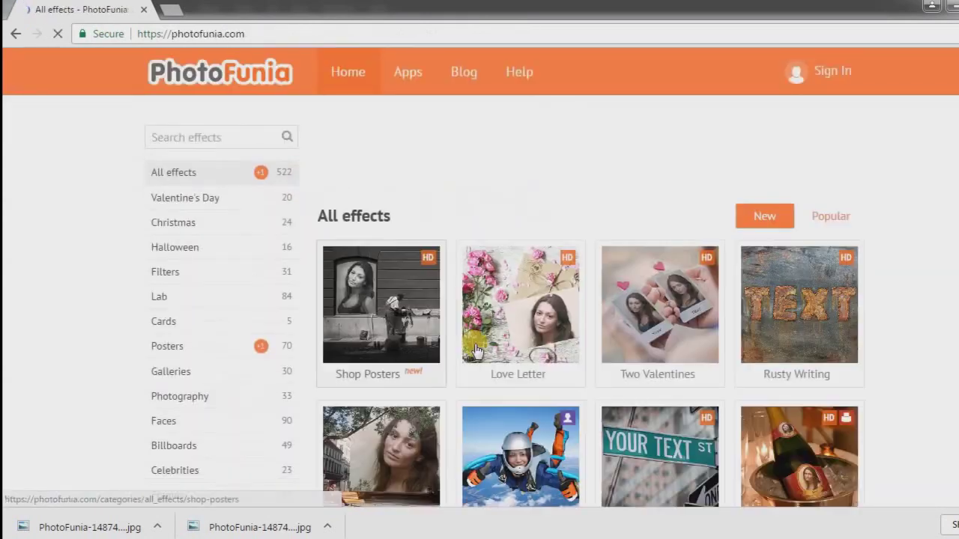
{"action": "scroll", "coordinate": [145, 352], "scroll_direction": "down", "scroll_amount": 2}
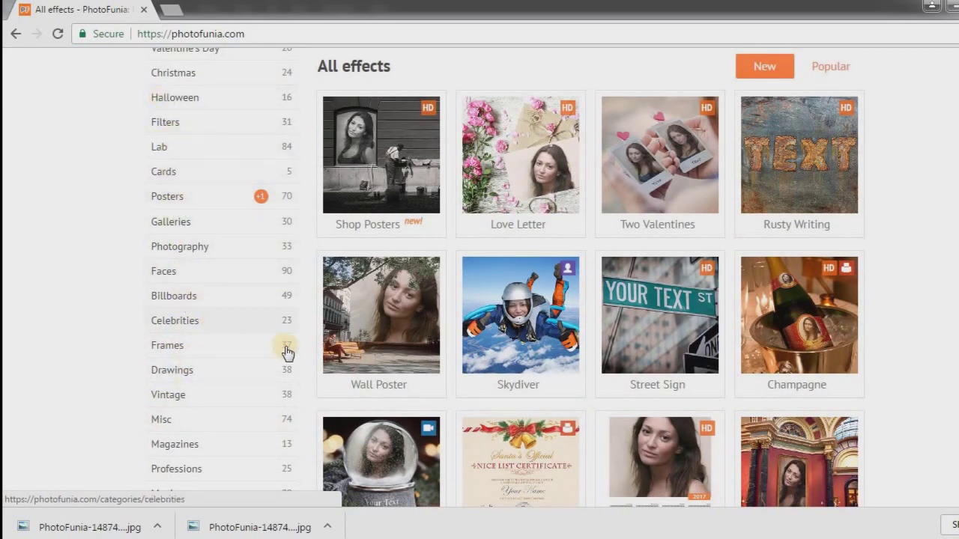
{"action": "scroll", "coordinate": [196, 303], "scroll_direction": "up", "scroll_amount": 2}
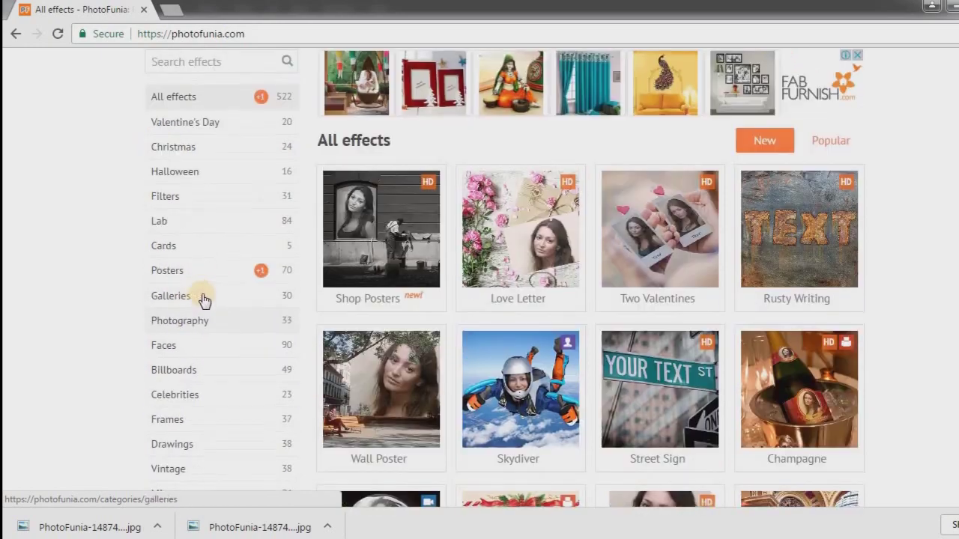
{"action": "scroll", "coordinate": [203, 272], "scroll_direction": "down", "scroll_amount": 2}
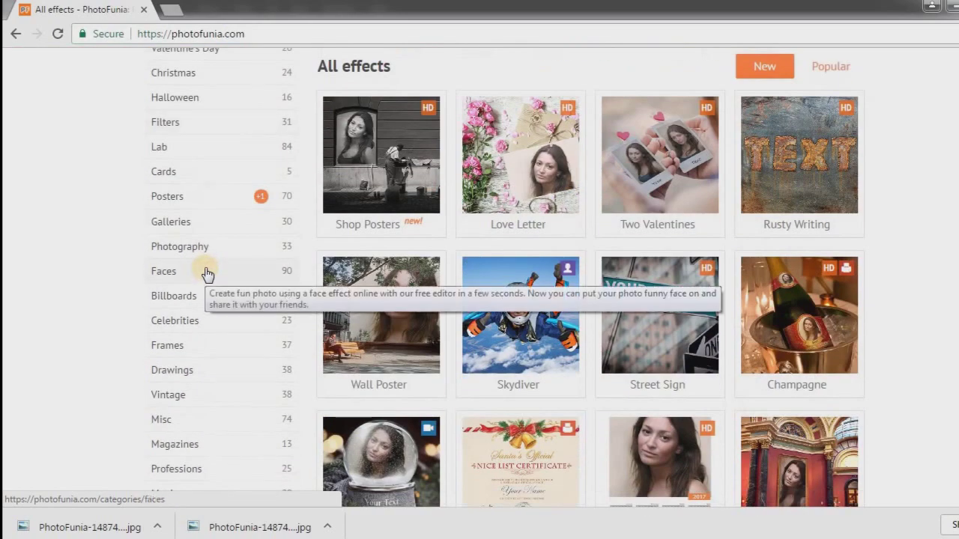
{"action": "scroll", "coordinate": [205, 278], "scroll_direction": "down", "scroll_amount": 2}
{"action": "scroll", "coordinate": [190, 306], "scroll_direction": "up", "scroll_amount": 1}
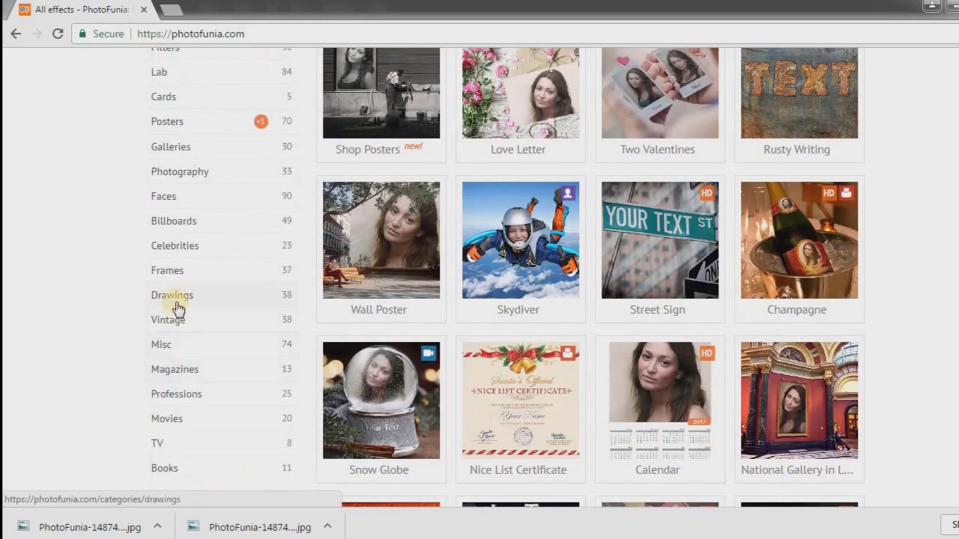
{"action": "left_click", "coordinate": [173, 295]}
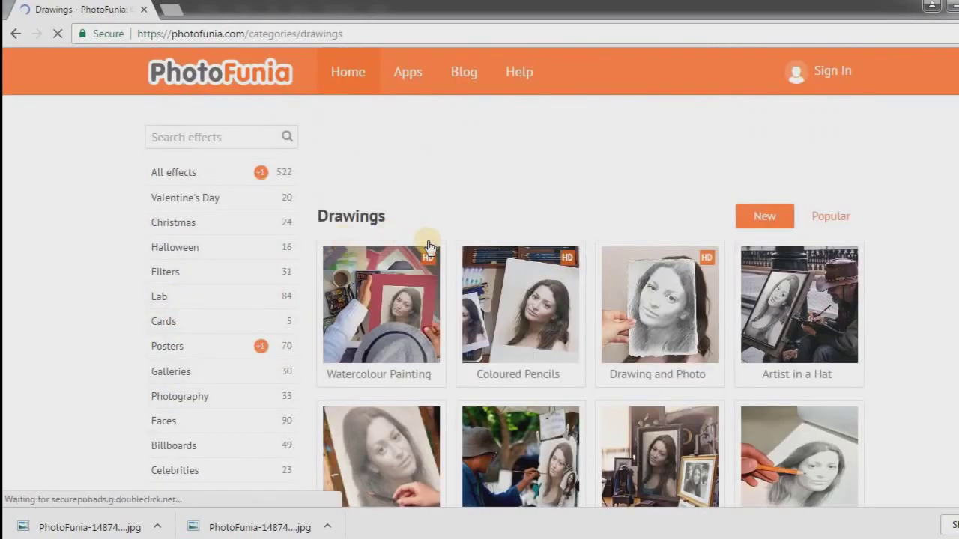
{"action": "scroll", "coordinate": [428, 240], "scroll_direction": "down", "scroll_amount": 4}
{"action": "scroll", "coordinate": [429, 247], "scroll_direction": "down", "scroll_amount": 6}
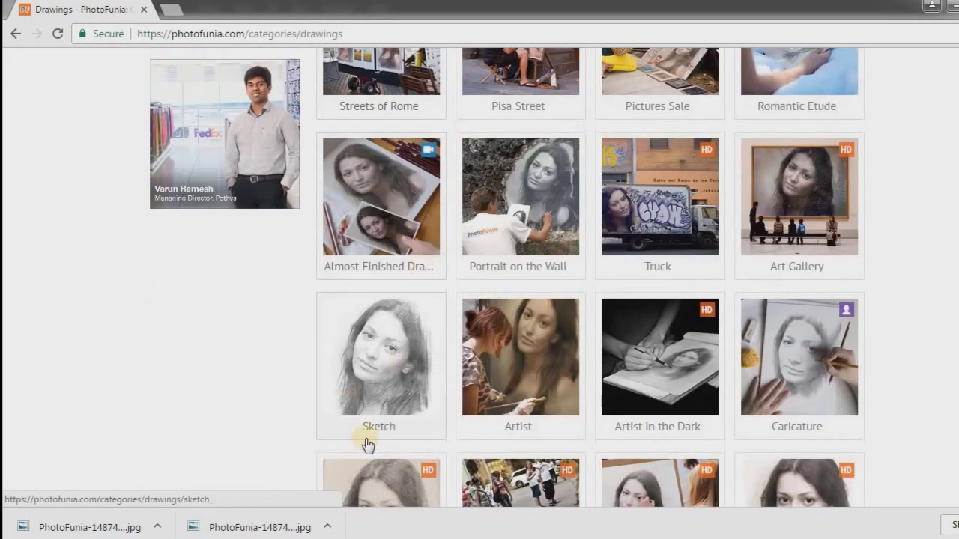
{"action": "left_click", "coordinate": [384, 375]}
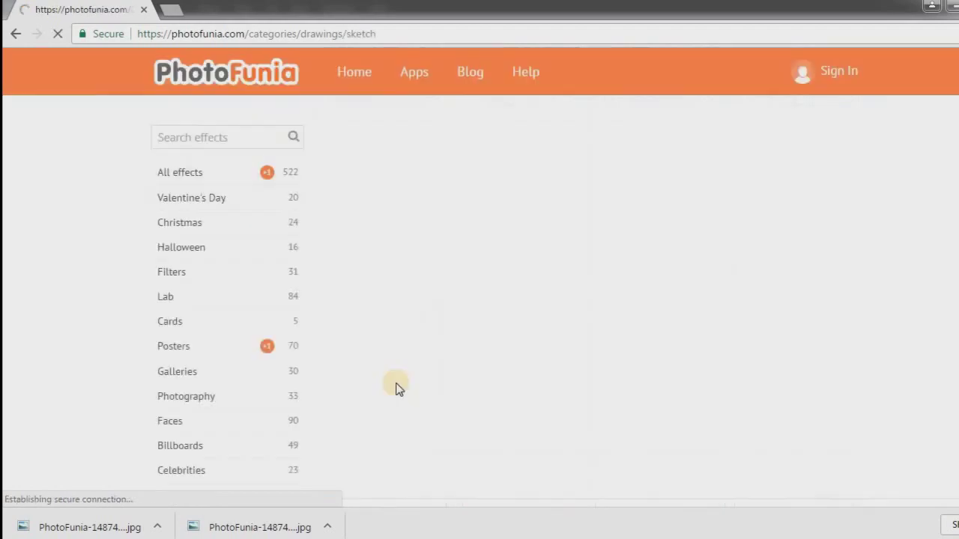
Upload the couple photo 2.jpg from the PC into the Sketch effect.
{"action": "scroll", "coordinate": [420, 314], "scroll_direction": "down", "scroll_amount": 1}
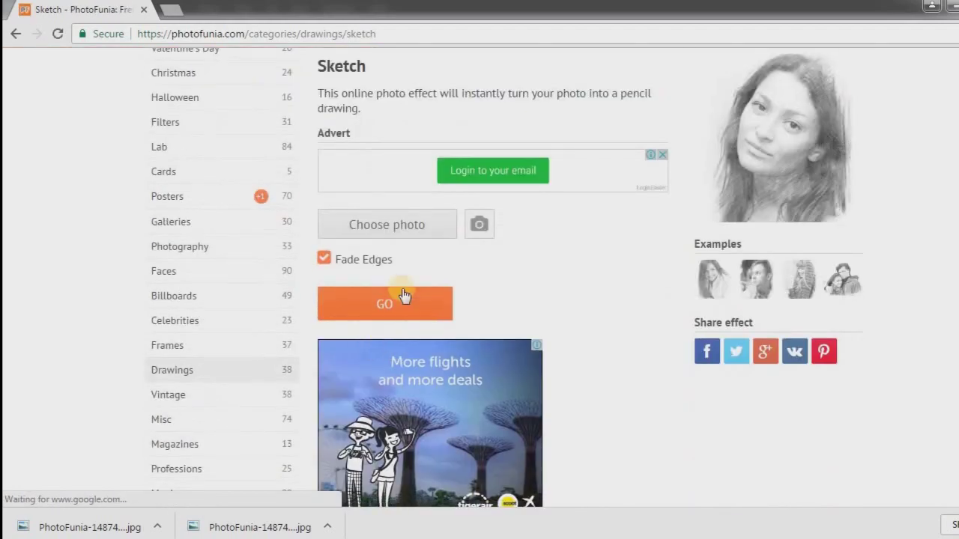
{"action": "left_click", "coordinate": [367, 232]}
{"action": "left_click", "coordinate": [507, 361]}
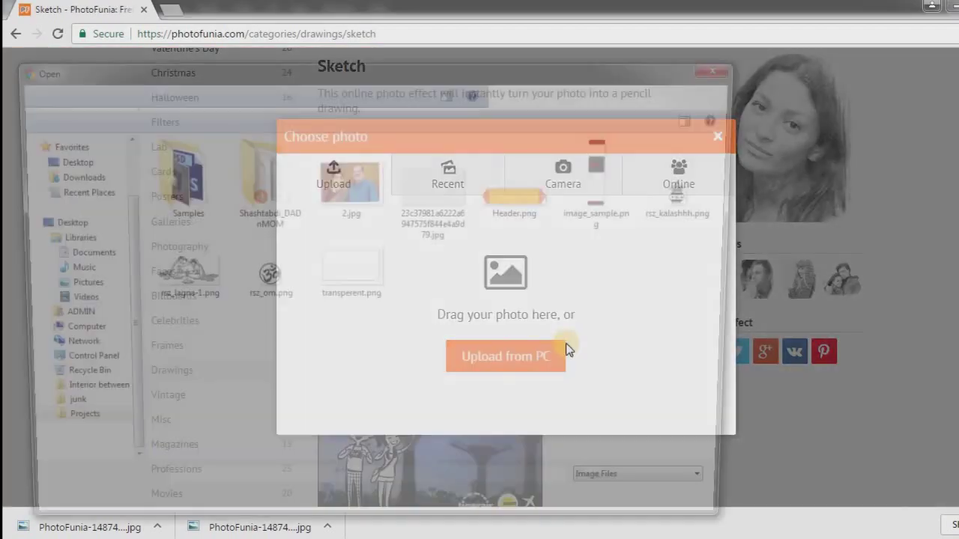
{"action": "left_click", "coordinate": [367, 201]}
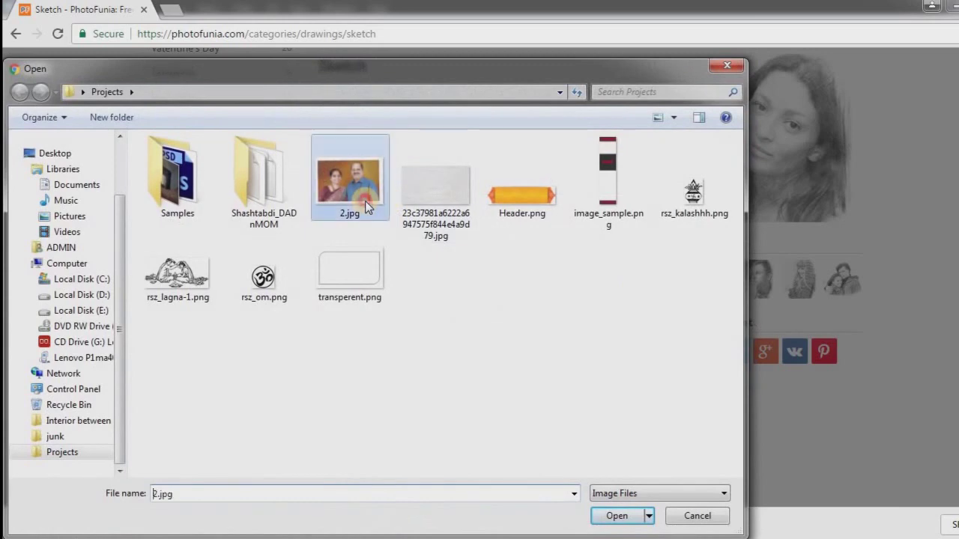
{"action": "left_click", "coordinate": [616, 517]}
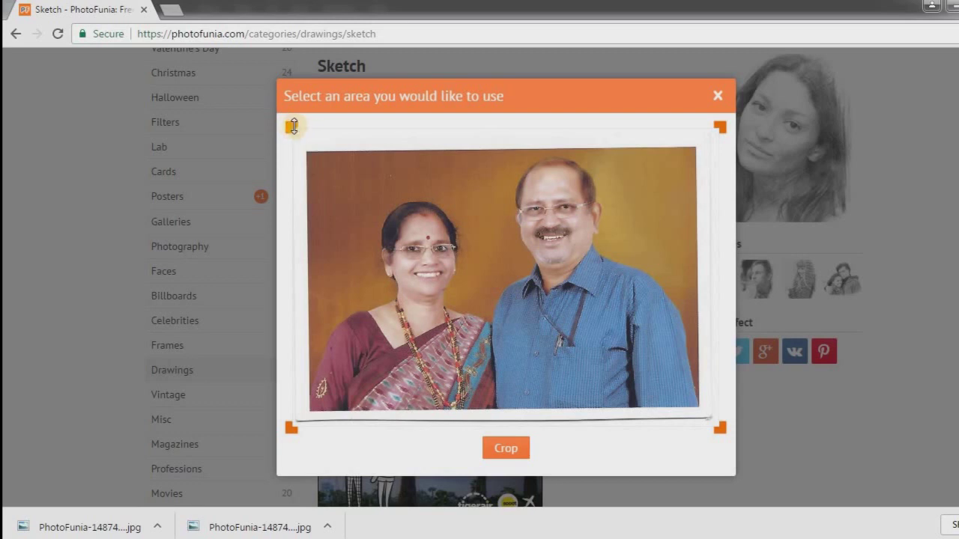
Tighten the crop edges around the couple and confirm the crop.
{"action": "left_click_drag", "start_coordinate": [294, 126], "coordinate": [293, 156]}
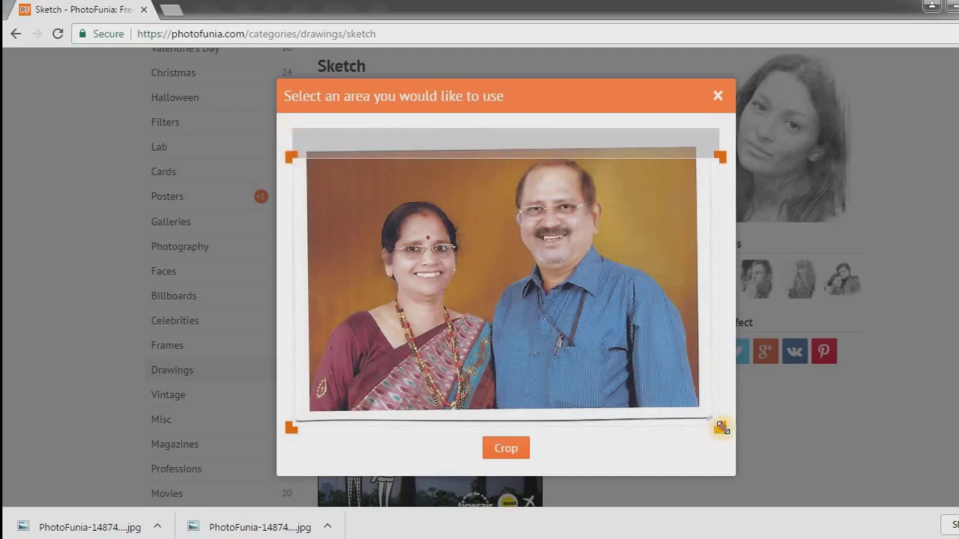
{"action": "left_click_drag", "start_coordinate": [720, 427], "coordinate": [696, 403]}
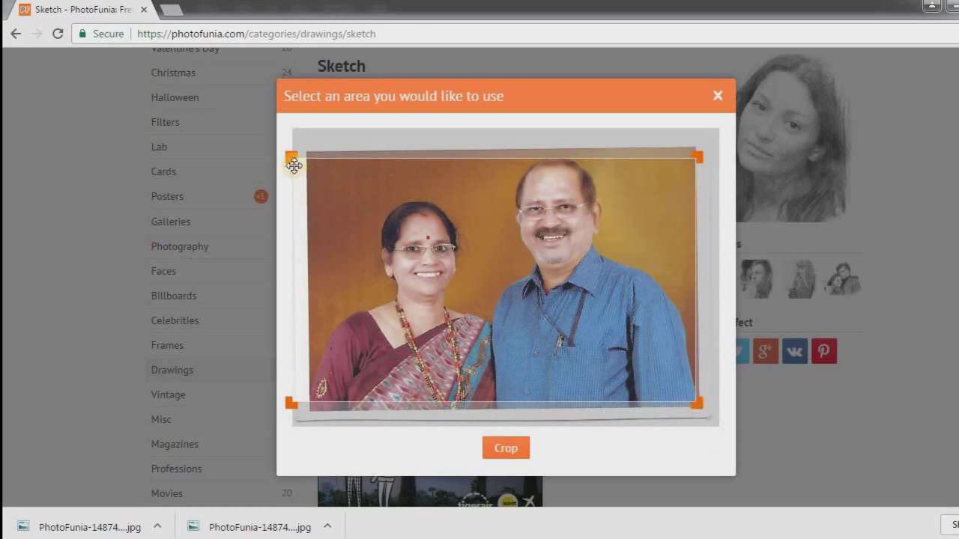
{"action": "mouse_move", "coordinate": [291, 159]}
{"action": "left_mouse_down"}
{"action": "mouse_move", "coordinate": [317, 165]}
{"action": "mouse_move", "coordinate": [307, 167]}
{"action": "left_mouse_up"}
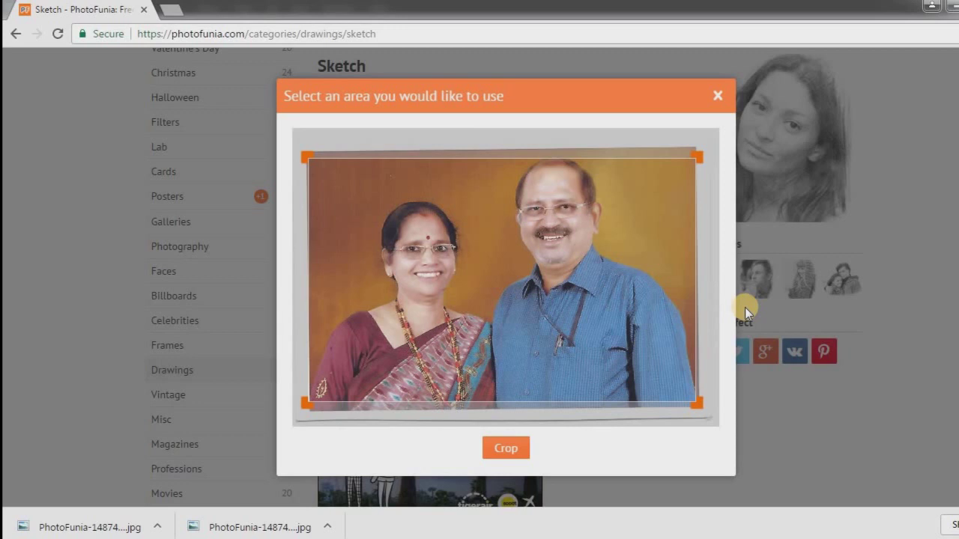
{"action": "left_click_drag", "start_coordinate": [577, 238], "coordinate": [578, 232]}
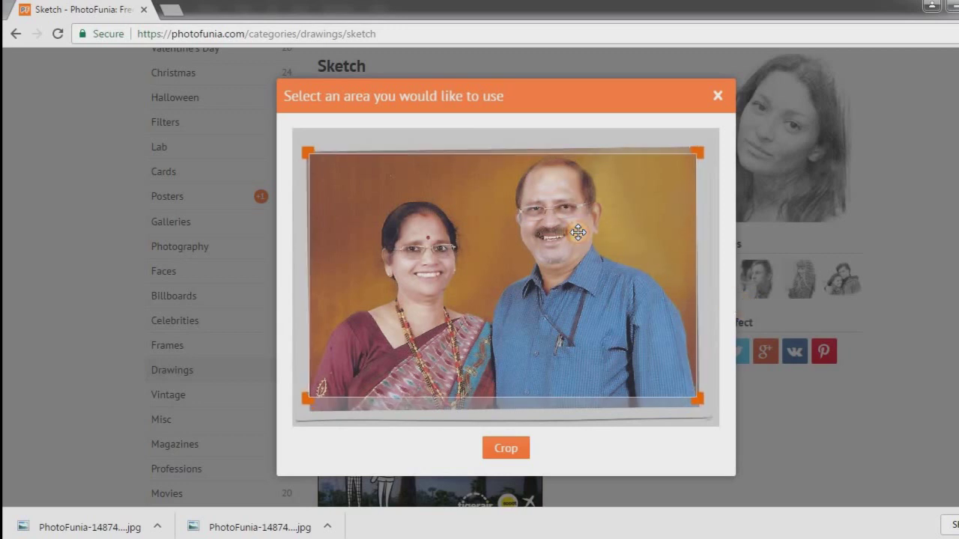
{"action": "left_click", "coordinate": [507, 452]}
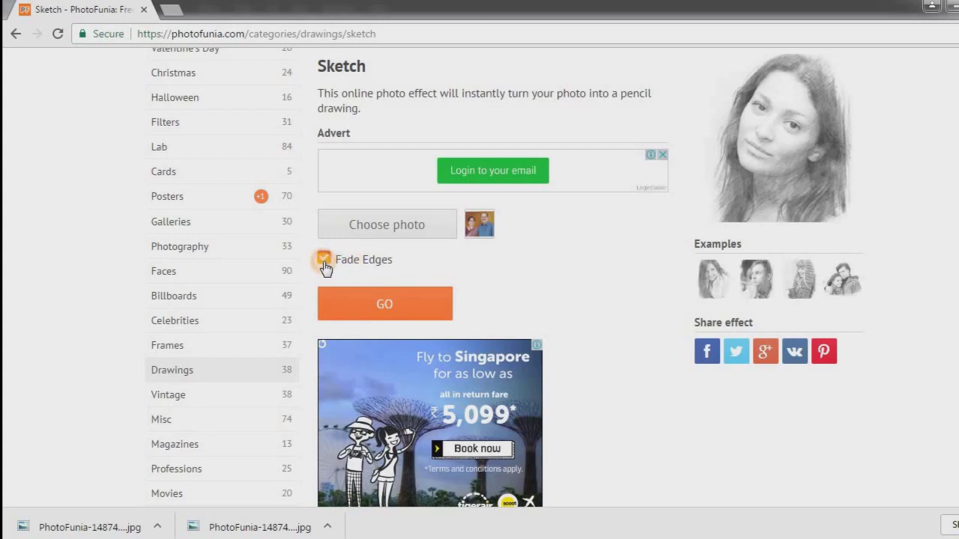
Generate the pencil sketch and download it at Regular size.
{"action": "left_click", "coordinate": [397, 314]}
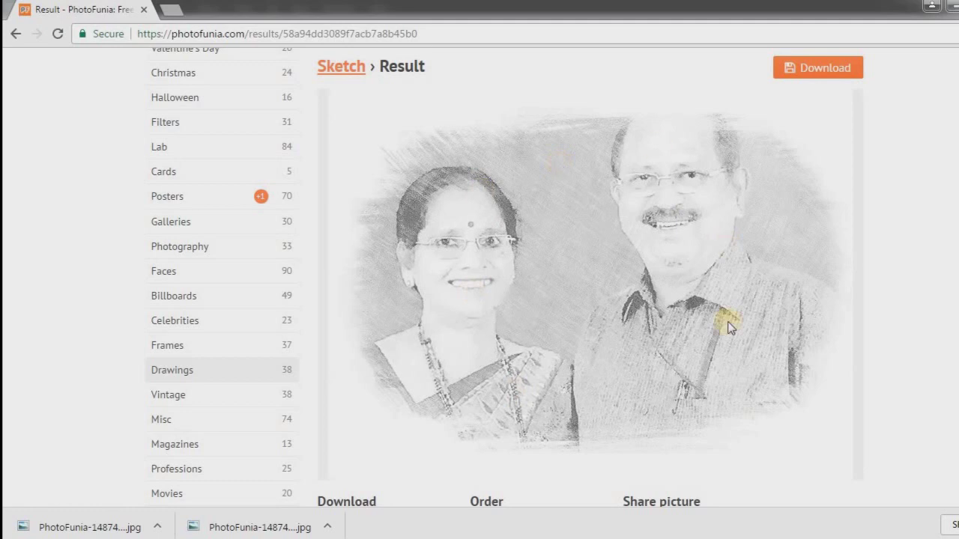
{"action": "scroll", "coordinate": [583, 349], "scroll_direction": "down", "scroll_amount": 1}
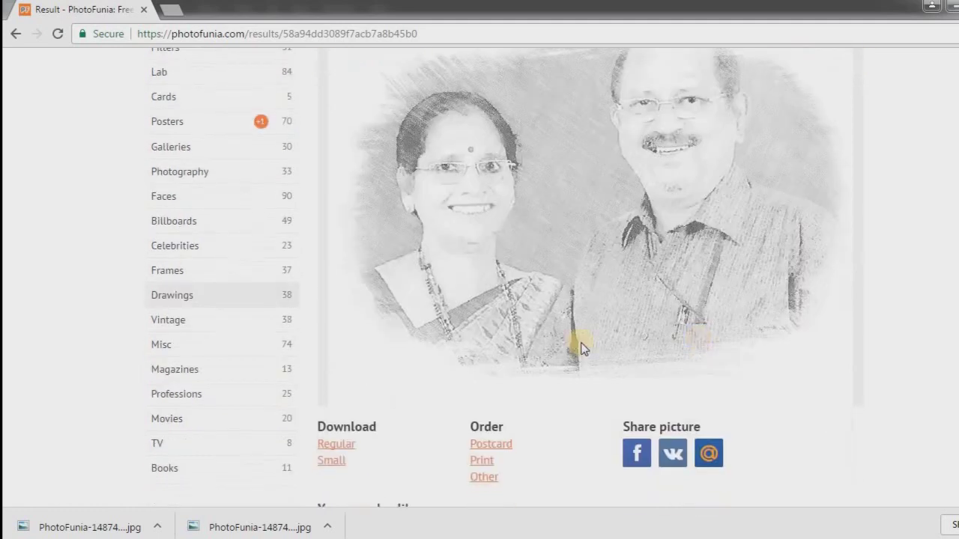
{"action": "left_click", "coordinate": [337, 447]}
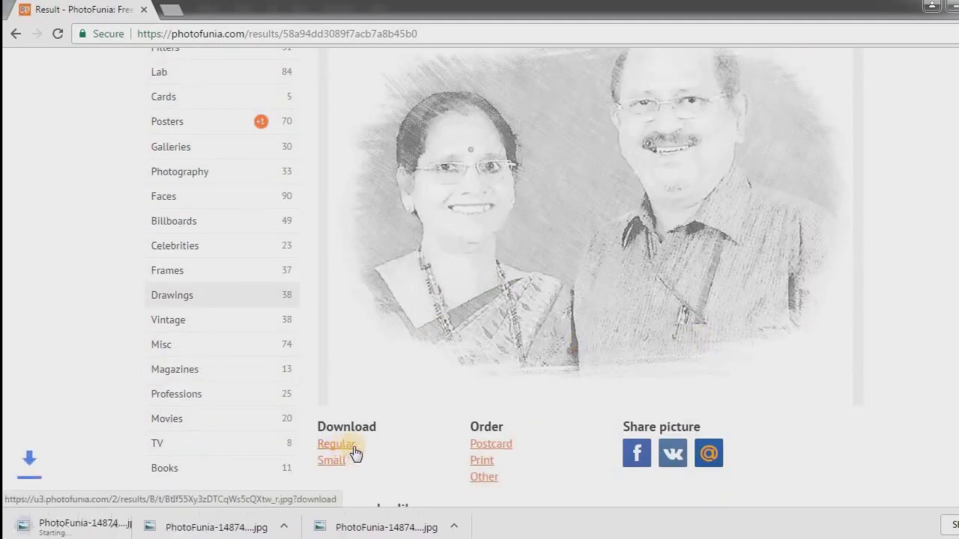
Paste the downloaded PhotoFunia-1487490523.jpg into the Projects folder.
{"action": "left_click", "coordinate": [157, 528]}
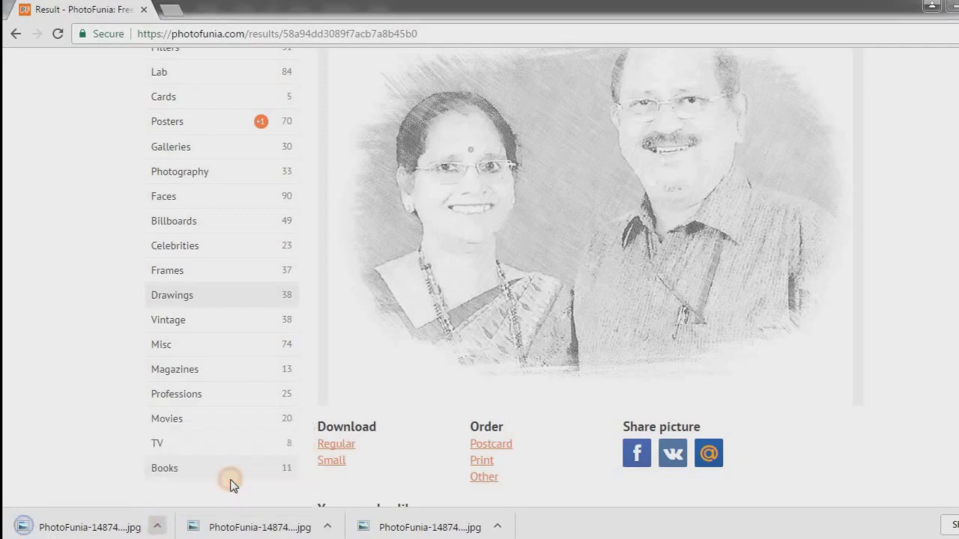
{"action": "left_click", "coordinate": [229, 478]}
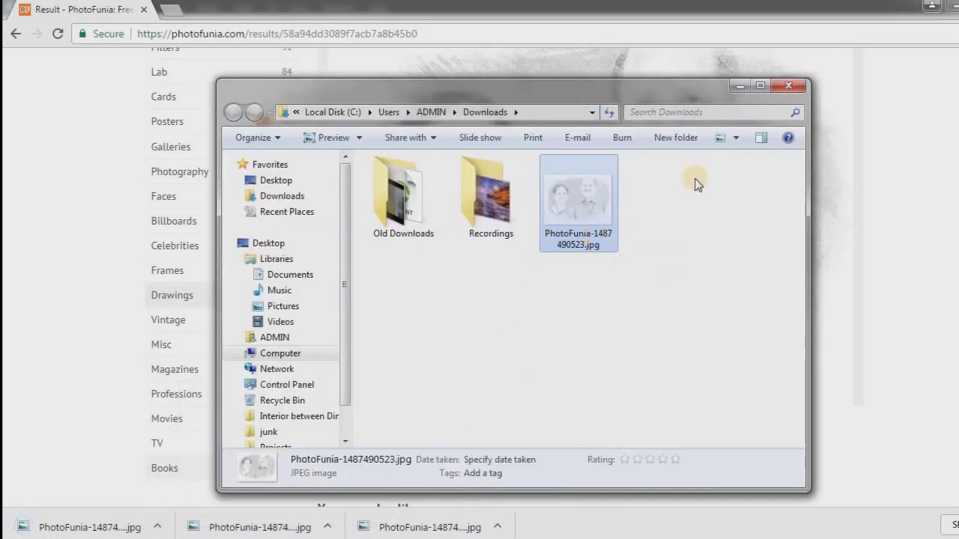
{"action": "left_click", "coordinate": [741, 87]}
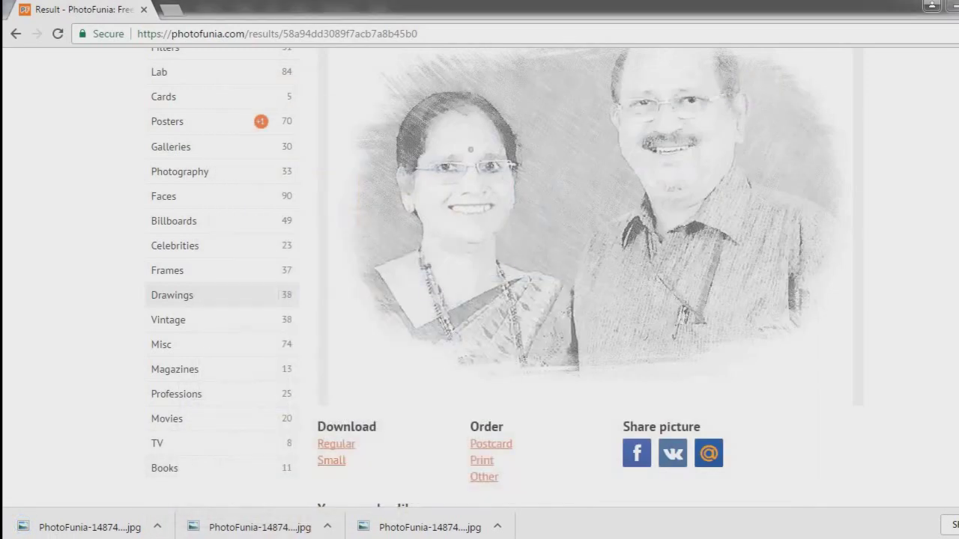
{"action": "left_click", "coordinate": [431, 479]}
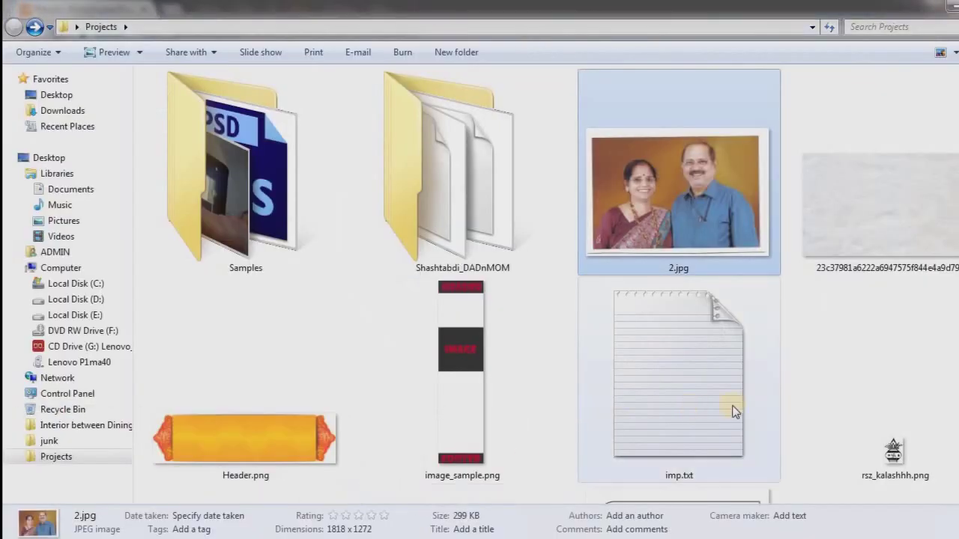
{"action": "scroll", "coordinate": [694, 414], "scroll_direction": "down", "scroll_amount": 2}
{"action": "left_click", "coordinate": [925, 439]}
{"action": "key", "text": "ctrl+v"}
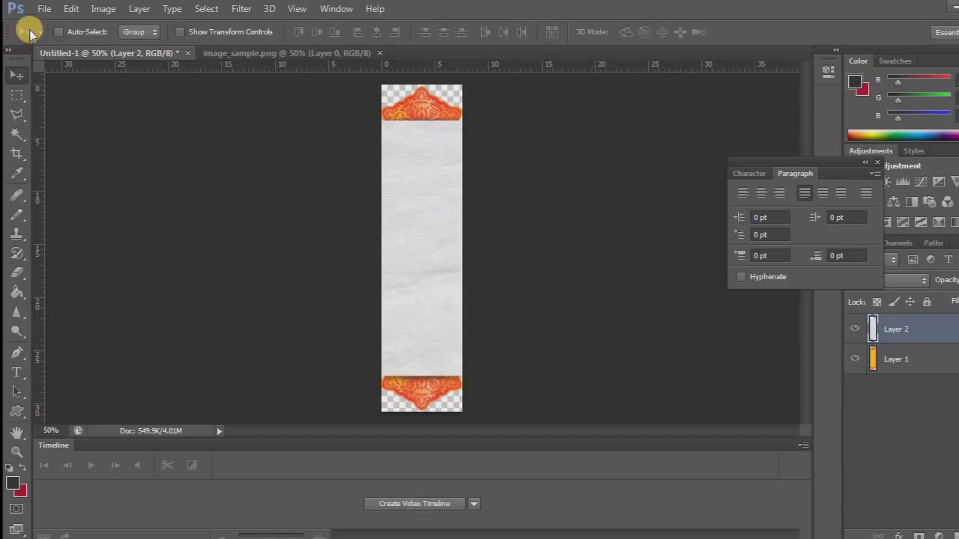
Open the downloaded PhotoFunia sketch JPG in Photoshop.
{"action": "left_click", "coordinate": [46, 10]}
{"action": "left_click", "coordinate": [62, 39]}
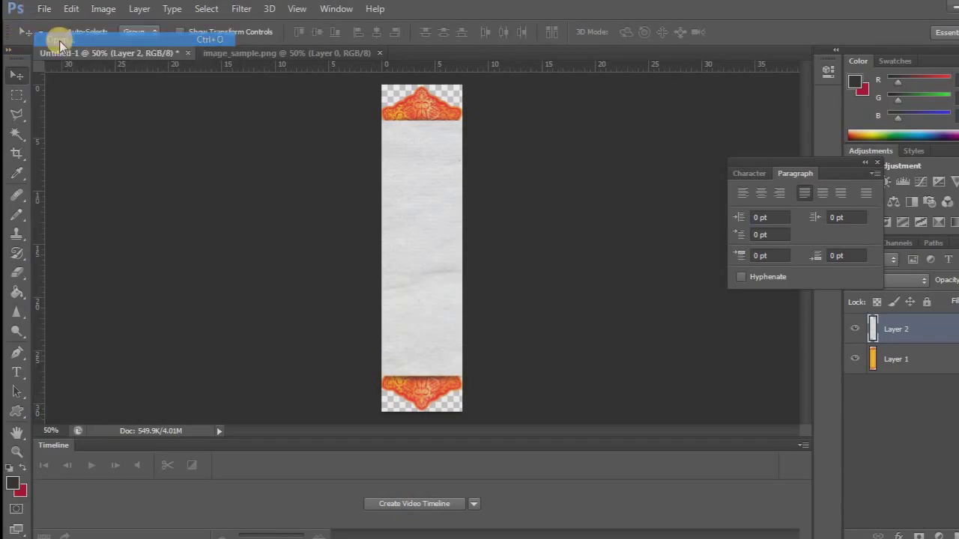
{"action": "left_click", "coordinate": [648, 106]}
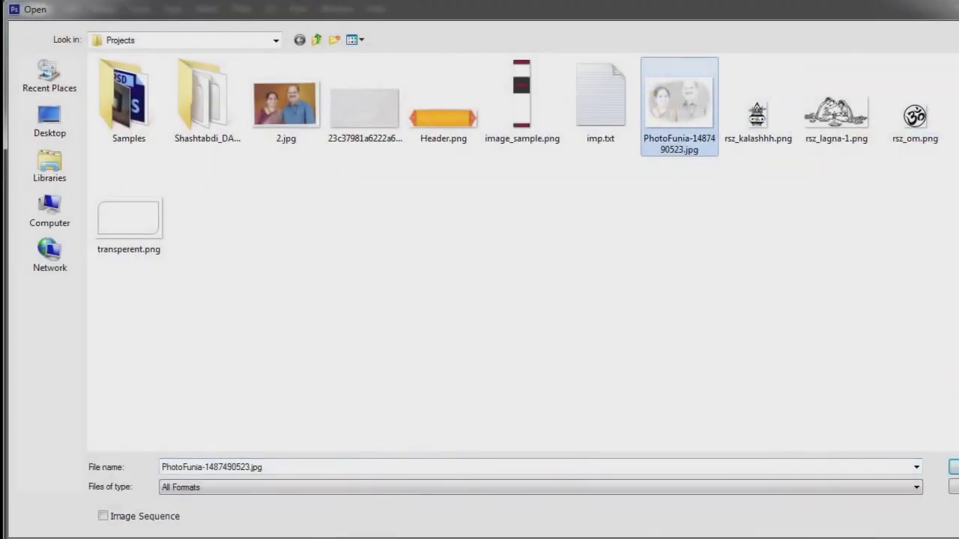
{"action": "key", "text": "Return"}
Copy the whole sketch and paste it into a new transparent-background document.
{"action": "key", "text": "ctrl+a"}
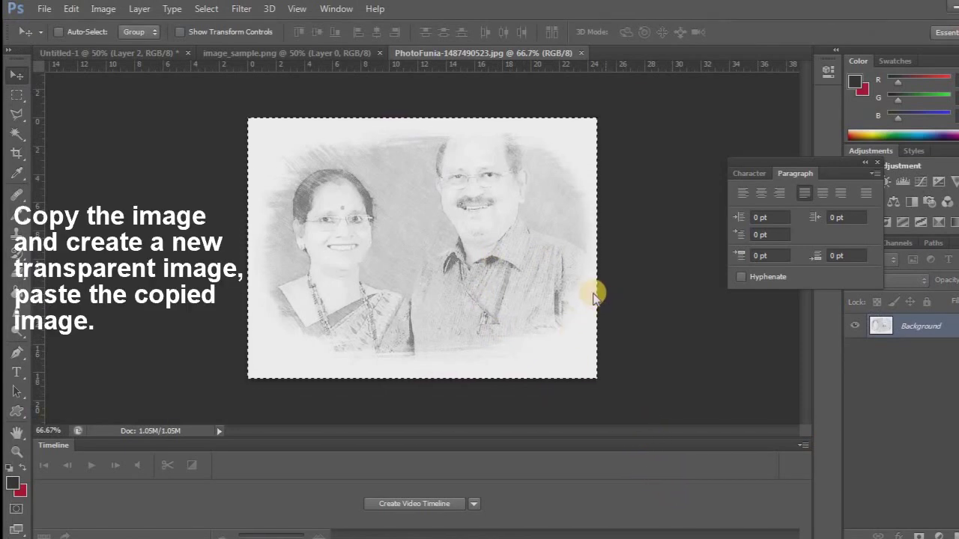
{"action": "key", "text": "ctrl+c"}
{"action": "key", "text": "ctrl+n"}
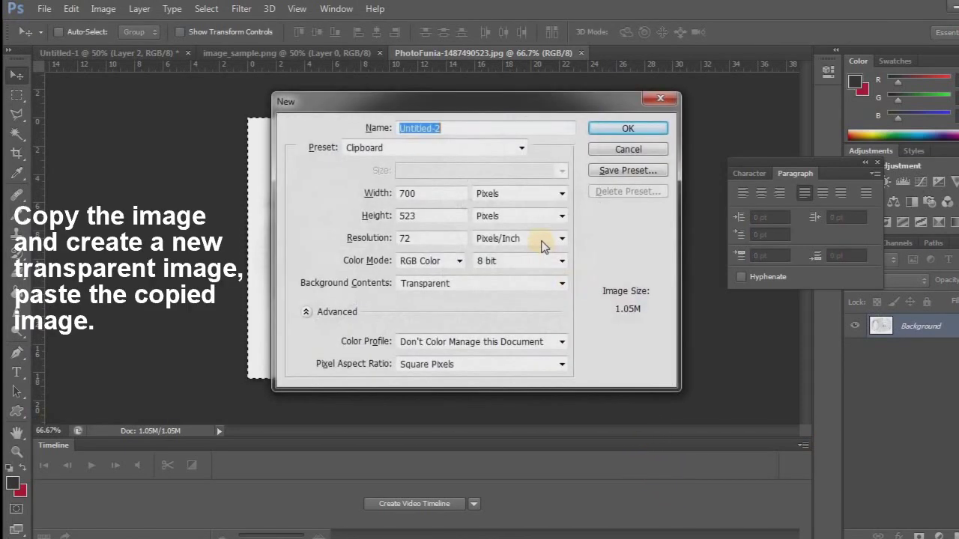
{"action": "left_click", "coordinate": [639, 129]}
{"action": "key", "text": "ctrl+v"}
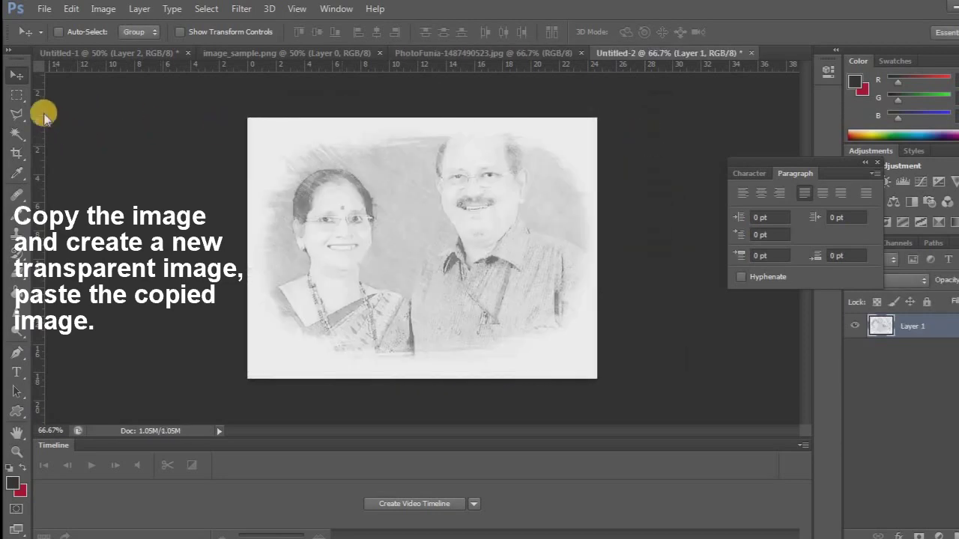
Delete the sketch's white background with the Magic Wand, then select all.
{"action": "left_click", "coordinate": [17, 133]}
{"action": "left_click", "coordinate": [271, 145]}
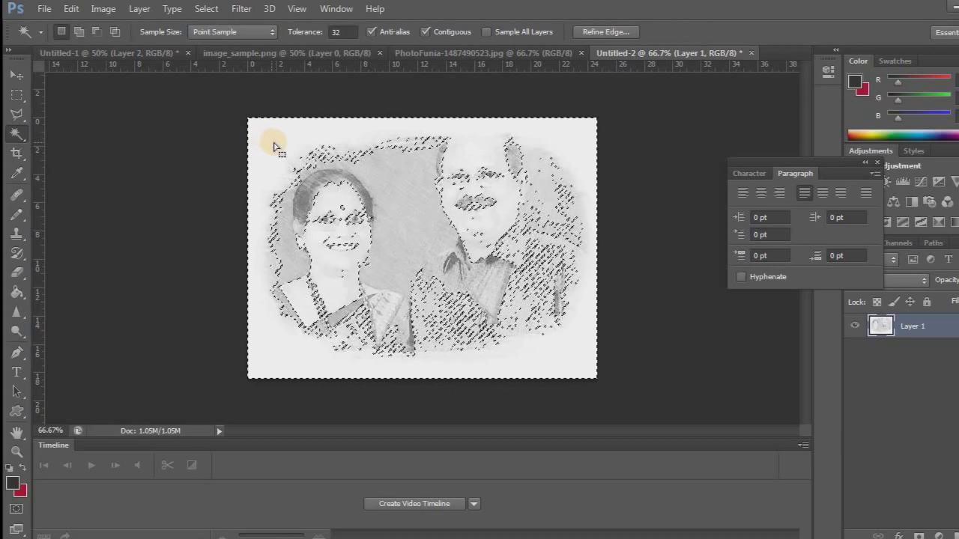
{"action": "key", "text": "Delete"}
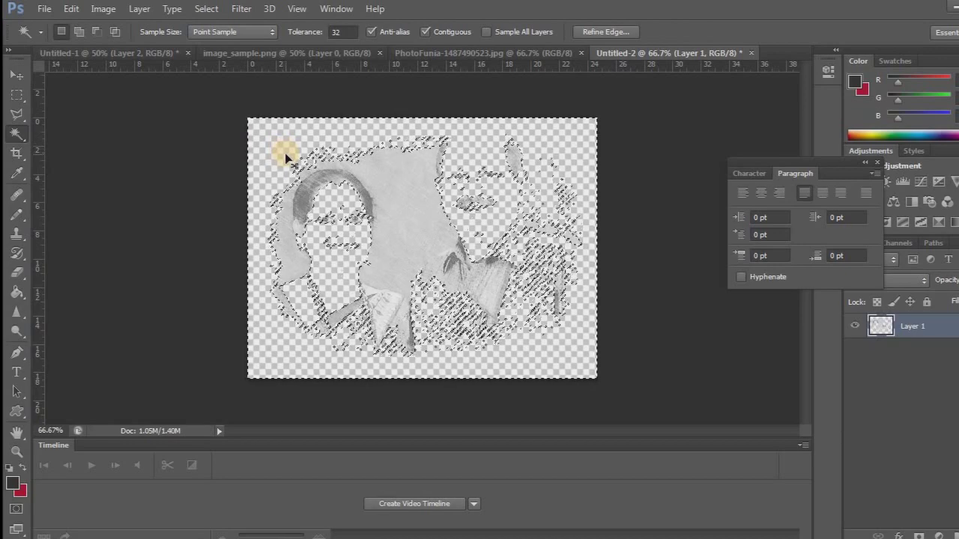
{"action": "key", "text": "ctrl+d"}
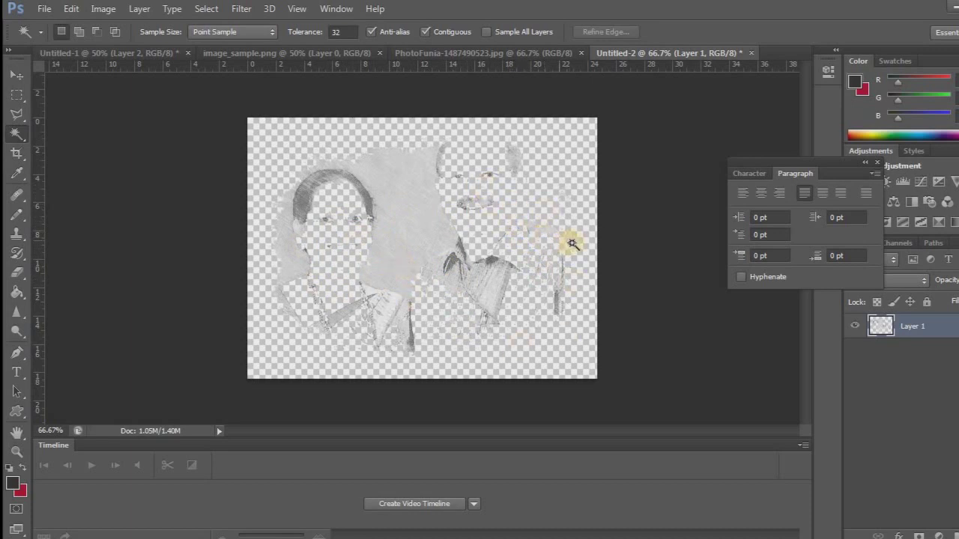
{"action": "key", "text": "ctrl+a"}
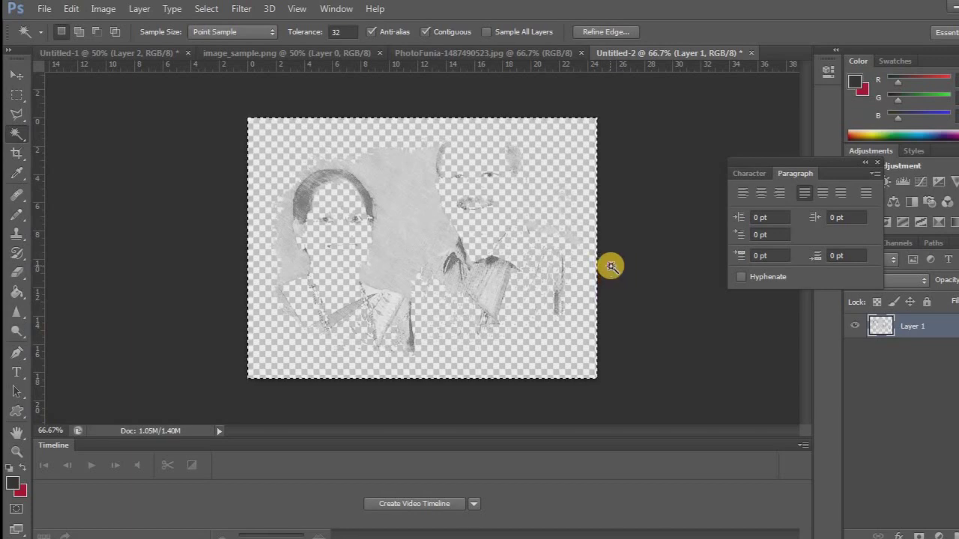
Paste the cut-out sketch onto Untitled-1, scaled to about 38% in the upper middle.
{"action": "left_click", "coordinate": [150, 53]}
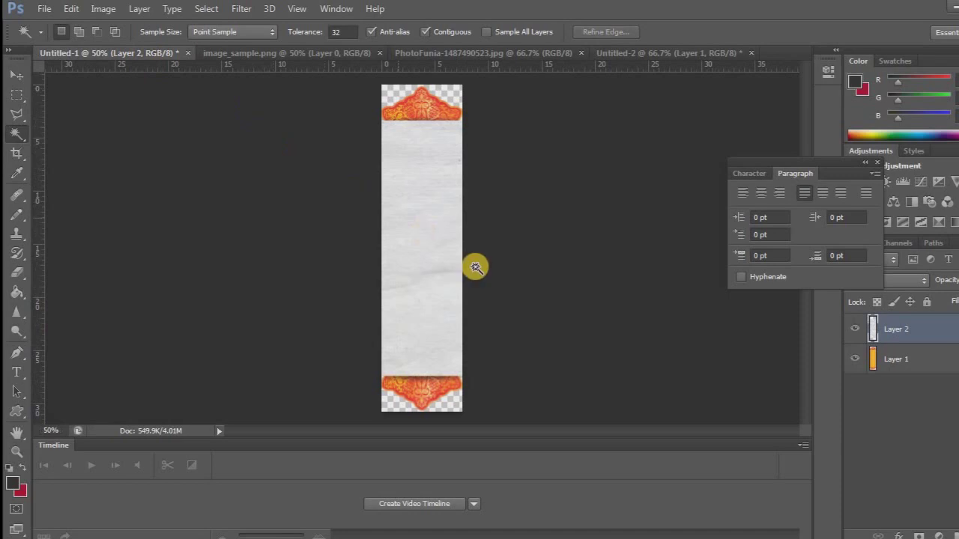
{"action": "key", "text": "ctrl+v"}
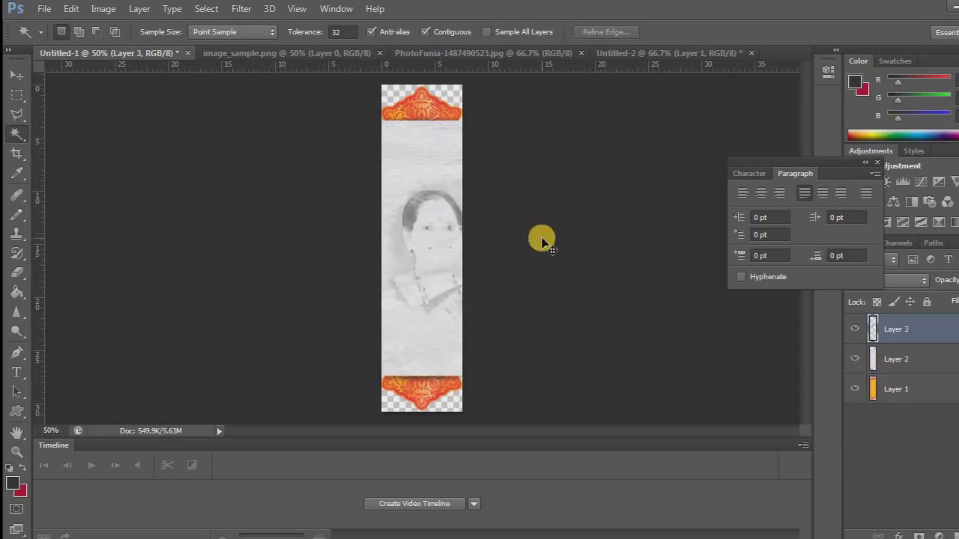
{"action": "key", "text": "ctrl+t"}
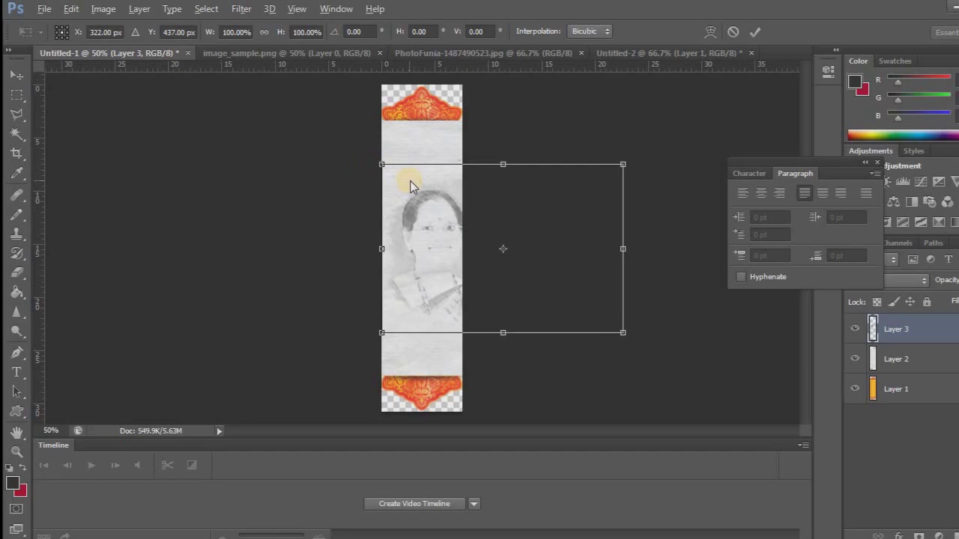
{"action": "left_click_drag", "start_coordinate": [475, 220], "coordinate": [439, 210]}
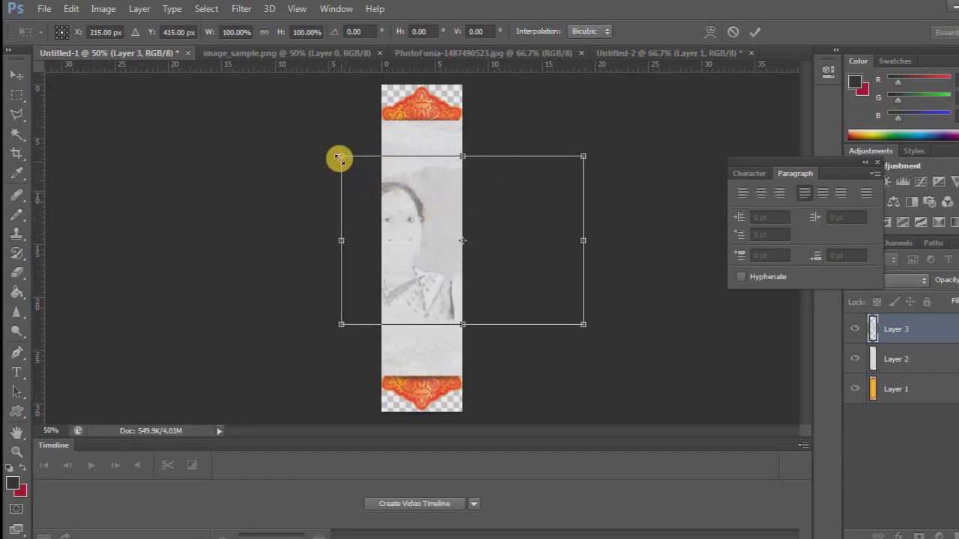
{"action": "left_click_drag", "start_coordinate": [341, 156], "coordinate": [388, 195]}
{"action": "left_click_drag", "start_coordinate": [356, 164], "coordinate": [375, 179]}
{"action": "key", "text": "Right"}
{"action": "key", "text": "Right"}
{"action": "key", "text": "Right"}
{"action": "key", "text": "Right"}
{"action": "key", "text": "Right"}
{"action": "key", "text": "Right"}
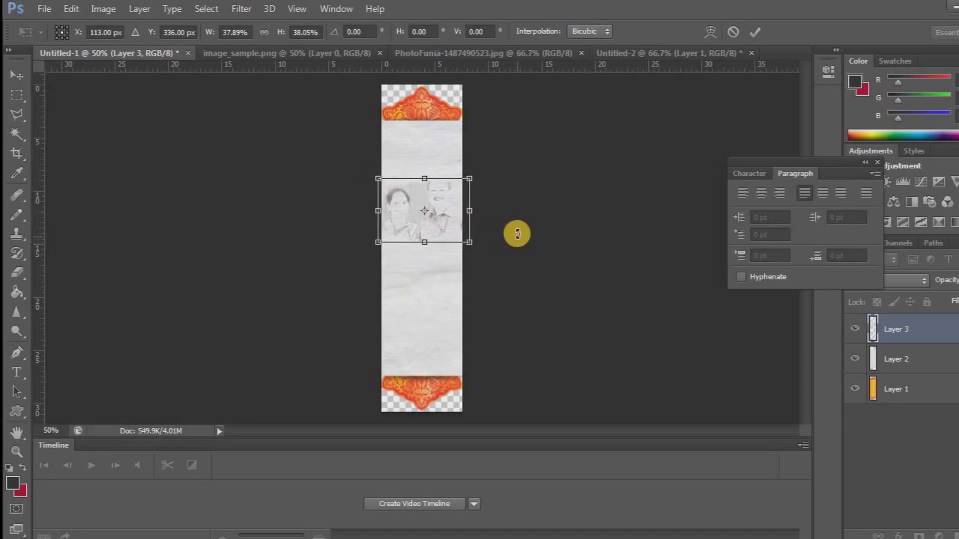
{"action": "key", "text": "Right"}
{"action": "key", "text": "Return"}
{"action": "key", "text": "w"}
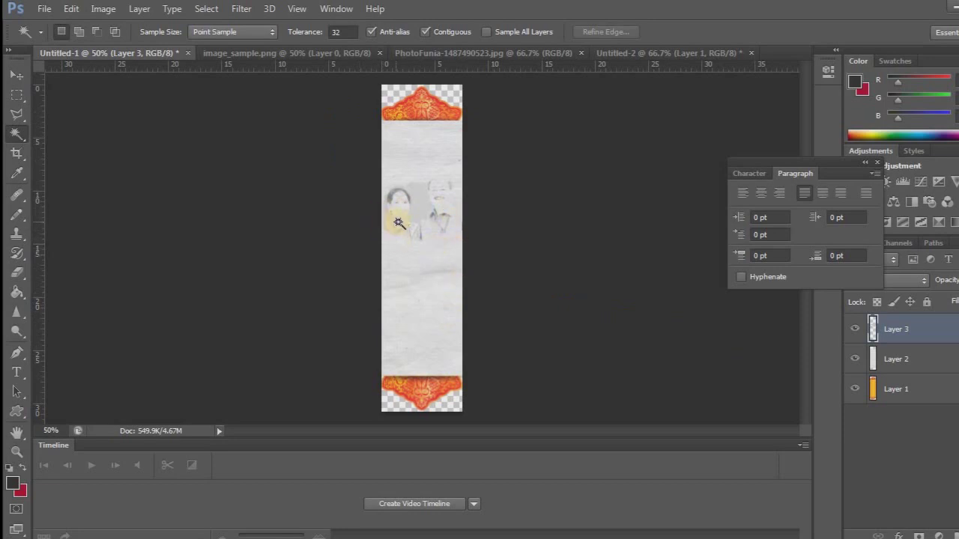
Close the original sketch and the cut-out documents without saving.
{"action": "left_click", "coordinate": [448, 52]}
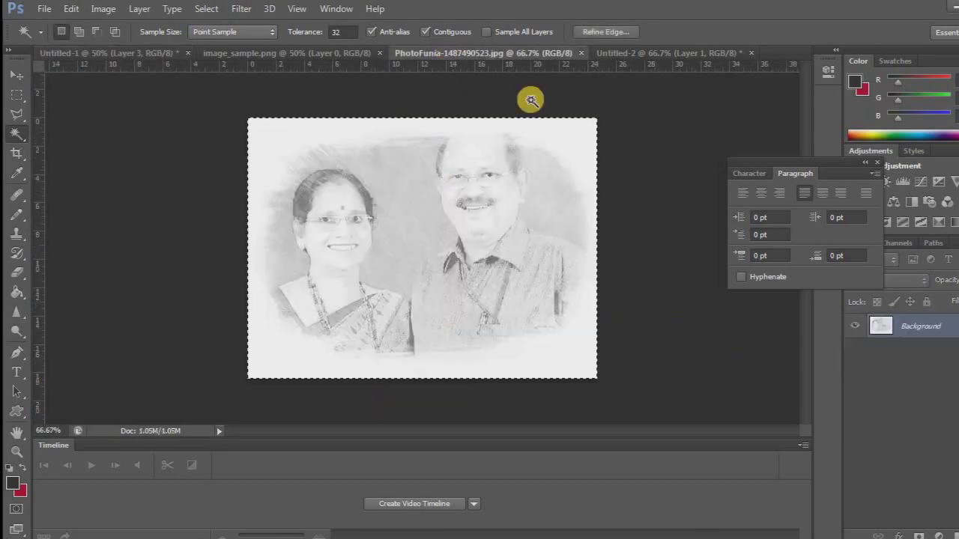
{"action": "left_click", "coordinate": [580, 53]}
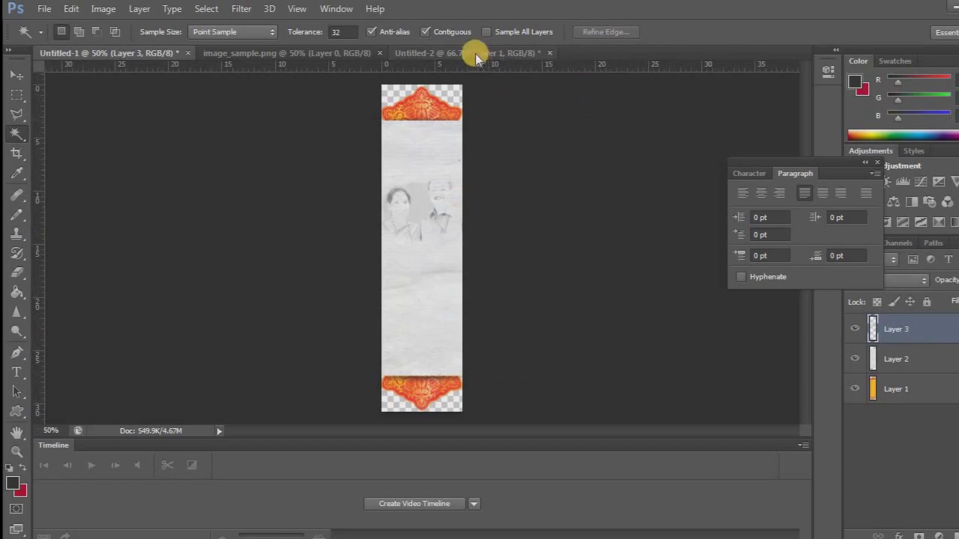
{"action": "left_click", "coordinate": [459, 66]}
{"action": "left_click", "coordinate": [549, 53]}
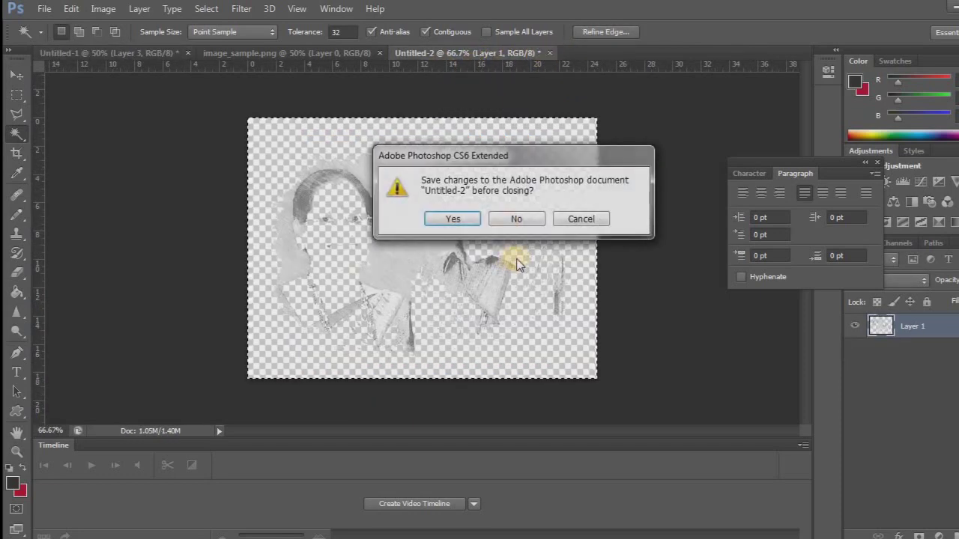
{"action": "left_click", "coordinate": [516, 218]}
Paste the image_sample.png layout template onto the card as Layer 4.
{"action": "left_click", "coordinate": [336, 53]}
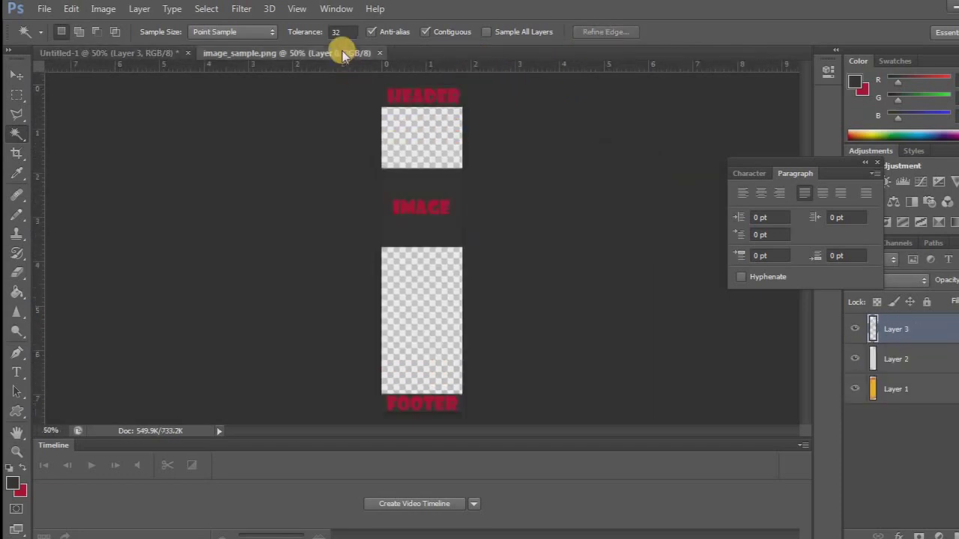
{"action": "key", "text": "ctrl+a"}
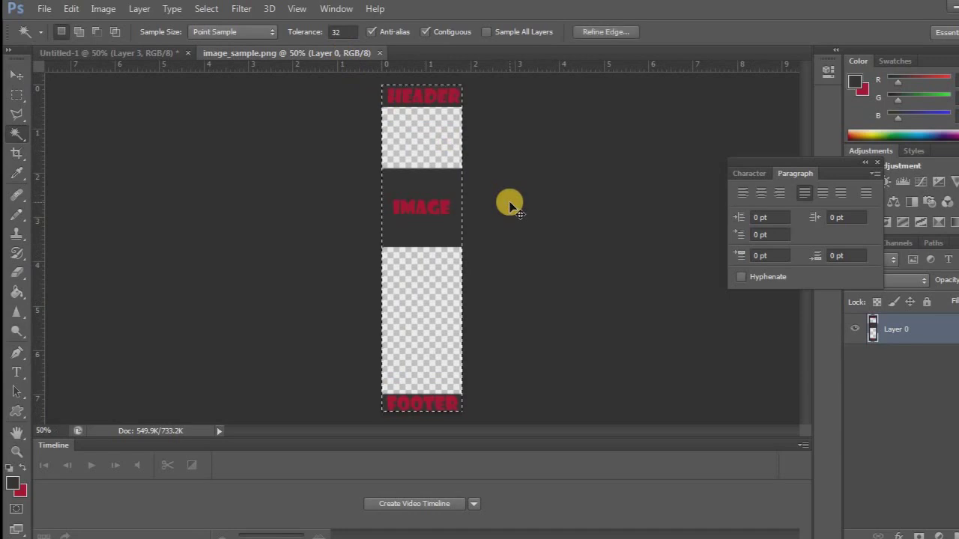
{"action": "left_click", "coordinate": [138, 56]}
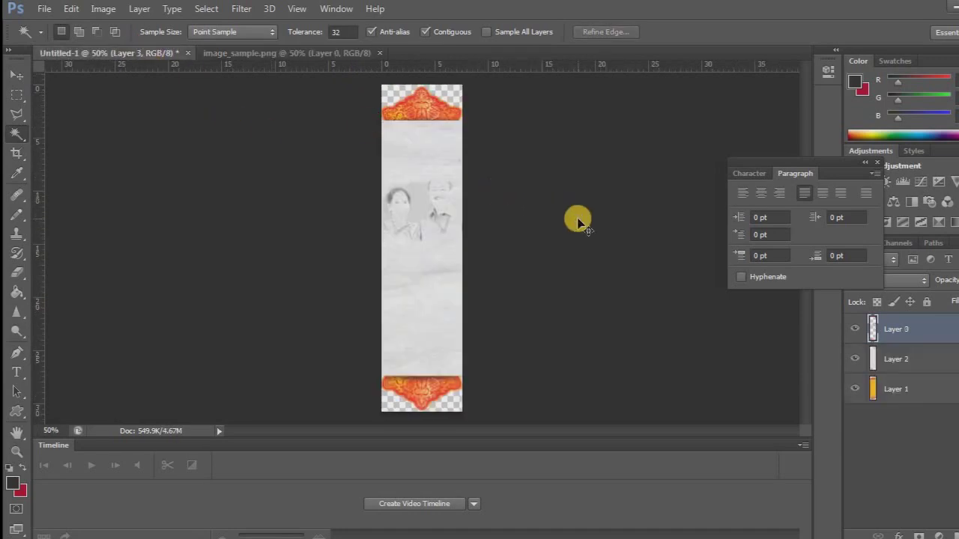
{"action": "key", "text": "ctrl+v"}
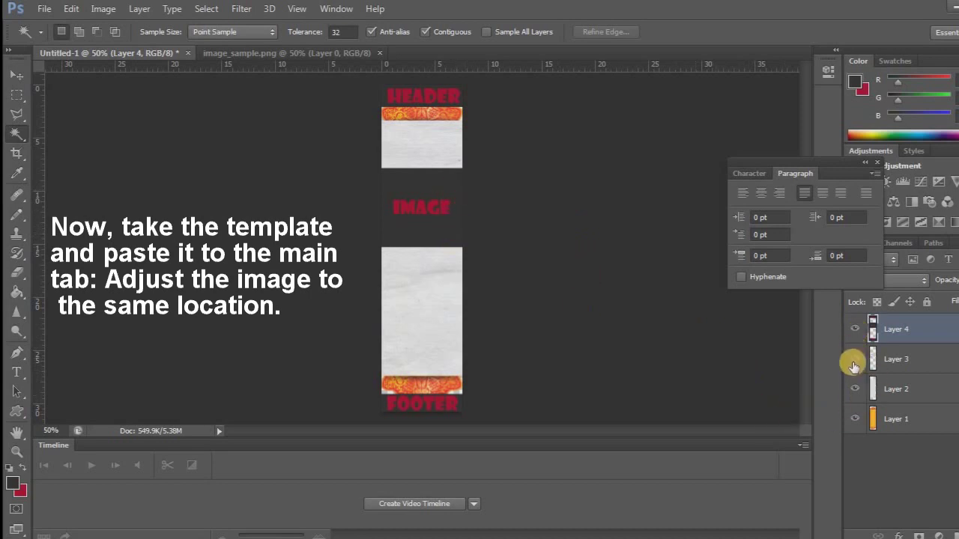
{"action": "left_click", "coordinate": [888, 370]}
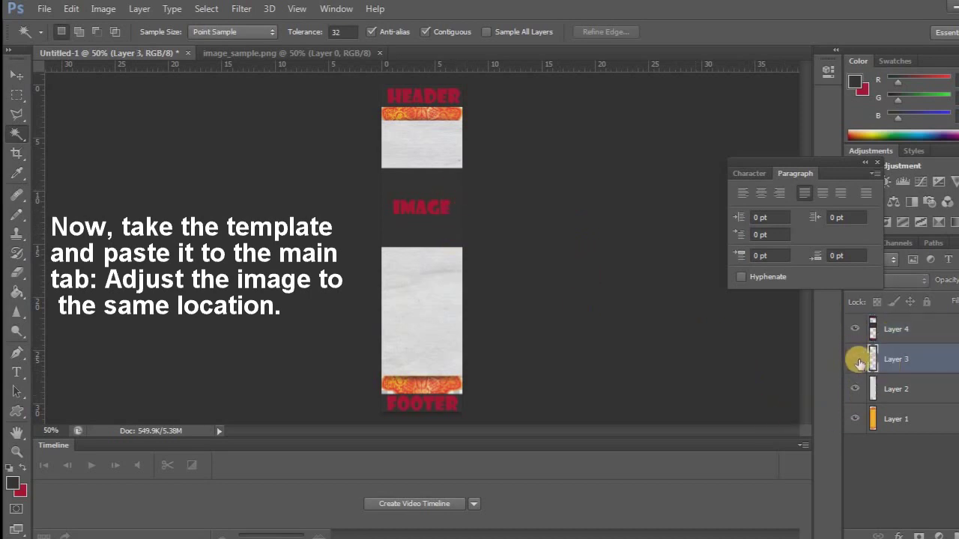
{"action": "left_click", "coordinate": [854, 331]}
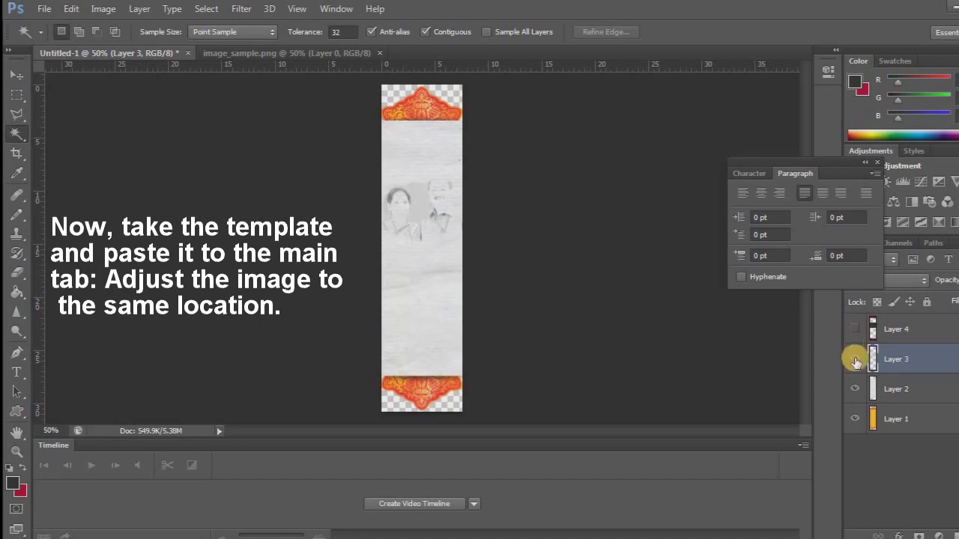
{"action": "left_click", "coordinate": [855, 331]}
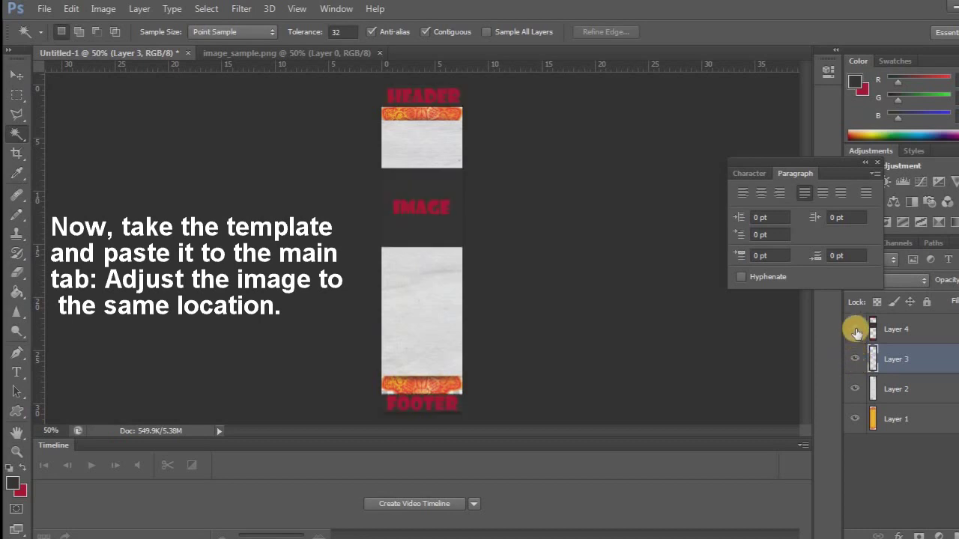
Marquee the template's IMAGE area, hide Layer 4, and move the couple sketch into it.
{"action": "left_click", "coordinate": [16, 93]}
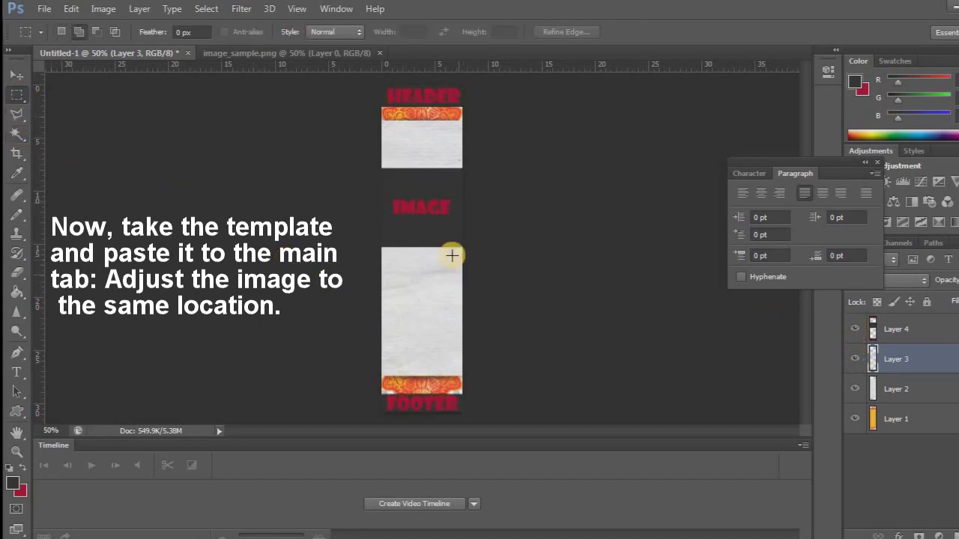
{"action": "left_click_drag", "start_coordinate": [464, 246], "coordinate": [327, 164]}
{"action": "left_click", "coordinate": [856, 330]}
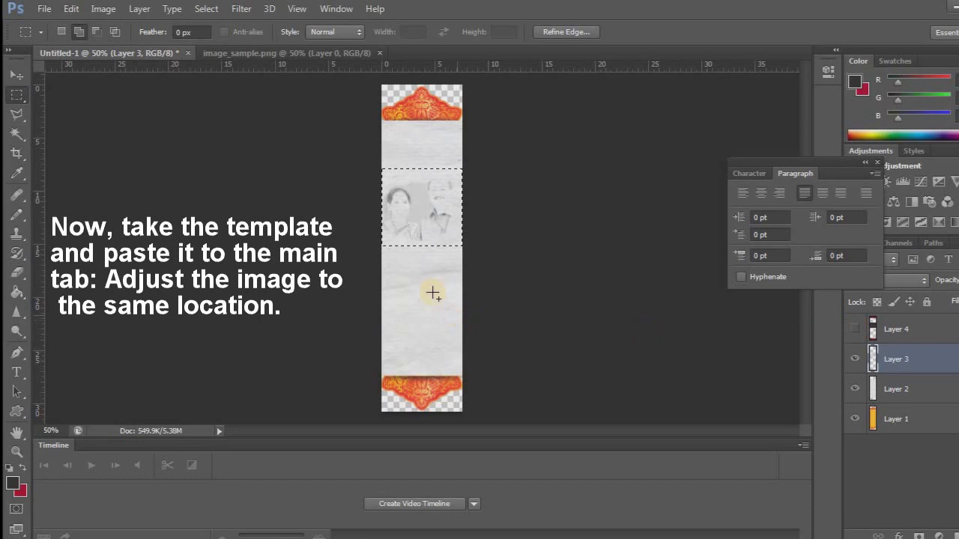
{"action": "mouse_move", "coordinate": [434, 191]}
{"action": "left_mouse_down"}
{"action": "mouse_move", "coordinate": [475, 193]}
{"action": "mouse_move", "coordinate": [471, 210]}
{"action": "mouse_move", "coordinate": [423, 198]}
{"action": "left_mouse_up"}
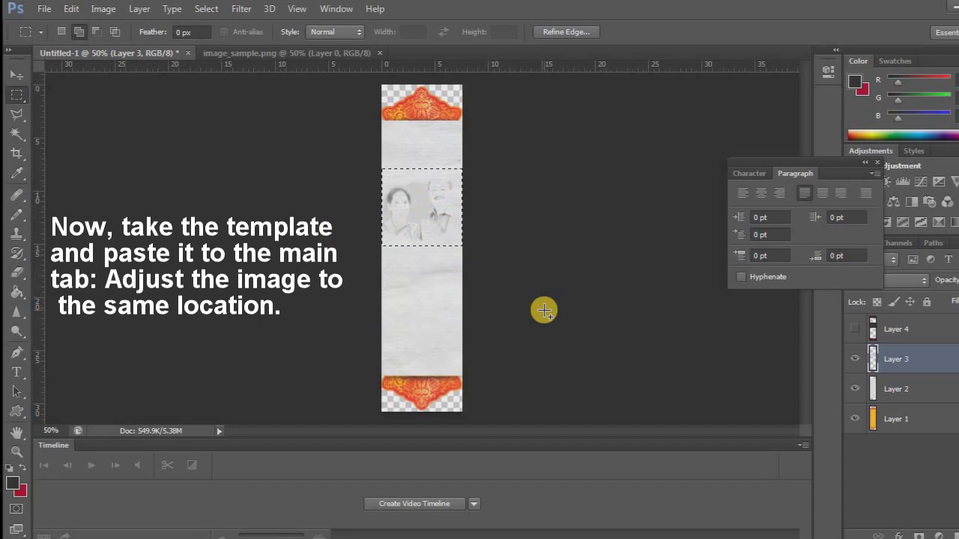
{"action": "key", "text": "ctrl+d"}
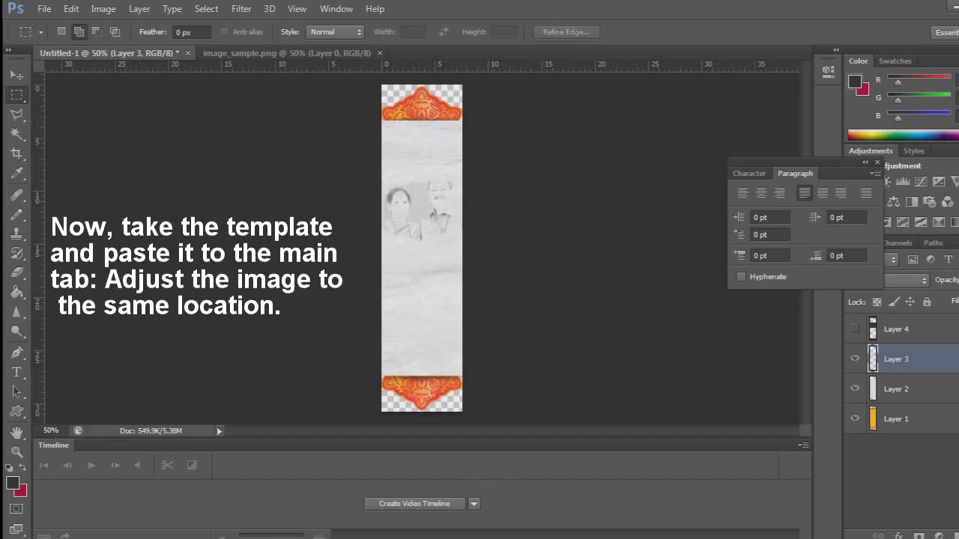
{"action": "left_click", "coordinate": [460, 481]}
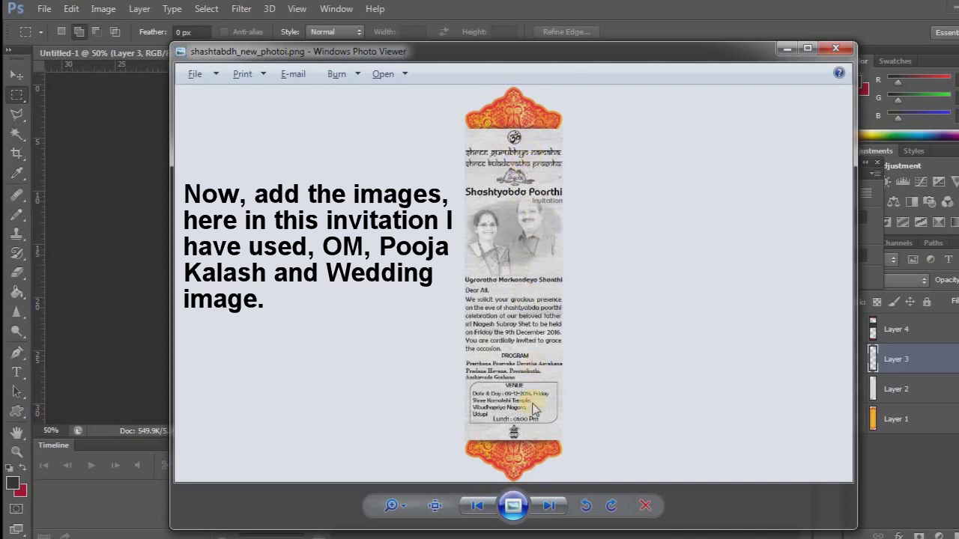
{"action": "left_click", "coordinate": [786, 48]}
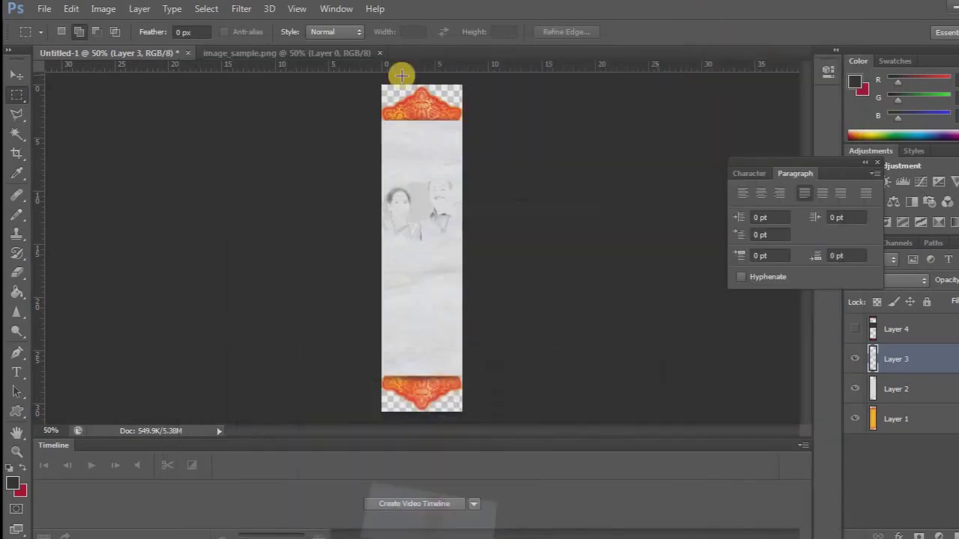
Open rsz_om.png and place the Om symbol just below the card's top ornament.
{"action": "left_click", "coordinate": [45, 8]}
{"action": "left_click", "coordinate": [58, 39]}
{"action": "left_click", "coordinate": [759, 128]}
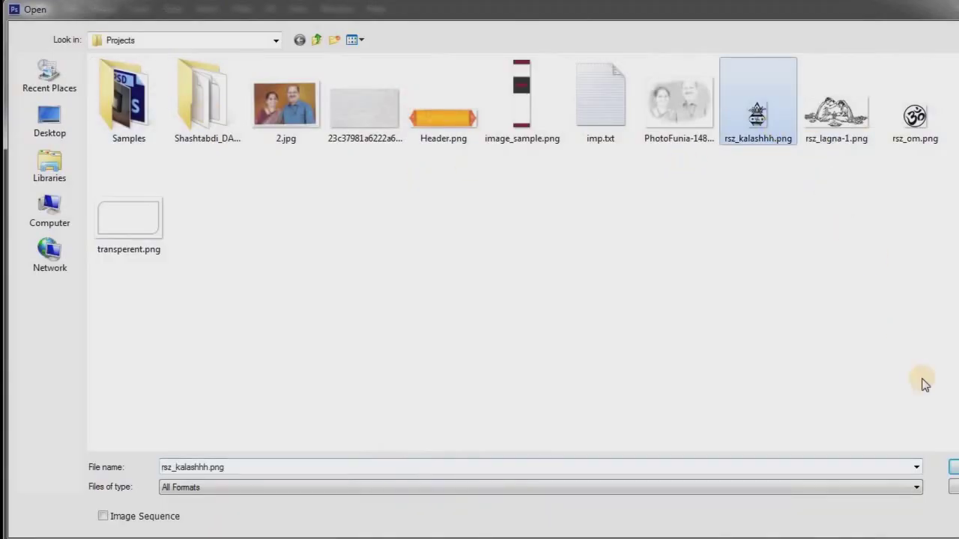
{"action": "left_click", "coordinate": [925, 135]}
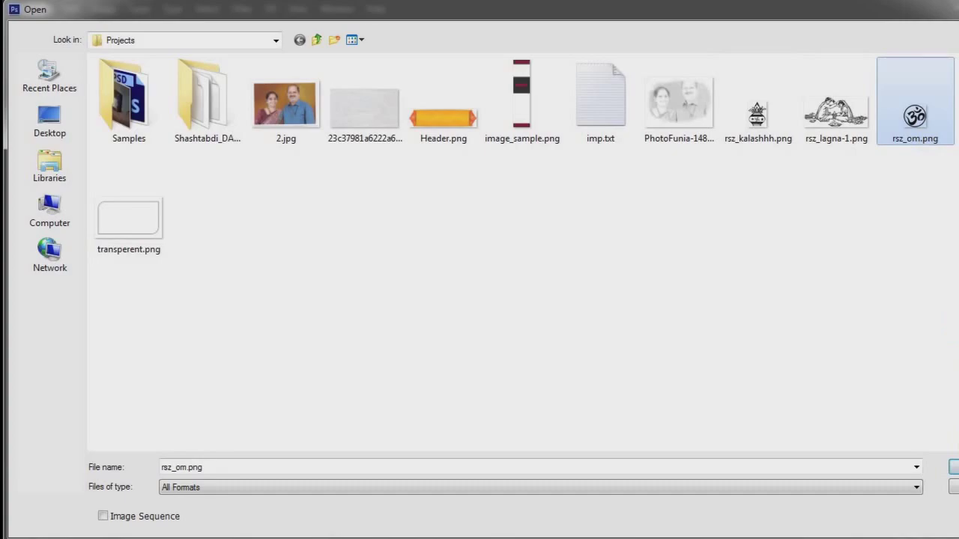
{"action": "left_click", "coordinate": [953, 467]}
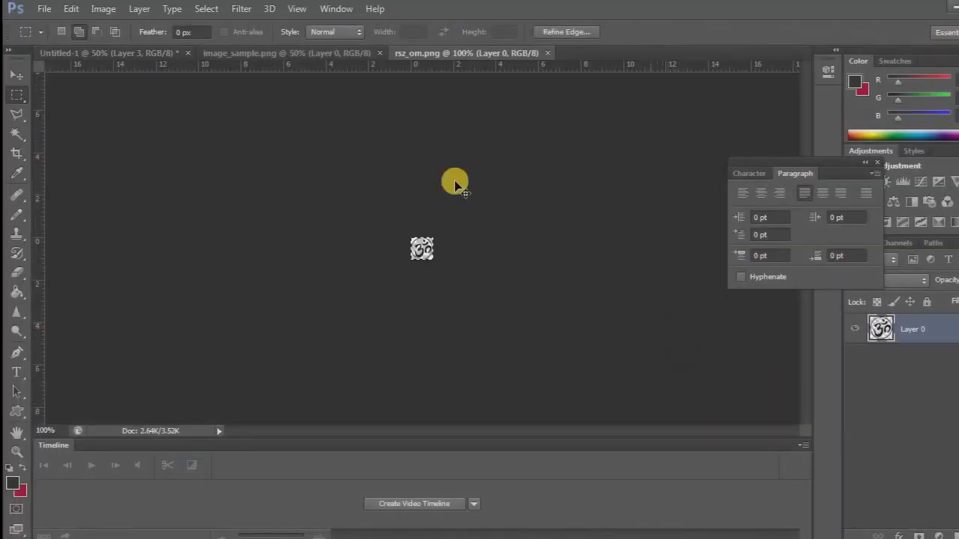
{"action": "left_click", "coordinate": [140, 55]}
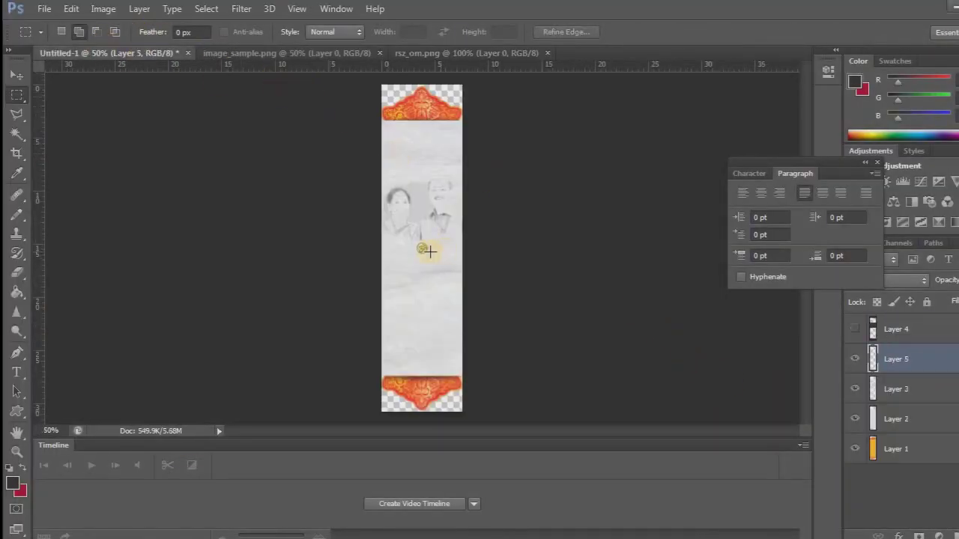
{"action": "left_click", "coordinate": [16, 74]}
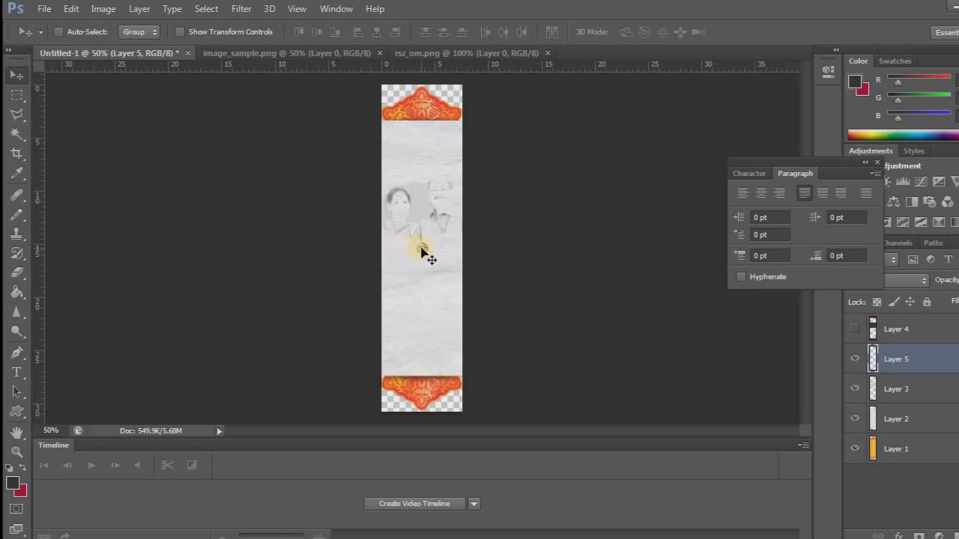
{"action": "left_click_drag", "start_coordinate": [421, 256], "coordinate": [422, 133]}
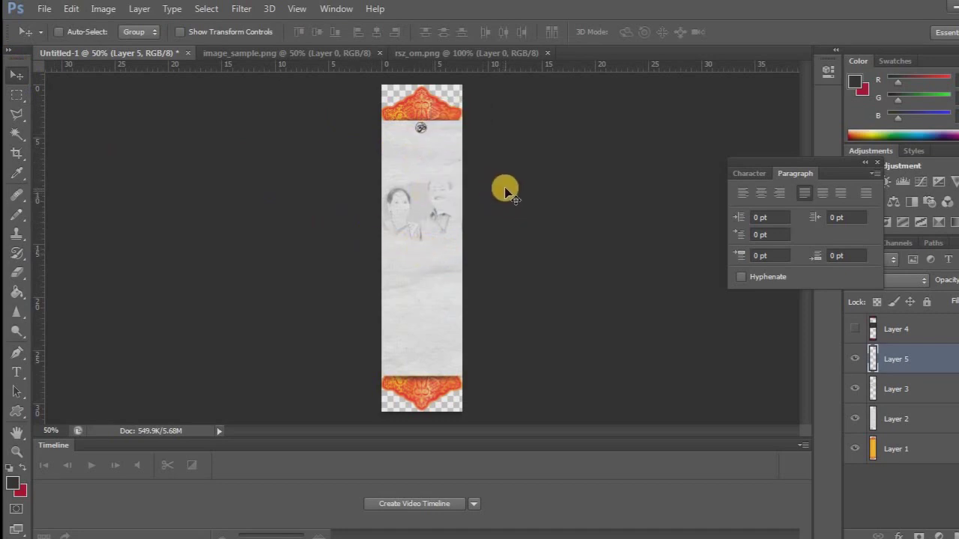
Close the Om image document and open rsz_lagna-1.png.
{"action": "left_click", "coordinate": [438, 54]}
{"action": "left_click", "coordinate": [547, 53]}
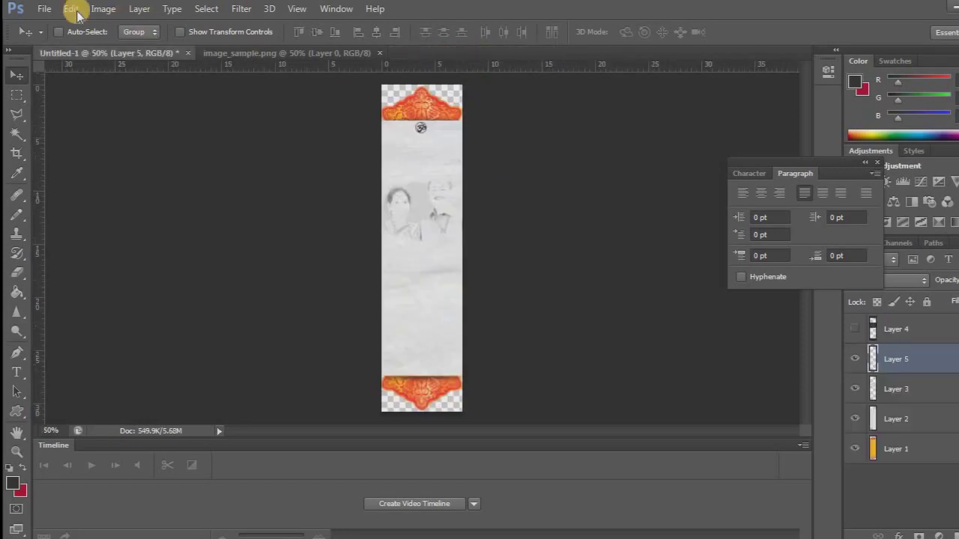
{"action": "left_click", "coordinate": [44, 8]}
{"action": "left_click", "coordinate": [60, 39]}
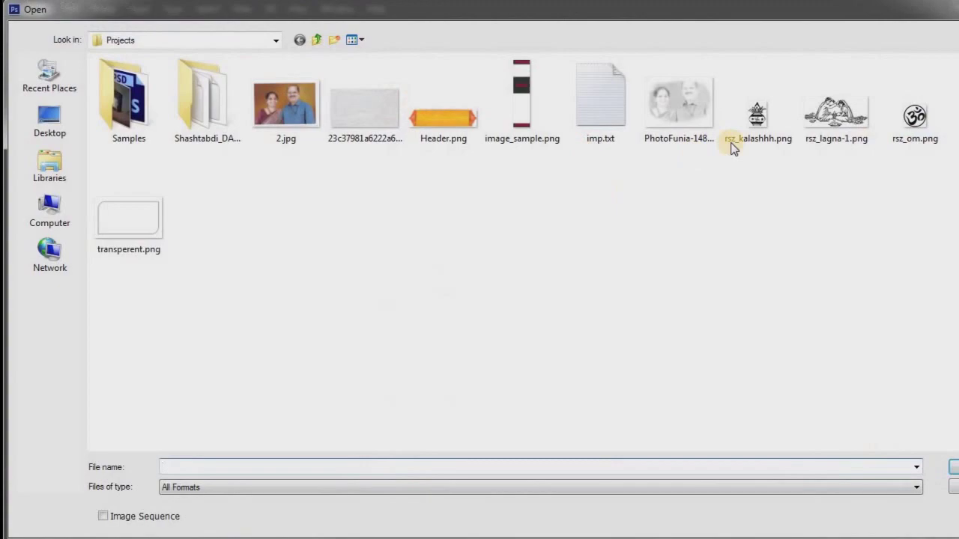
{"action": "left_click", "coordinate": [824, 132]}
Place the rsz_lagna-1.png wedding illustration on the card as Layer 6, just below the Om symbol.
{"action": "key", "text": "Return"}
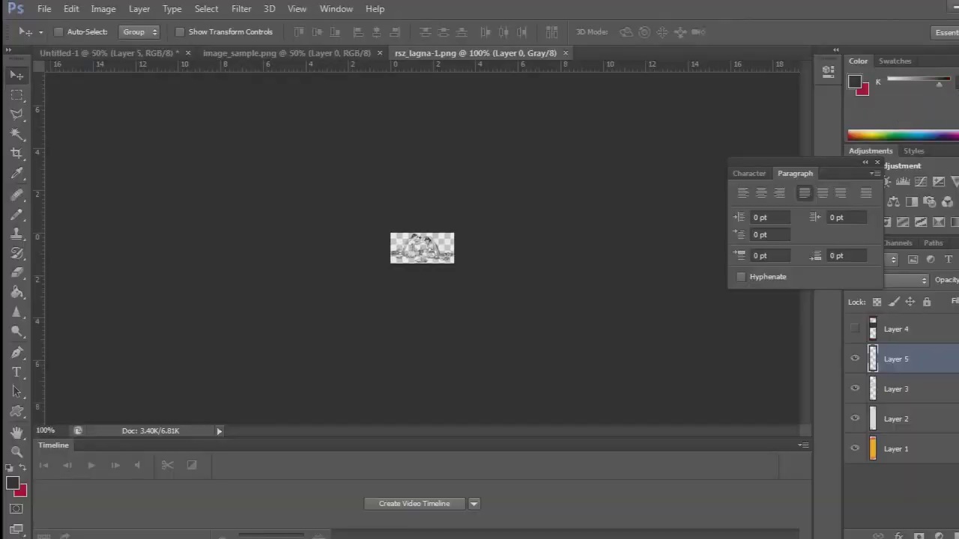
{"action": "left_click", "coordinate": [139, 54]}
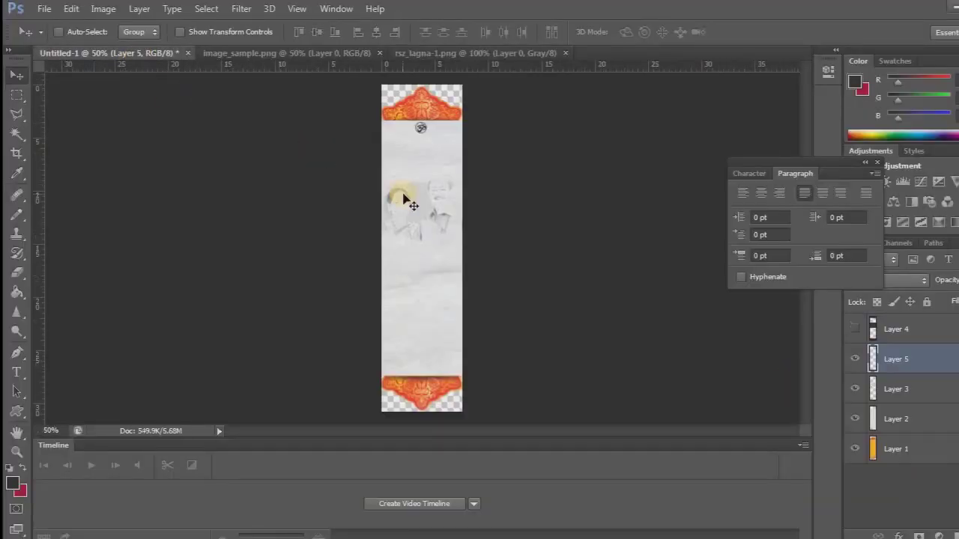
{"action": "left_click", "coordinate": [390, 249]}
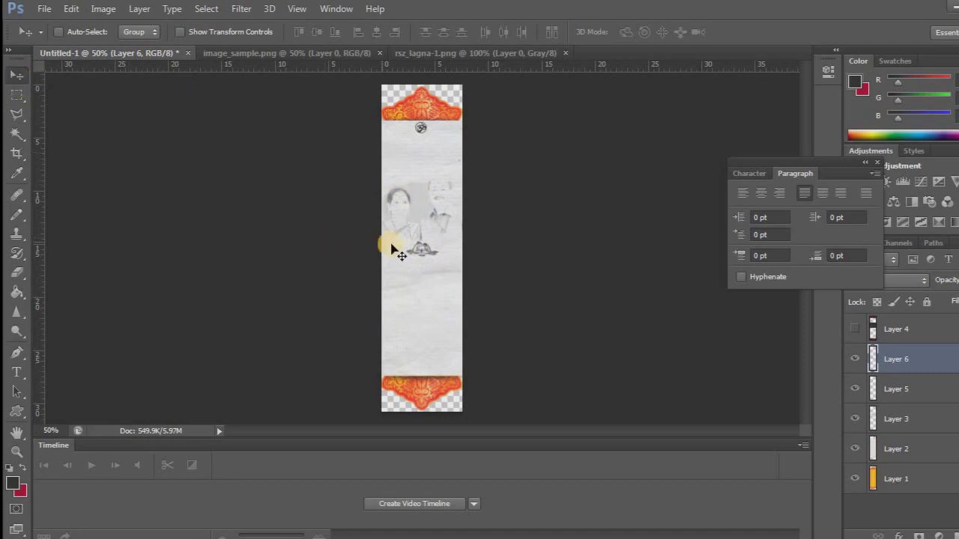
{"action": "left_click_drag", "start_coordinate": [416, 255], "coordinate": [420, 152]}
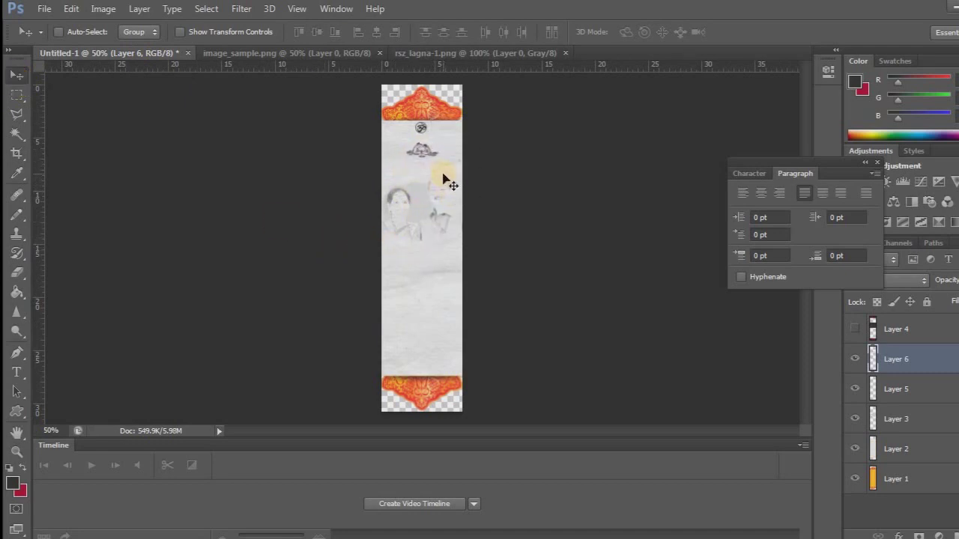
{"action": "key", "text": "alt+Tab"}
{"action": "key", "text": "alt+Tab"}
{"action": "left_click", "coordinate": [558, 54]}
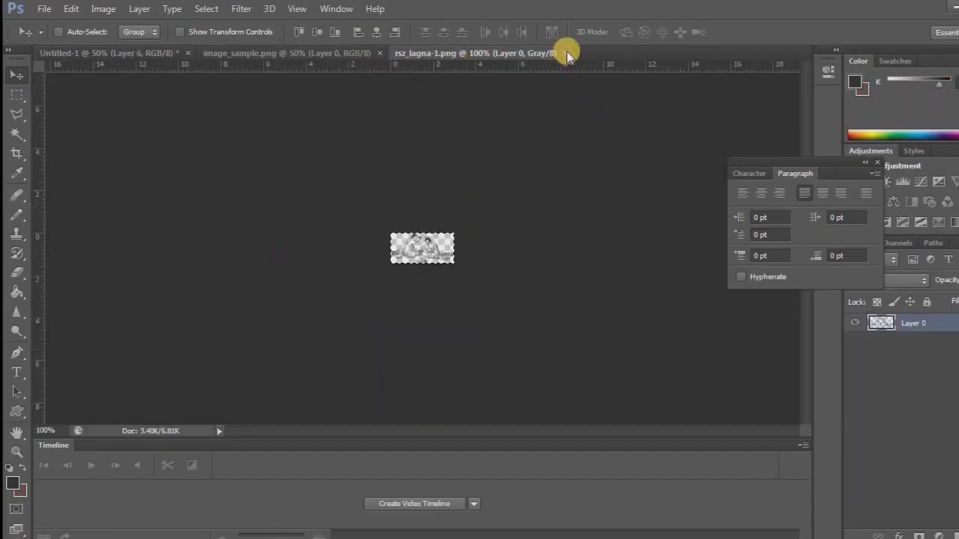
Close the wedding illustration file and open rsz_kalashhh.png.
{"action": "left_click", "coordinate": [567, 53]}
{"action": "left_click", "coordinate": [43, 9]}
{"action": "left_click", "coordinate": [63, 37]}
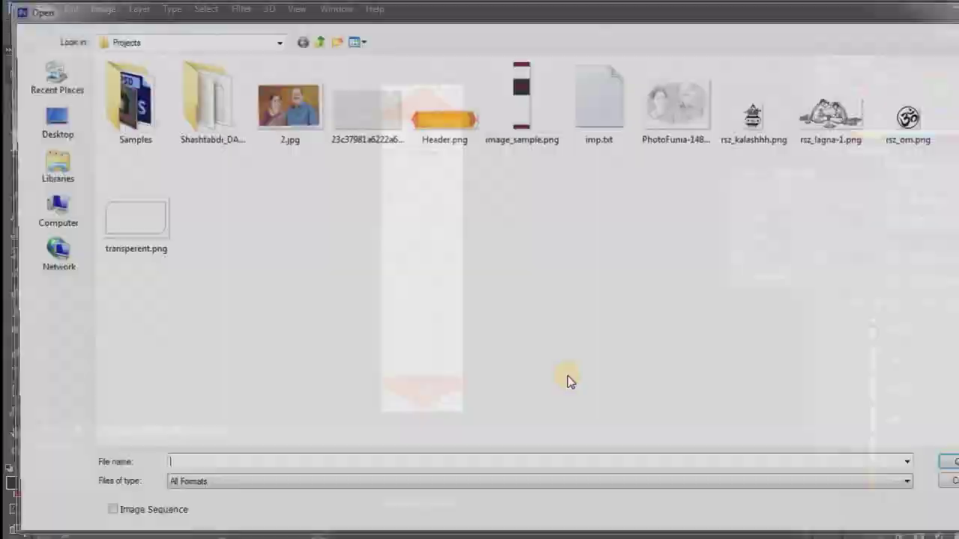
{"action": "left_click", "coordinate": [746, 138]}
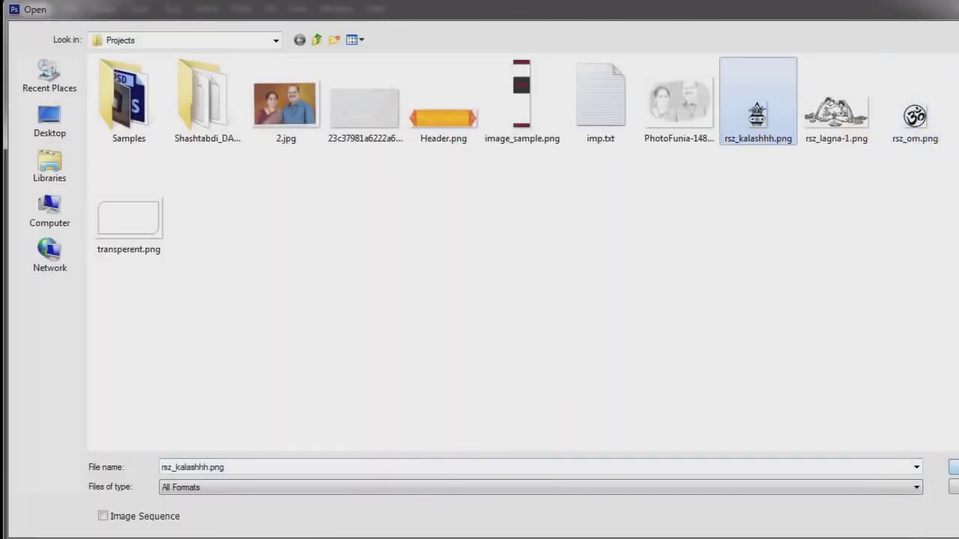
{"action": "key", "text": "Return"}
Move the kalash onto the card just above the bottom orange ornament, nudged up slightly.
{"action": "left_click", "coordinate": [155, 53]}
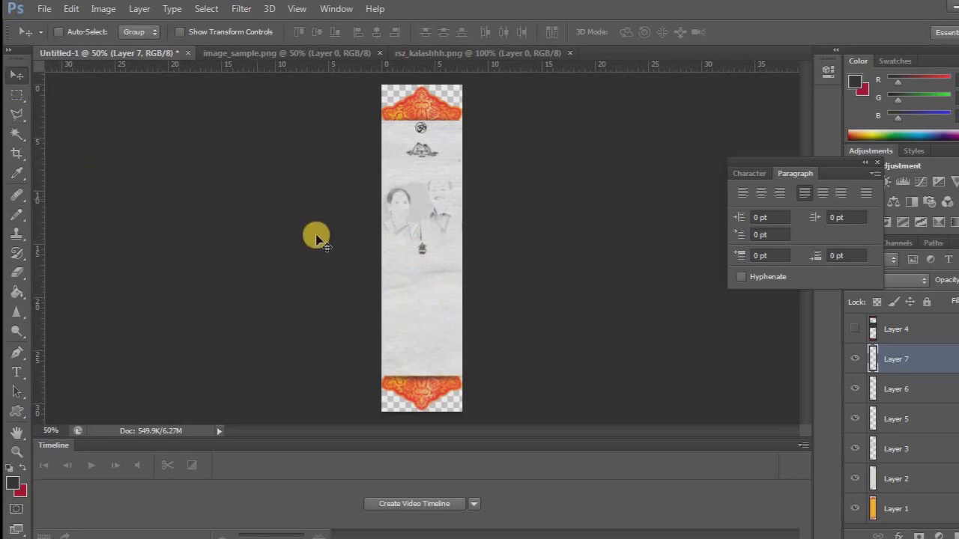
{"action": "left_click_drag", "start_coordinate": [421, 252], "coordinate": [420, 371]}
{"action": "key", "text": "Up"}
{"action": "key", "text": "Up"}
{"action": "key", "text": "Up"}
{"action": "key", "text": "Up"}
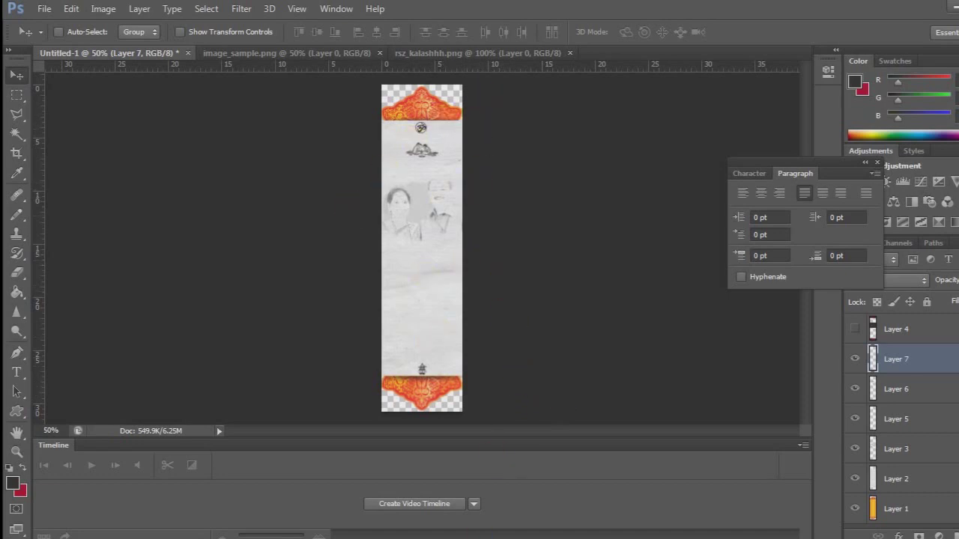
{"action": "left_click", "coordinate": [391, 514]}
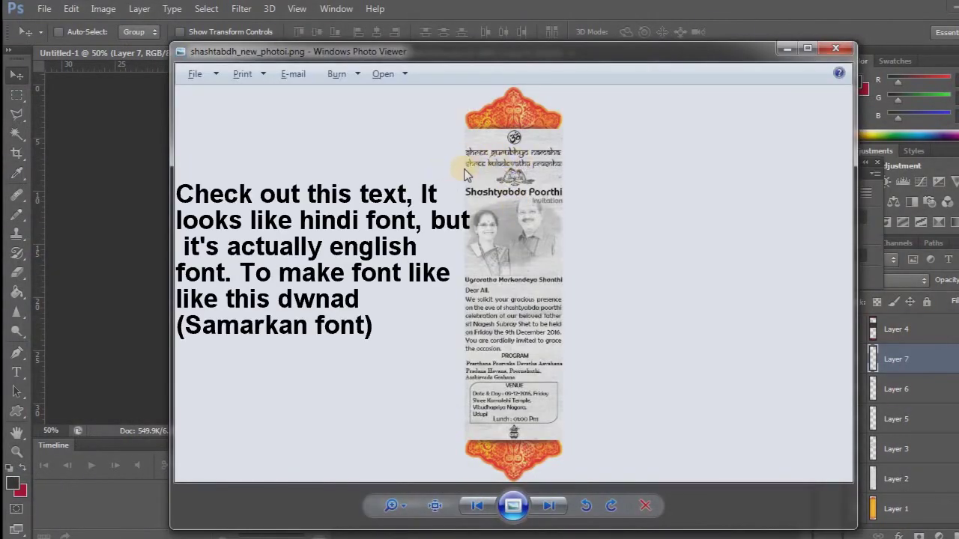
Zoom into the reference invitation, then select the Shree Gurubhyo Namaha line in shashtabdhi.txt.
{"action": "scroll", "coordinate": [482, 204], "scroll_direction": "up", "scroll_amount": 1}
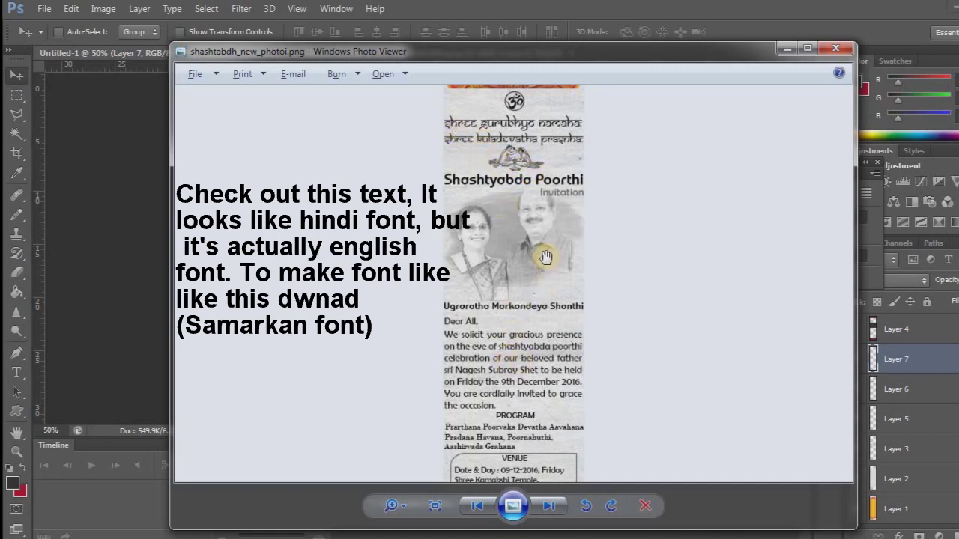
{"action": "left_click", "coordinate": [787, 50]}
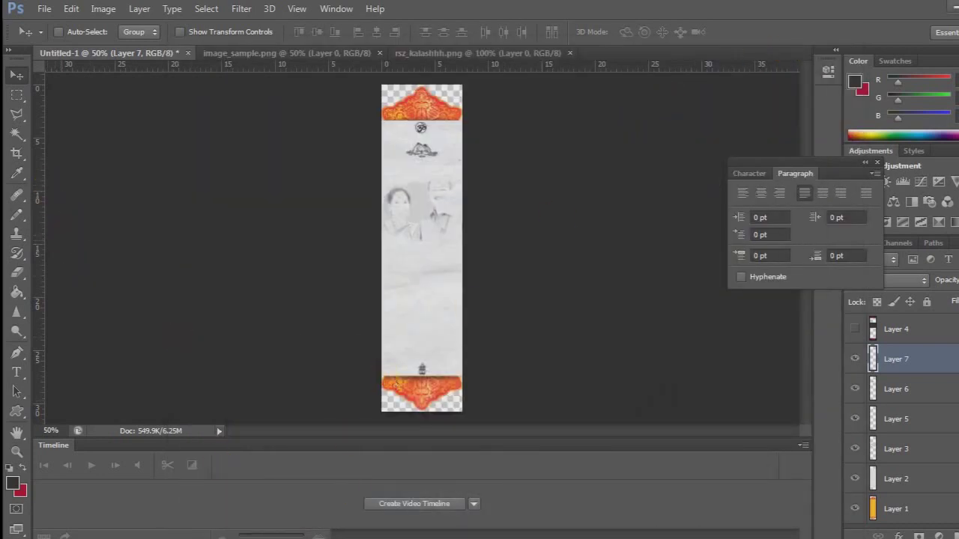
{"action": "mouse_move", "coordinate": [348, 535]}
{"action": "left_click", "coordinate": [416, 497]}
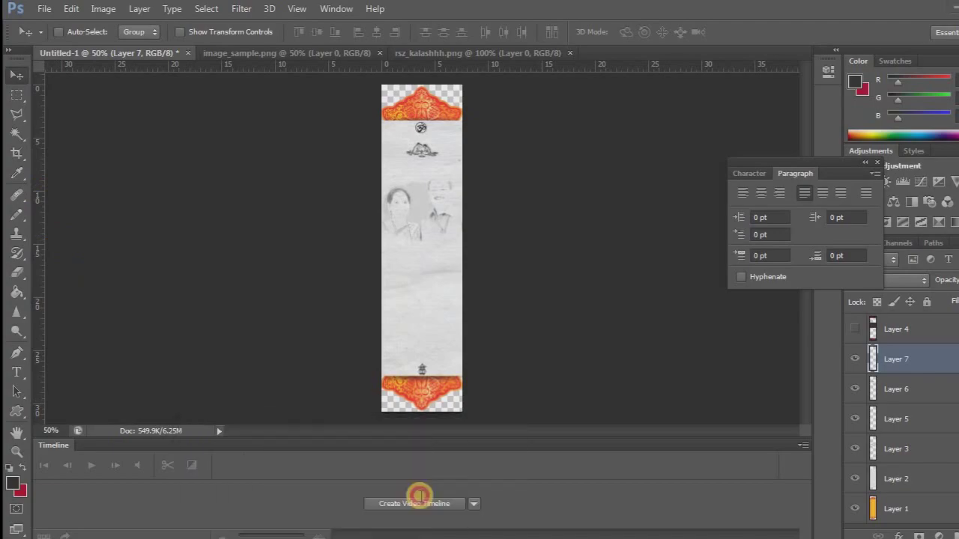
{"action": "scroll", "coordinate": [409, 272], "scroll_direction": "up", "scroll_amount": 3}
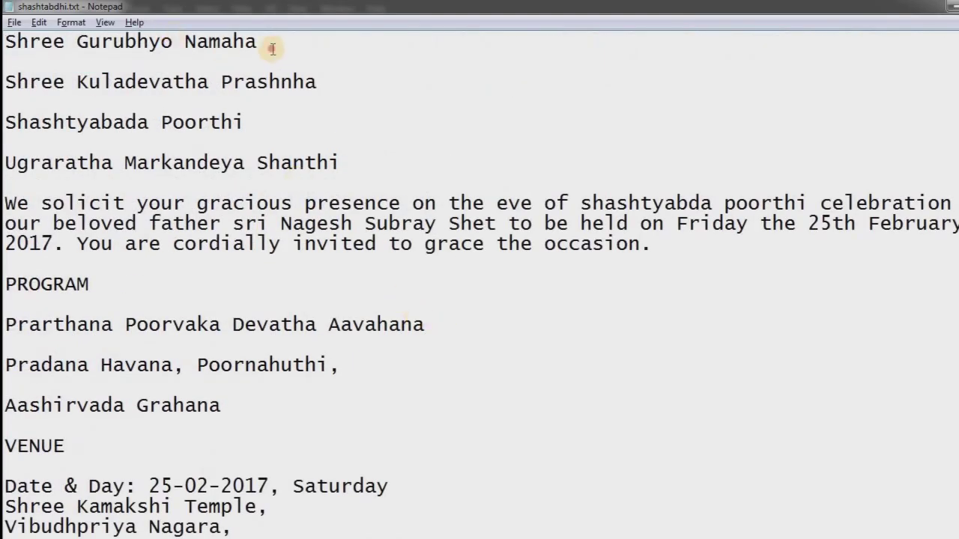
{"action": "left_click_drag", "start_coordinate": [259, 41], "coordinate": [6, 41]}
{"action": "key", "text": "alt+Tab"}
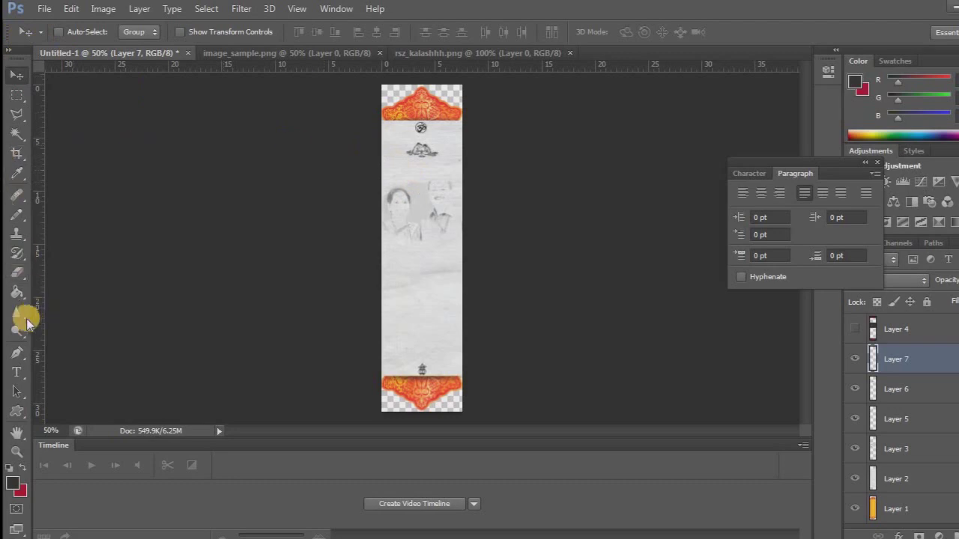
Paste 'Shree Gurubhyo Namaha' as a text line beneath the Om and zoom in on it.
{"action": "left_click", "coordinate": [16, 372]}
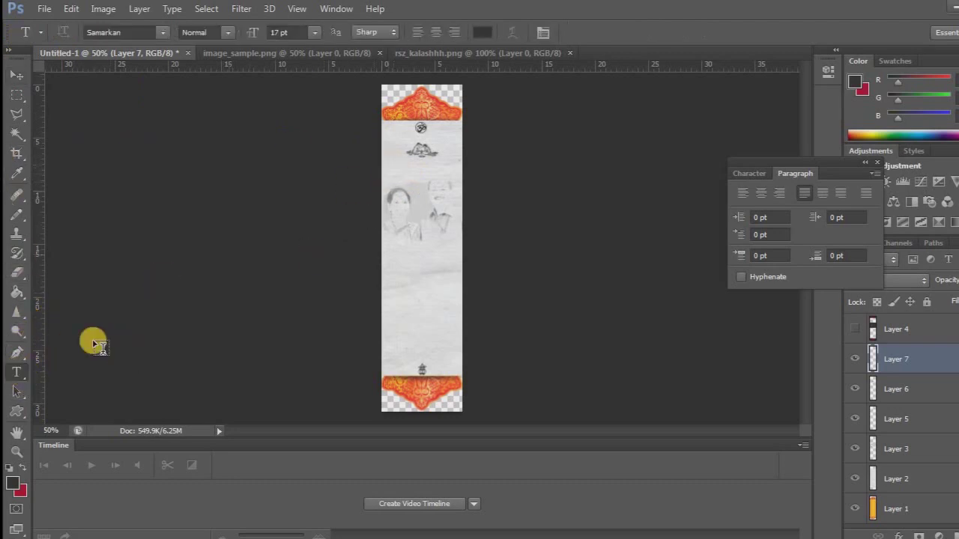
{"action": "left_click", "coordinate": [385, 135]}
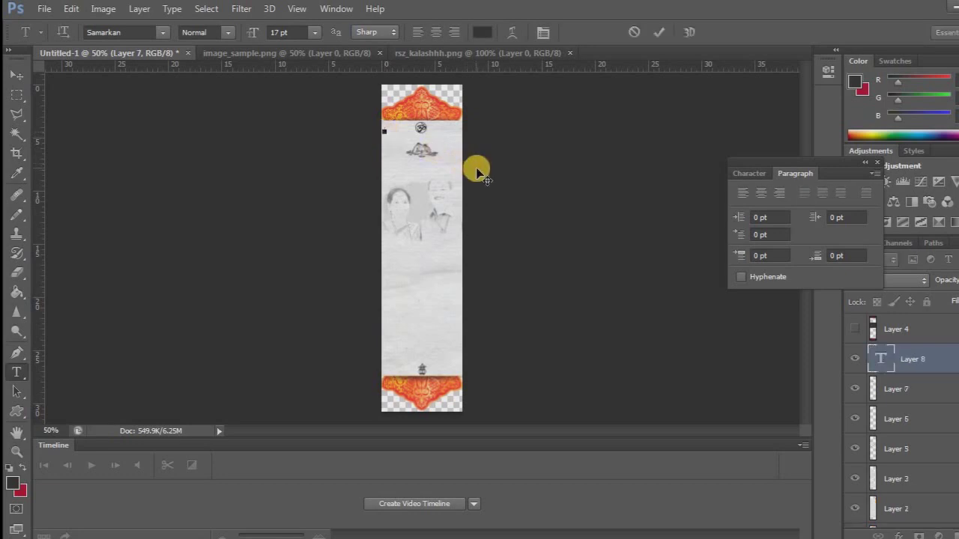
{"action": "key", "text": "ctrl+v"}
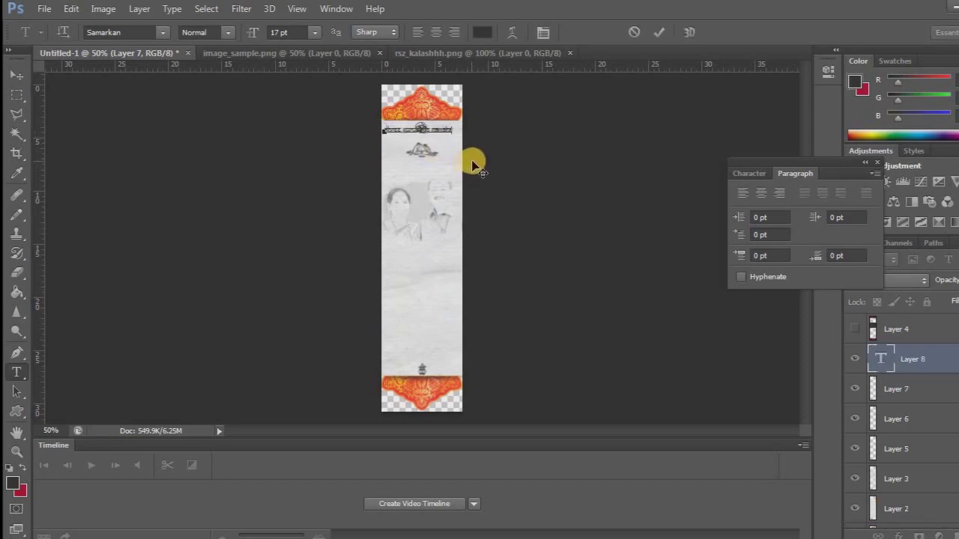
{"action": "left_click", "coordinate": [18, 76]}
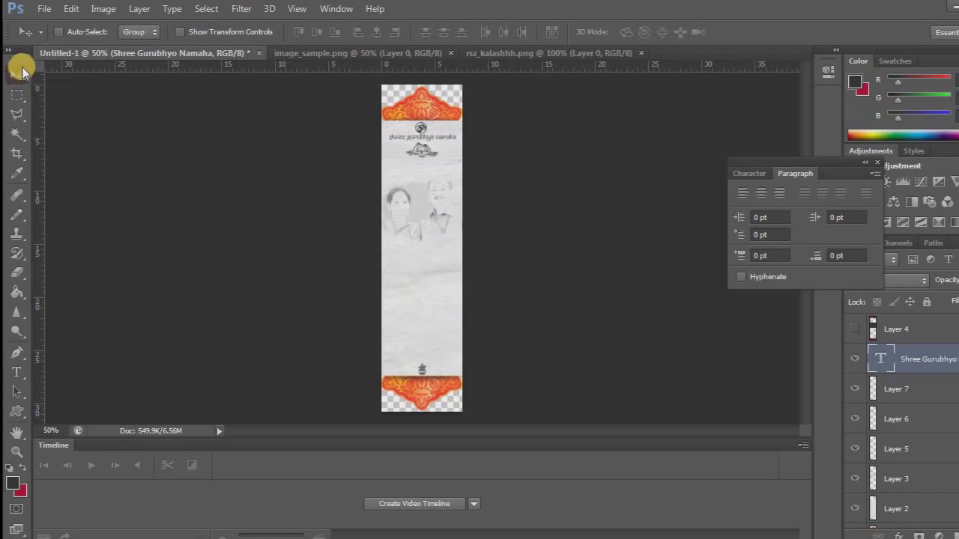
{"action": "left_click", "coordinate": [19, 451]}
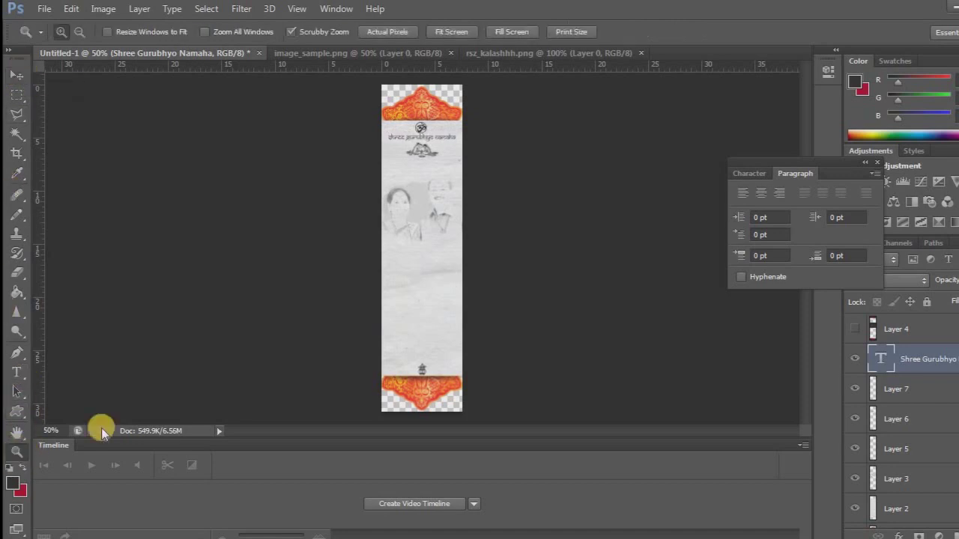
{"action": "left_click", "coordinate": [425, 139]}
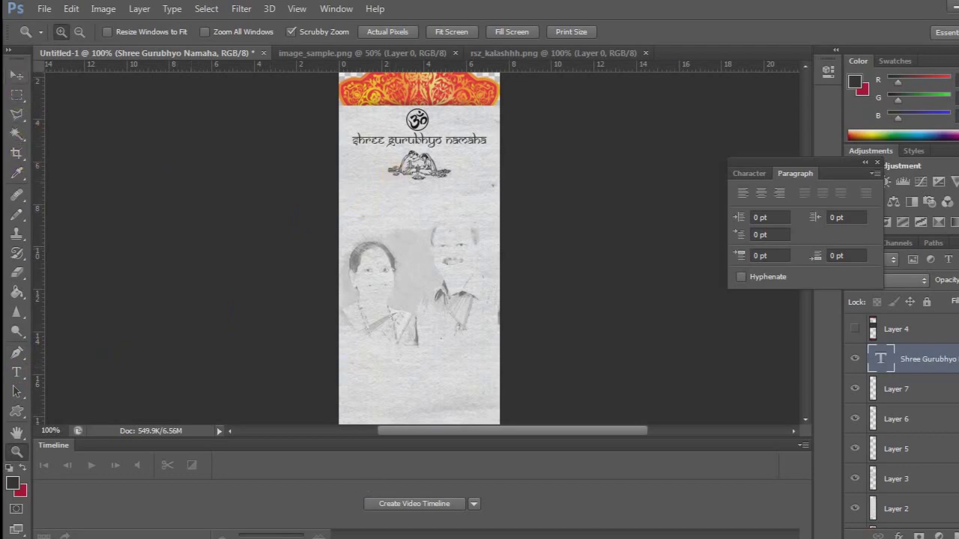
Select and copy the Shree Kuladevatha Prashnha line from the invitation notes.
{"action": "key", "text": "alt+Tab"}
{"action": "key", "text": "alt+Tab"}
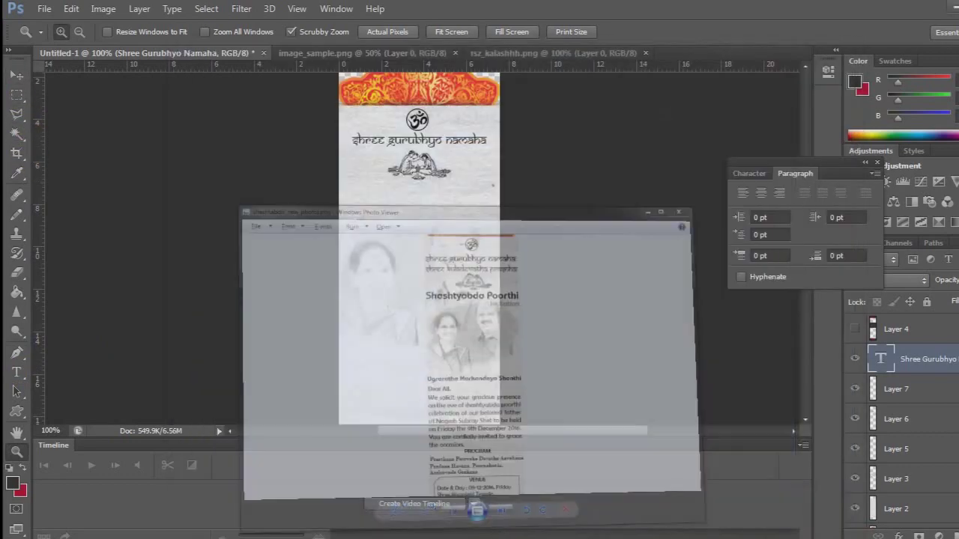
{"action": "left_click", "coordinate": [382, 494]}
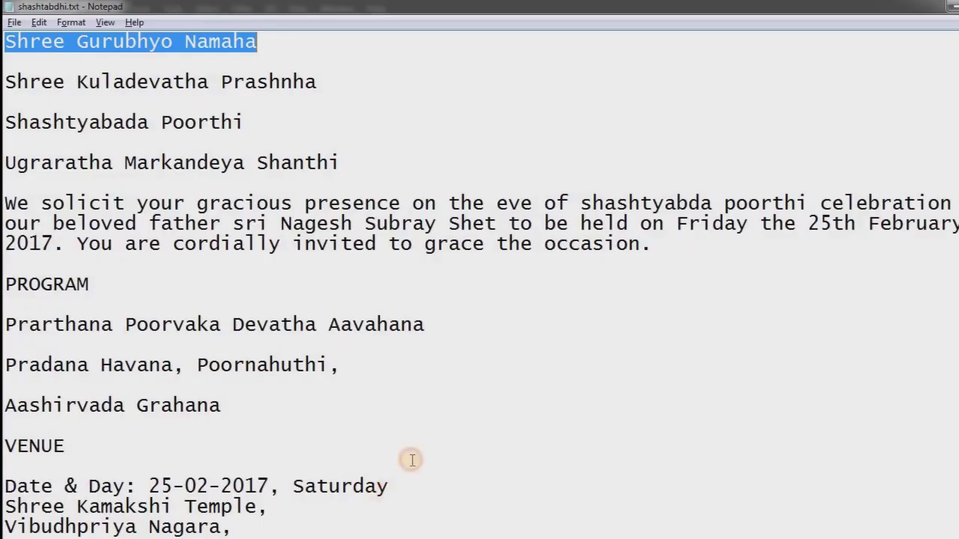
{"action": "left_click_drag", "start_coordinate": [318, 82], "coordinate": [305, 82]}
{"action": "key", "text": "shift+End"}
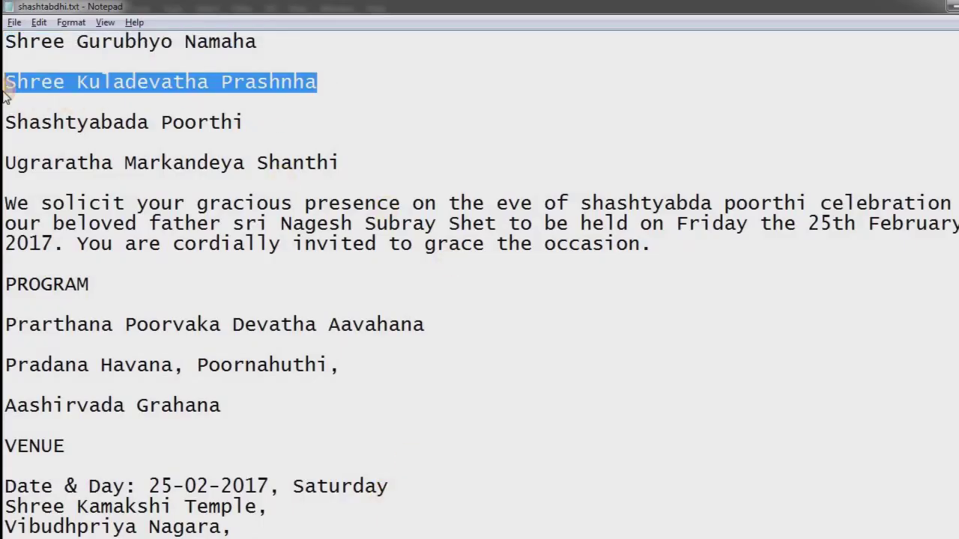
{"action": "left_click", "coordinate": [948, 8]}
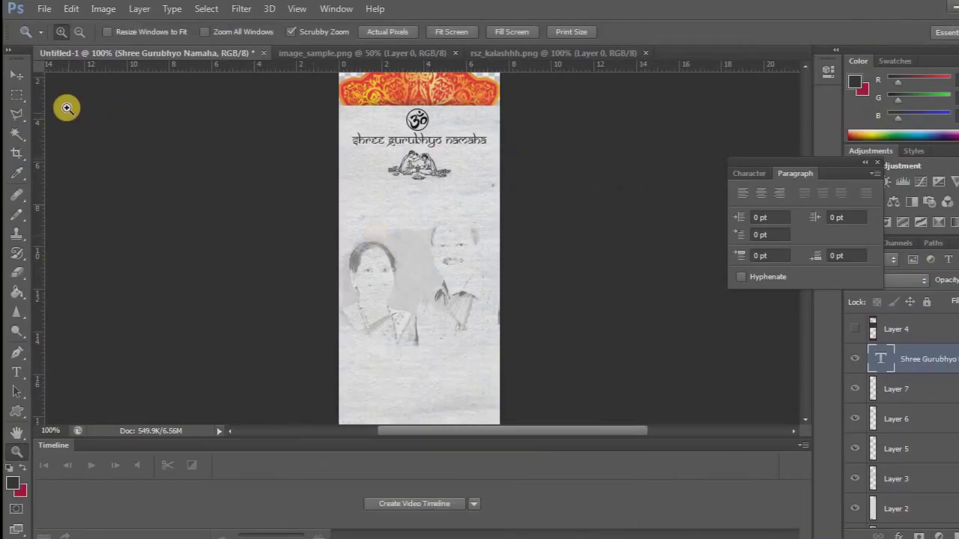
Paste 'Shree Kuladevatha Prashnha' as a second line under the first heading, nudged left to fit.
{"action": "left_click", "coordinate": [16, 373]}
{"action": "left_click", "coordinate": [389, 155]}
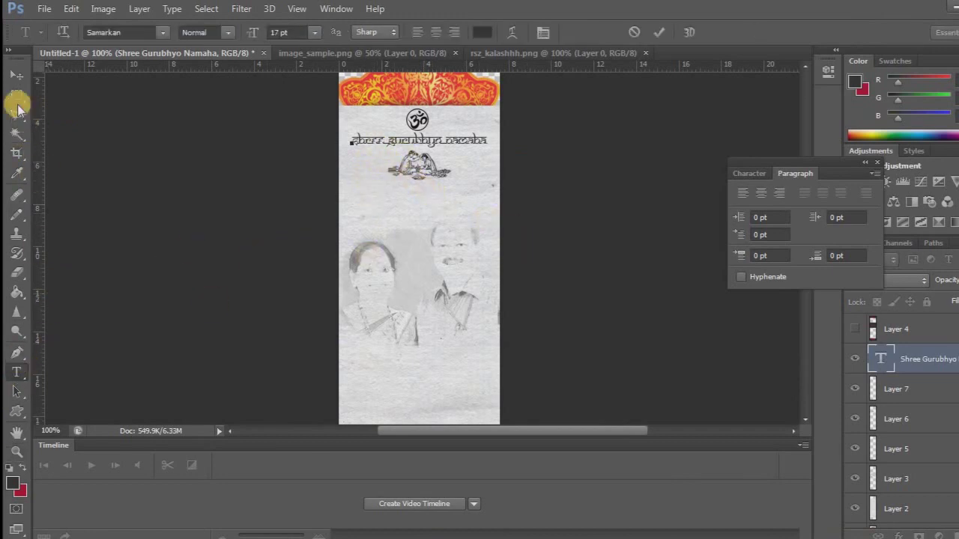
{"action": "key", "text": "ctrl+Return"}
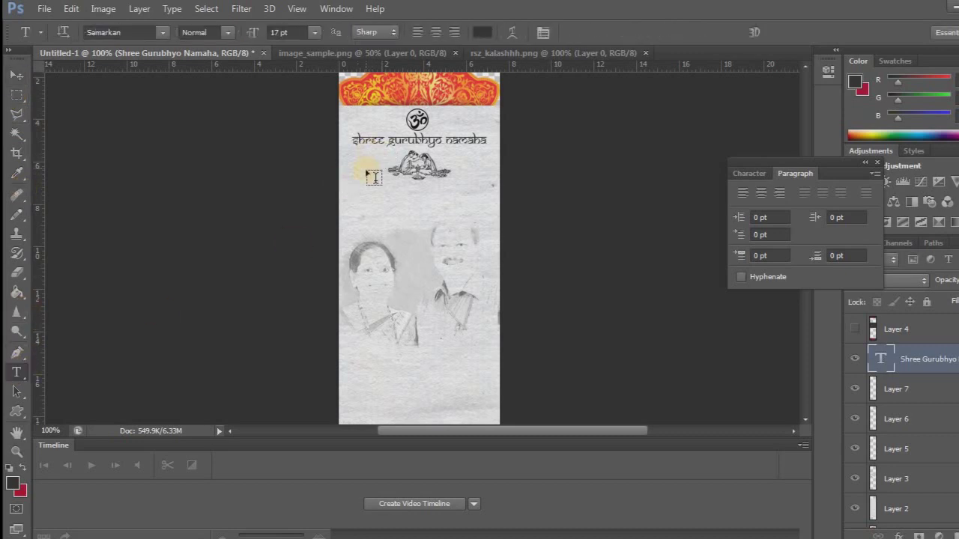
{"action": "left_click", "coordinate": [369, 165]}
{"action": "key", "text": "ctrl+v"}
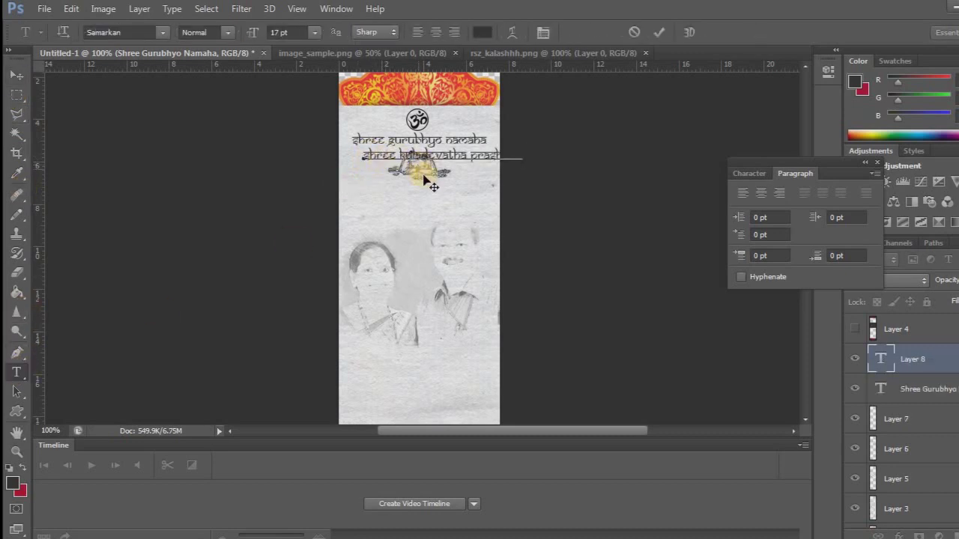
{"action": "left_click", "coordinate": [16, 75]}
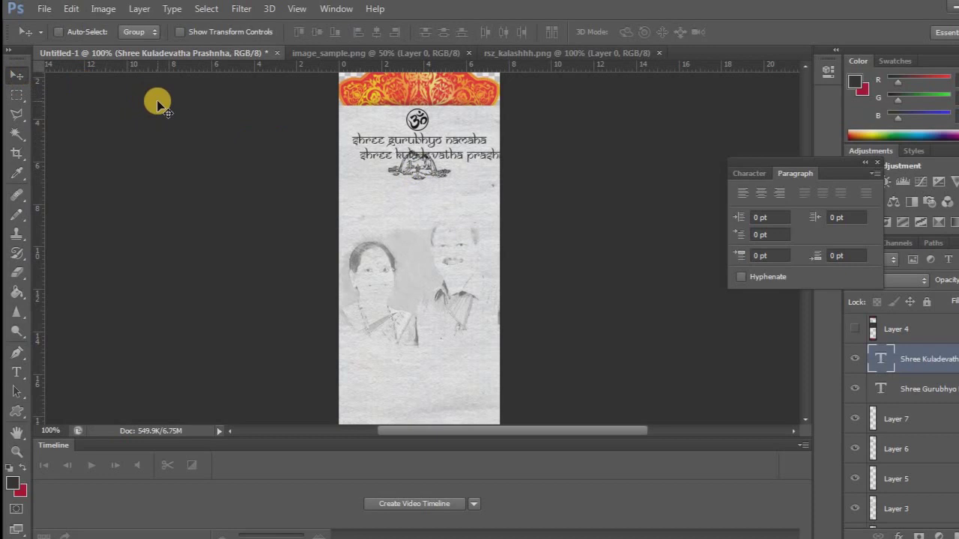
{"action": "key", "text": "Left"}
{"action": "key", "text": "Left"}
{"action": "key", "text": "Left"}
{"action": "key", "text": "Left"}
{"action": "key", "text": "Left"}
{"action": "key", "text": "Left"}
{"action": "key", "text": "Left"}
{"action": "key", "text": "Left"}
{"action": "key", "text": "Left"}
{"action": "key", "text": "Left"}
{"action": "key", "text": "Left"}
{"action": "key", "text": "Left"}
{"action": "key", "text": "Left"}
{"action": "key", "text": "Left"}
{"action": "key", "text": "Left"}
{"action": "key", "text": "Left"}
{"action": "key", "text": "Left"}
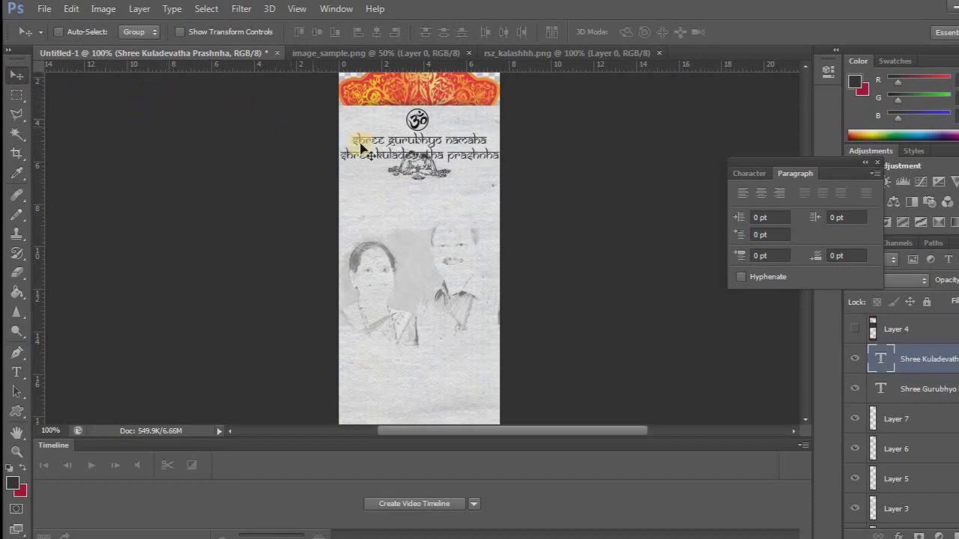
{"action": "left_click", "coordinate": [907, 421]}
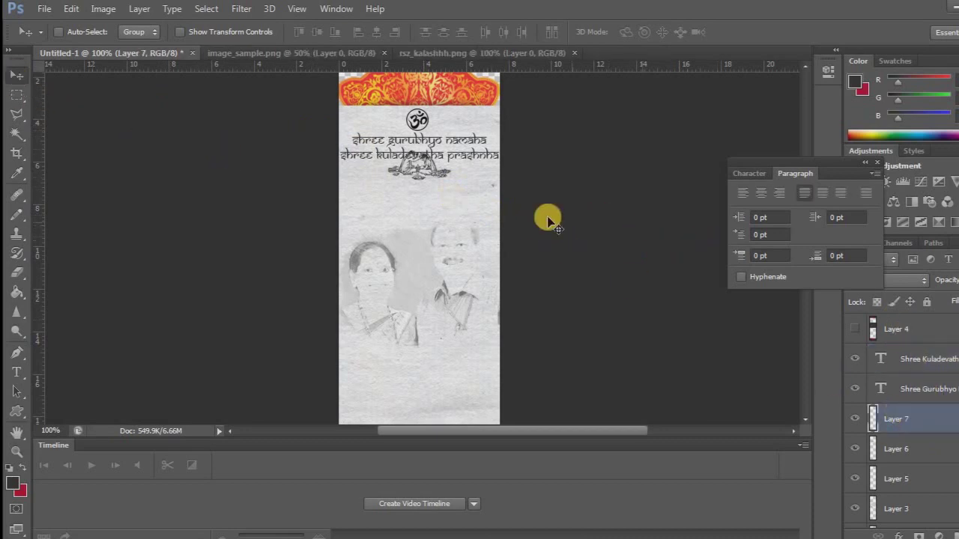
Shift the Layer 7 graphic slightly and select the Layer 6 couple illustration below the headings.
{"action": "left_click_drag", "start_coordinate": [417, 173], "coordinate": [415, 176]}
{"action": "scroll", "coordinate": [922, 420], "scroll_direction": "down", "scroll_amount": 2}
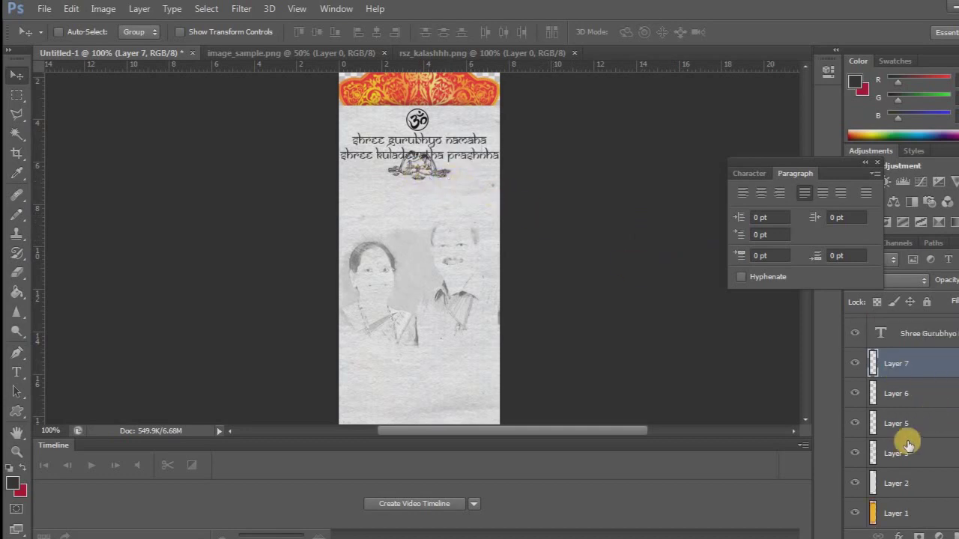
{"action": "left_click", "coordinate": [897, 392]}
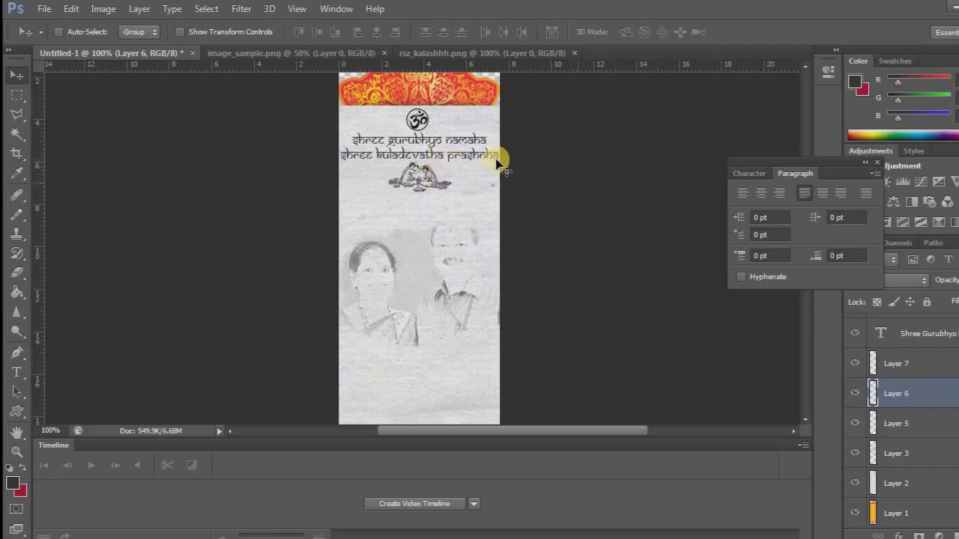
{"action": "key", "text": "alt+Tab"}
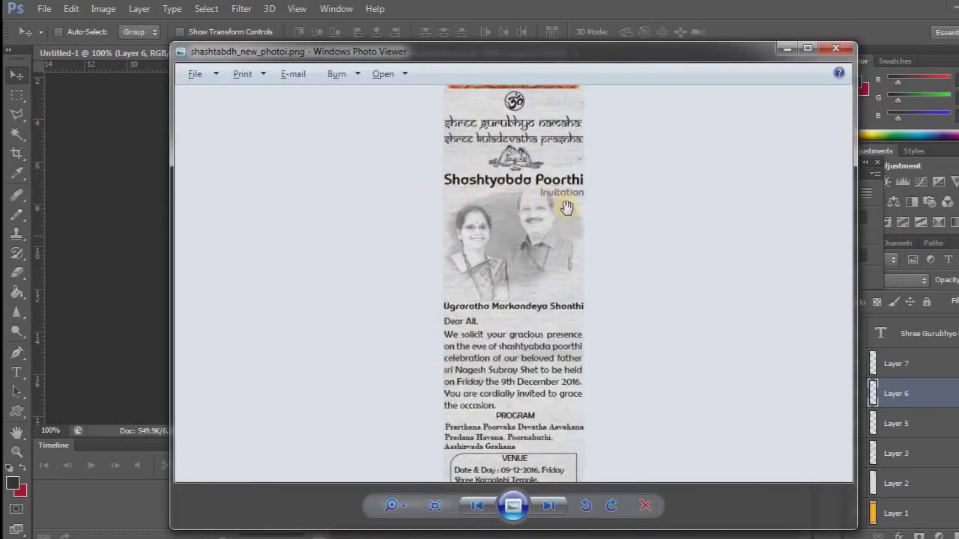
Minimize the reference image and select the Shashtyabada Poorthi line in the shashtabdhi.txt notes.
{"action": "left_click", "coordinate": [785, 54]}
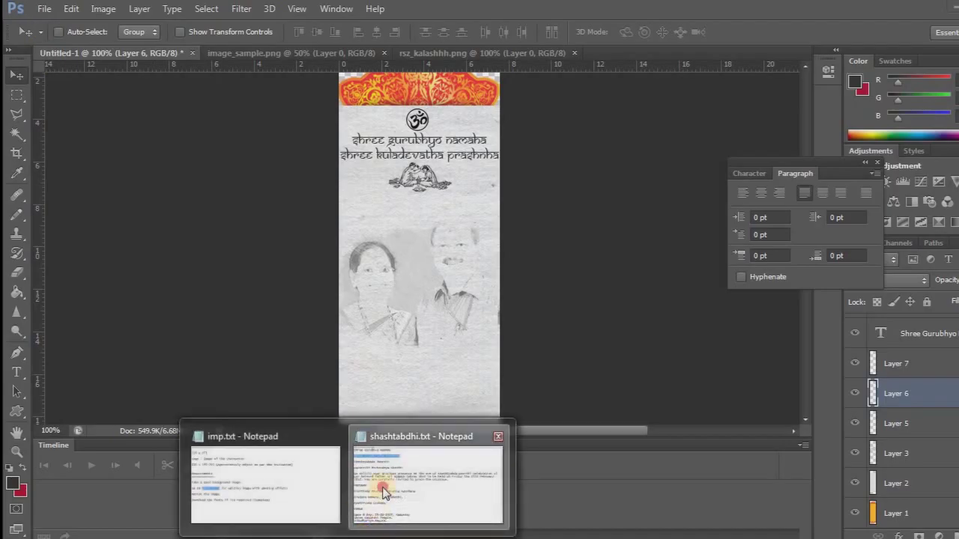
{"action": "left_click", "coordinate": [386, 491]}
{"action": "left_click_drag", "start_coordinate": [257, 122], "coordinate": [4, 124]}
{"action": "key", "text": "ctrl+c"}
{"action": "key", "text": "alt+Tab"}
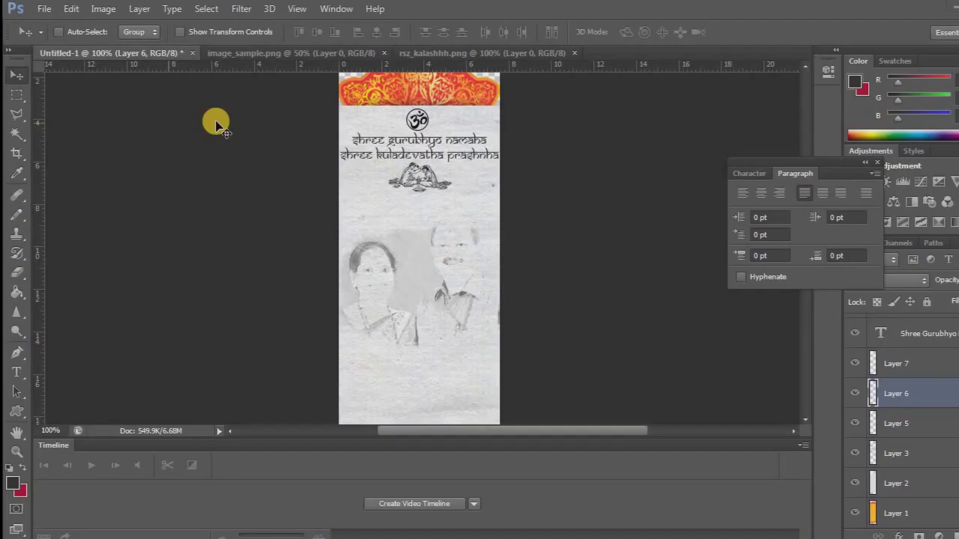
Paste 'SHASHTYABADA POORTHI' below the couple illustration, set it in Algerian, and centre it.
{"action": "left_click", "coordinate": [16, 372]}
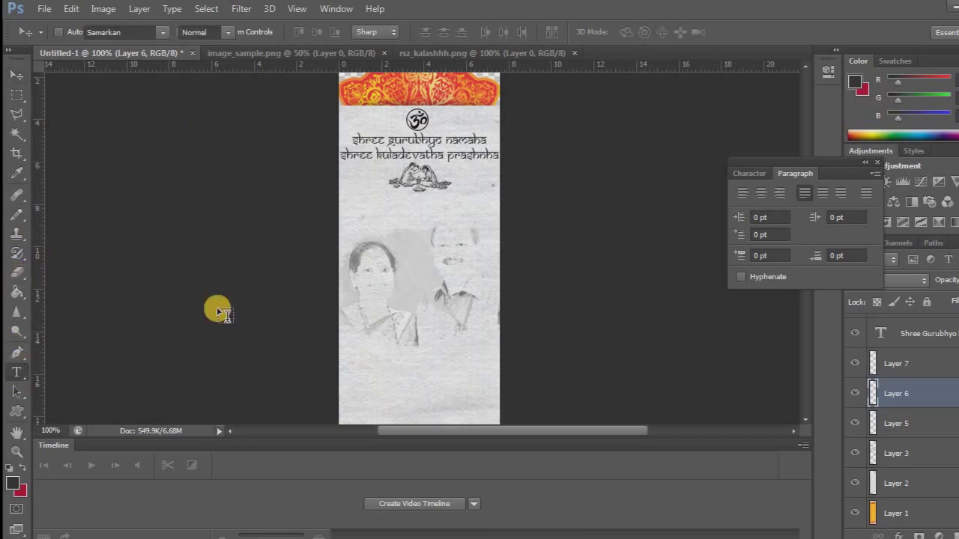
{"action": "left_click", "coordinate": [355, 208]}
{"action": "key", "text": "ctrl+v"}
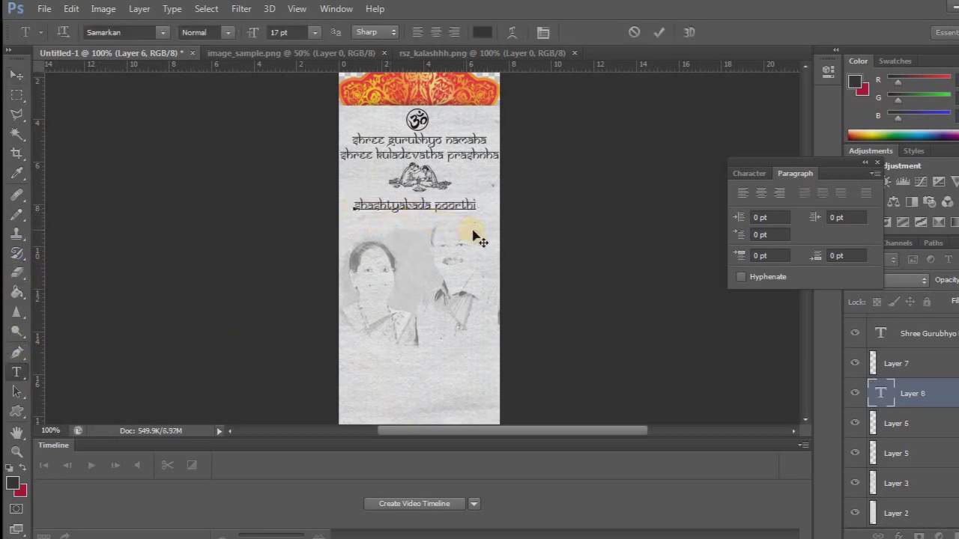
{"action": "key", "text": "ctrl+a"}
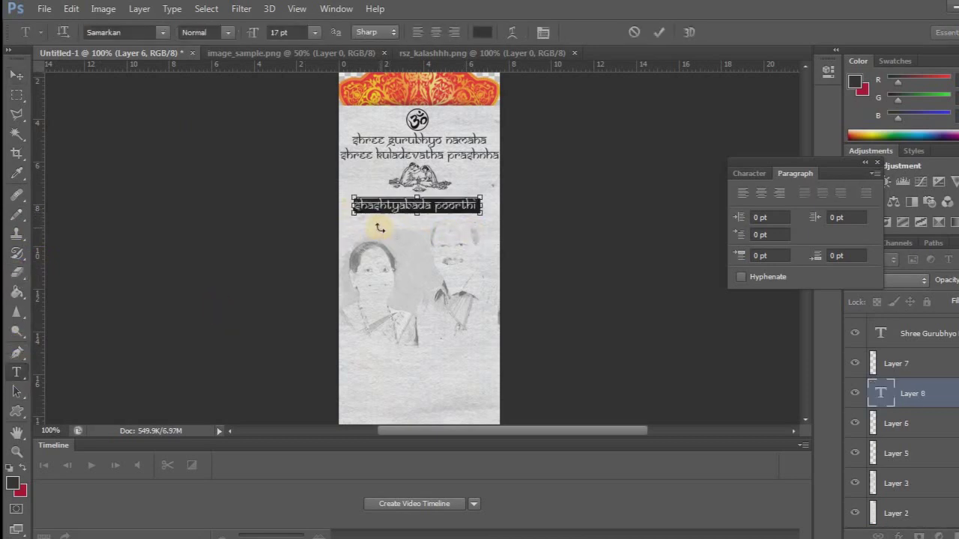
{"action": "left_click", "coordinate": [164, 34]}
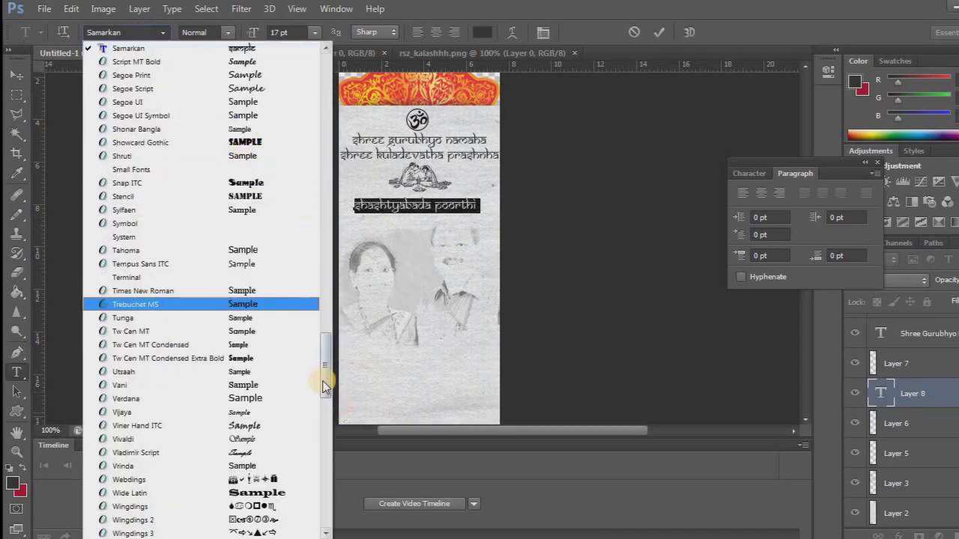
{"action": "left_click_drag", "start_coordinate": [327, 382], "coordinate": [330, 66]}
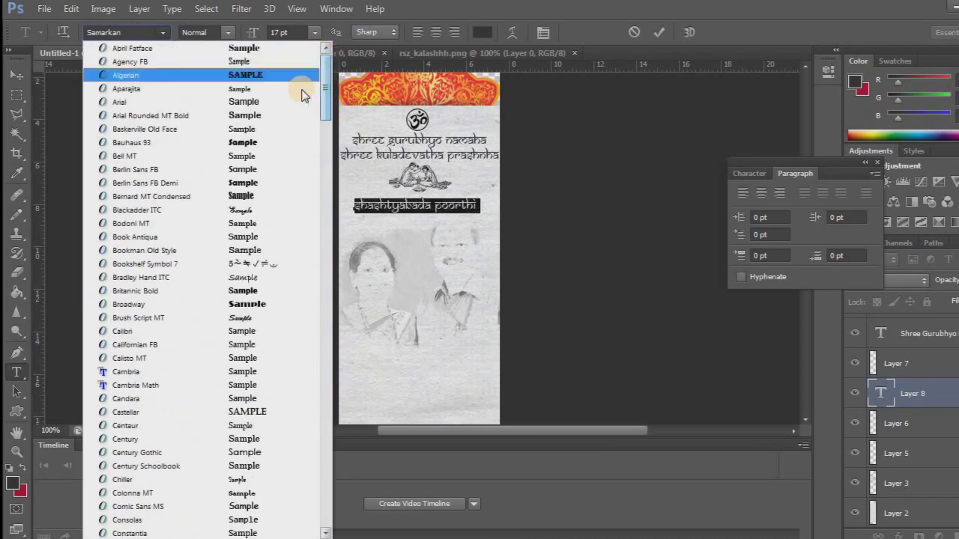
{"action": "left_click", "coordinate": [256, 80]}
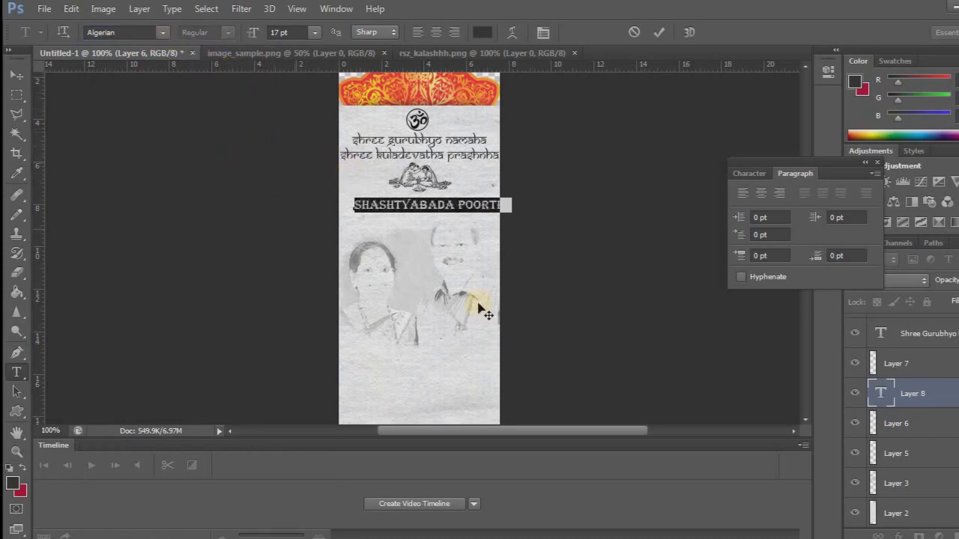
{"action": "left_click", "coordinate": [367, 200]}
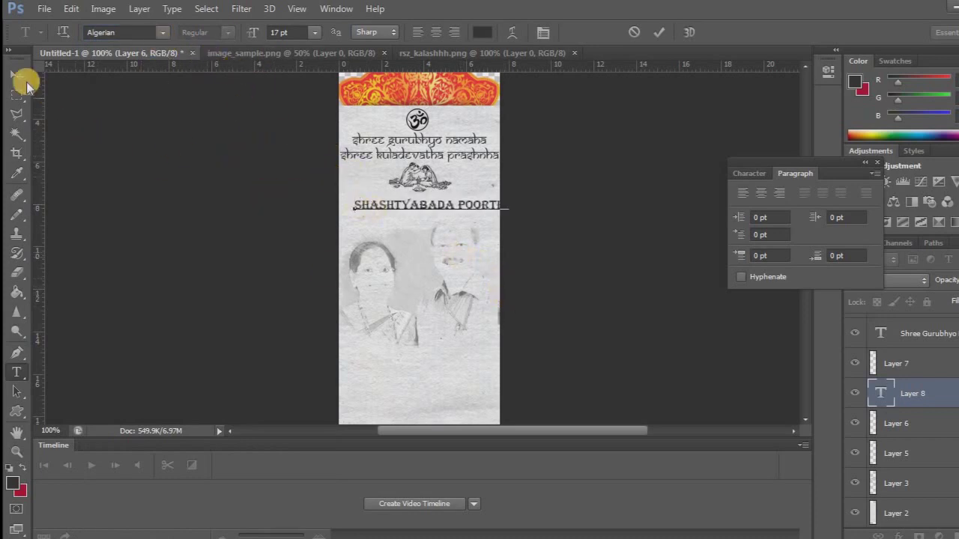
{"action": "left_click", "coordinate": [17, 75]}
{"action": "left_click_drag", "start_coordinate": [454, 209], "coordinate": [442, 214]}
Nudge the title up slightly, then close the Projects folder and the reference image viewer.
{"action": "key", "text": "Up"}
{"action": "key", "text": "Up"}
{"action": "key", "text": "Up"}
{"action": "key", "text": "Up"}
{"action": "key", "text": "Up"}
{"action": "key", "text": "Up"}
{"action": "key", "text": "alt+Tab"}
{"action": "key", "text": "alt+Tab"}
{"action": "key", "text": "alt+Tab"}
{"action": "key", "text": "Tab"}
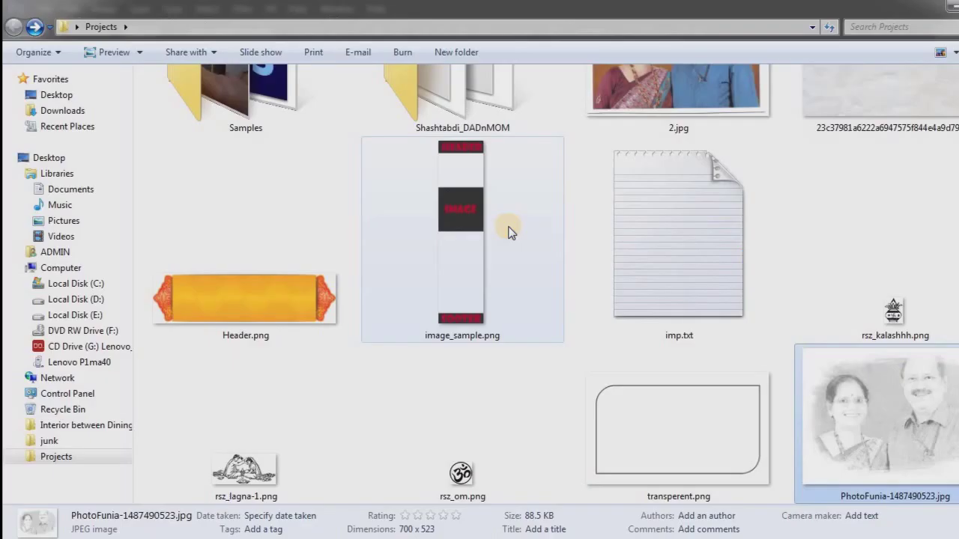
{"action": "left_click", "coordinate": [952, 6]}
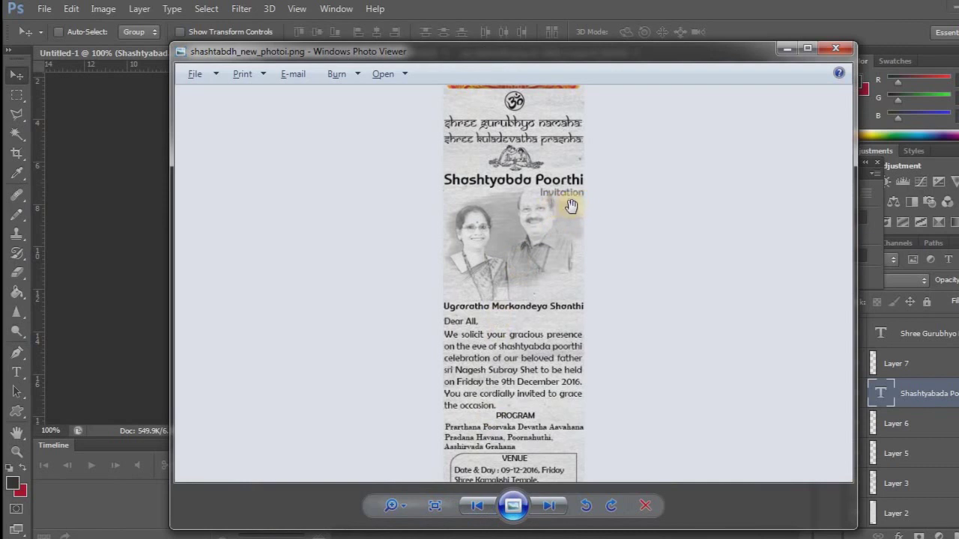
{"action": "key", "text": "alt+F4"}
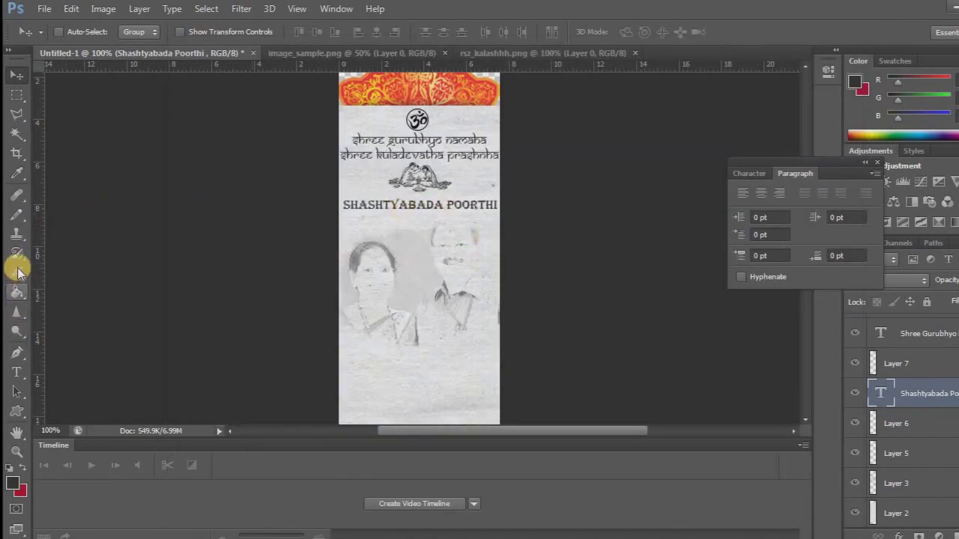
Type 'INVITATION' and place it under the right end of the heading.
{"action": "left_click", "coordinate": [16, 372]}
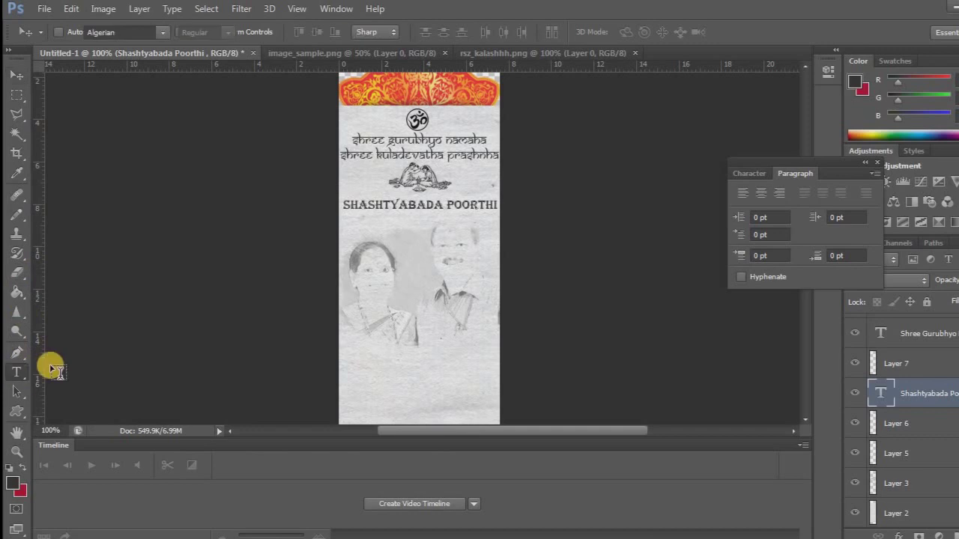
{"action": "left_click", "coordinate": [453, 223]}
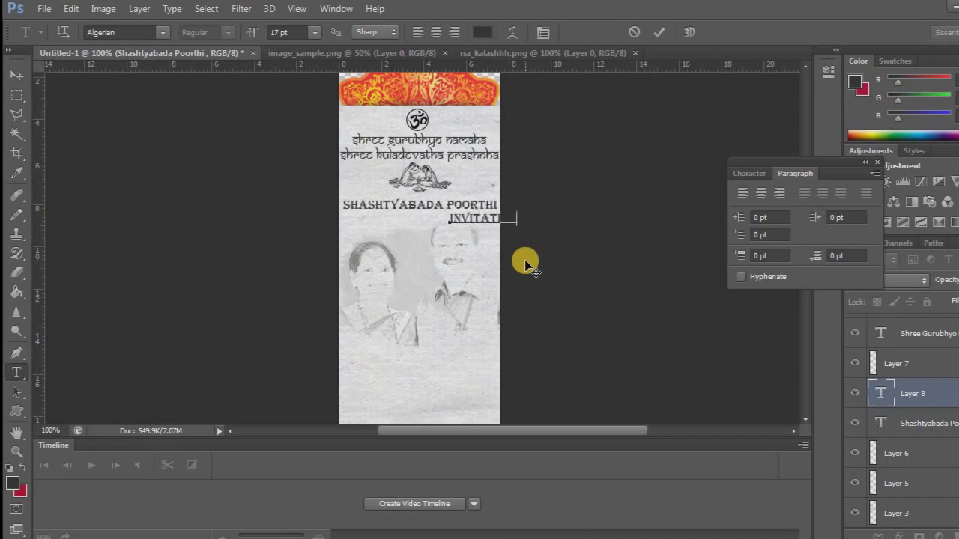
{"action": "left_click", "coordinate": [17, 75]}
{"action": "left_click_drag", "start_coordinate": [479, 221], "coordinate": [462, 238]}
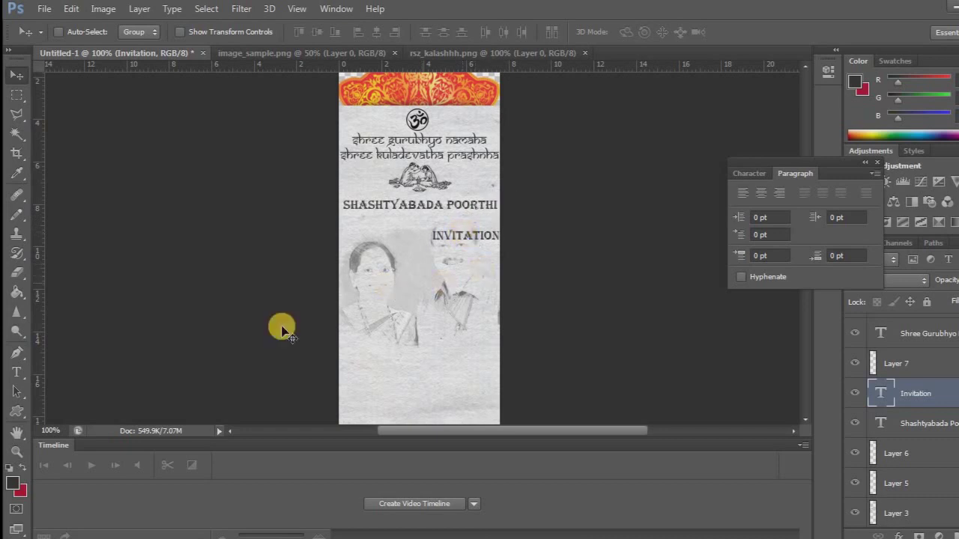
Set the Invitation word in Monotype Corsiva and shift it slightly right.
{"action": "left_click", "coordinate": [16, 372]}
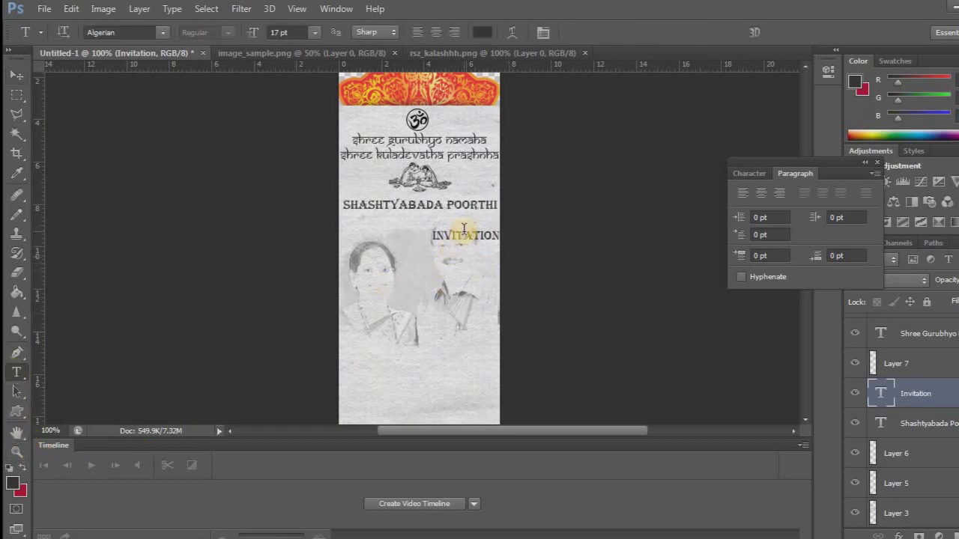
{"action": "double_click", "coordinate": [462, 234]}
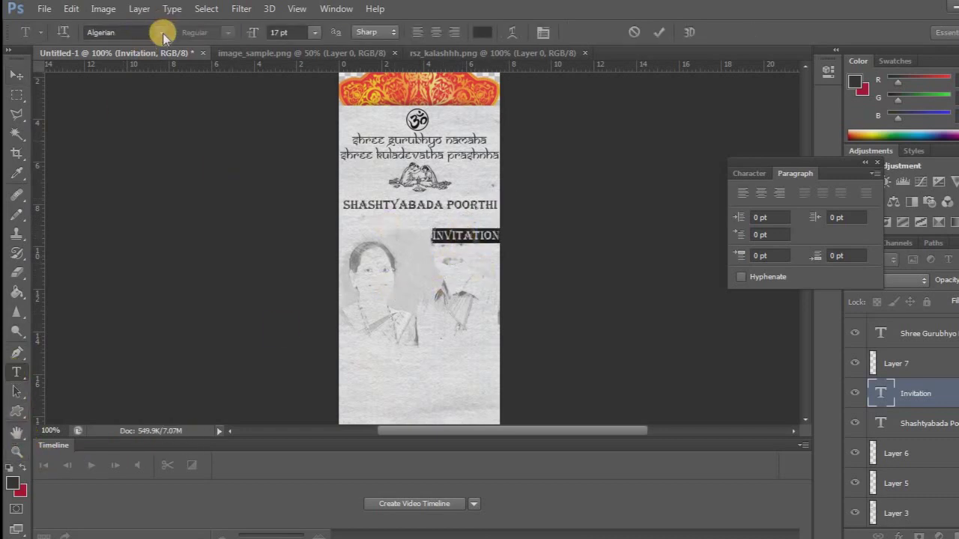
{"action": "left_click", "coordinate": [162, 33]}
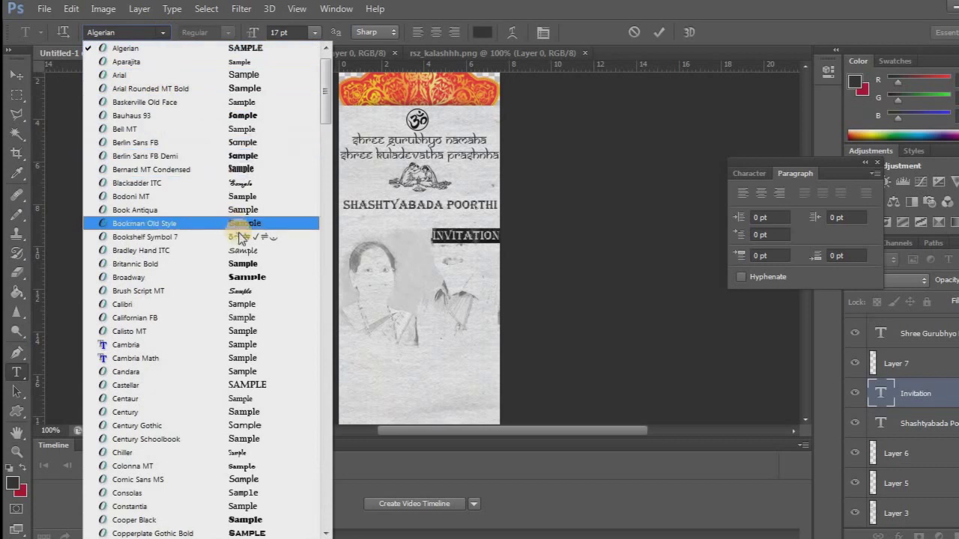
{"action": "scroll", "coordinate": [247, 364], "scroll_direction": "down", "scroll_amount": 3}
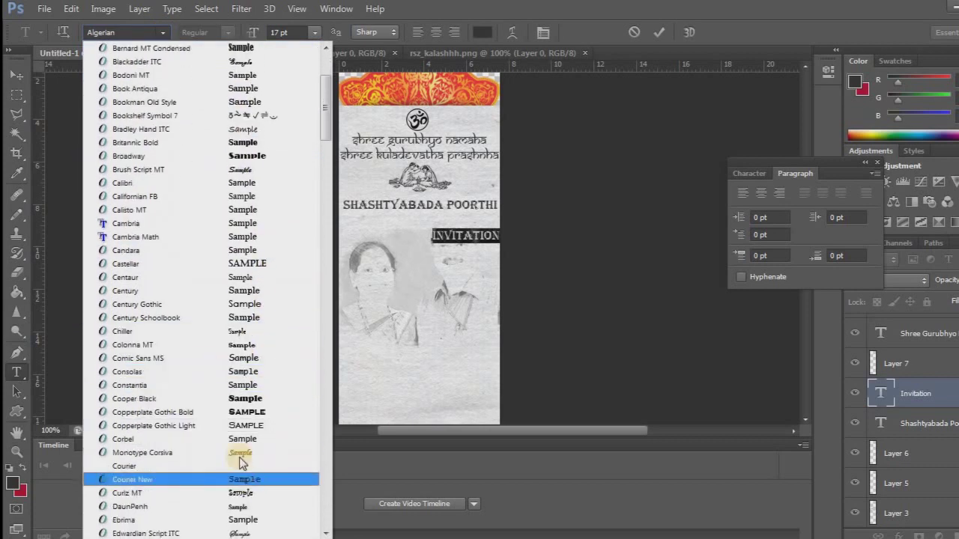
{"action": "left_click", "coordinate": [240, 451]}
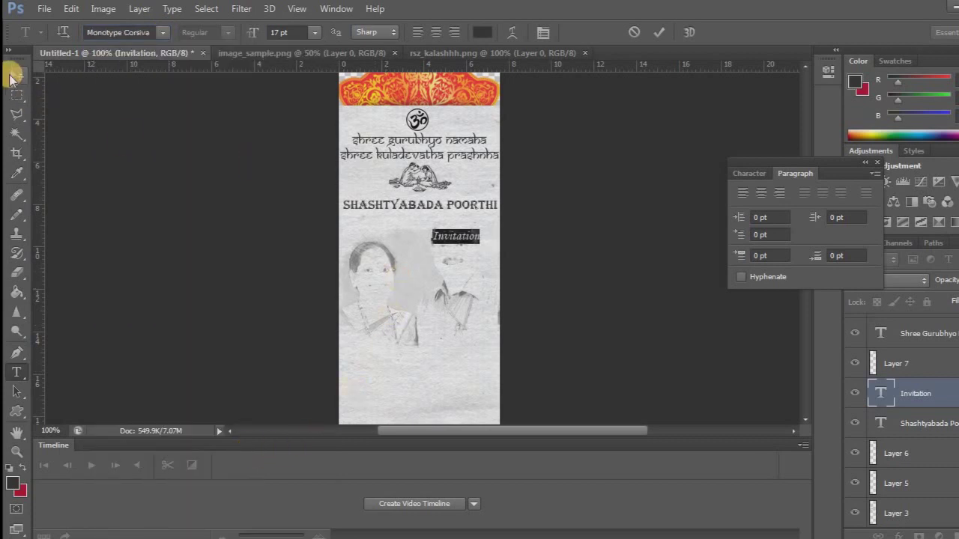
{"action": "left_click", "coordinate": [11, 76]}
{"action": "left_click_drag", "start_coordinate": [461, 239], "coordinate": [481, 242]}
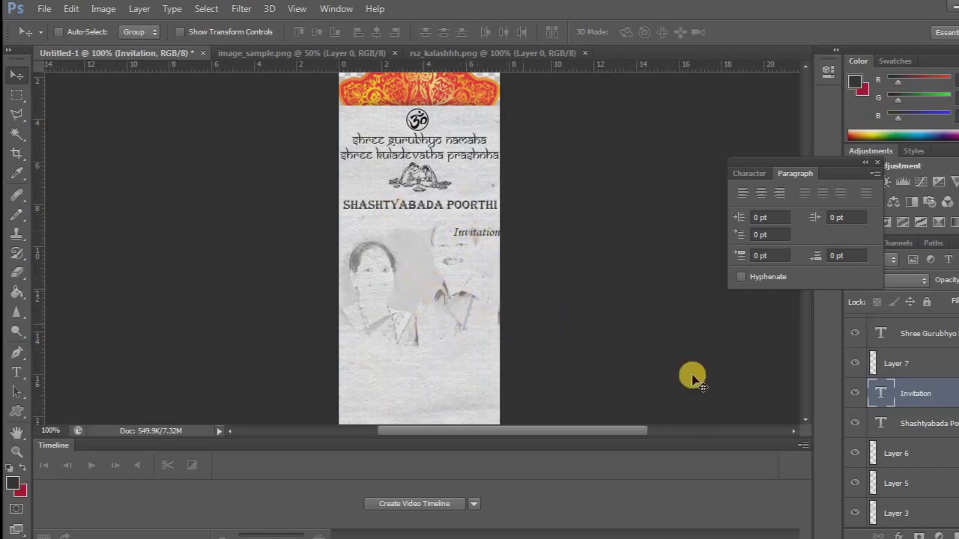
{"action": "scroll", "coordinate": [906, 480], "scroll_direction": "down", "scroll_amount": 1}
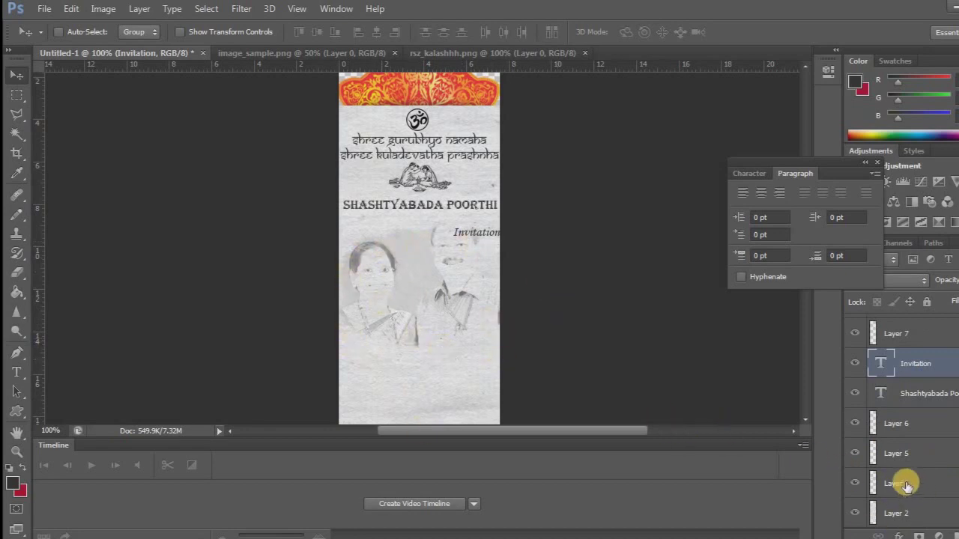
Toggle layer visibility to confirm the couple photo is on Layer 3.
{"action": "left_click", "coordinate": [899, 456]}
{"action": "left_click", "coordinate": [855, 456]}
{"action": "left_click", "coordinate": [855, 459]}
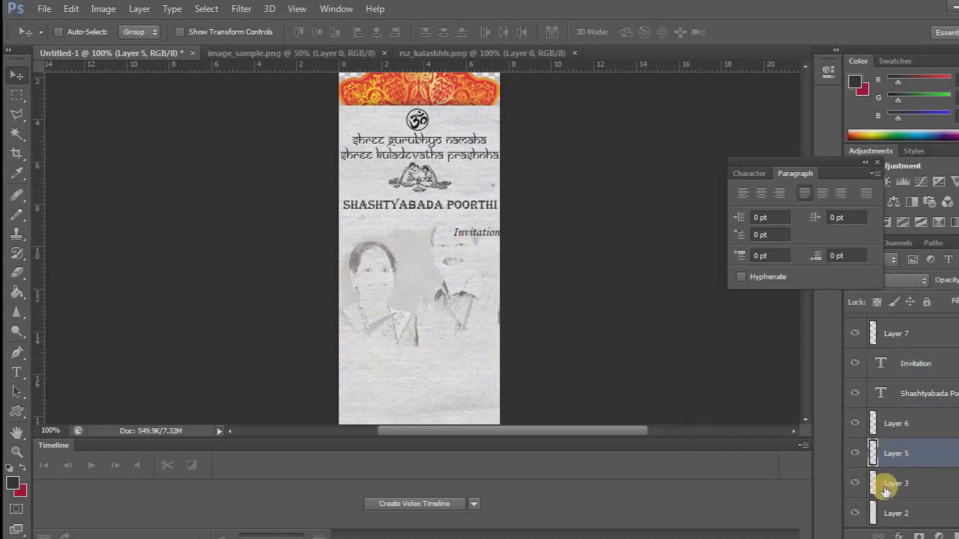
{"action": "scroll", "coordinate": [942, 510], "scroll_direction": "down", "scroll_amount": 1}
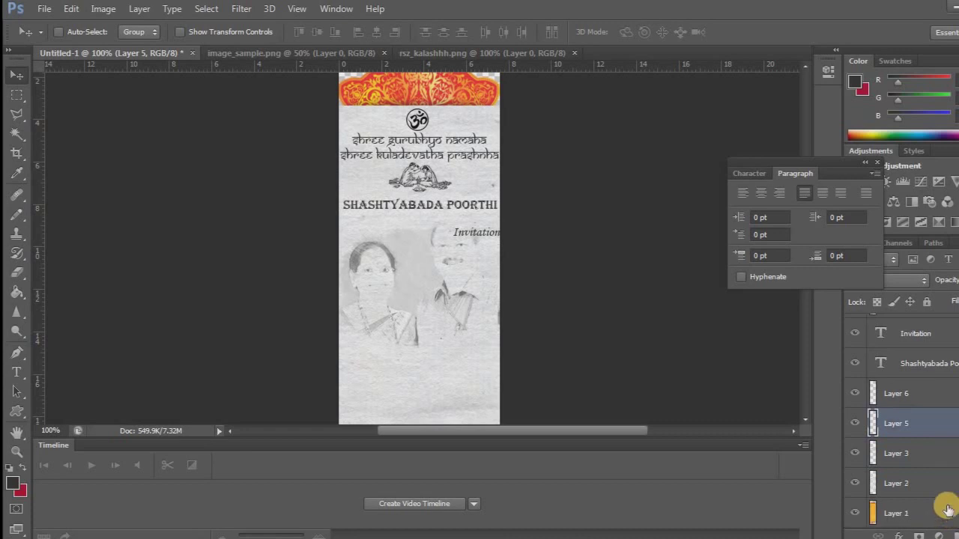
{"action": "left_click", "coordinate": [890, 485]}
{"action": "left_click", "coordinate": [855, 484]}
{"action": "left_click", "coordinate": [855, 484]}
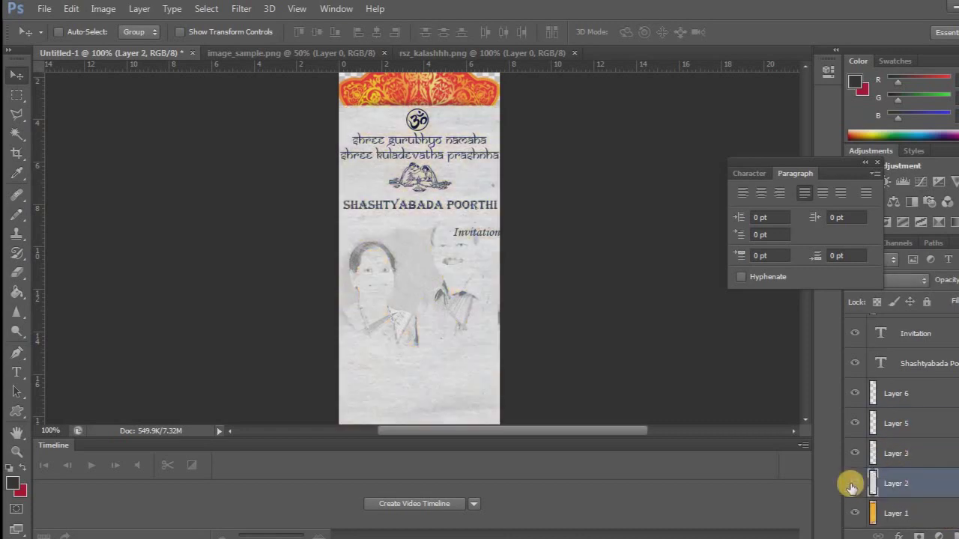
{"action": "left_click", "coordinate": [902, 457]}
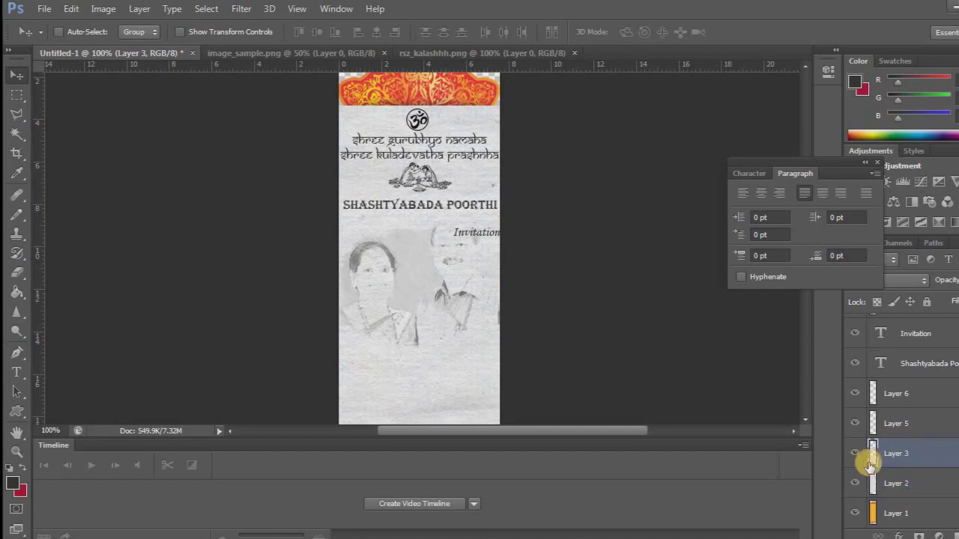
{"action": "left_click", "coordinate": [854, 454]}
{"action": "left_click", "coordinate": [855, 454]}
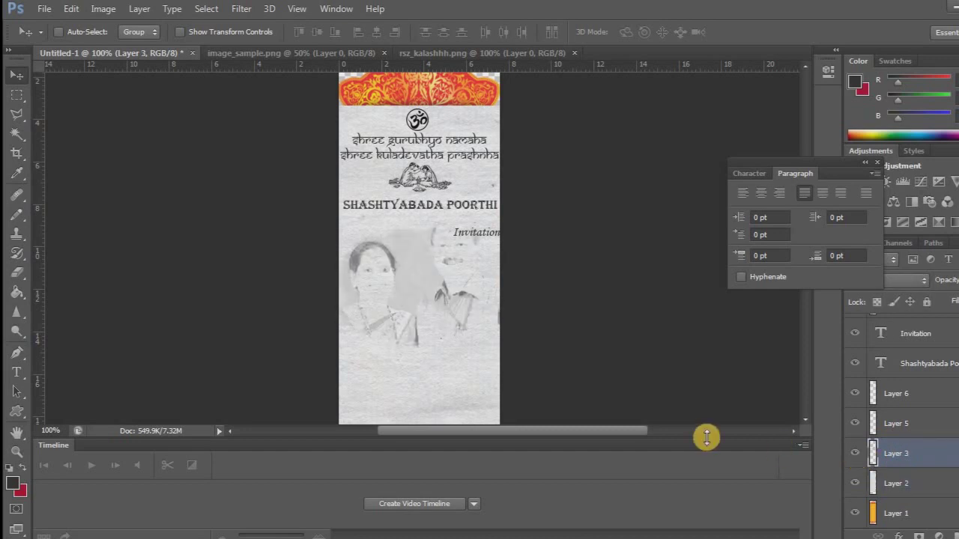
Scale the couple photo up to about 112% with Free Transform.
{"action": "key", "text": "ctrl+t"}
{"action": "left_click_drag", "start_coordinate": [517, 350], "coordinate": [530, 357]}
{"action": "key", "text": "Return"}
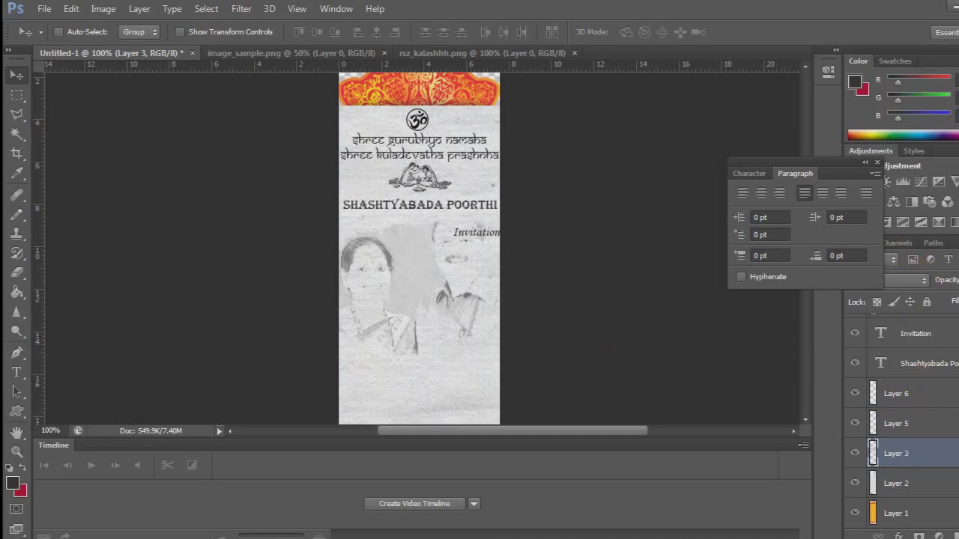
{"action": "left_click", "coordinate": [945, 341]}
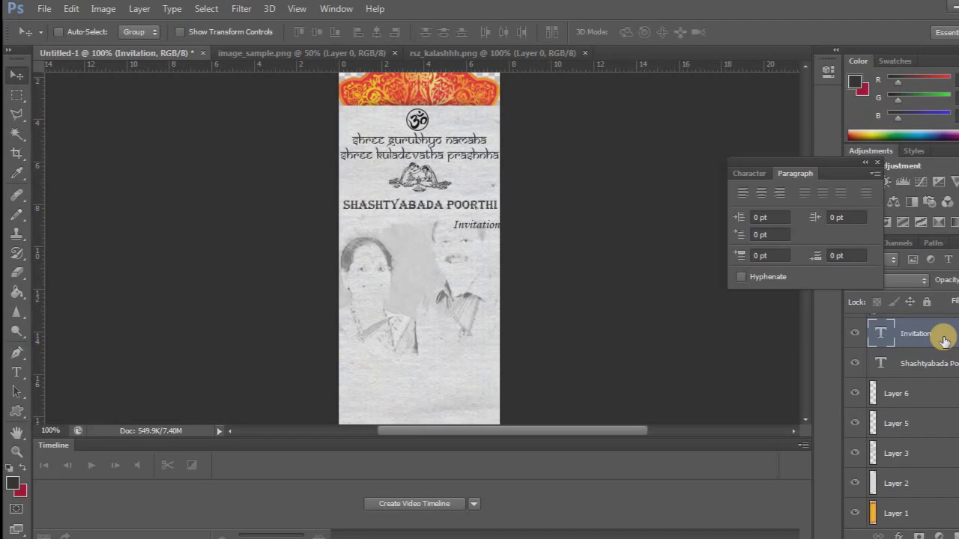
Nudge 'Invitation' slightly left and copy the 'Ugraratha Markandeya Shanthi' line from the notes.
{"action": "key", "text": "Left"}
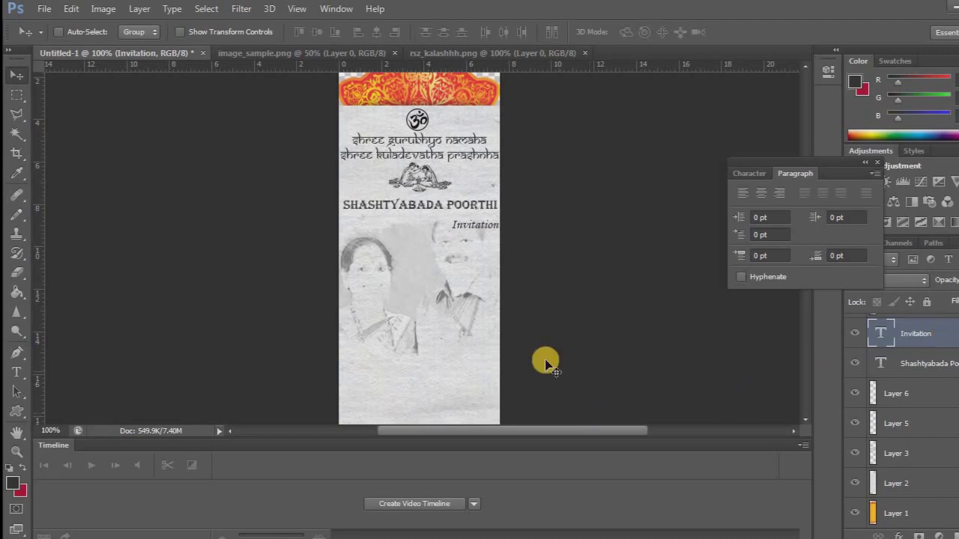
{"action": "key", "text": "alt+Tab"}
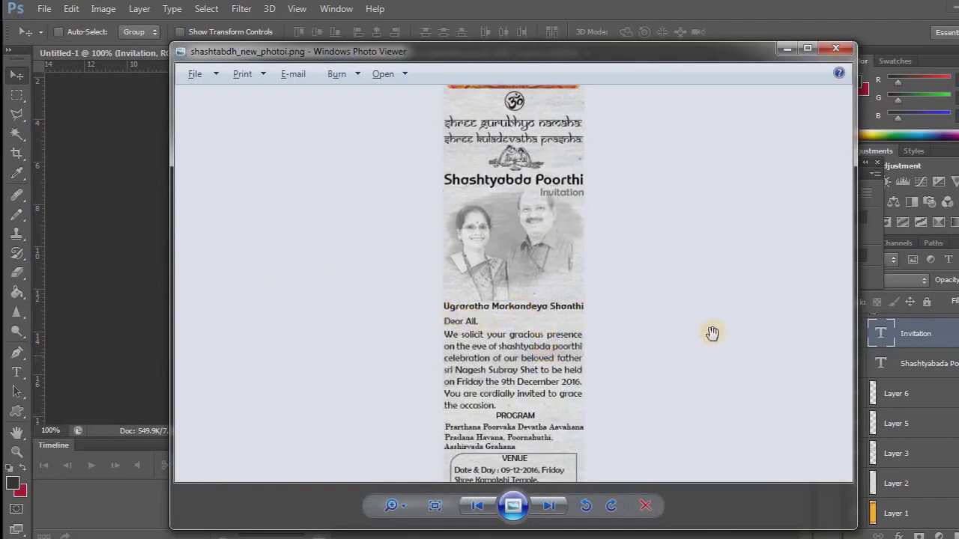
{"action": "key", "text": "alt+Tab"}
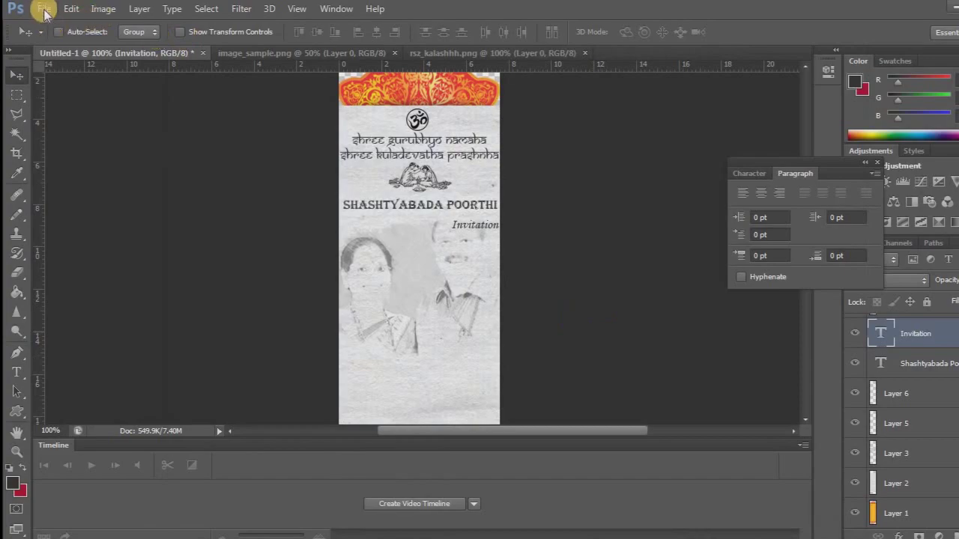
{"action": "key", "text": "alt+Tab"}
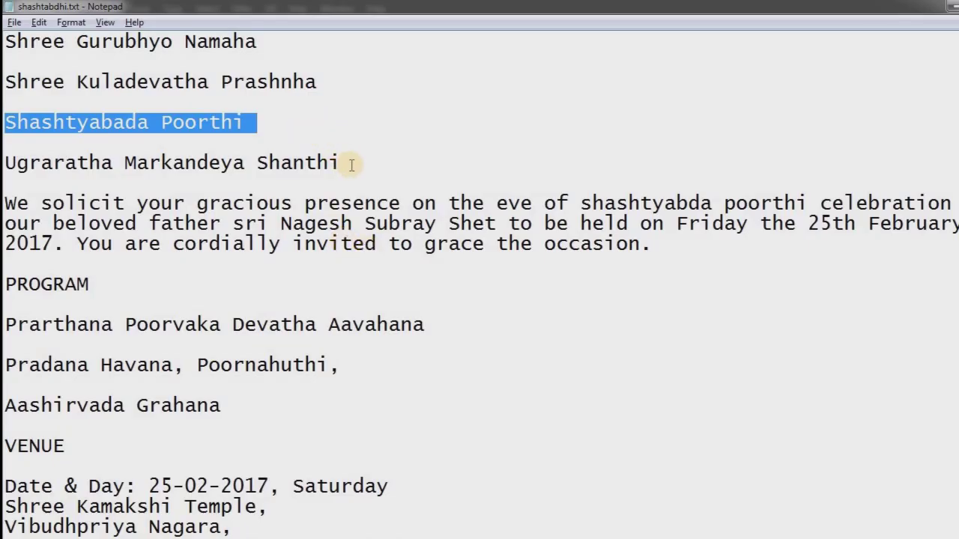
{"action": "left_click_drag", "start_coordinate": [352, 165], "coordinate": [6, 163]}
{"action": "key", "text": "ctrl+c"}
{"action": "key", "text": "alt+Tab"}
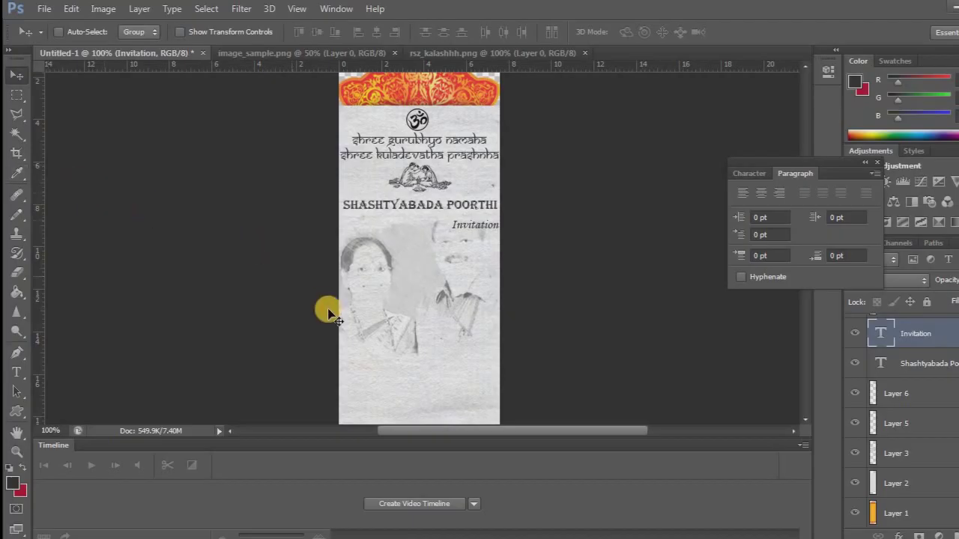
Paste 'Ugraratha Markandeya Shanthi' below the photo as new text in Elephant at 13 pt.
{"action": "left_click", "coordinate": [16, 372]}
{"action": "left_click", "coordinate": [343, 365]}
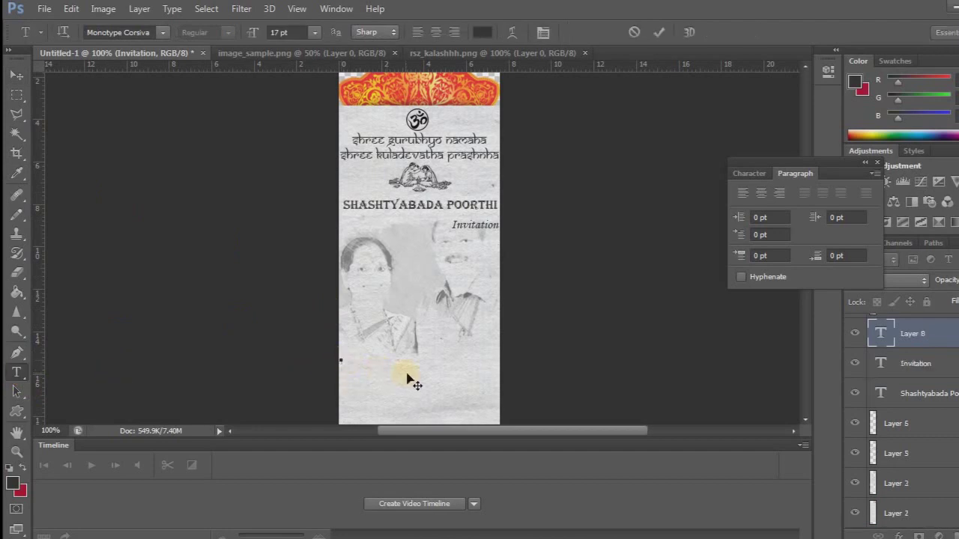
{"action": "key", "text": "ctrl+v"}
{"action": "key", "text": "ctrl+a"}
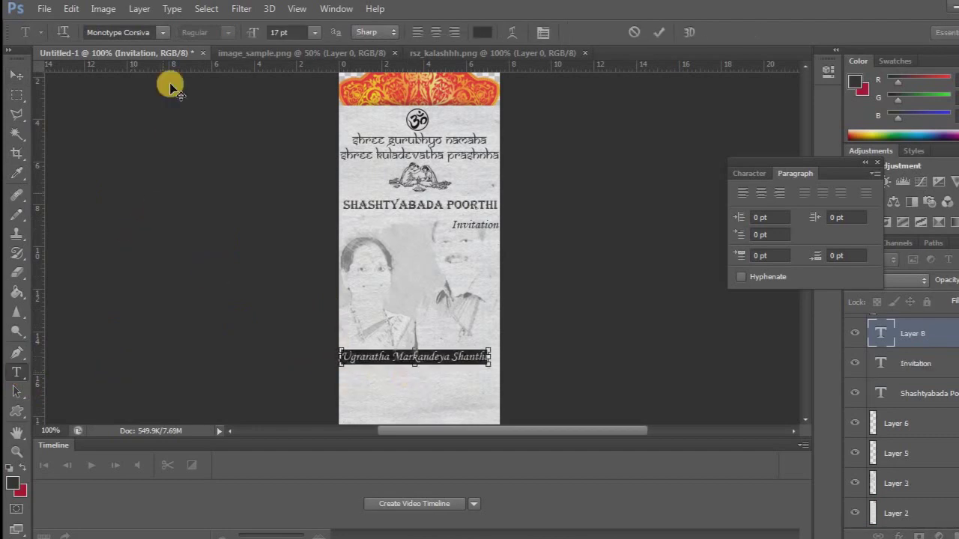
{"action": "left_click", "coordinate": [158, 34]}
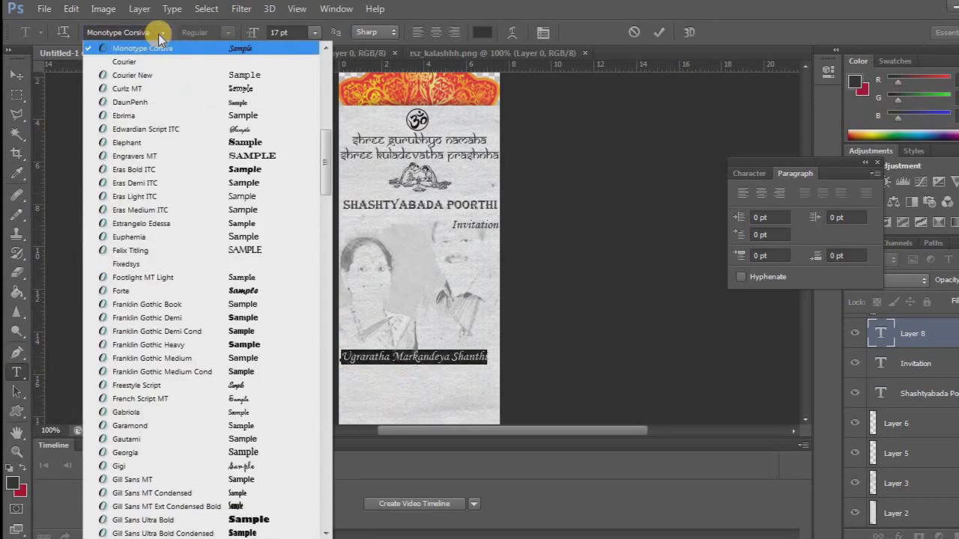
{"action": "left_click", "coordinate": [183, 144]}
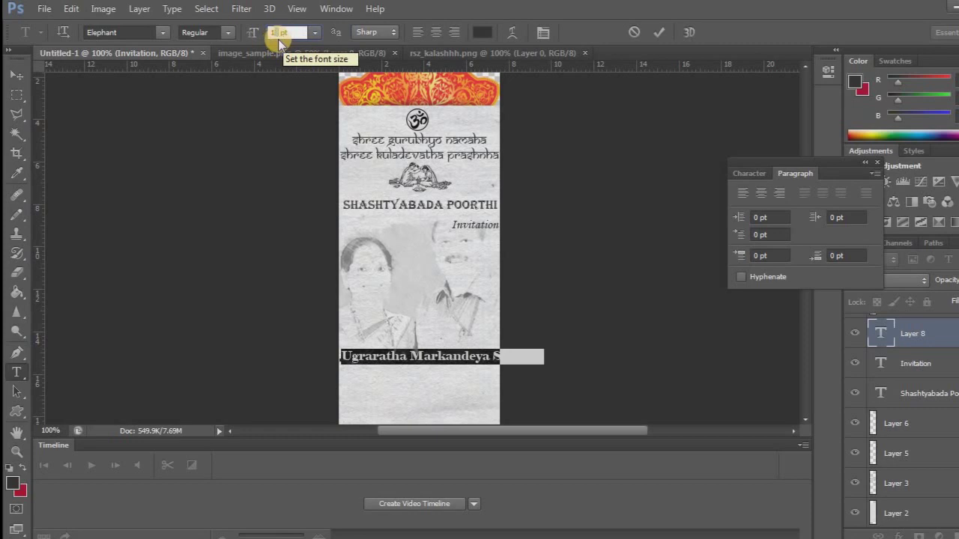
{"action": "type", "text": "14"}
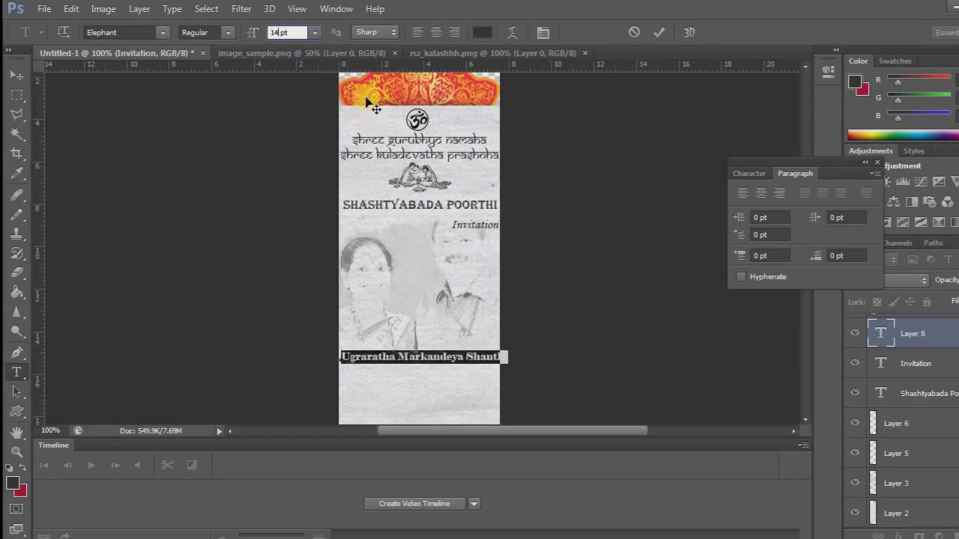
{"action": "type", "text": "12"}
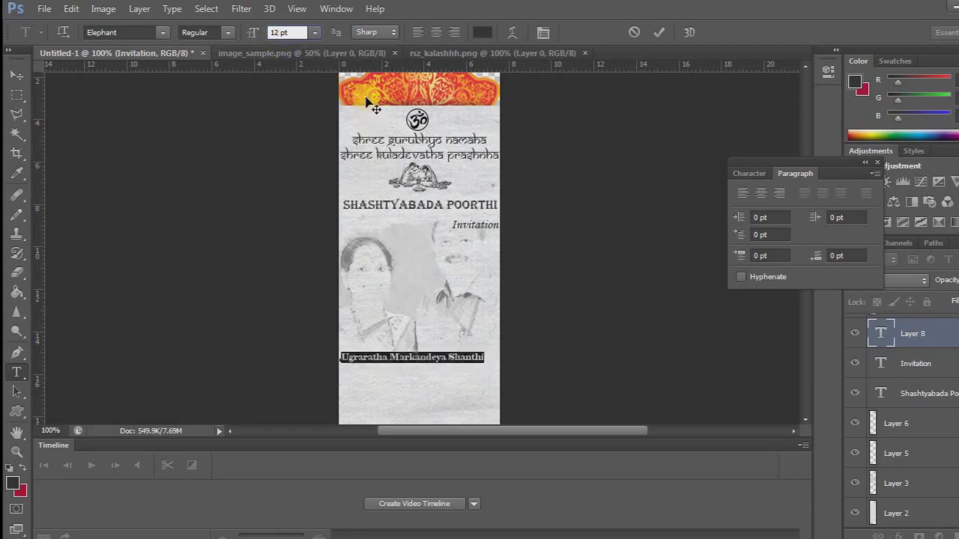
{"action": "key", "text": "Up"}
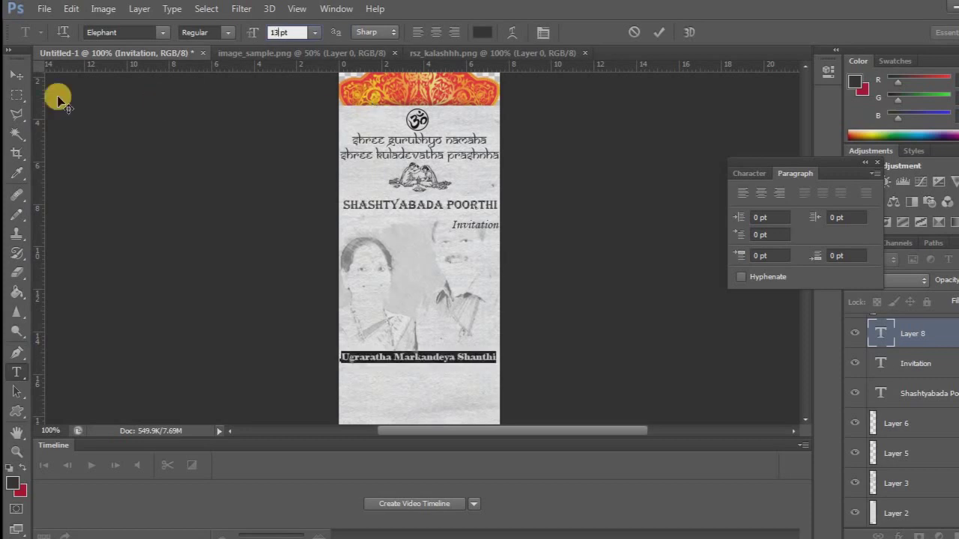
{"action": "left_click", "coordinate": [21, 78]}
Nudge the heading down and back up into its final spot below the photo.
{"action": "key", "text": "Down"}
{"action": "key", "text": "Down"}
{"action": "key", "text": "Down"}
{"action": "key", "text": "Down"}
{"action": "key", "text": "Down"}
{"action": "key", "text": "Down"}
{"action": "key", "text": "Down"}
{"action": "key", "text": "Down"}
{"action": "key", "text": "Down"}
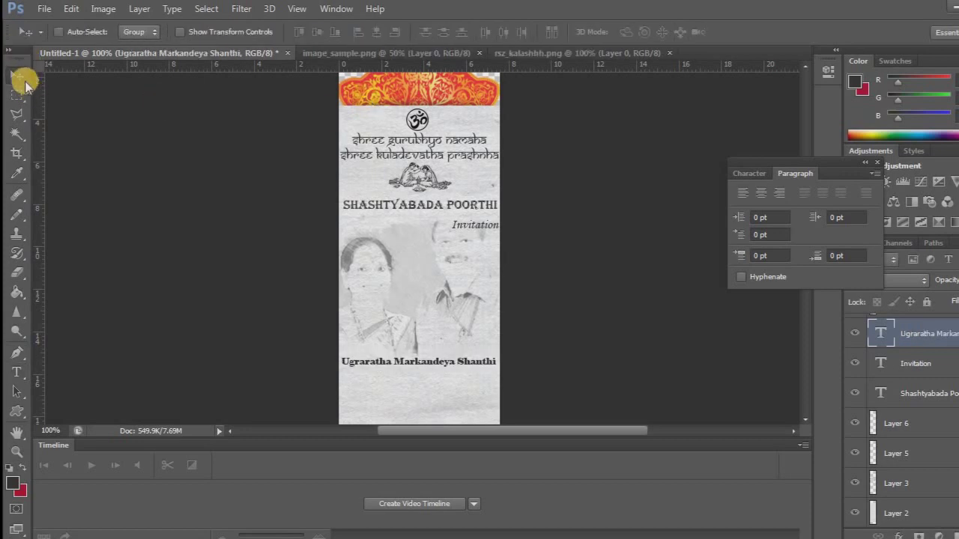
{"action": "key", "text": "Up"}
{"action": "key", "text": "Up"}
{"action": "key", "text": "Up"}
{"action": "key", "text": "Up"}
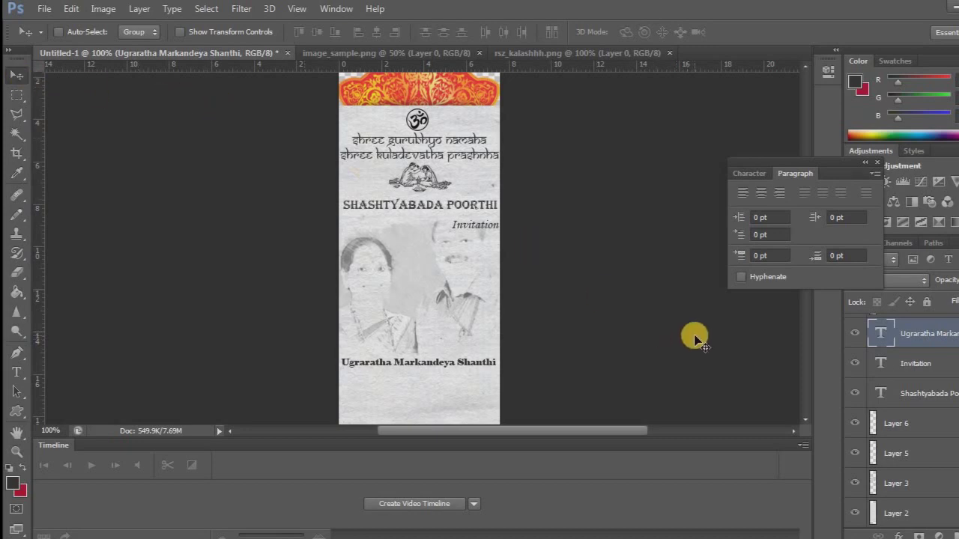
{"action": "scroll", "coordinate": [657, 310], "scroll_direction": "down", "scroll_amount": 3}
{"action": "scroll", "coordinate": [633, 309], "scroll_direction": "down", "scroll_amount": 2}
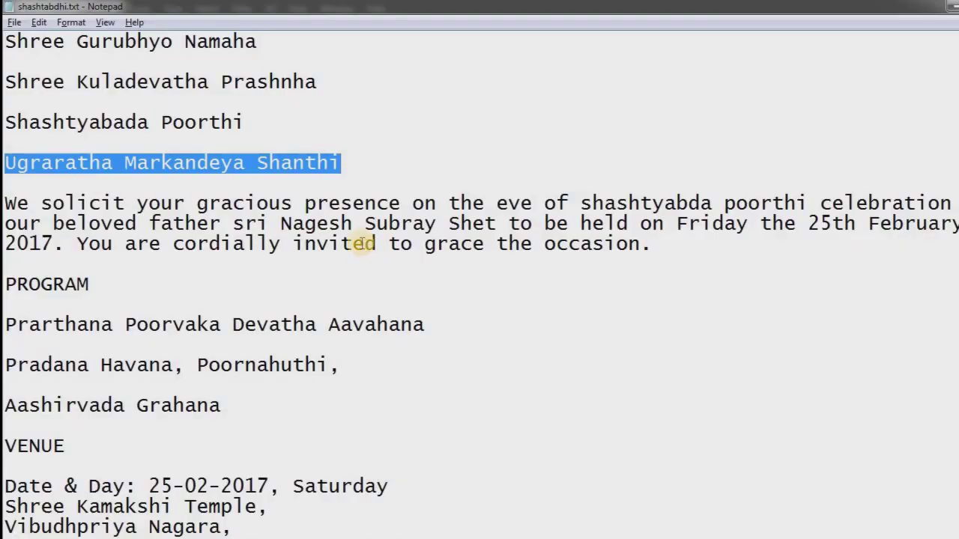
{"action": "key", "text": "alt+Tab"}
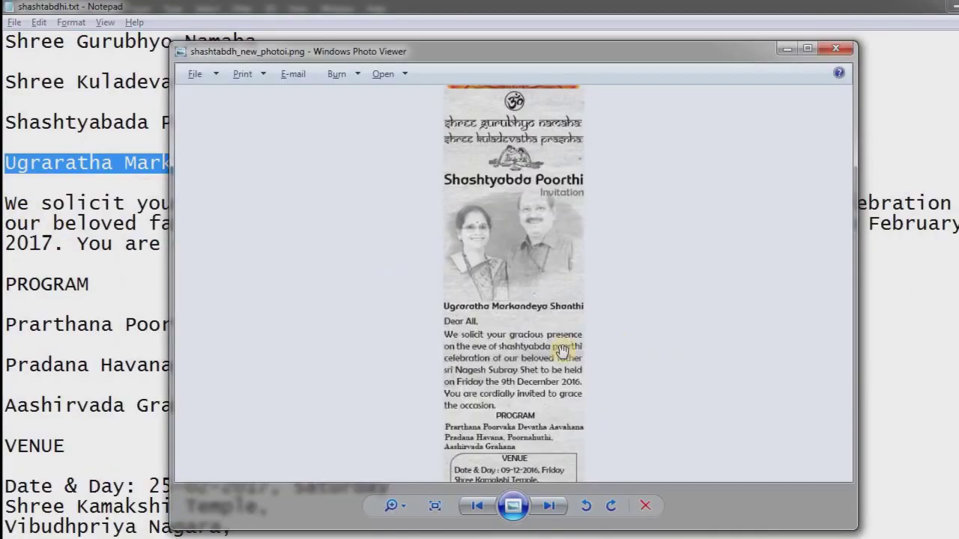
{"action": "scroll", "coordinate": [474, 381], "scroll_direction": "down", "scroll_amount": 2}
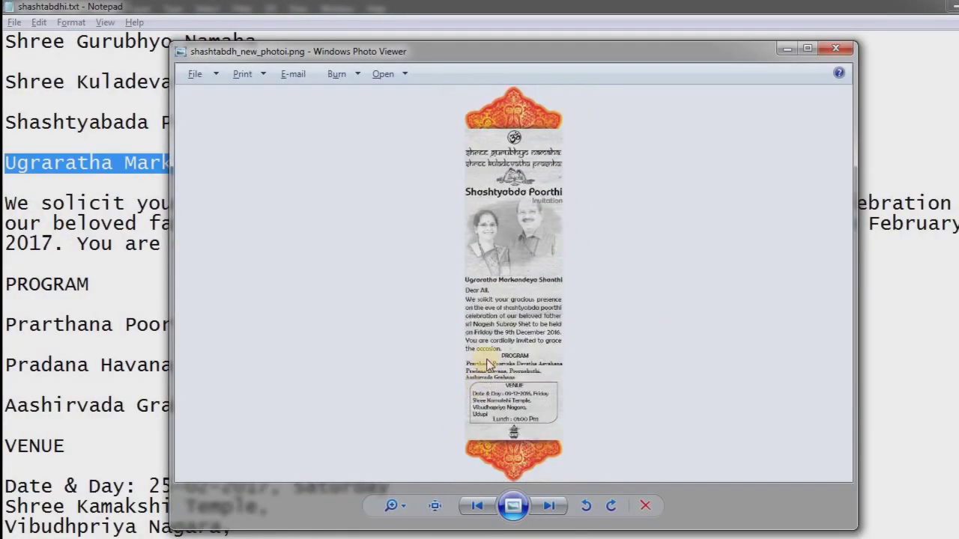
{"action": "scroll", "coordinate": [473, 352], "scroll_direction": "up", "scroll_amount": 3}
{"action": "key", "text": "alt+Tab"}
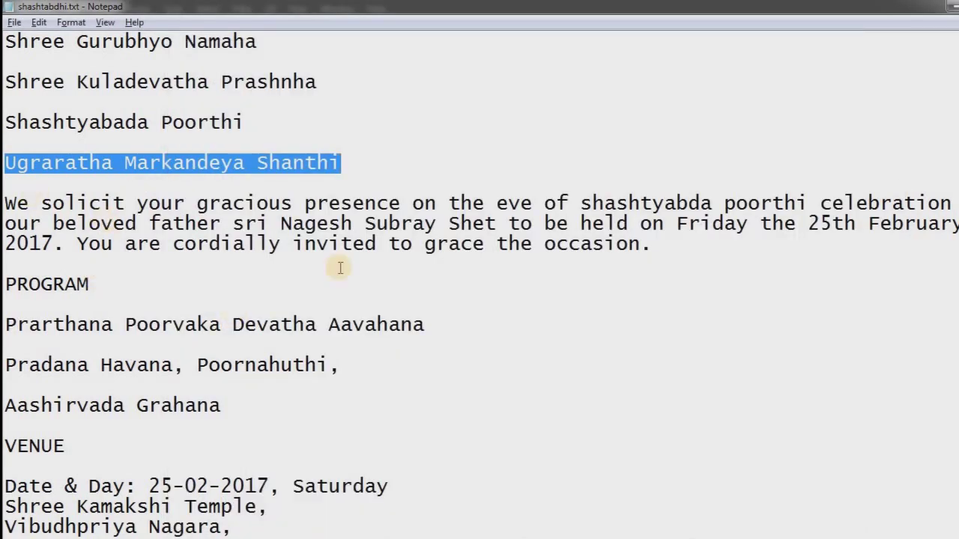
{"action": "key", "text": "alt+Tab"}
{"action": "key", "text": "alt+Tab"}
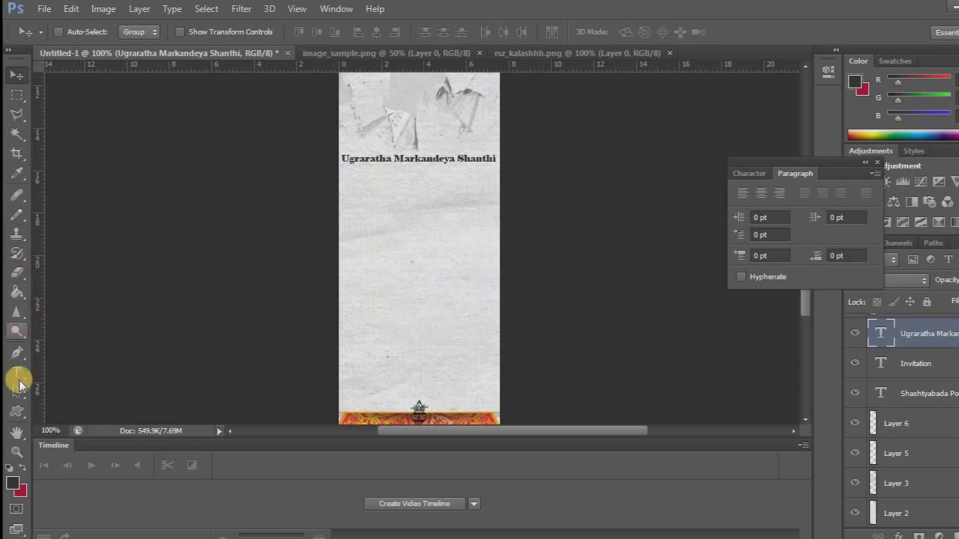
Add a 'Dear All,' text line under the heading, switching its font from Arial to Calibri.
{"action": "left_click", "coordinate": [18, 373]}
{"action": "left_click", "coordinate": [349, 191]}
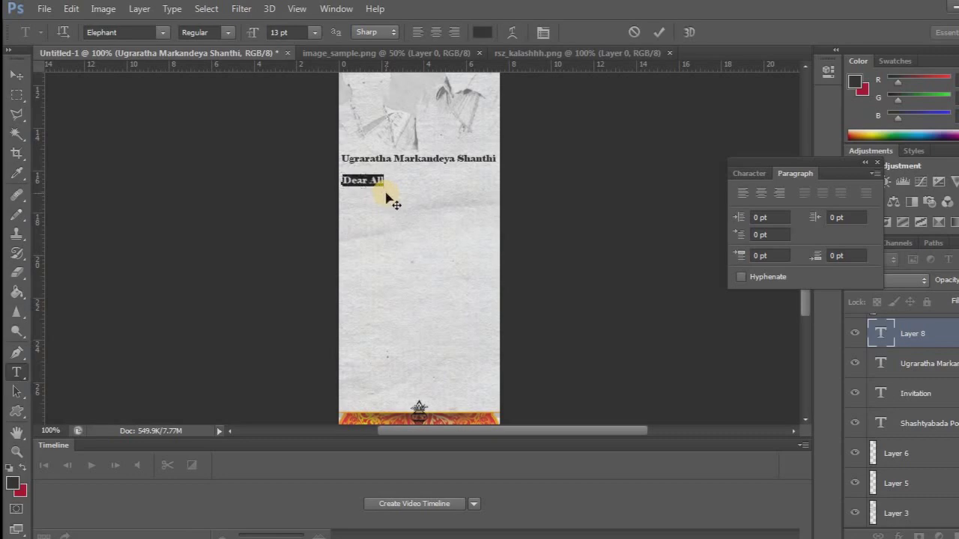
{"action": "left_click", "coordinate": [164, 33]}
{"action": "scroll", "coordinate": [319, 146], "scroll_direction": "up", "scroll_amount": 1}
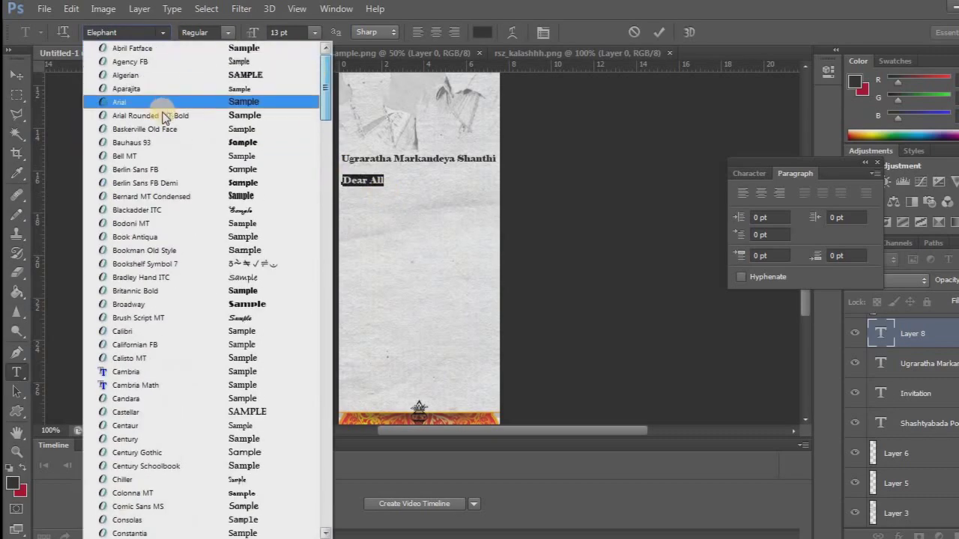
{"action": "left_click", "coordinate": [245, 102]}
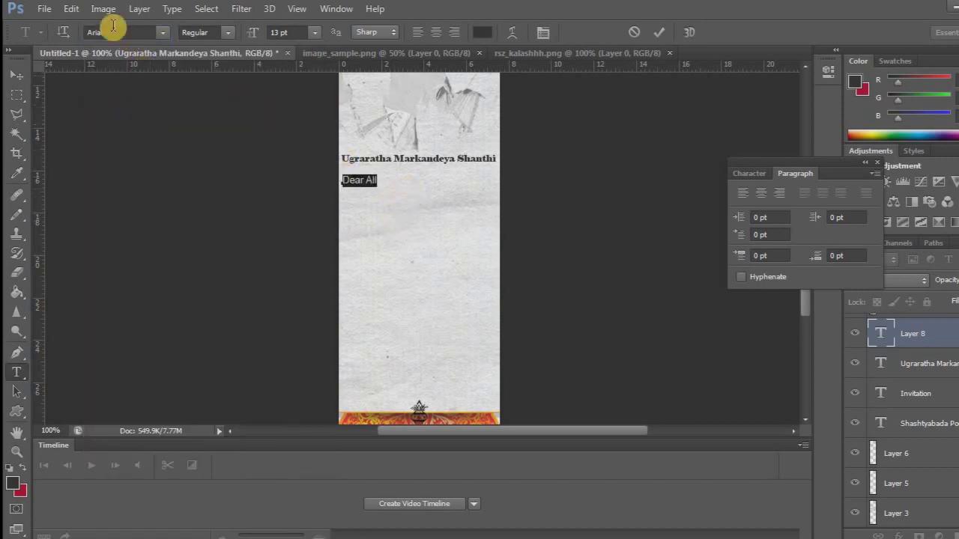
{"action": "left_click", "coordinate": [163, 33]}
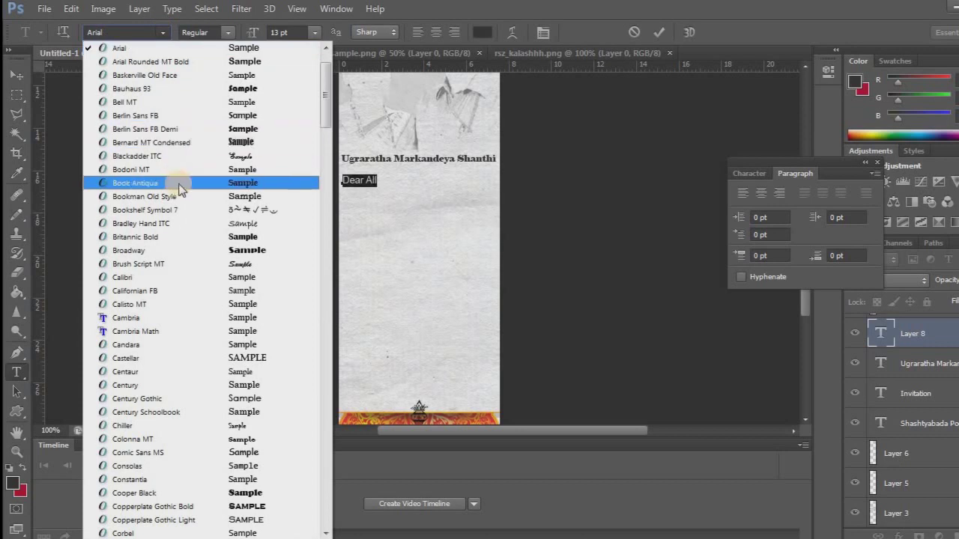
{"action": "left_click", "coordinate": [158, 278]}
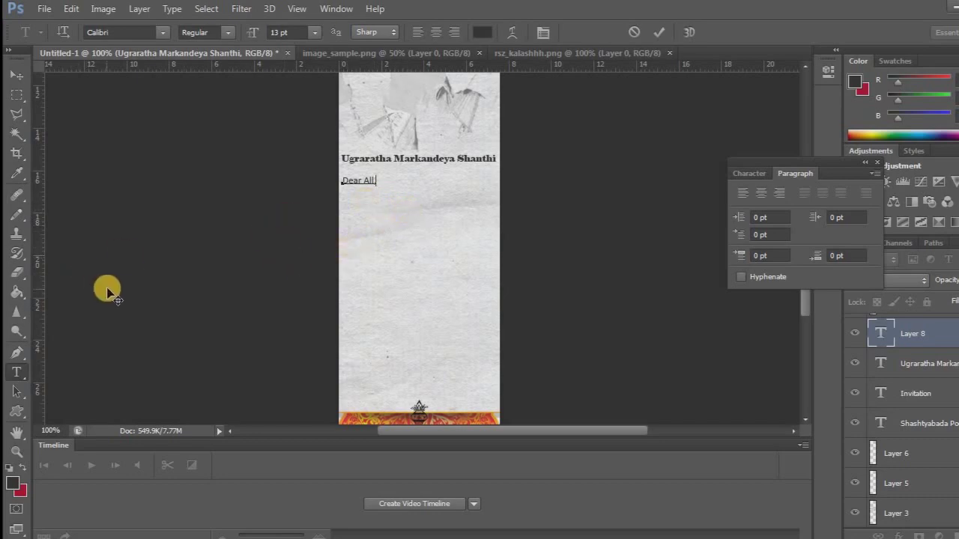
Copy the 'We solicit' paragraph from the notes and commit the greeting.
{"action": "key", "text": "alt+Tab"}
{"action": "left_click_drag", "start_coordinate": [652, 244], "coordinate": [6, 201]}
{"action": "key", "text": "alt+Tab"}
{"action": "left_click", "coordinate": [17, 75]}
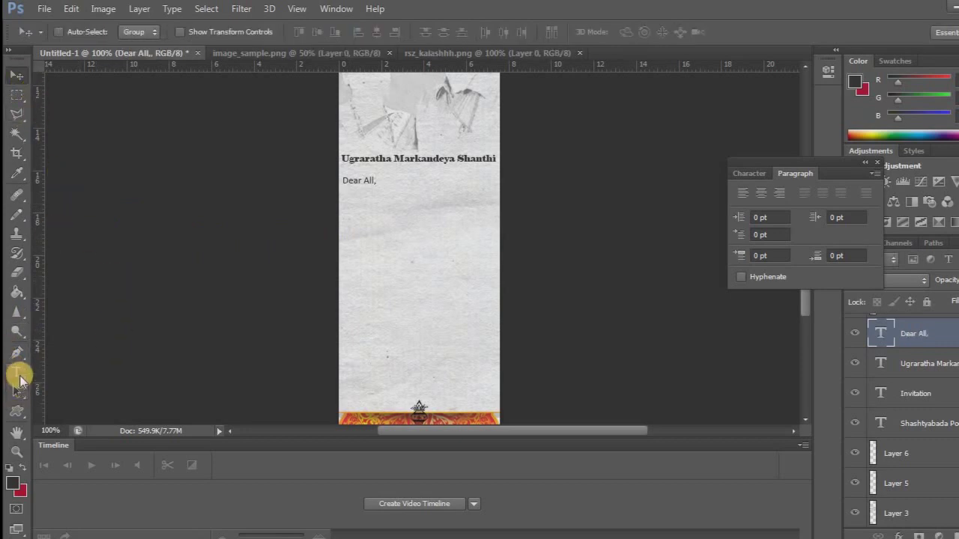
{"action": "left_click", "coordinate": [17, 372]}
Paste the 'We solicit…' paragraph into a text box at 15 pt, nudged up under 'Dear All,'.
{"action": "left_click_drag", "start_coordinate": [342, 201], "coordinate": [496, 309]}
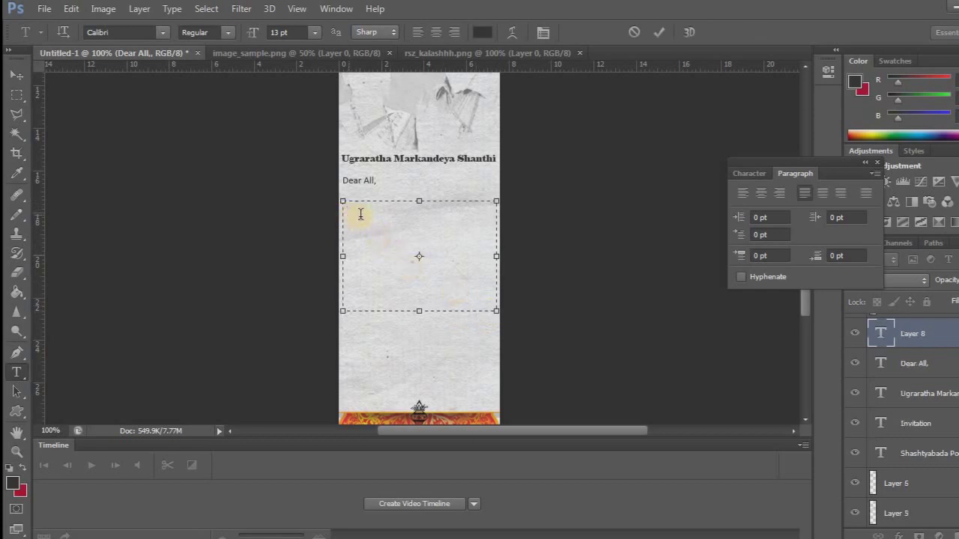
{"action": "type", "text": "We solicit your gracious presence on the eve of shashtyabda poorthi celebration of our beloved father sri Nagesh Subray Shet to be held on Friday the 25th February 2017. You are cordially invited to grace the occasion."}
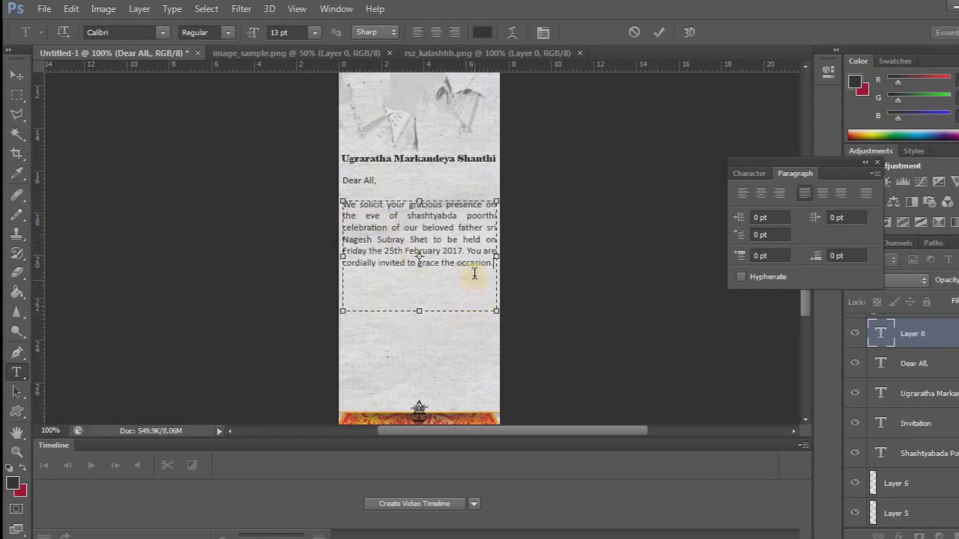
{"action": "key", "text": "ctrl+a"}
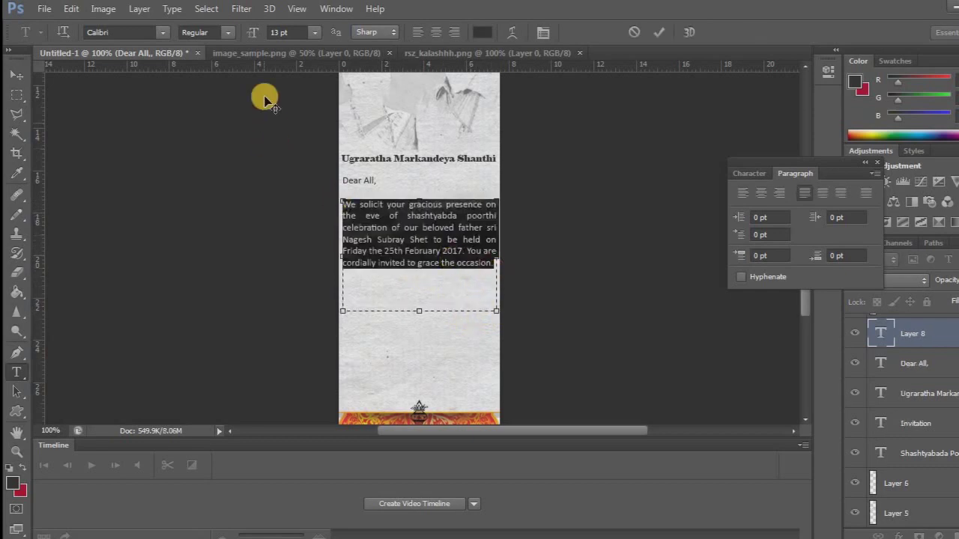
{"action": "left_click", "coordinate": [314, 32]}
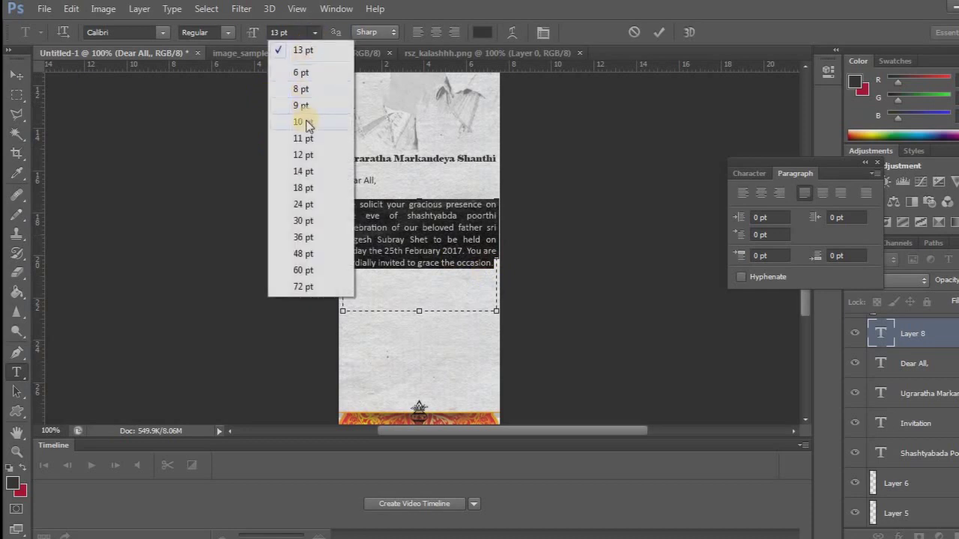
{"action": "left_click", "coordinate": [303, 172]}
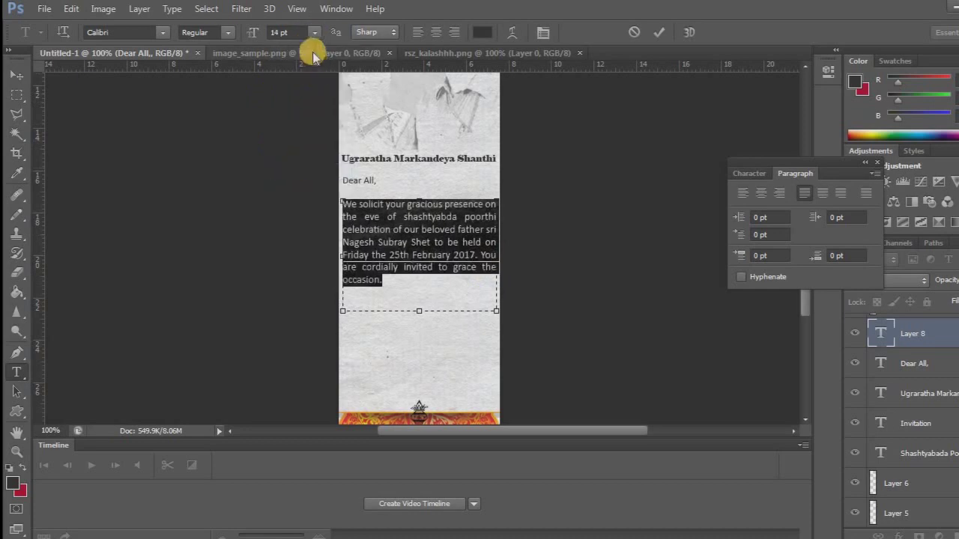
{"action": "left_click", "coordinate": [313, 33]}
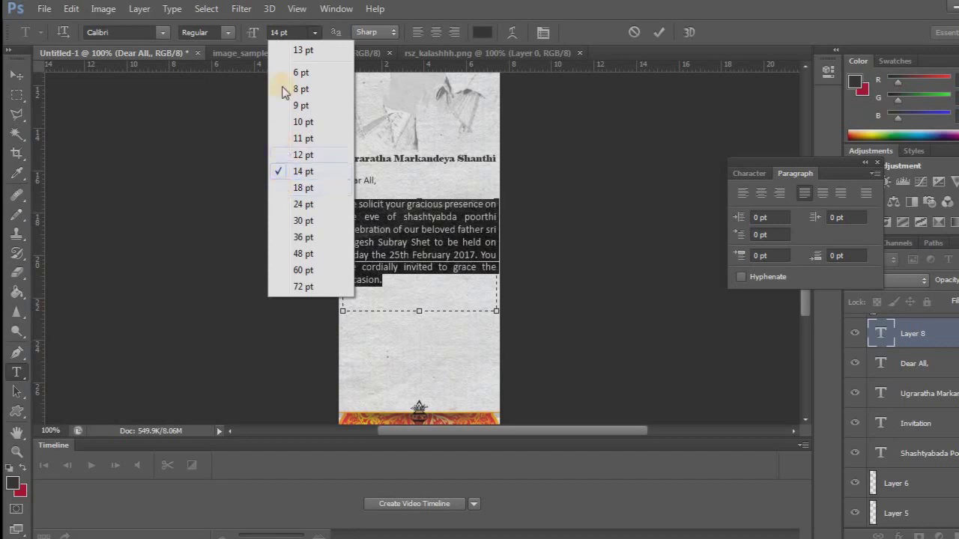
{"action": "left_click", "coordinate": [274, 32]}
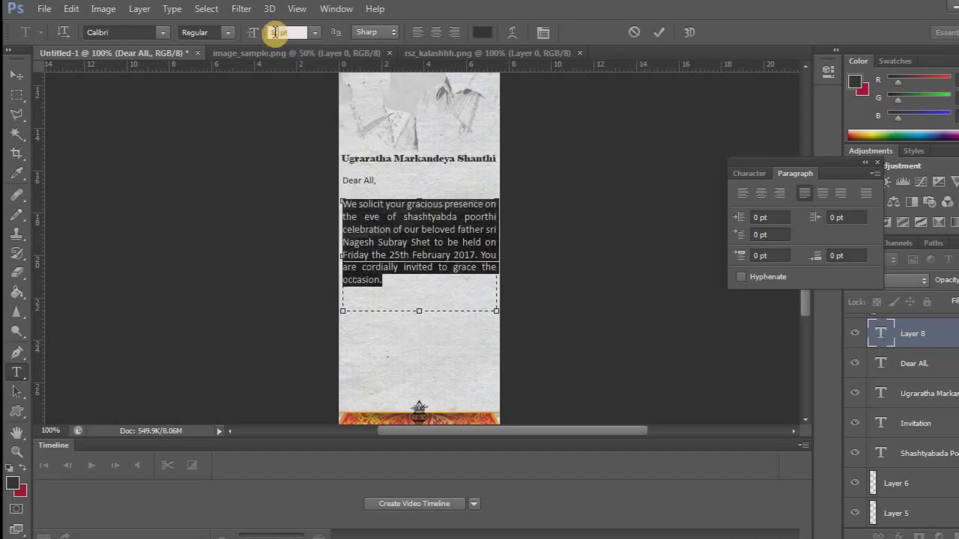
{"action": "scroll", "coordinate": [275, 32], "scroll_direction": "up", "scroll_amount": 4}
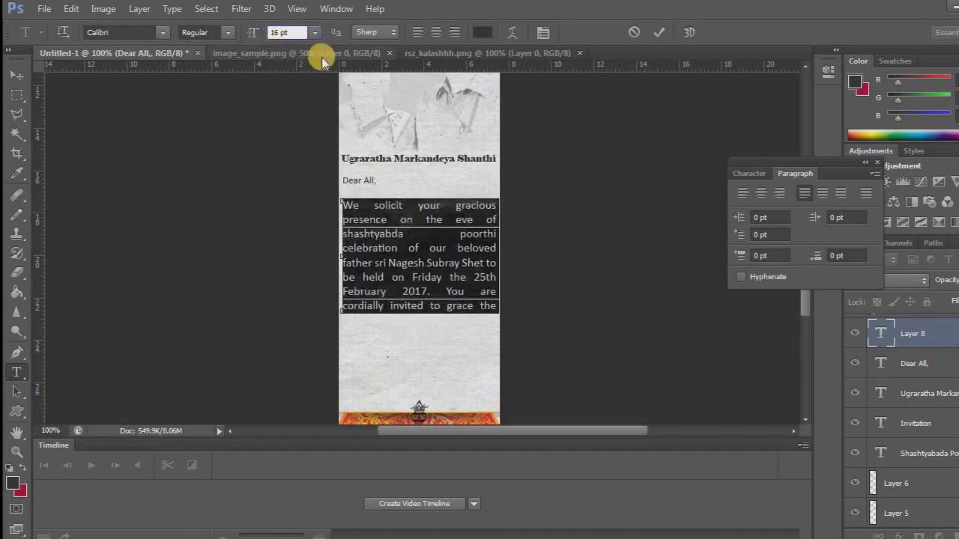
{"action": "type", "text": "5"}
{"action": "key", "text": "Return"}
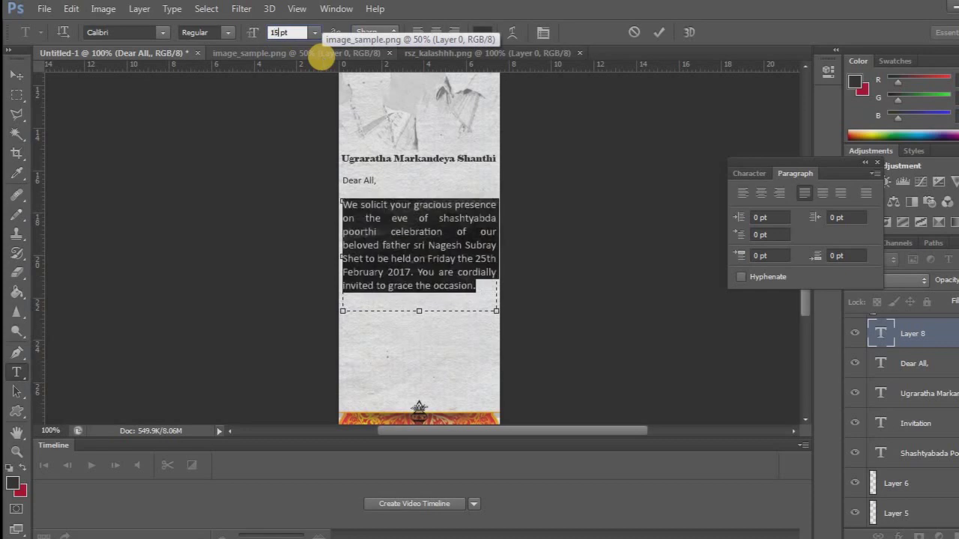
{"action": "left_click", "coordinate": [17, 84]}
{"action": "key", "text": "shift+Up"}
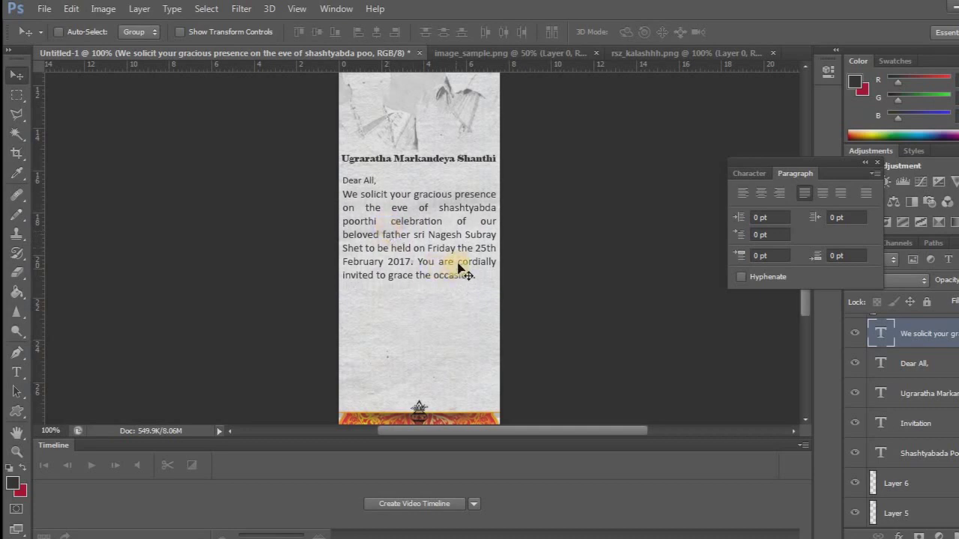
Nudge the paragraph, 'Dear All,' and heading layers up slightly.
{"action": "left_click", "coordinate": [910, 367]}
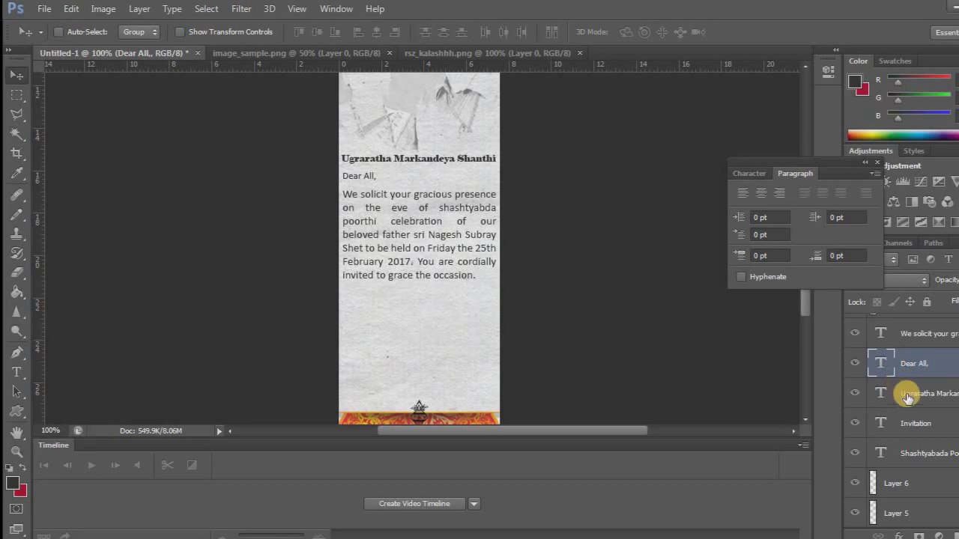
{"action": "left_click", "coordinate": [917, 335]}
{"action": "key", "text": "Up"}
{"action": "key", "text": "Up"}
{"action": "key", "text": "Up"}
{"action": "key", "text": "Up"}
{"action": "key", "text": "Up"}
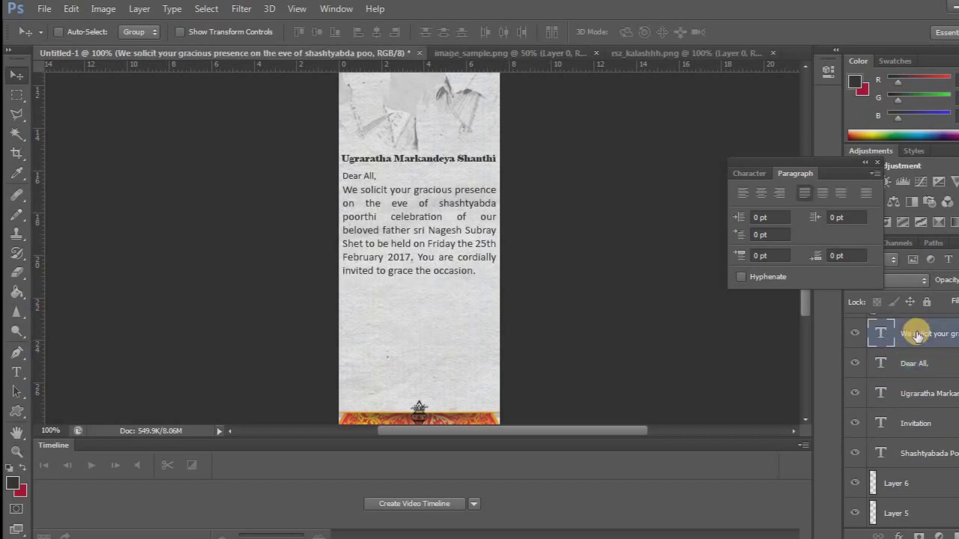
{"action": "left_click", "coordinate": [912, 365]}
{"action": "key", "text": "Up"}
{"action": "key", "text": "Up"}
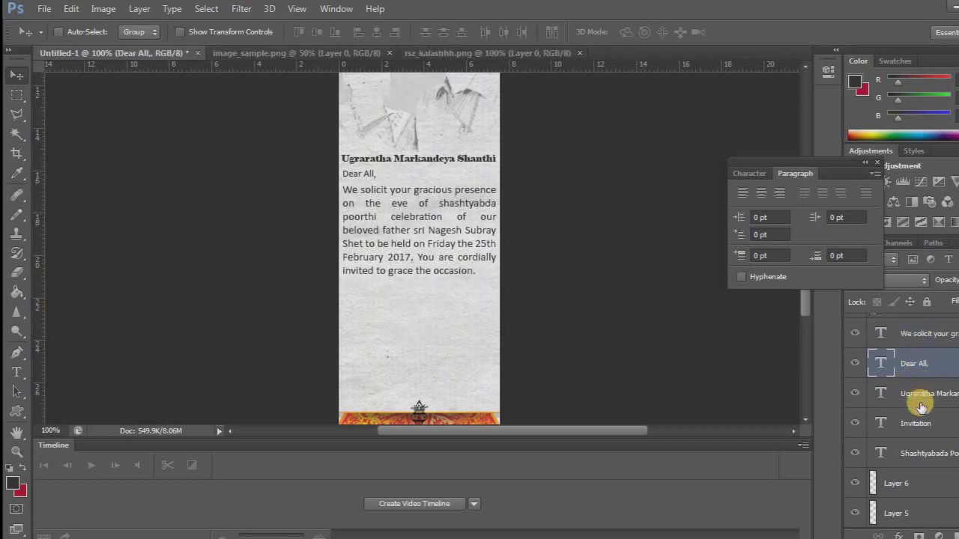
{"action": "left_click", "coordinate": [917, 395]}
{"action": "key", "text": "Up"}
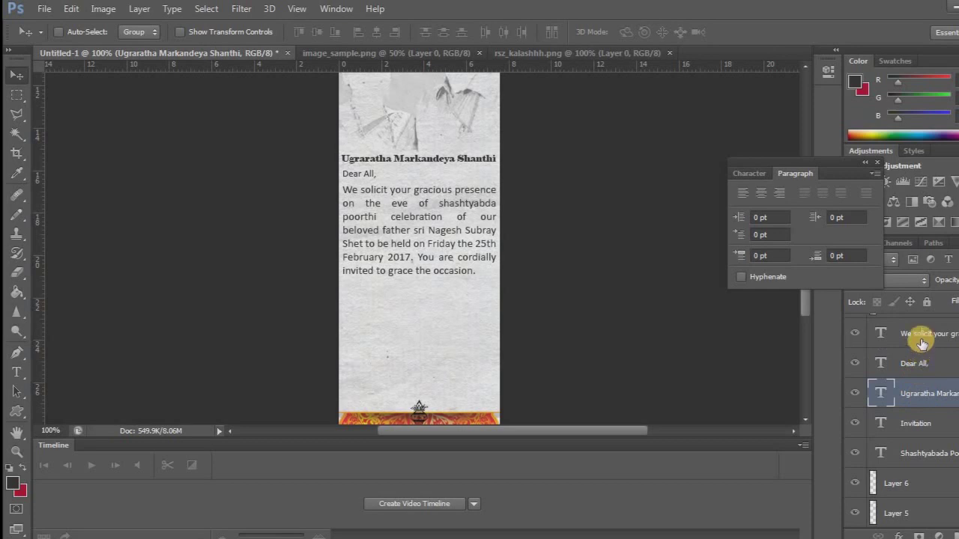
{"action": "left_click", "coordinate": [923, 342]}
{"action": "key", "text": "Up"}
{"action": "key", "text": "Up"}
{"action": "key", "text": "Up"}
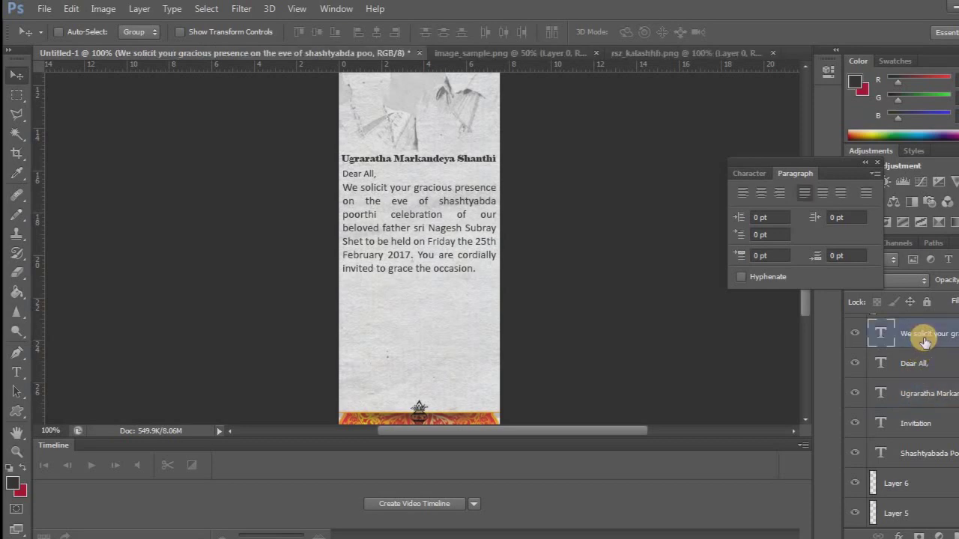
Check the reference invitation, copy 'PROGRAM' from the notes, and return to Photoshop.
{"action": "key", "text": "alt+Tab"}
{"action": "key", "text": "alt+Tab"}
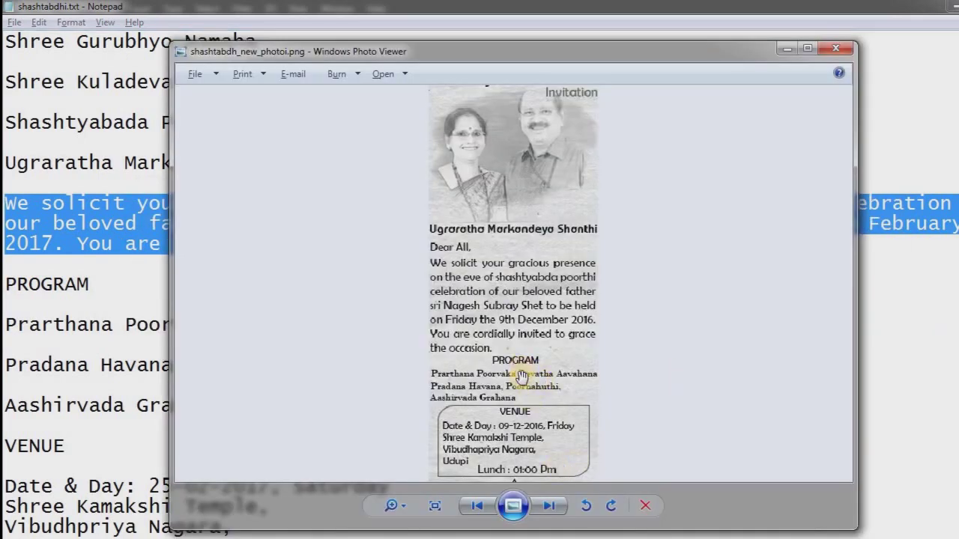
{"action": "scroll", "coordinate": [539, 397], "scroll_direction": "down", "scroll_amount": 1}
{"action": "key", "text": "alt+Tab"}
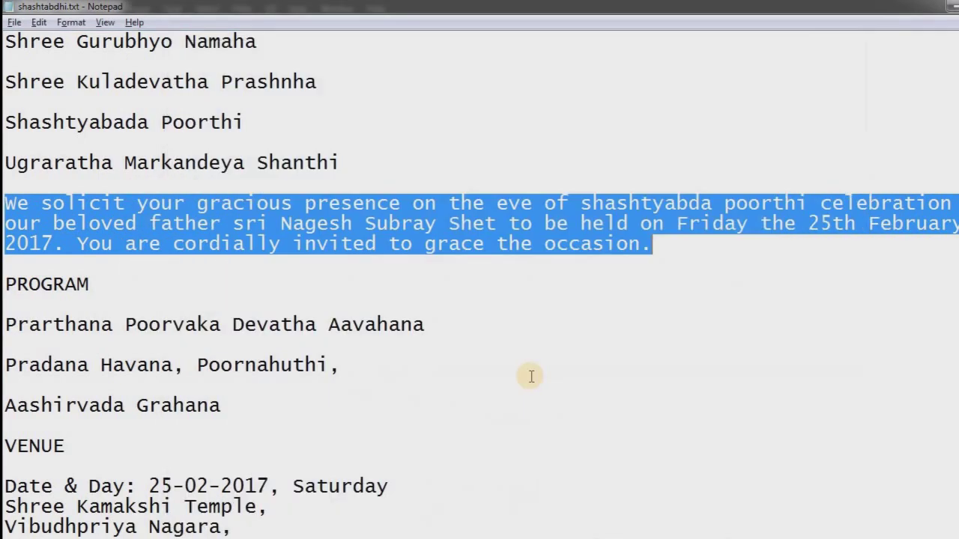
{"action": "left_click_drag", "start_coordinate": [90, 286], "coordinate": [6, 296]}
{"action": "key", "text": "ctrl+c"}
{"action": "key", "text": "alt+Tab"}
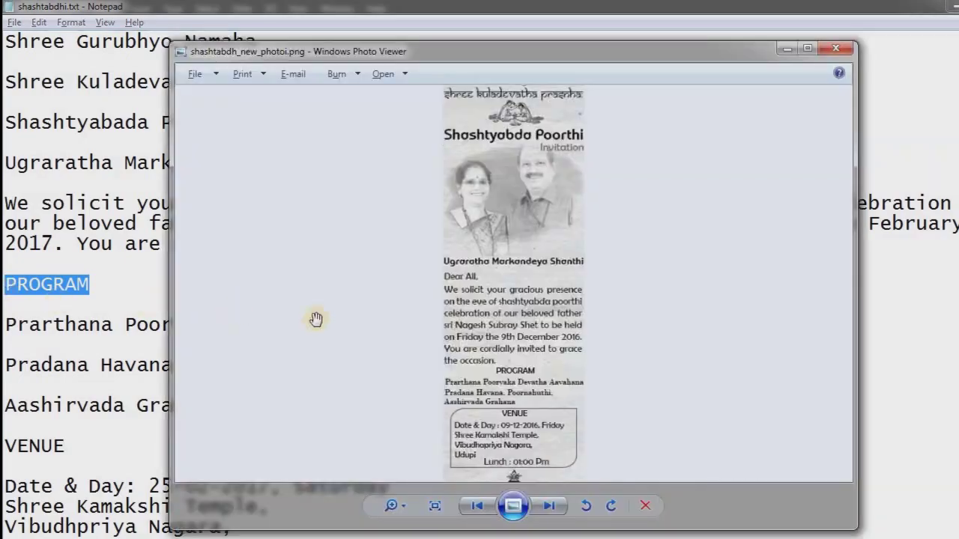
{"action": "key", "text": "alt+Tab"}
{"action": "key", "text": "Tab"}
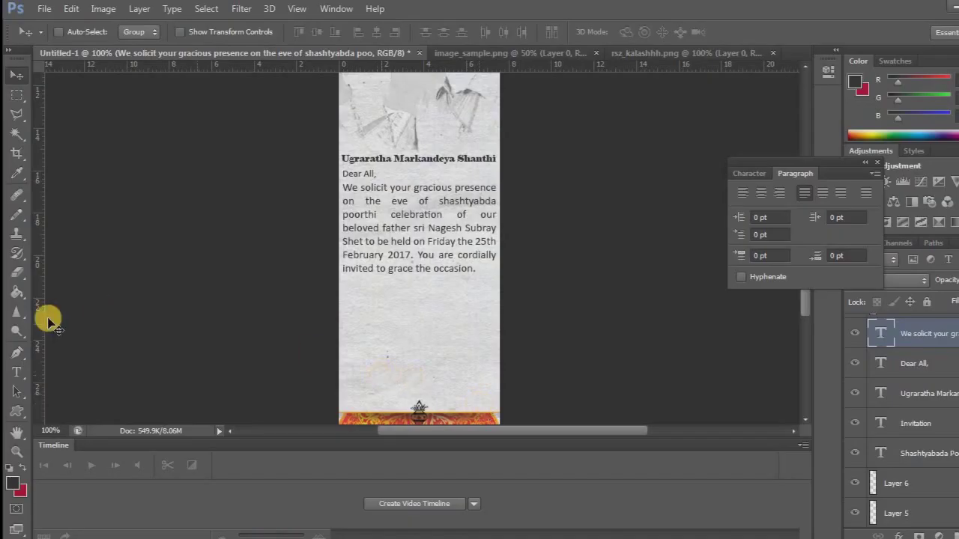
Paste a 'PROGRAM' heading below the paragraph in Cooper Black at 12 pt.
{"action": "left_click", "coordinate": [17, 374]}
{"action": "left_click", "coordinate": [383, 296]}
{"action": "key", "text": "ctrl+v"}
{"action": "key", "text": "ctrl+a"}
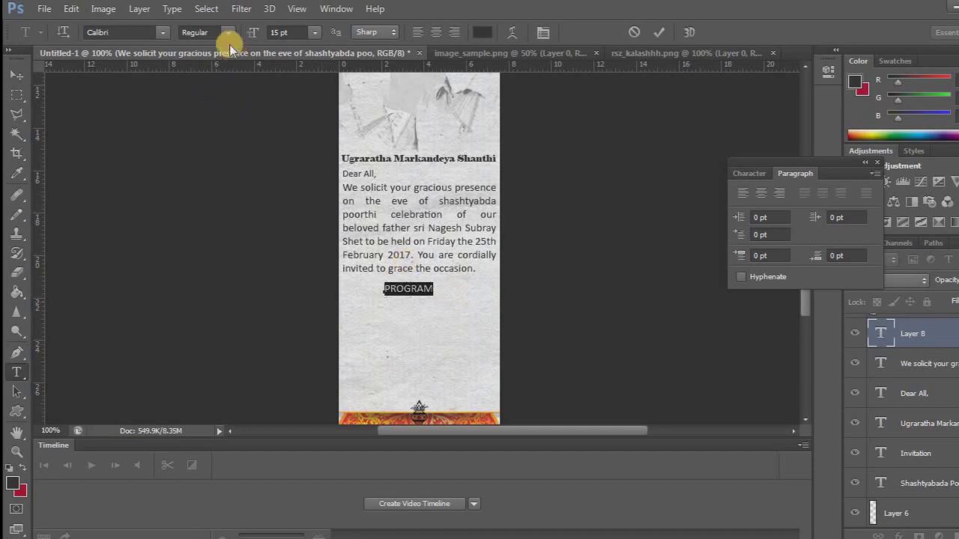
{"action": "left_click", "coordinate": [163, 35]}
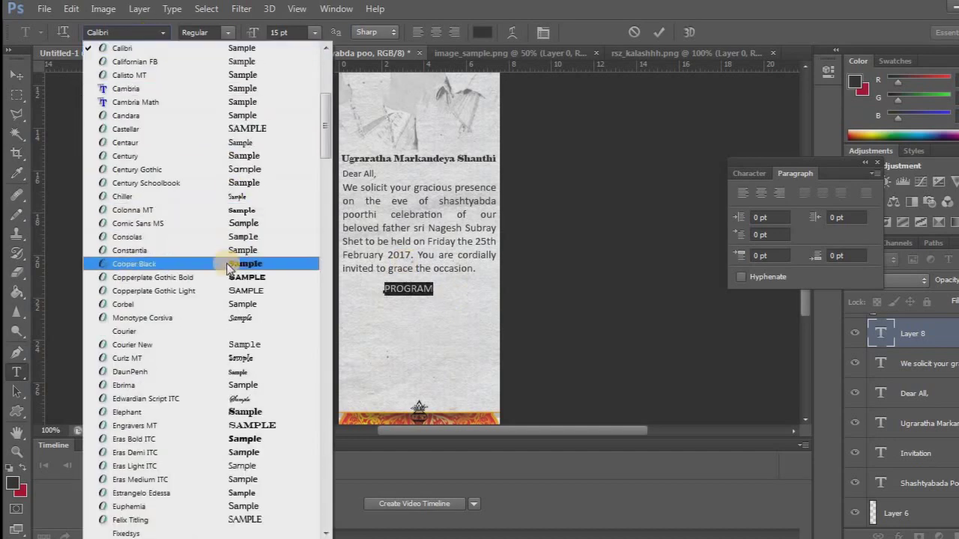
{"action": "left_click", "coordinate": [228, 266]}
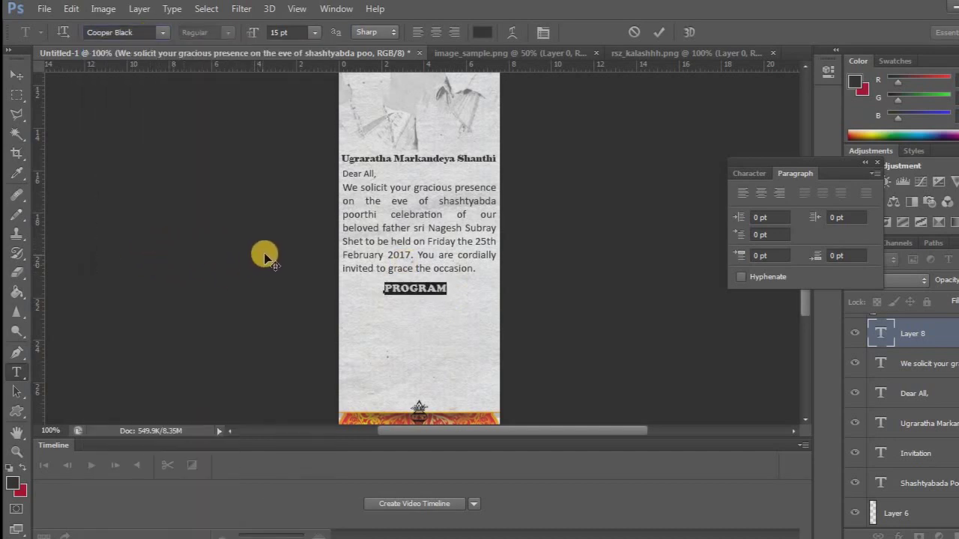
{"action": "left_click", "coordinate": [274, 32]}
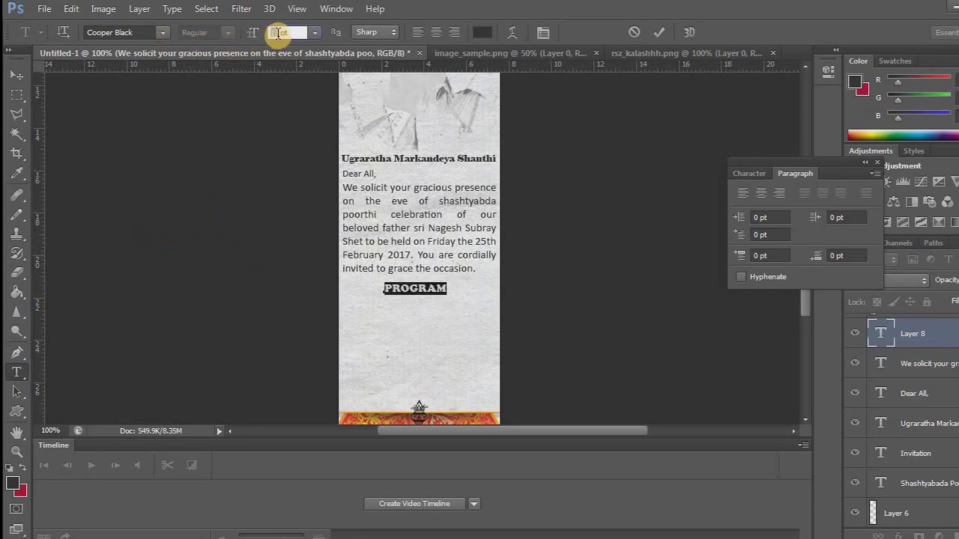
{"action": "type", "text": "13"}
{"action": "key", "text": "Return"}
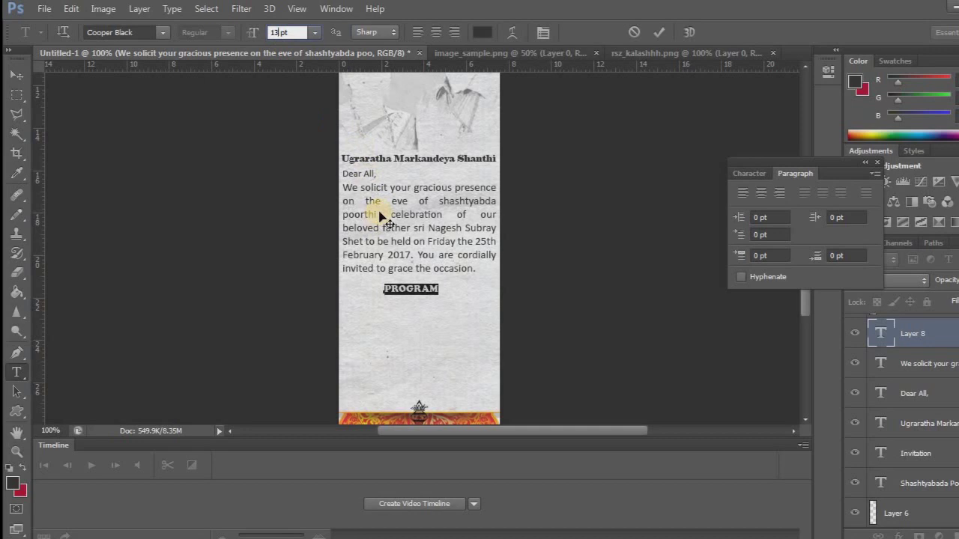
{"action": "key", "text": "Down"}
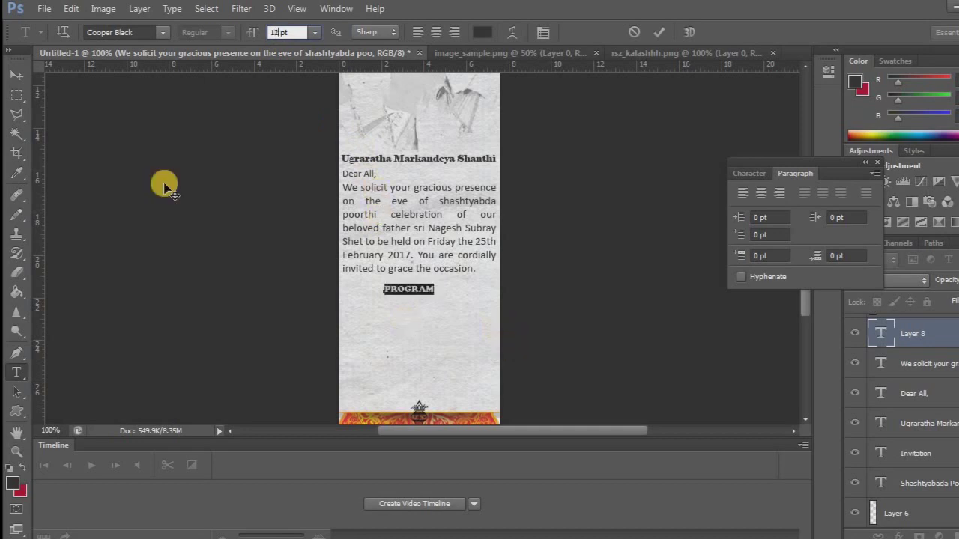
{"action": "left_click", "coordinate": [17, 78]}
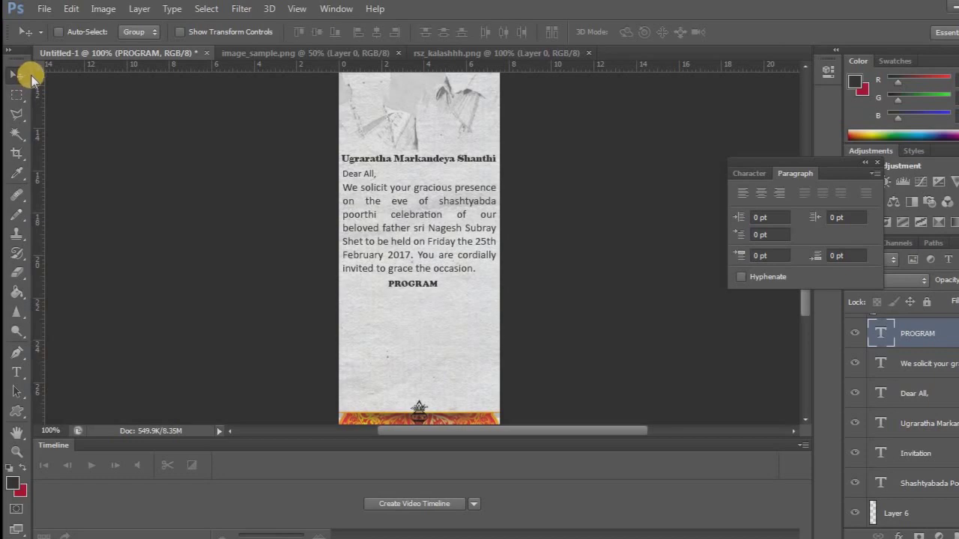
Check the sample invitation, then copy 'Prarthana Poorvaka Devatha Aavahana' from the notes.
{"action": "key", "text": "alt+Tab"}
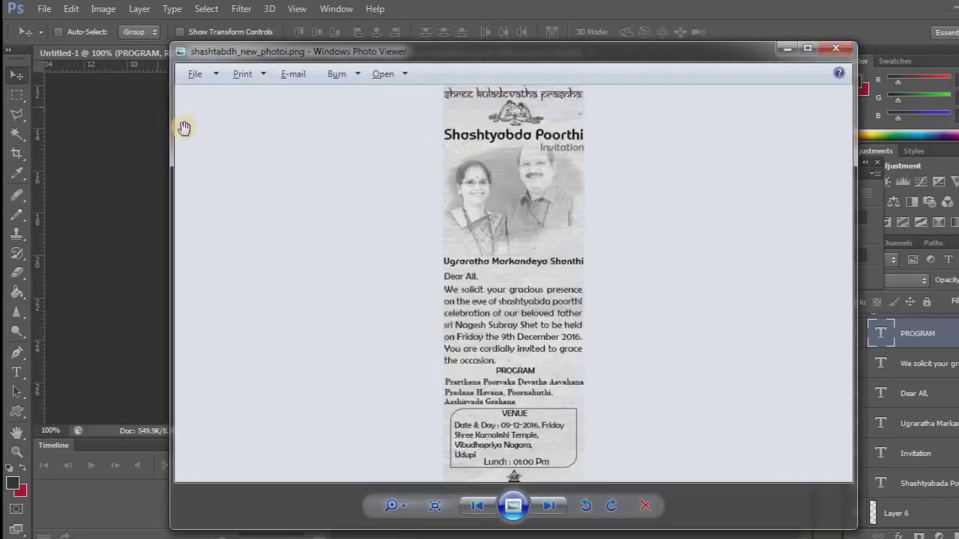
{"action": "key", "text": "alt+Tab"}
{"action": "key", "text": "alt+Tab"}
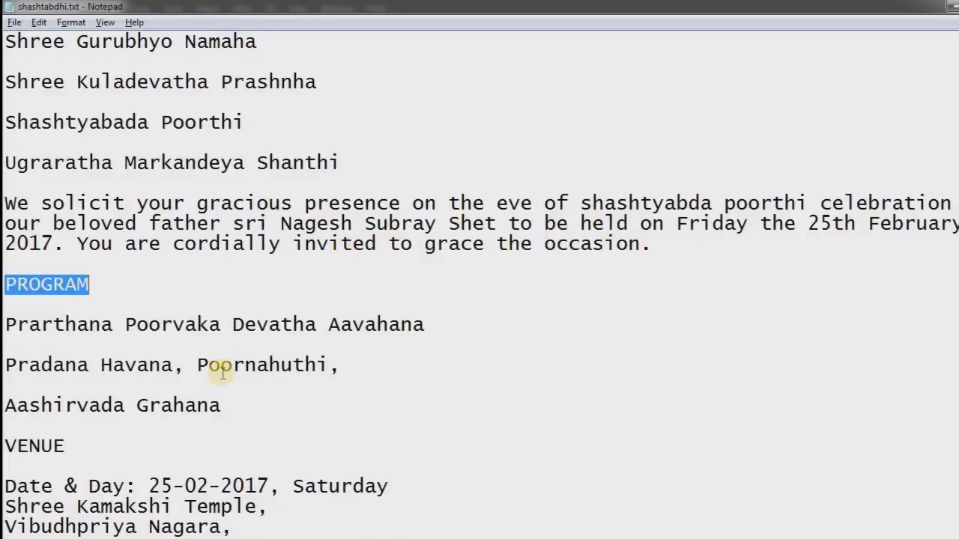
{"action": "scroll", "coordinate": [222, 372], "scroll_direction": "down", "scroll_amount": 2}
{"action": "left_click_drag", "start_coordinate": [425, 203], "coordinate": [6, 204]}
{"action": "key", "text": "ctrl+c"}
{"action": "key", "text": "alt+Tab"}
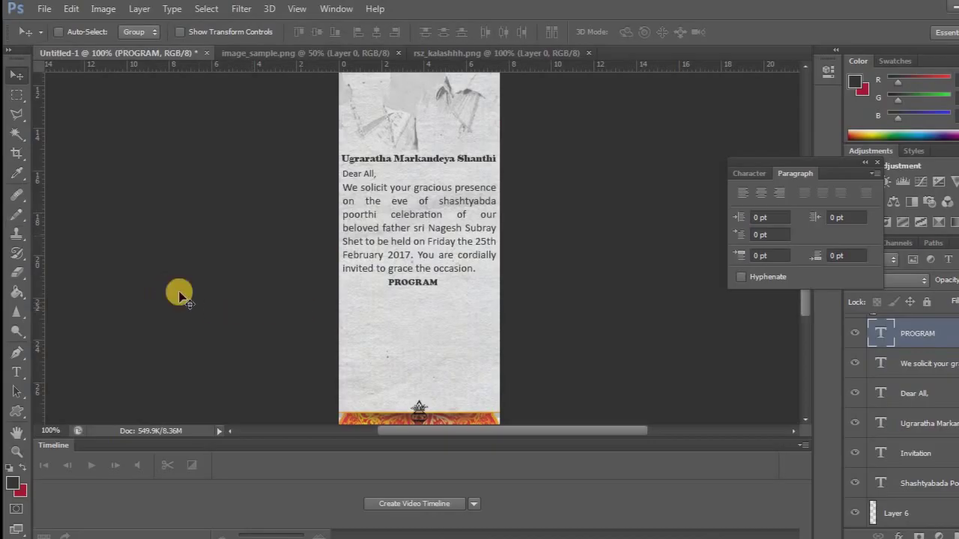
Paste 'Prarthana Poorvaka Devatha Aavahana' under PROGRAM in Calibri and nudge it into place.
{"action": "left_click", "coordinate": [17, 372]}
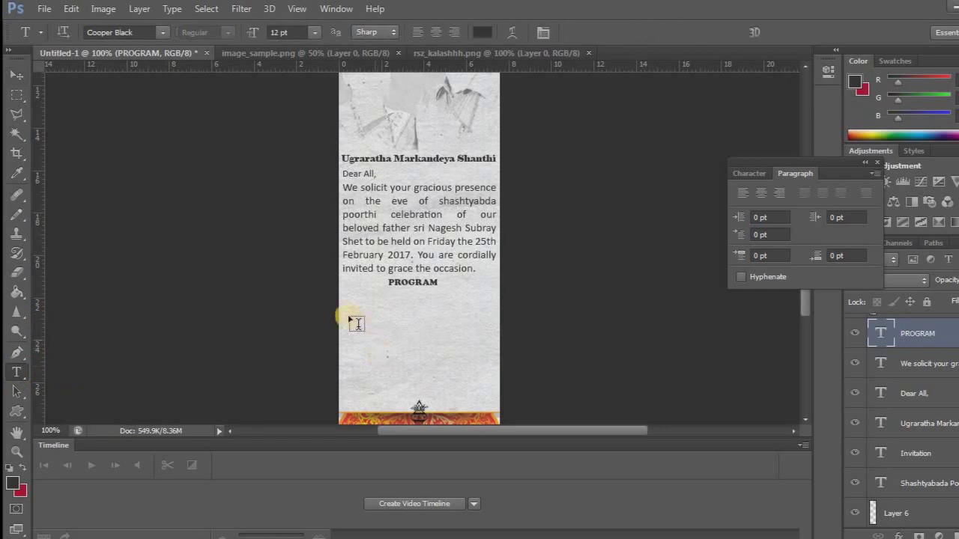
{"action": "left_click", "coordinate": [351, 308]}
{"action": "key", "text": "ctrl+v"}
{"action": "key", "text": "ctrl+a"}
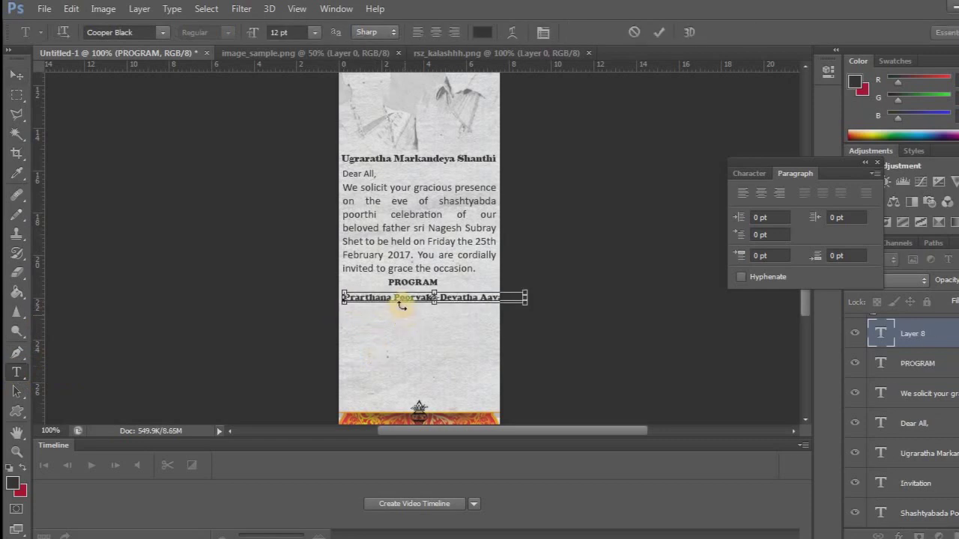
{"action": "left_click", "coordinate": [164, 36]}
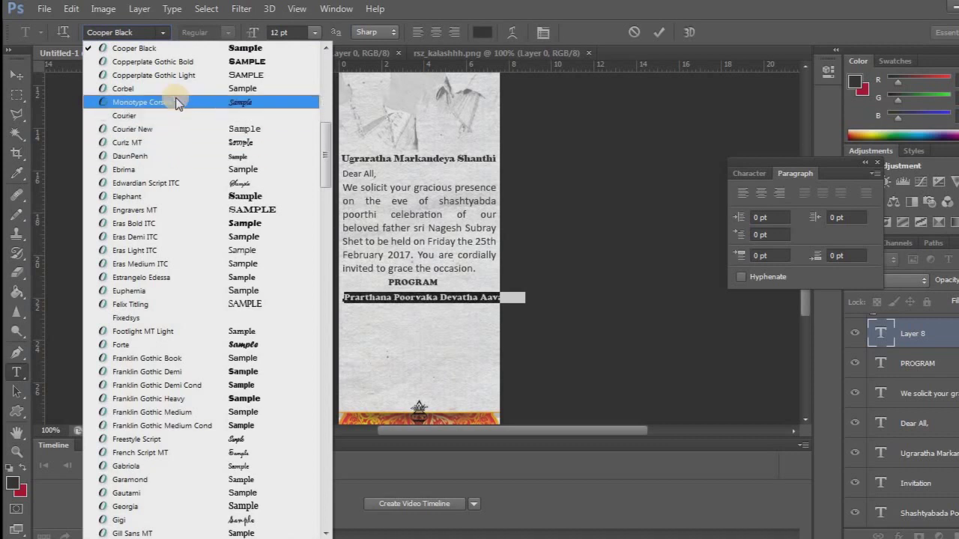
{"action": "scroll", "coordinate": [173, 94], "scroll_direction": "up", "scroll_amount": 3}
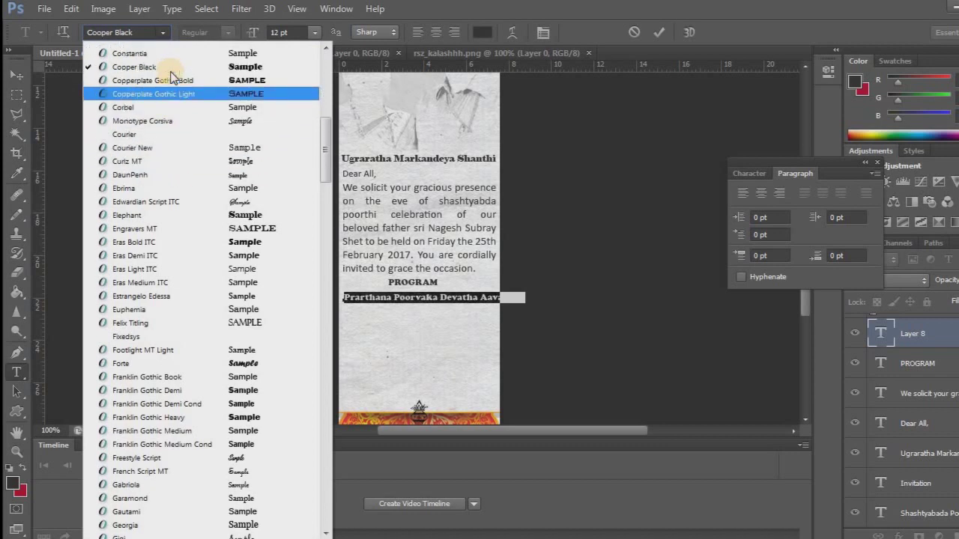
{"action": "scroll", "coordinate": [157, 109], "scroll_direction": "up", "scroll_amount": 2}
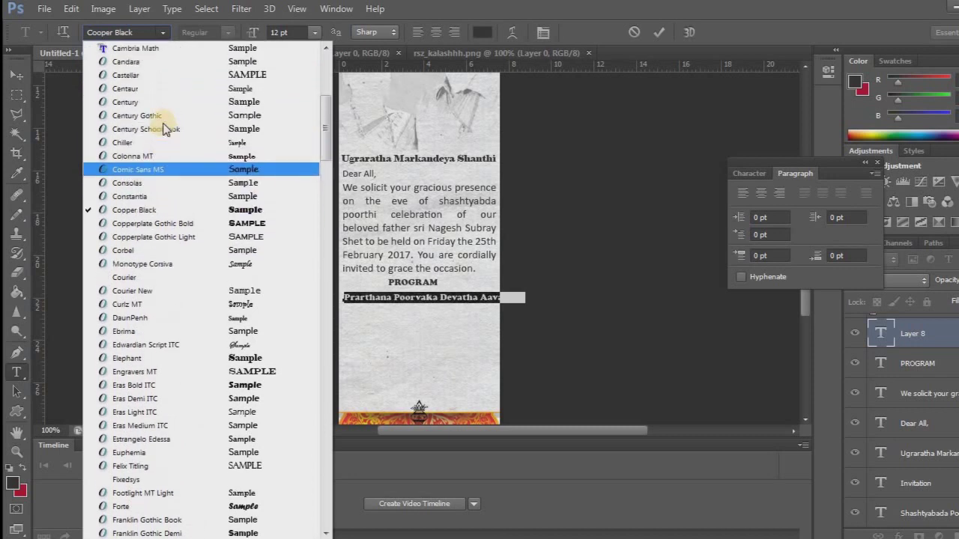
{"action": "scroll", "coordinate": [169, 135], "scroll_direction": "up", "scroll_amount": 3}
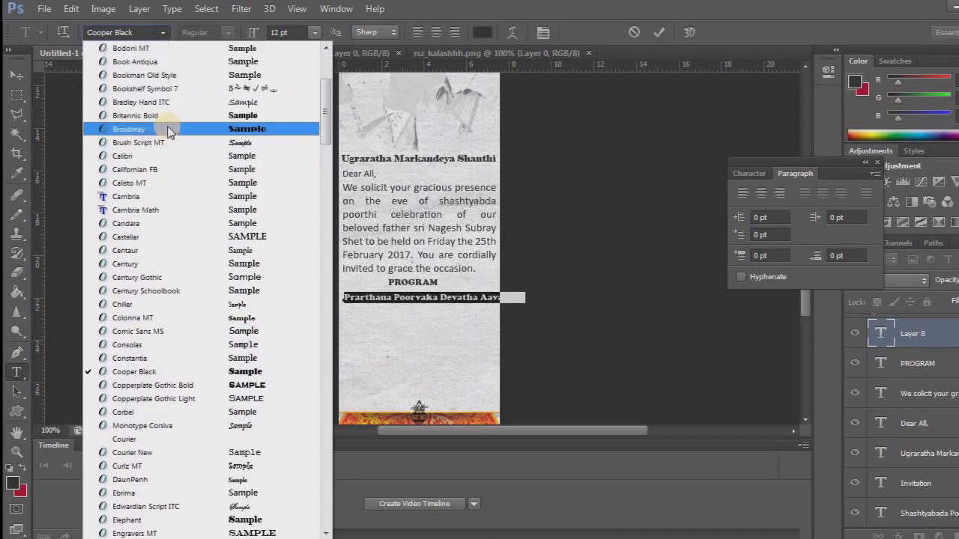
{"action": "left_click", "coordinate": [185, 163]}
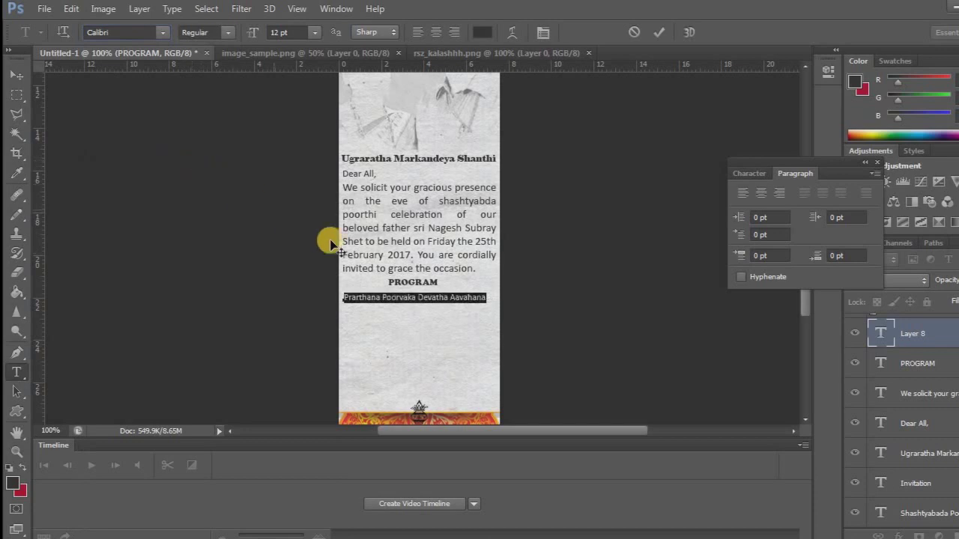
{"action": "left_click", "coordinate": [16, 76]}
{"action": "left_click_drag", "start_coordinate": [457, 303], "coordinate": [454, 302]}
{"action": "key", "text": "Up"}
{"action": "key", "text": "Up"}
{"action": "key", "text": "Up"}
{"action": "key", "text": "Down"}
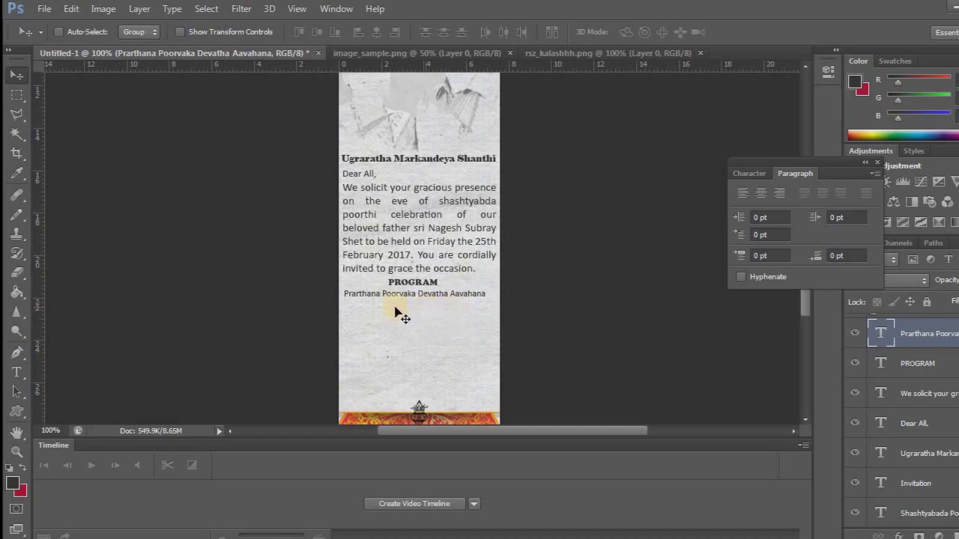
Copy the 'Pradana Havana, Poornahuthi,' line from the notes.
{"action": "key", "text": "alt+Tab"}
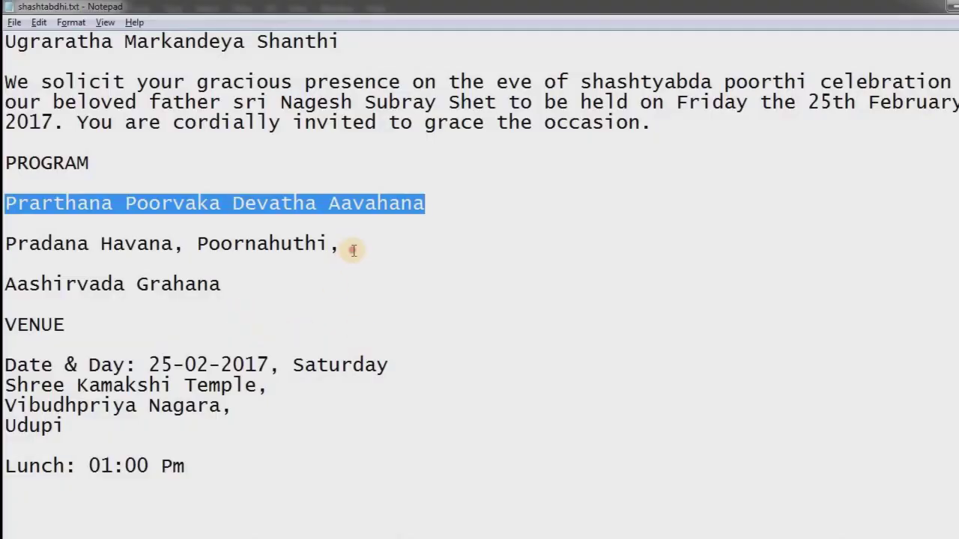
{"action": "left_click_drag", "start_coordinate": [353, 250], "coordinate": [10, 241]}
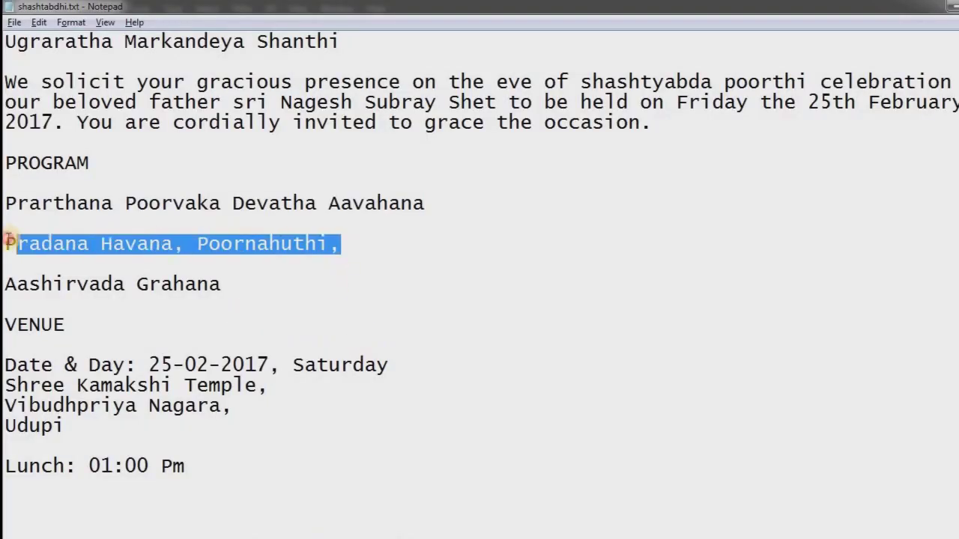
{"action": "key", "text": "alt+Tab"}
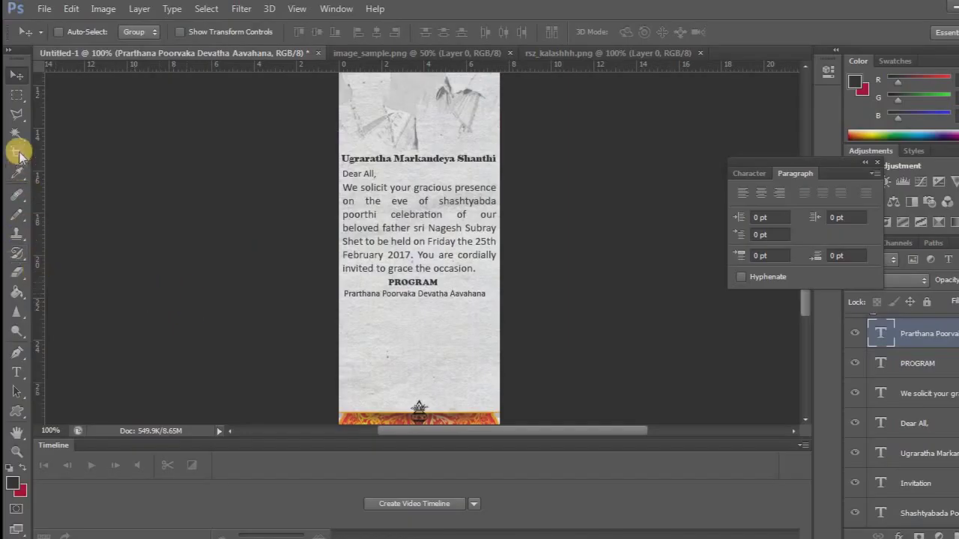
Paste 'Pradana Havana, Poornahuthi,' as a new text line under the Prarthana line.
{"action": "left_click", "coordinate": [16, 372]}
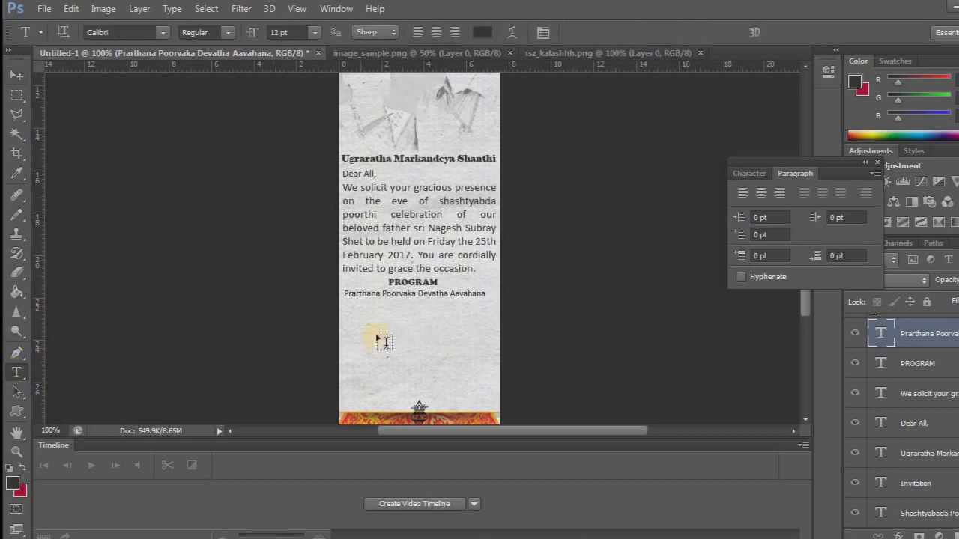
{"action": "left_click", "coordinate": [346, 301]}
{"action": "type", "text": "Pradana Havana, Poornahuthi,"}
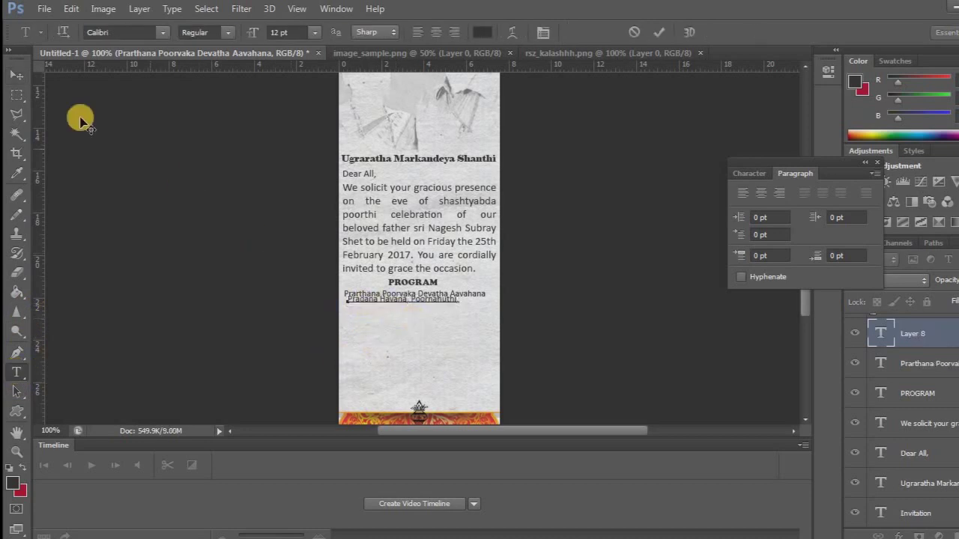
{"action": "left_click", "coordinate": [15, 75]}
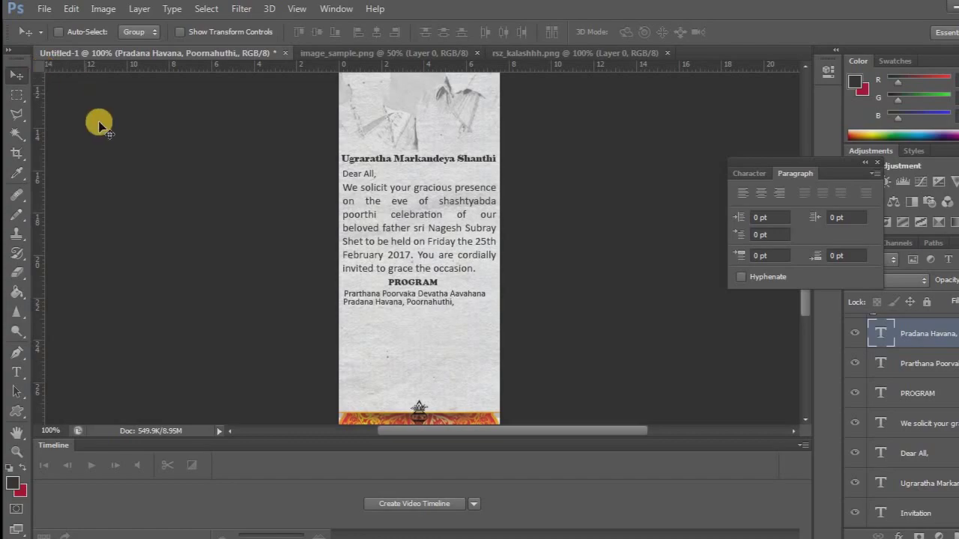
Copy 'Aashirvada Grahana' from the notes, paste it below, and shift it left to align.
{"action": "key", "text": "alt+Tab"}
{"action": "left_click_drag", "start_coordinate": [295, 280], "coordinate": [6, 280]}
{"action": "key", "text": "ctrl+c"}
{"action": "key", "text": "alt+Tab"}
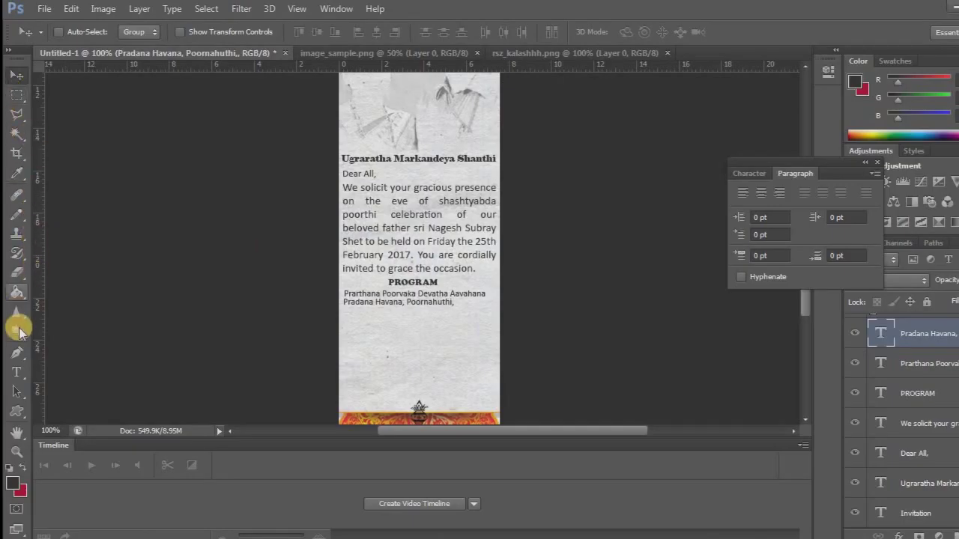
{"action": "left_click", "coordinate": [17, 372]}
{"action": "left_click", "coordinate": [373, 309]}
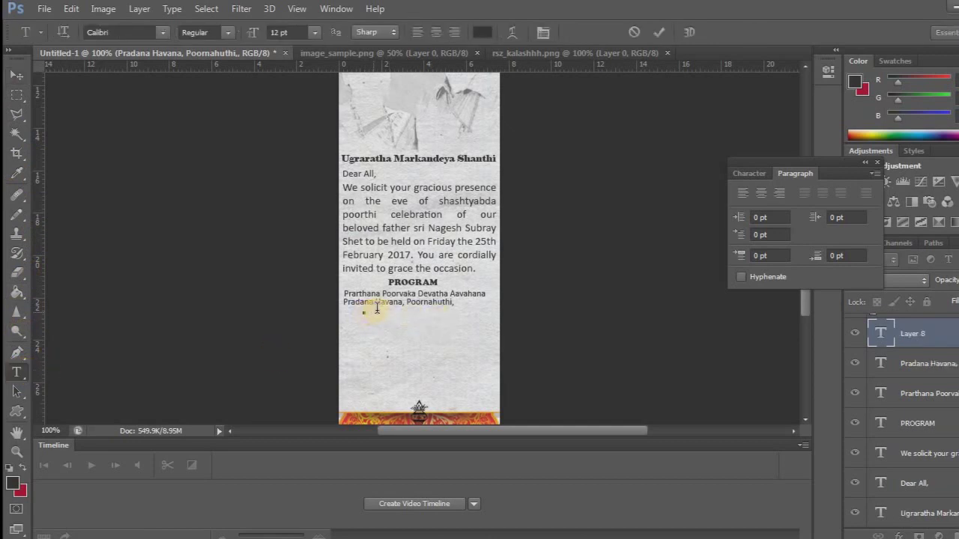
{"action": "key", "text": "ctrl+v"}
{"action": "left_click", "coordinate": [16, 75]}
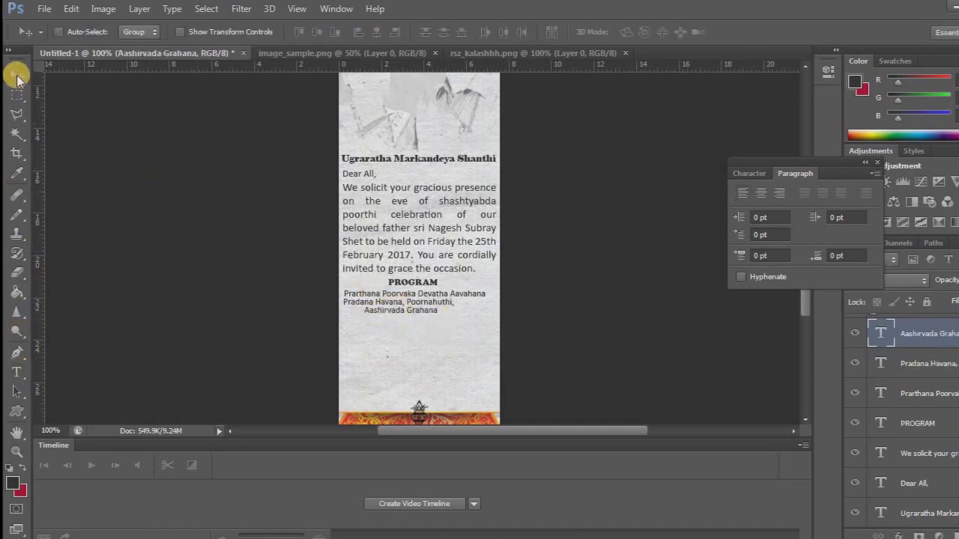
{"action": "key", "text": "Left"}
{"action": "key", "text": "Left"}
{"action": "key", "text": "Left"}
{"action": "key", "text": "Left"}
{"action": "key", "text": "Left"}
{"action": "key", "text": "Left"}
{"action": "key", "text": "Left"}
{"action": "key", "text": "Left"}
{"action": "key", "text": "Left"}
{"action": "key", "text": "Left"}
{"action": "key", "text": "Left"}
{"action": "key", "text": "Left"}
{"action": "key", "text": "Left"}
{"action": "key", "text": "Left"}
{"action": "key", "text": "Left"}
{"action": "key", "text": "Left"}
{"action": "key", "text": "Left"}
{"action": "key", "text": "Left"}
{"action": "key", "text": "Left"}
{"action": "key", "text": "Left"}
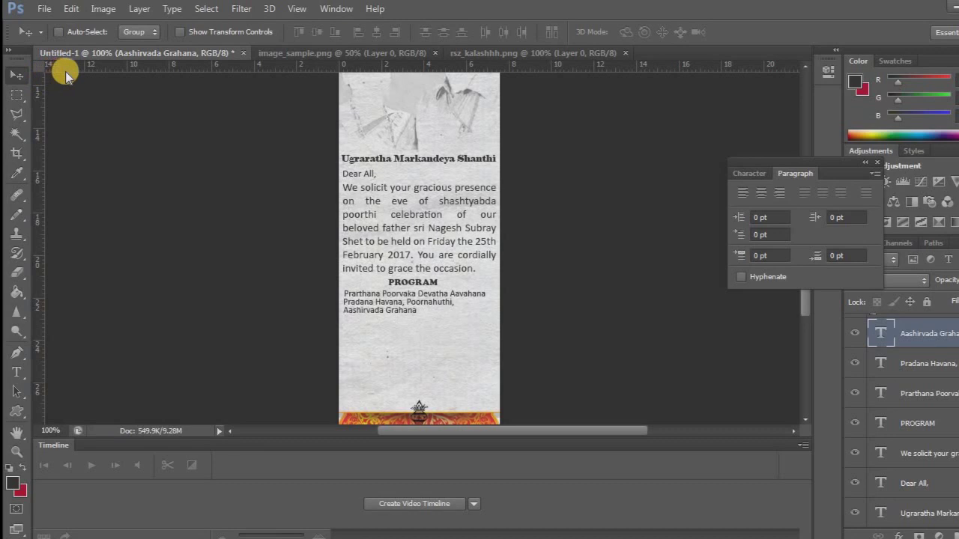
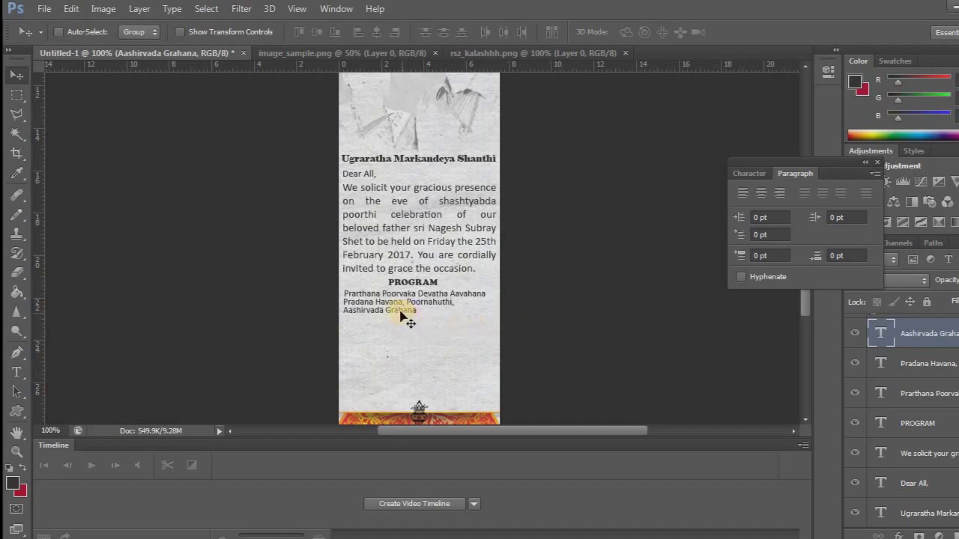
Review the program text layers, then bring up the reference invitation in Photo Viewer.
{"action": "left_click", "coordinate": [914, 367]}
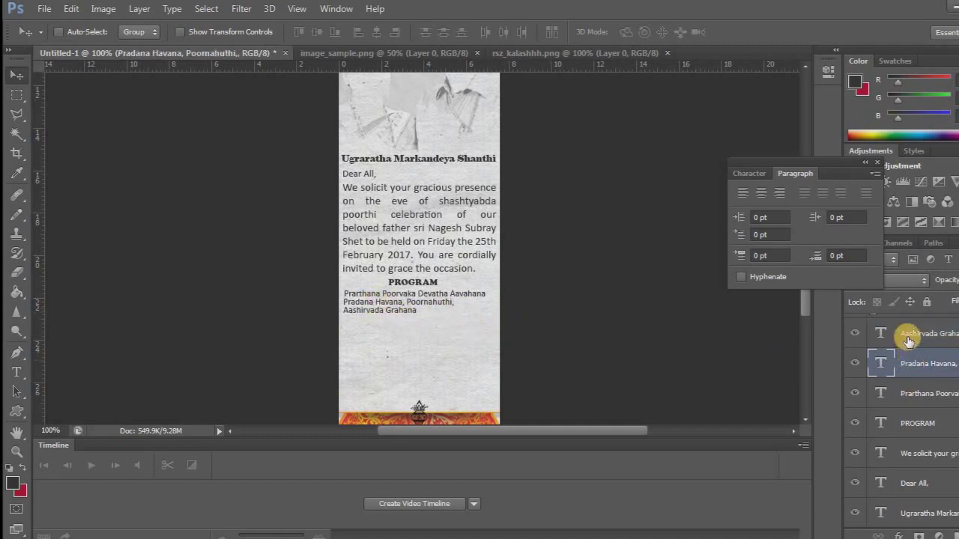
{"action": "left_click", "coordinate": [909, 338]}
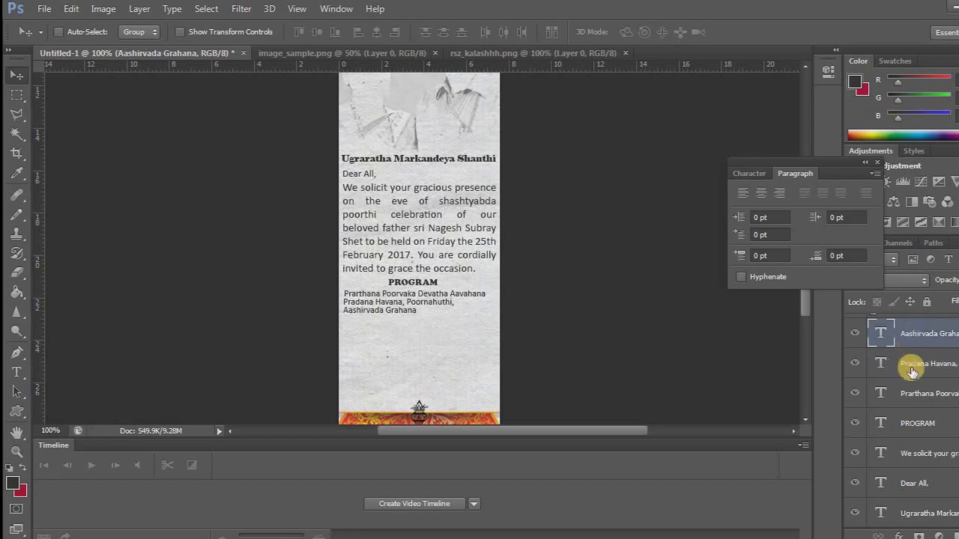
{"action": "scroll", "coordinate": [913, 372], "scroll_direction": "up", "scroll_amount": 1}
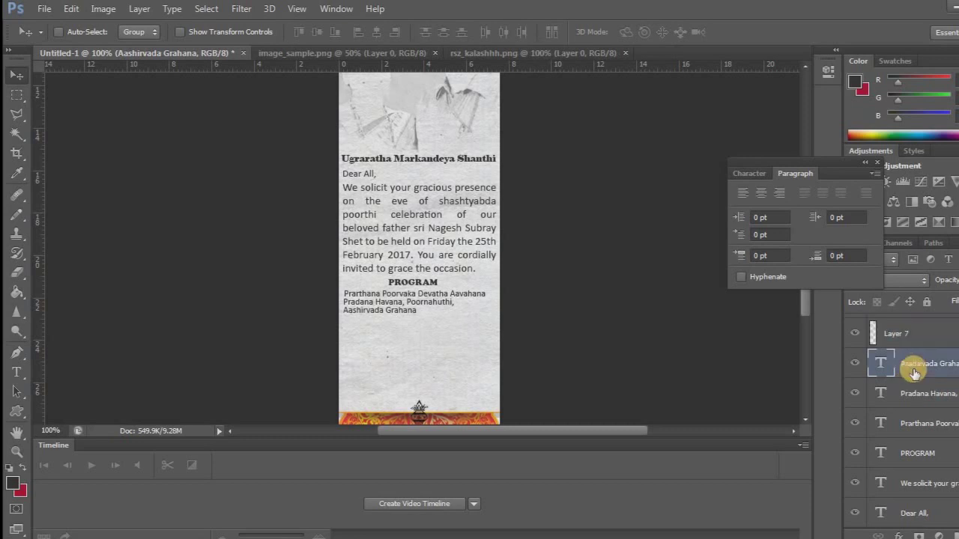
{"action": "left_click", "coordinate": [926, 424]}
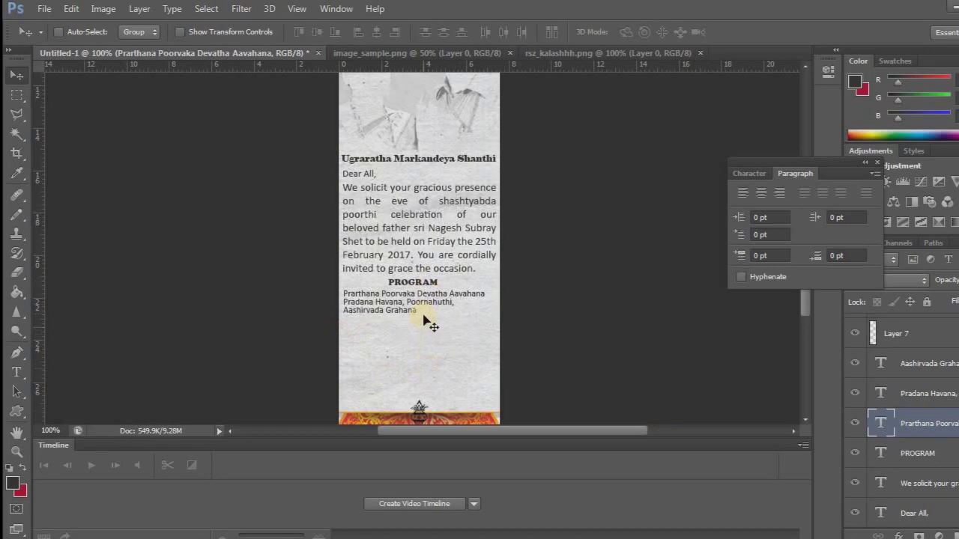
{"action": "scroll", "coordinate": [450, 338], "scroll_direction": "down", "scroll_amount": 1}
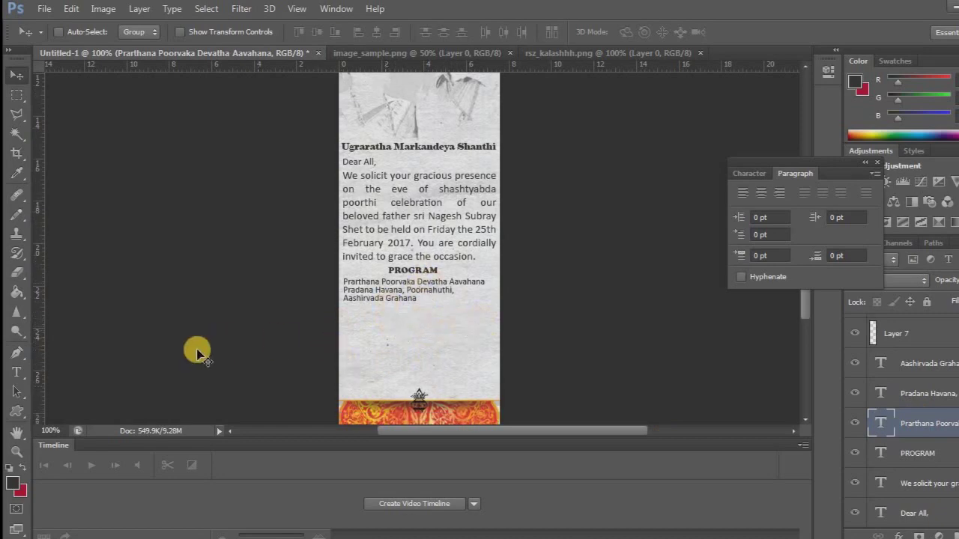
{"action": "key", "text": "alt+Tab"}
{"action": "key", "text": "alt+Tab"}
{"action": "key", "text": "Tab"}
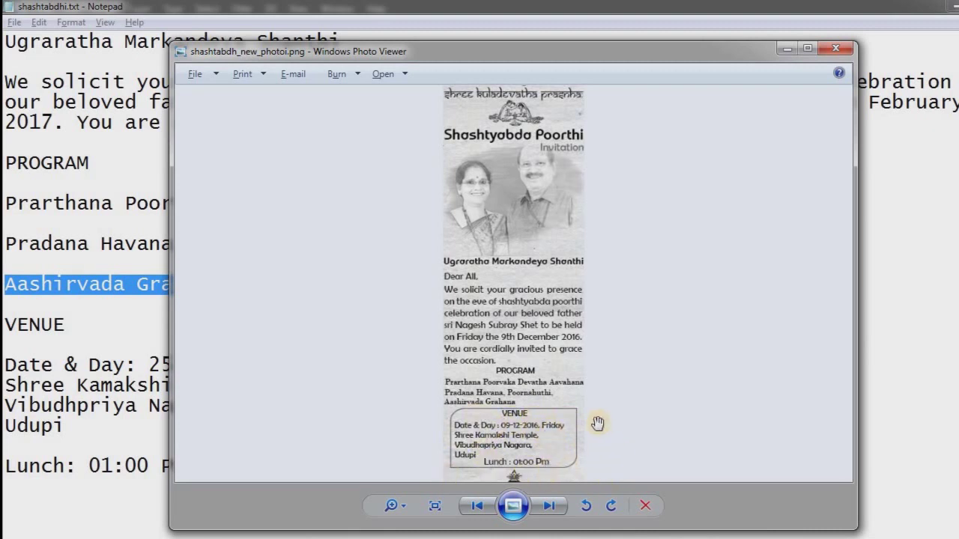
Leave the reference image and return to the invitation card in Photoshop.
{"action": "key", "text": "alt+Tab"}
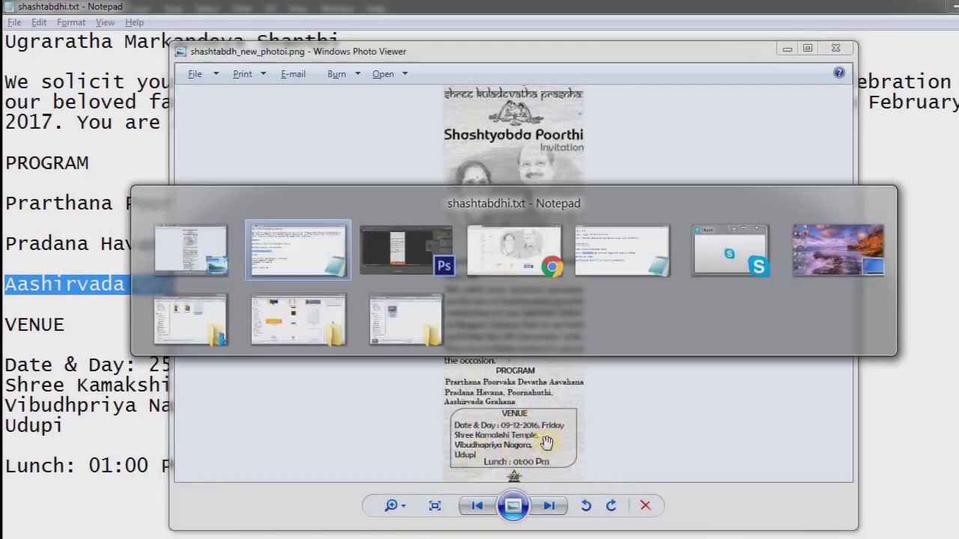
{"action": "key", "text": "Tab"}
Open transperent.png and drag its rounded frame onto the invitation card.
{"action": "left_click", "coordinate": [44, 8]}
{"action": "left_click", "coordinate": [75, 41]}
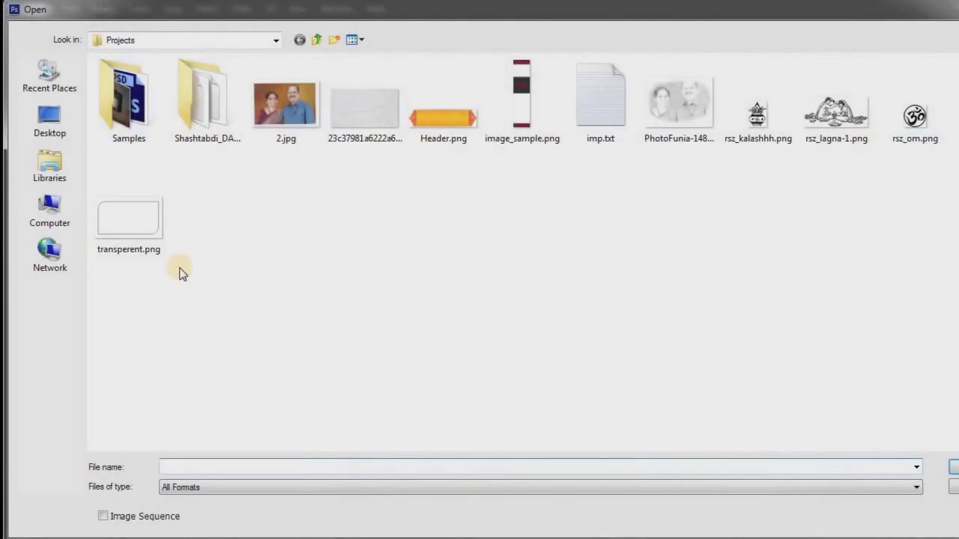
{"action": "left_click", "coordinate": [128, 240]}
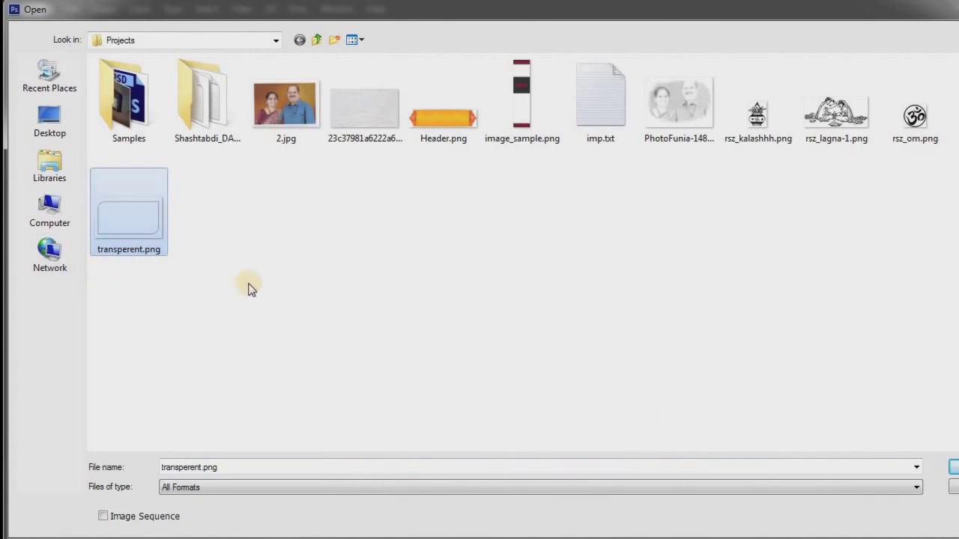
{"action": "key", "text": "Return"}
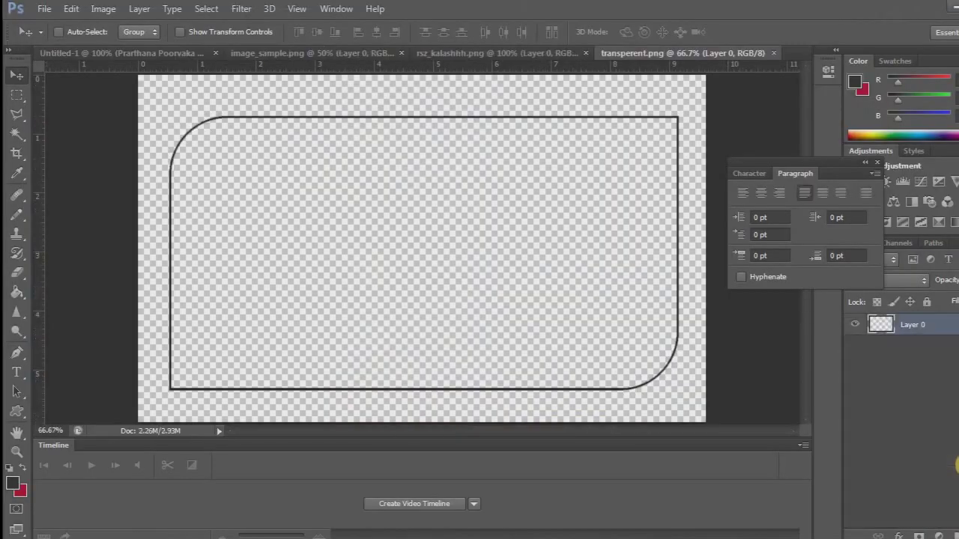
{"action": "left_click", "coordinate": [168, 54]}
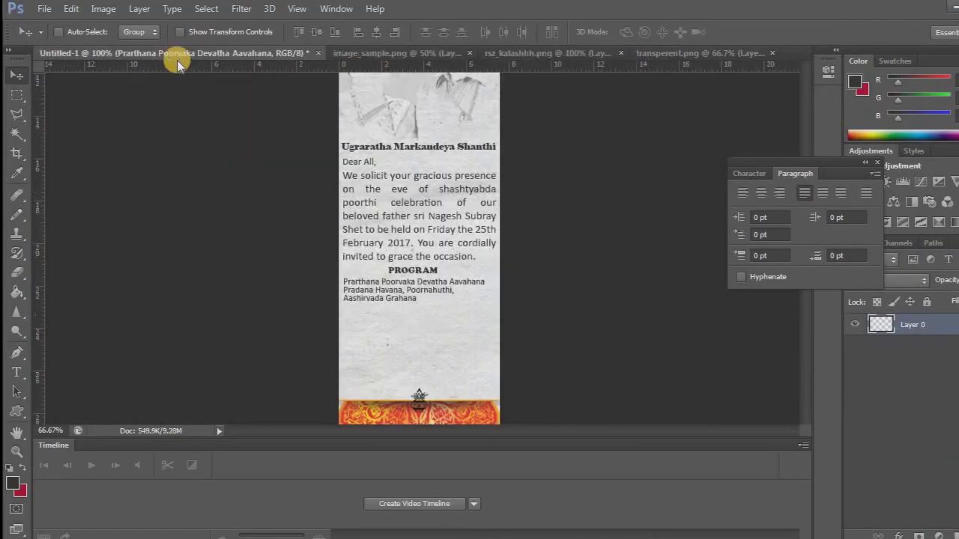
{"action": "left_click_drag", "start_coordinate": [305, 124], "coordinate": [412, 217]}
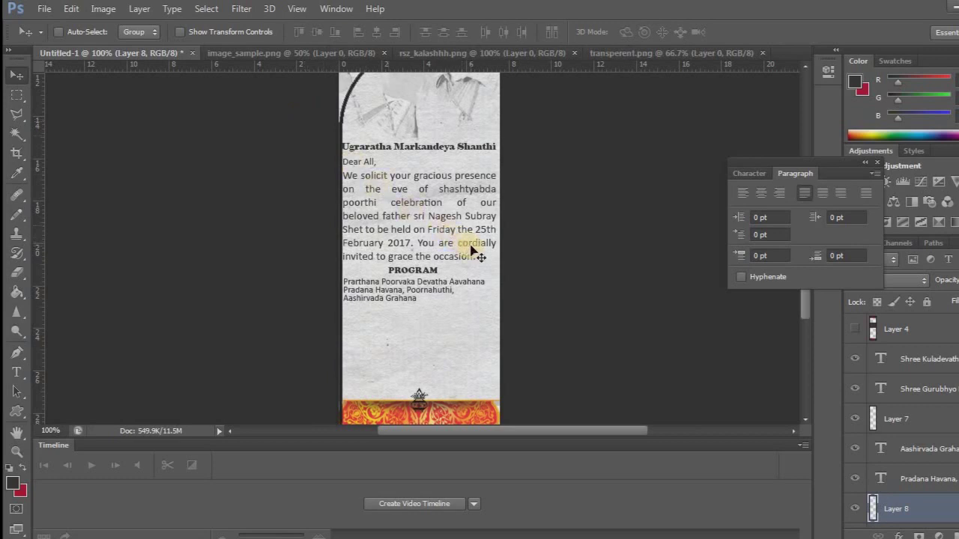
{"action": "scroll", "coordinate": [472, 252], "scroll_direction": "down", "scroll_amount": 1}
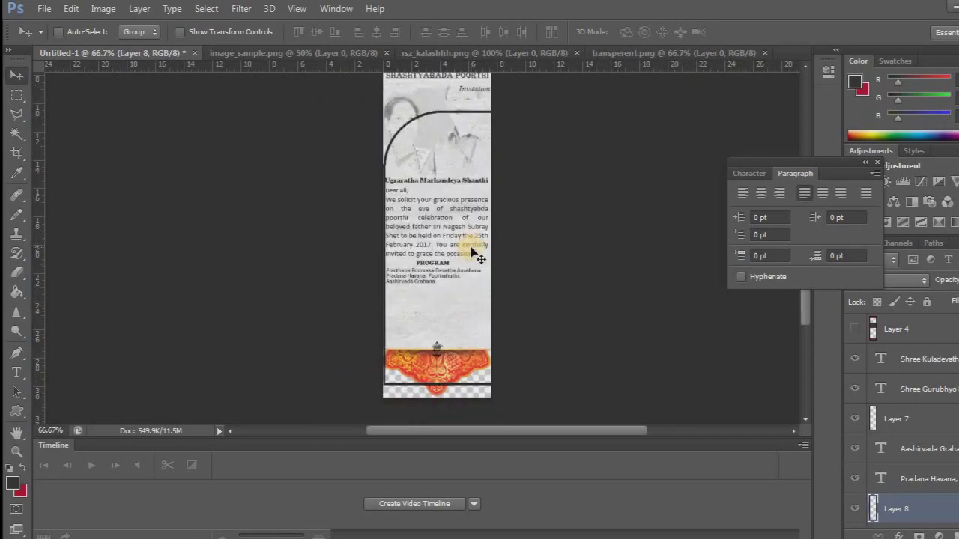
Scale the frame to about 19%, nudge it left, and compare against the reference.
{"action": "key", "text": "ctrl+t"}
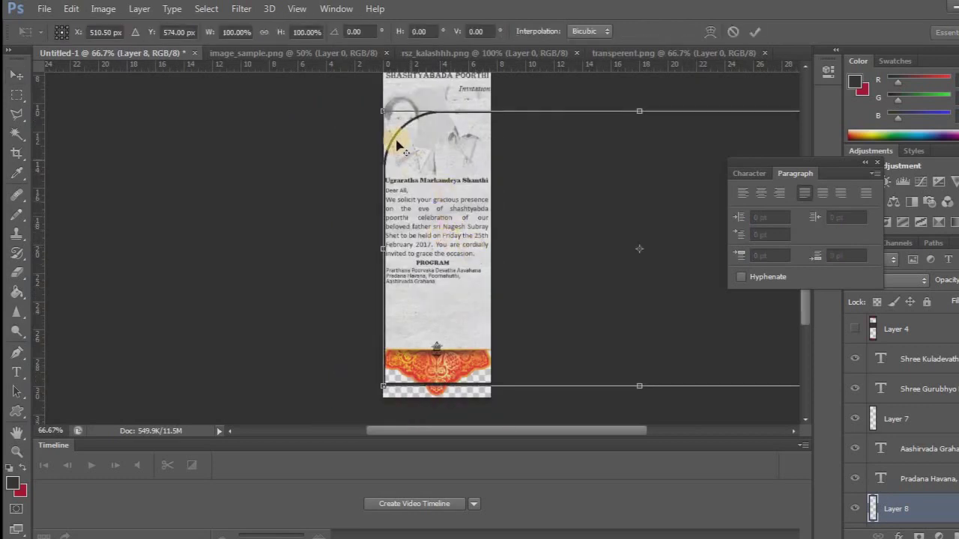
{"action": "left_click_drag", "start_coordinate": [380, 111], "coordinate": [422, 314]}
{"action": "key", "text": "Left"}
{"action": "key", "text": "Left"}
{"action": "key", "text": "Left"}
{"action": "key", "text": "Left"}
{"action": "key", "text": "Left"}
{"action": "key", "text": "Left"}
{"action": "key", "text": "Left"}
{"action": "key", "text": "Left"}
{"action": "key", "text": "Left"}
{"action": "key", "text": "Left"}
{"action": "key", "text": "Left"}
{"action": "key", "text": "Left"}
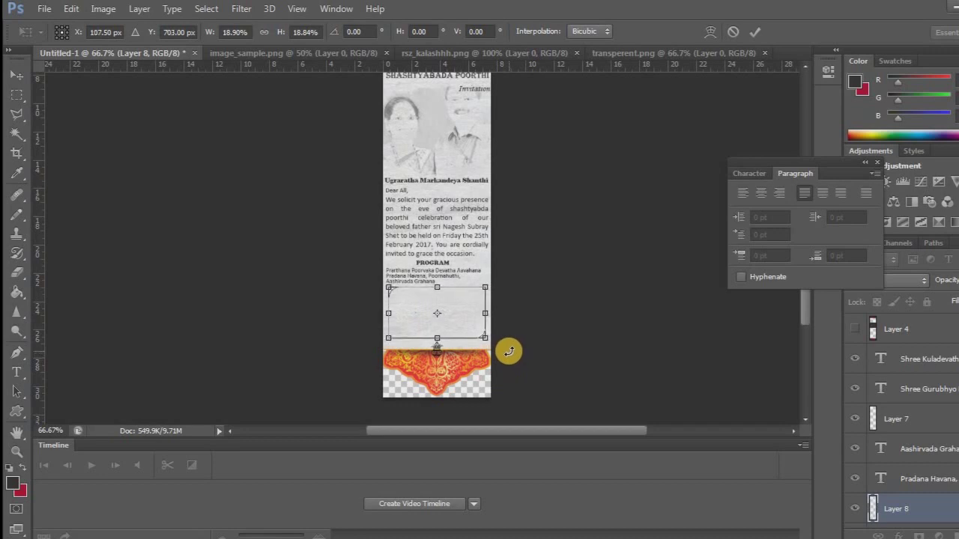
{"action": "key", "text": "Return"}
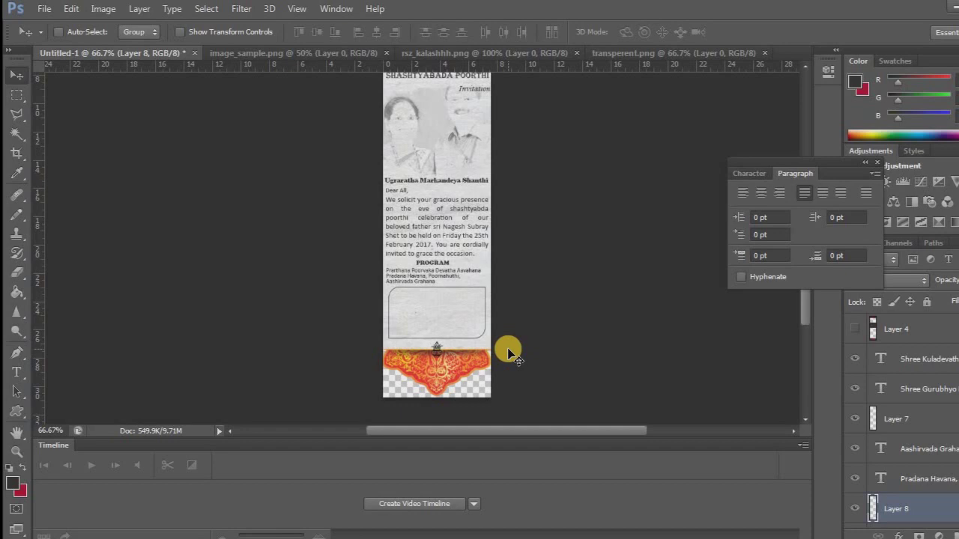
{"action": "key", "text": "alt+Tab"}
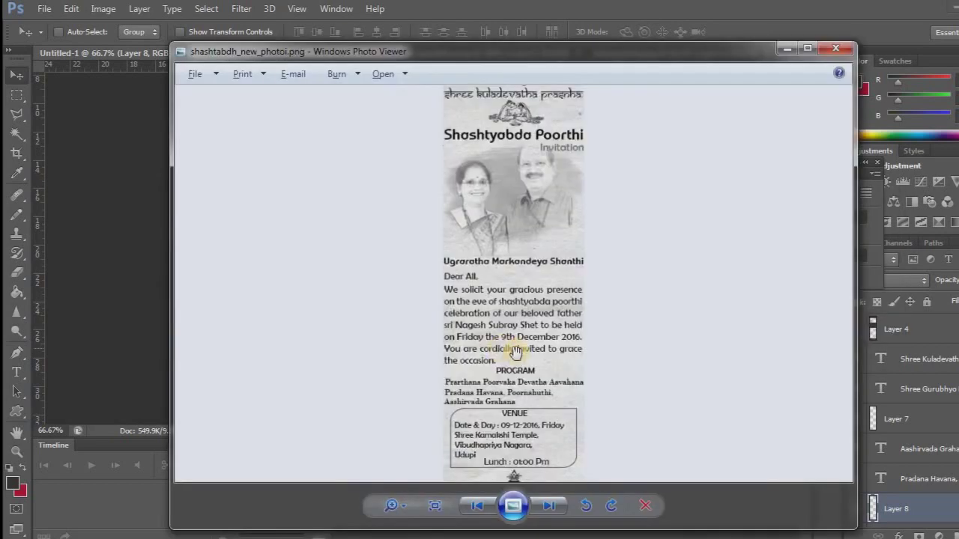
{"action": "scroll", "coordinate": [534, 446], "scroll_direction": "down", "scroll_amount": 1}
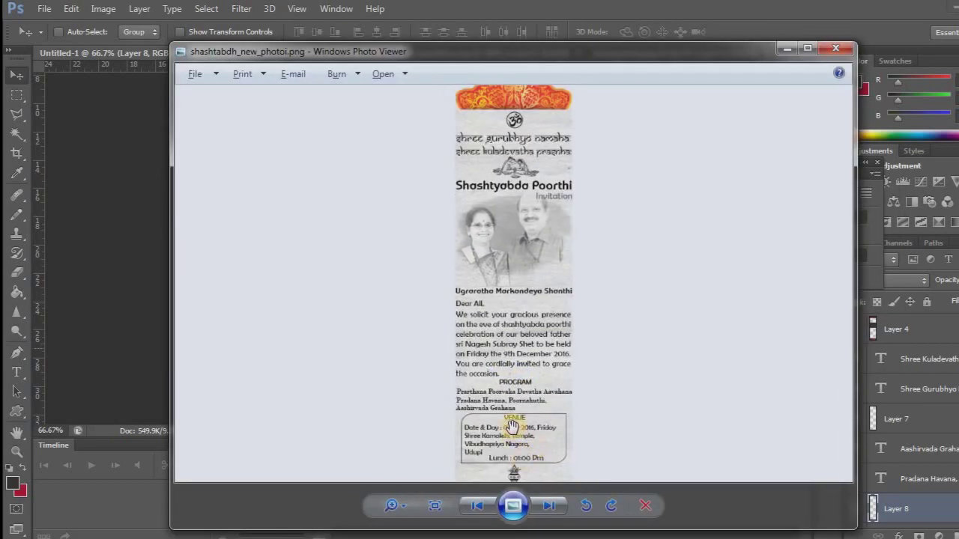
{"action": "key", "text": "alt+Tab"}
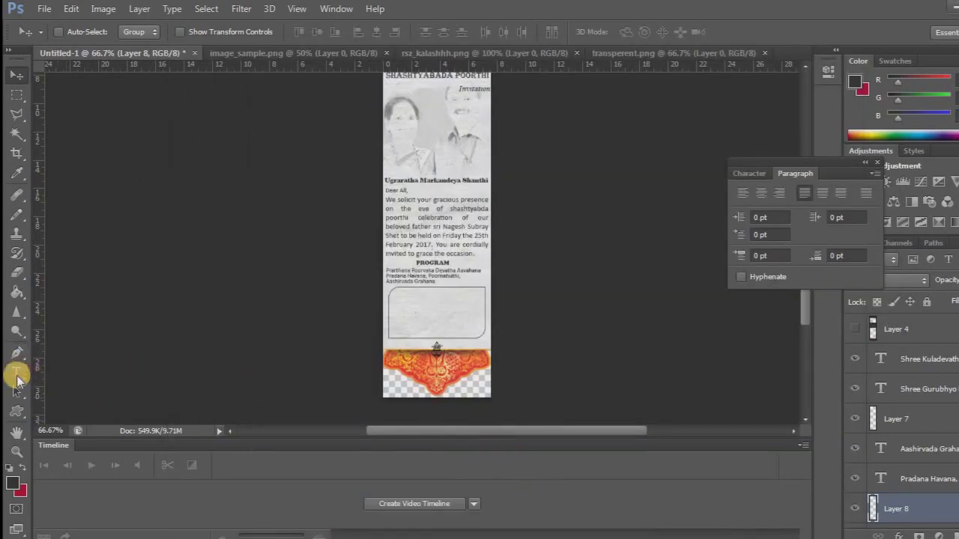
Type 'Venue' inside the frame and zoom in on the venue box.
{"action": "left_click", "coordinate": [16, 375]}
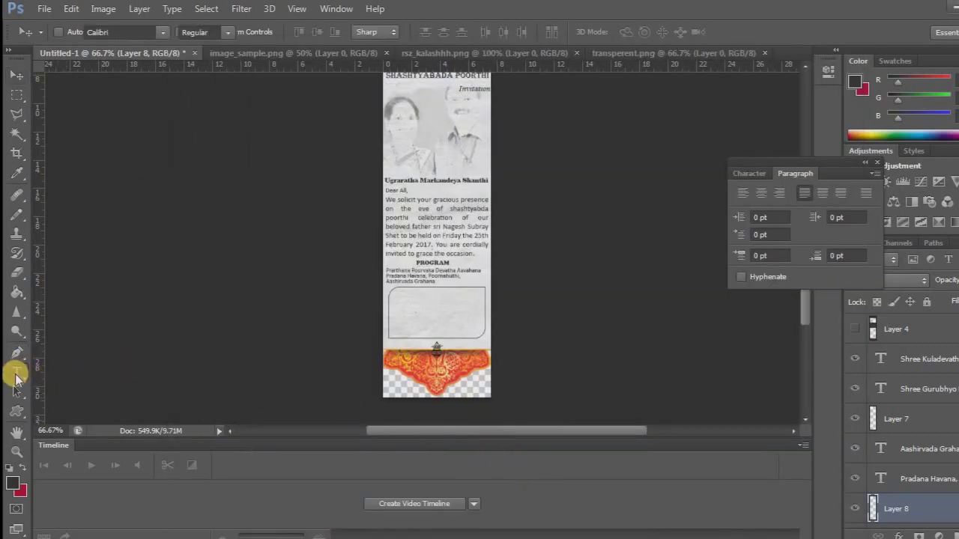
{"action": "left_click", "coordinate": [427, 293]}
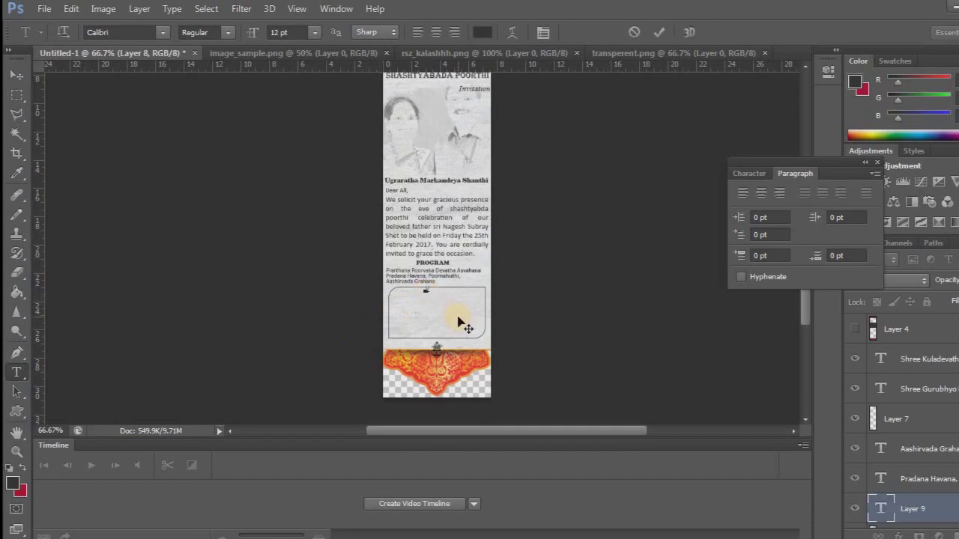
{"action": "type", "text": "Venue"}
{"action": "left_click", "coordinate": [16, 451]}
{"action": "left_click", "coordinate": [442, 298]}
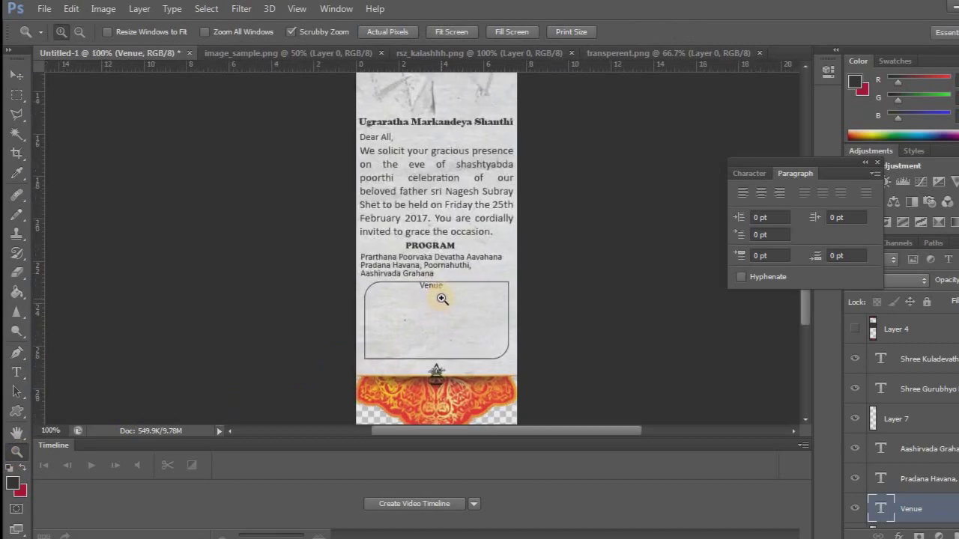
{"action": "left_click", "coordinate": [441, 298]}
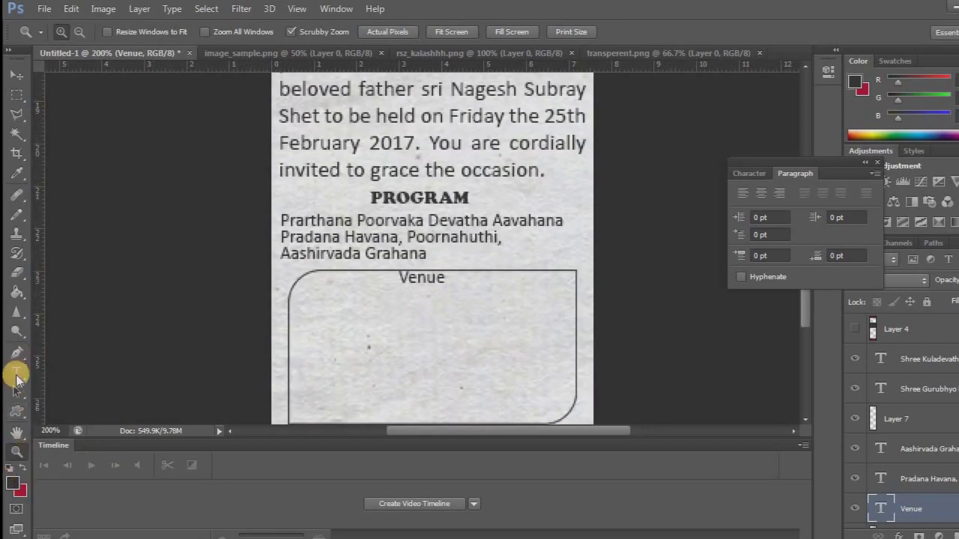
Set the Venue heading to Copperplate Gothic Bold at 15 pt.
{"action": "left_click", "coordinate": [16, 375]}
{"action": "double_click", "coordinate": [413, 276]}
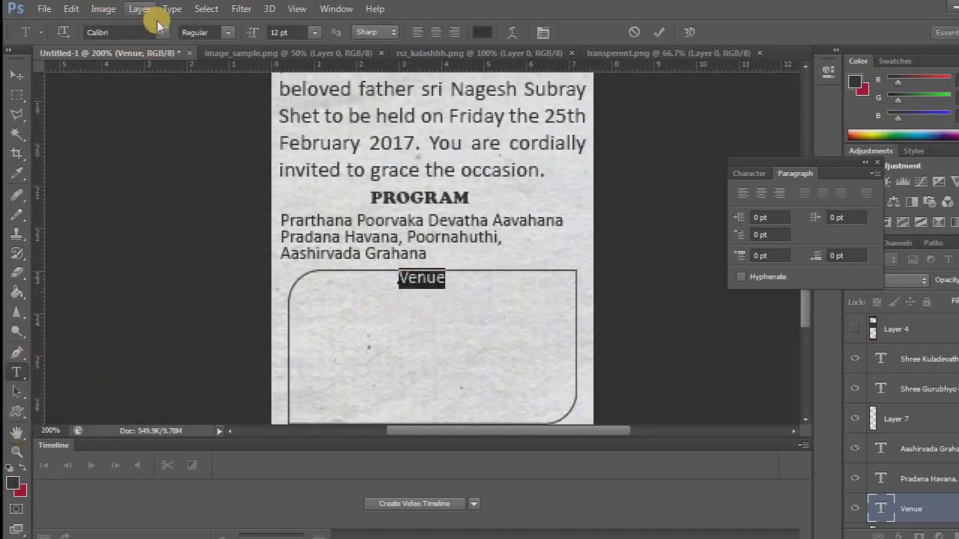
{"action": "left_click", "coordinate": [162, 35]}
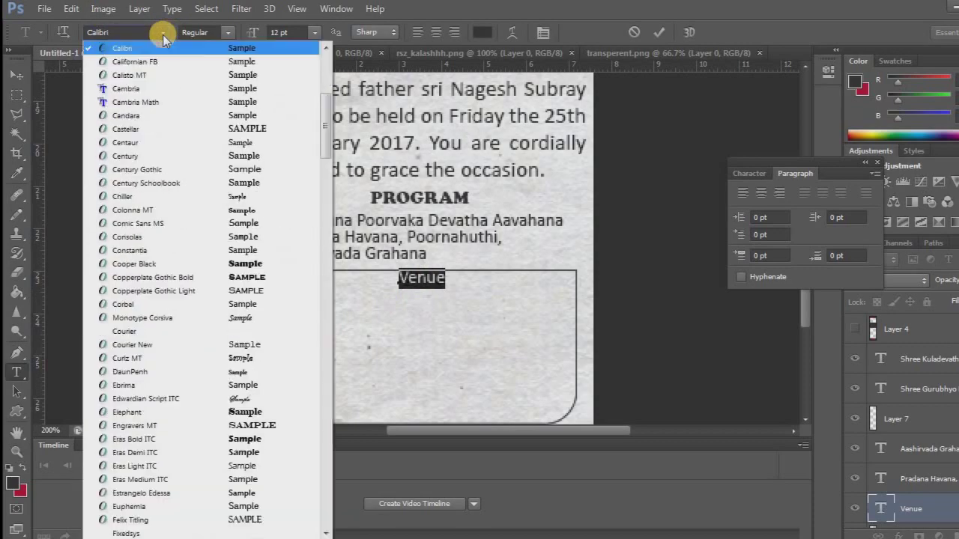
{"action": "left_click", "coordinate": [200, 278]}
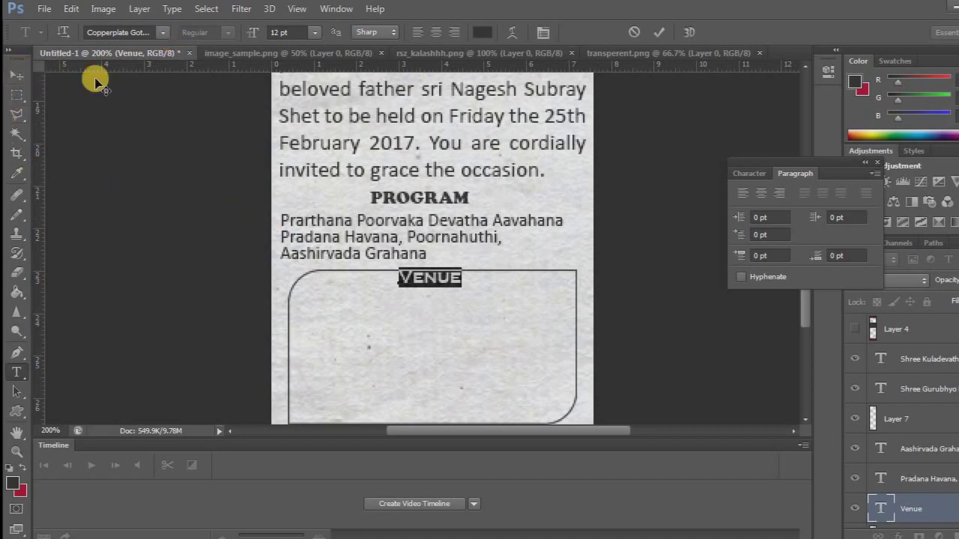
{"action": "left_click", "coordinate": [275, 32]}
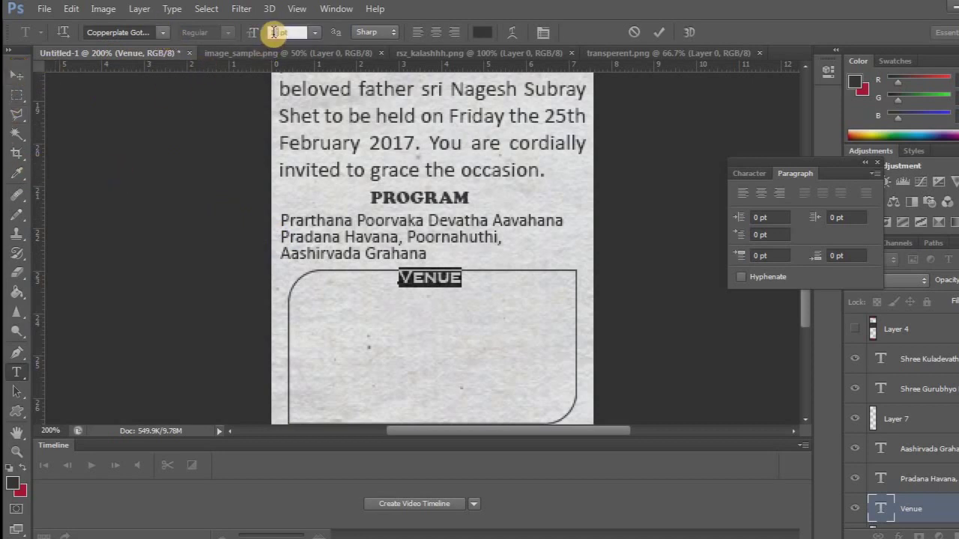
{"action": "type", "text": "15"}
{"action": "key", "text": "Return"}
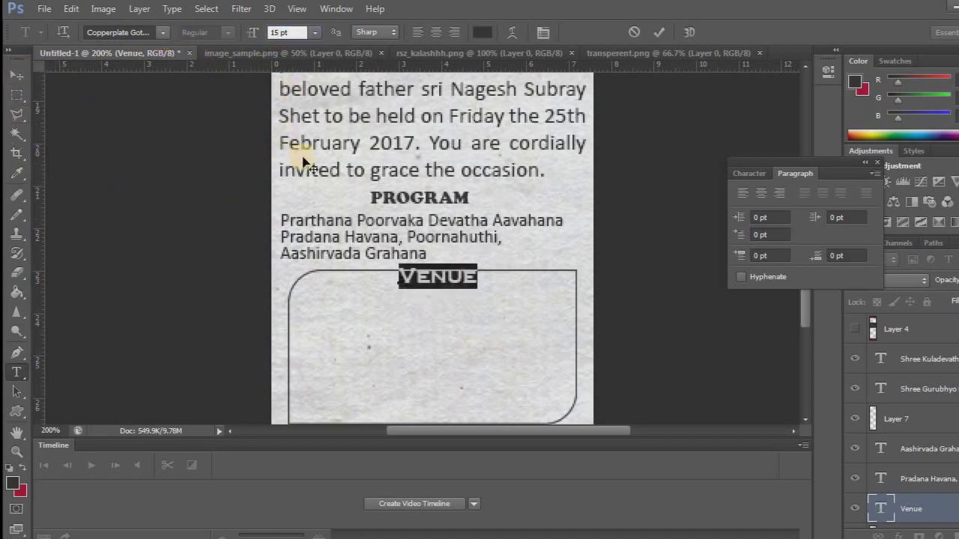
Nudge the Venue heading down and sideways into place at the top of the box.
{"action": "left_click", "coordinate": [17, 76]}
{"action": "key", "text": "Down"}
{"action": "key", "text": "Down"}
{"action": "key", "text": "Down"}
{"action": "key", "text": "Left"}
{"action": "key", "text": "Left"}
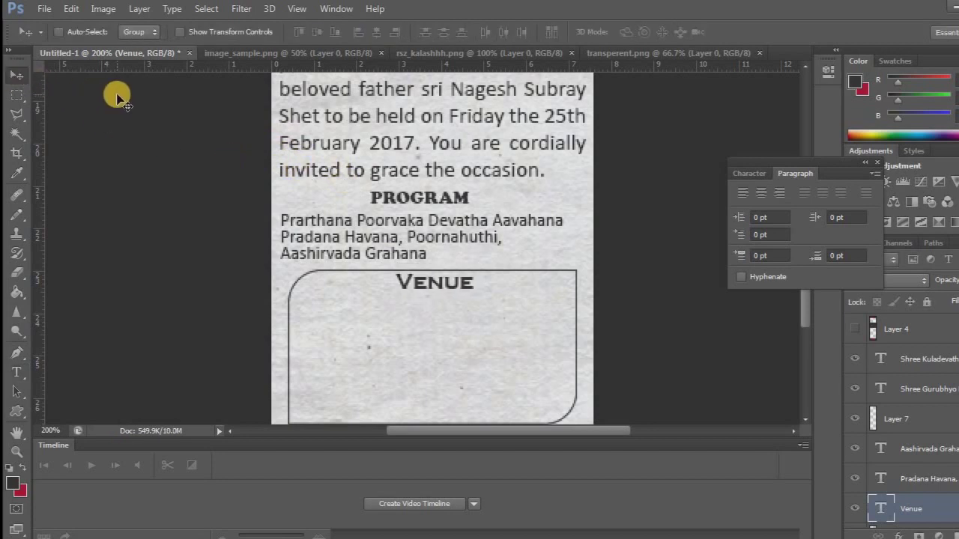
{"action": "key", "text": "Right"}
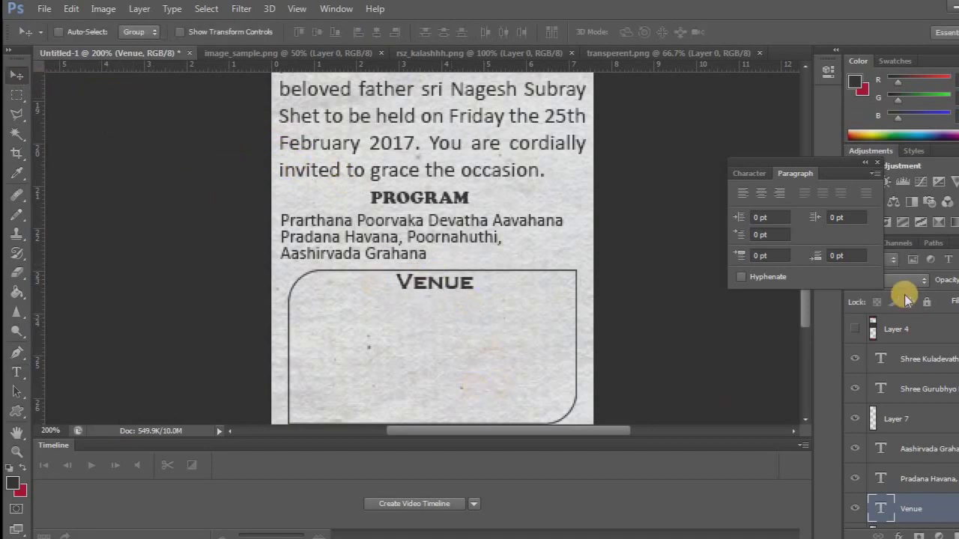
{"action": "scroll", "coordinate": [806, 342], "scroll_direction": "down", "scroll_amount": 5}
Copy the Date & Day line from the Notepad text file.
{"action": "key", "text": "alt+Tab"}
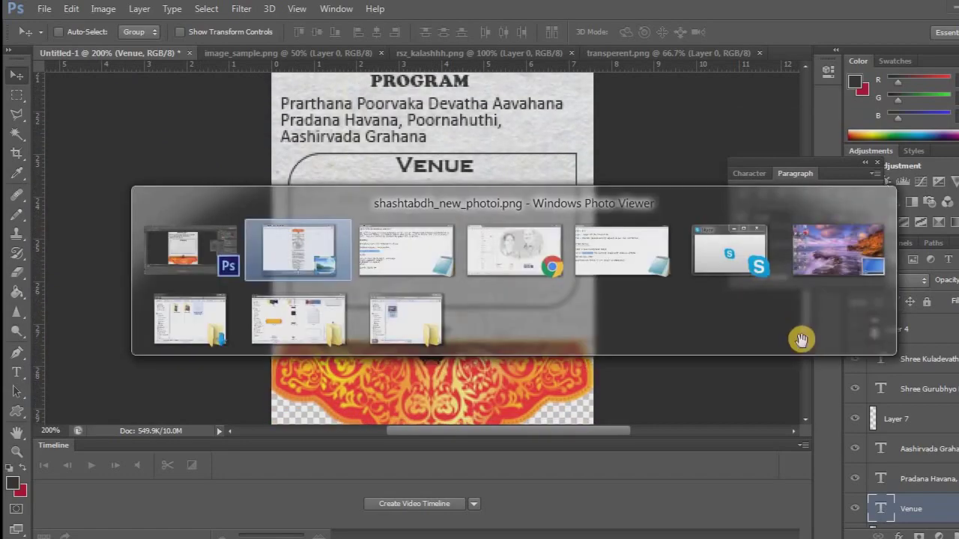
{"action": "key", "text": "alt+Tab"}
{"action": "key", "text": "alt+Tab"}
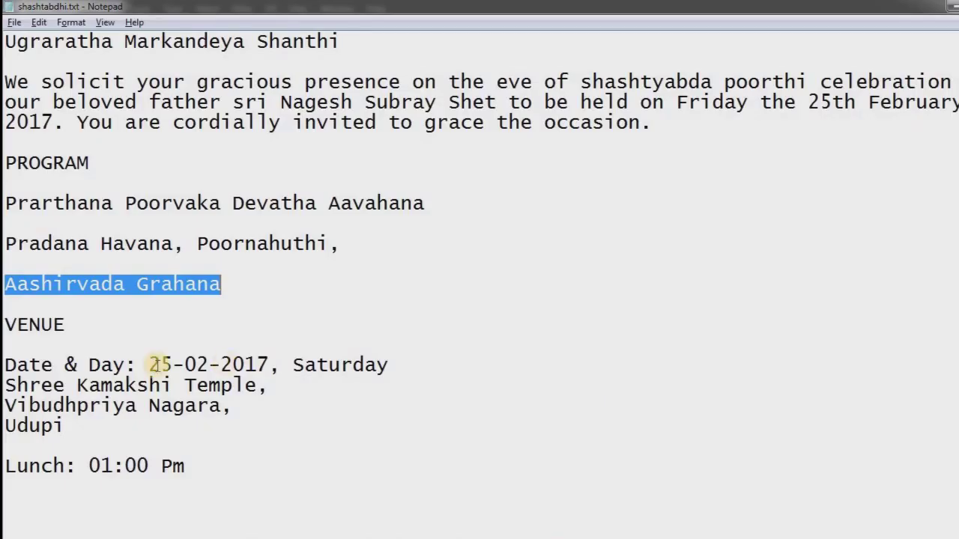
{"action": "left_click_drag", "start_coordinate": [390, 364], "coordinate": [5, 365]}
{"action": "key", "text": "ctrl+c"}
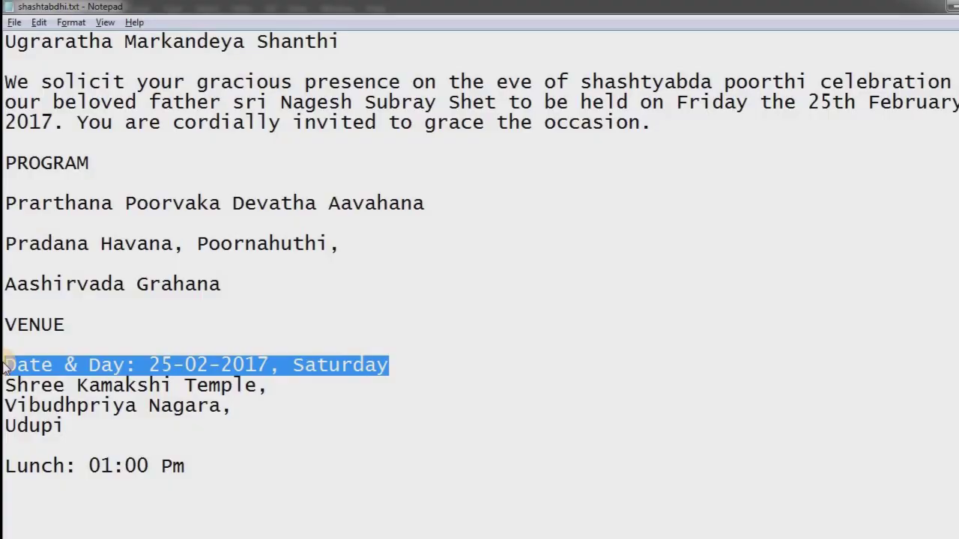
{"action": "key", "text": "alt+Tab"}
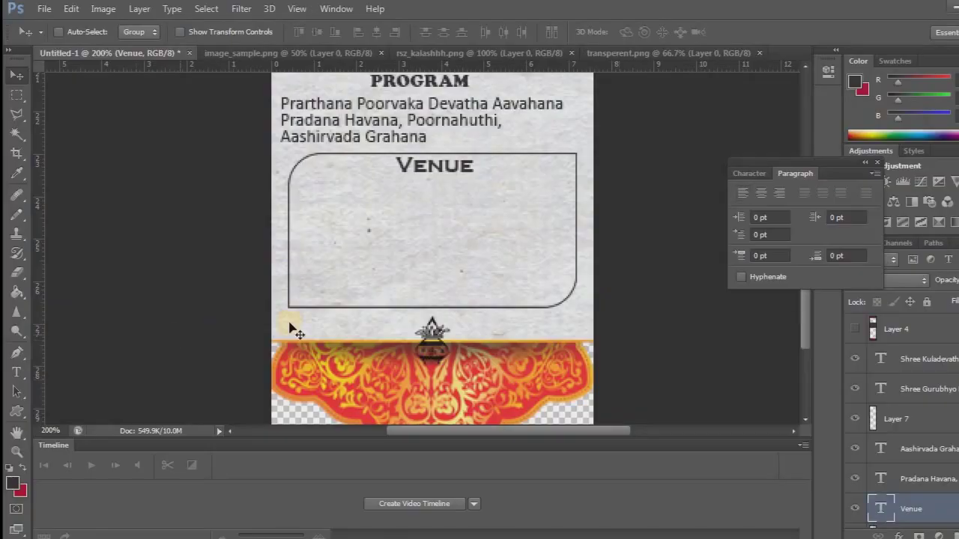
Paste the Date & Day line into the Venue box and set it in Calibri.
{"action": "left_click", "coordinate": [16, 372]}
{"action": "left_click", "coordinate": [292, 196]}
{"action": "key", "text": "ctrl+v"}
{"action": "key", "text": "ctrl+a"}
{"action": "left_click", "coordinate": [162, 32]}
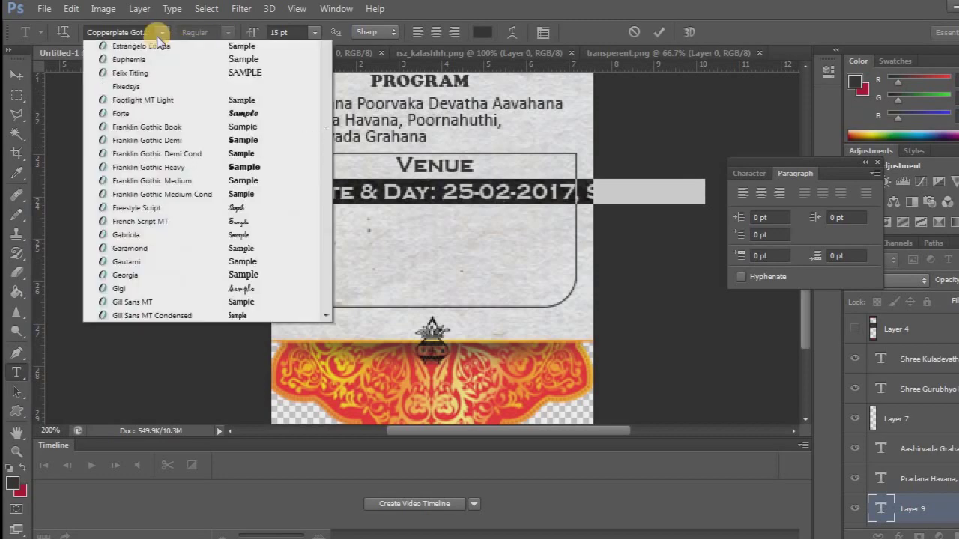
{"action": "scroll", "coordinate": [207, 230], "scroll_direction": "up", "scroll_amount": 5}
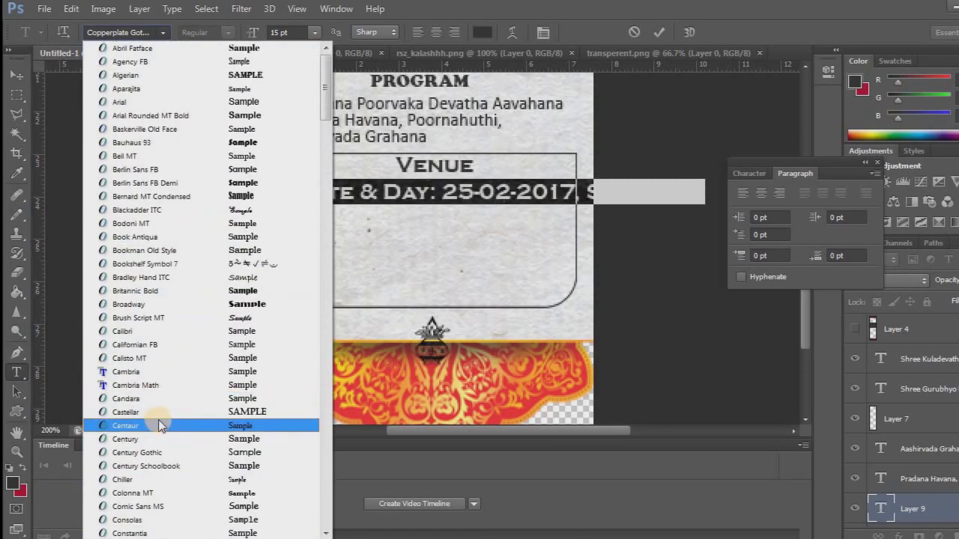
{"action": "left_click", "coordinate": [164, 332]}
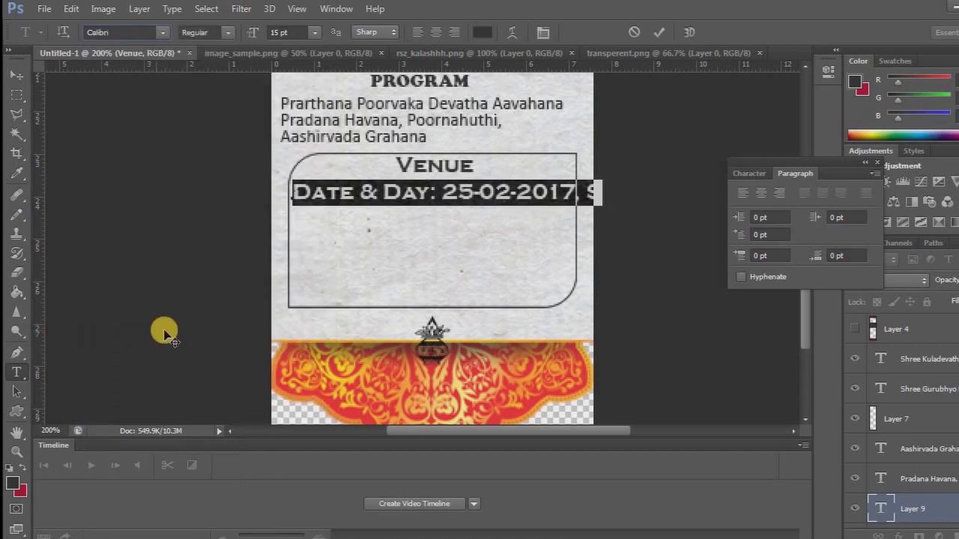
Size the date line to 13.4 pt and nudge it up inside the box.
{"action": "left_click_drag", "start_coordinate": [278, 32], "coordinate": [270, 34]}
{"action": "type", "text": "12"}
{"action": "key", "text": "Return"}
{"action": "type", "text": "1"}
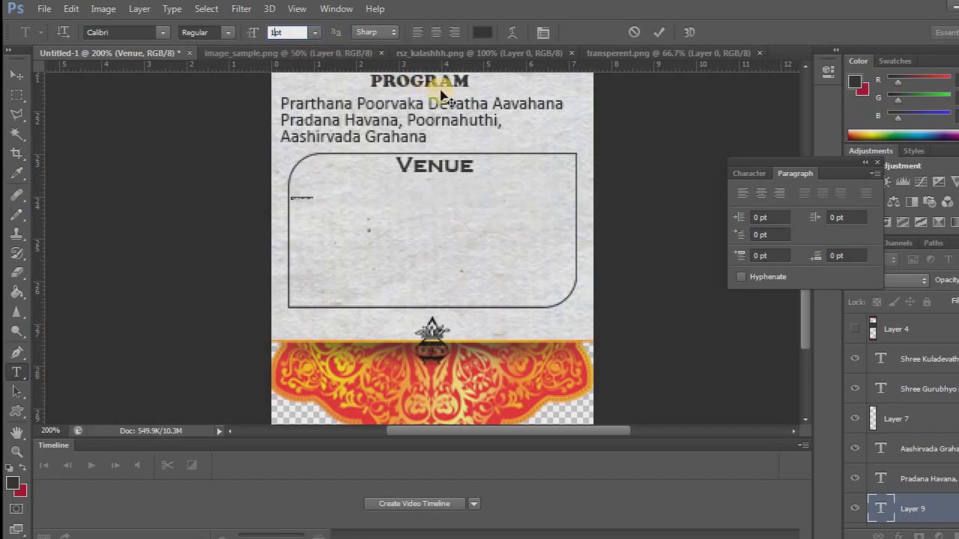
{"action": "type", "text": "3"}
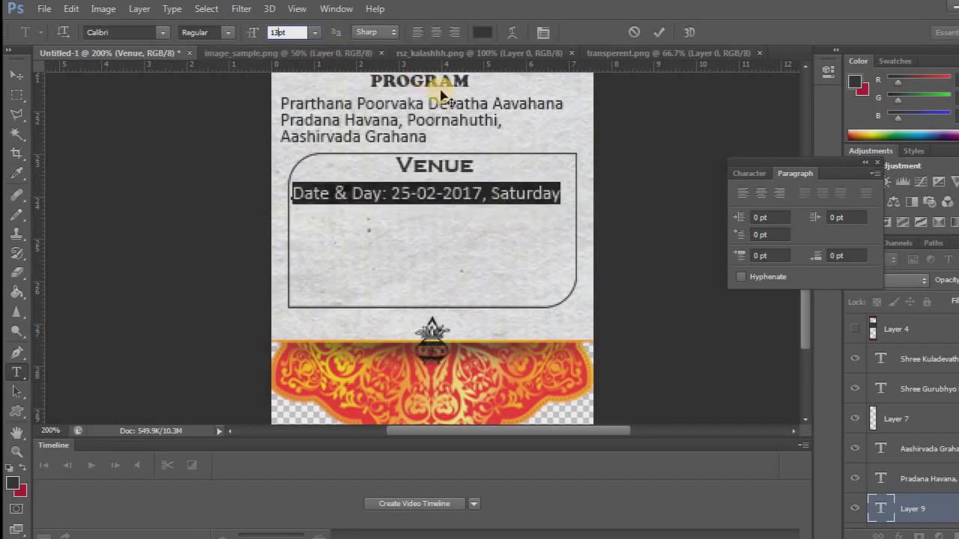
{"action": "type", "text": ".3"}
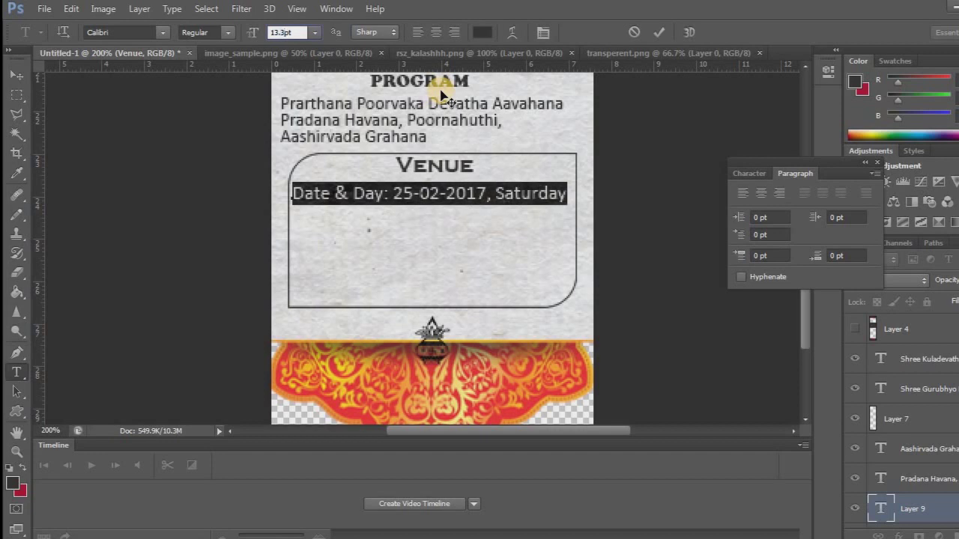
{"action": "key", "text": "BackSpace"}
{"action": "type", "text": "4"}
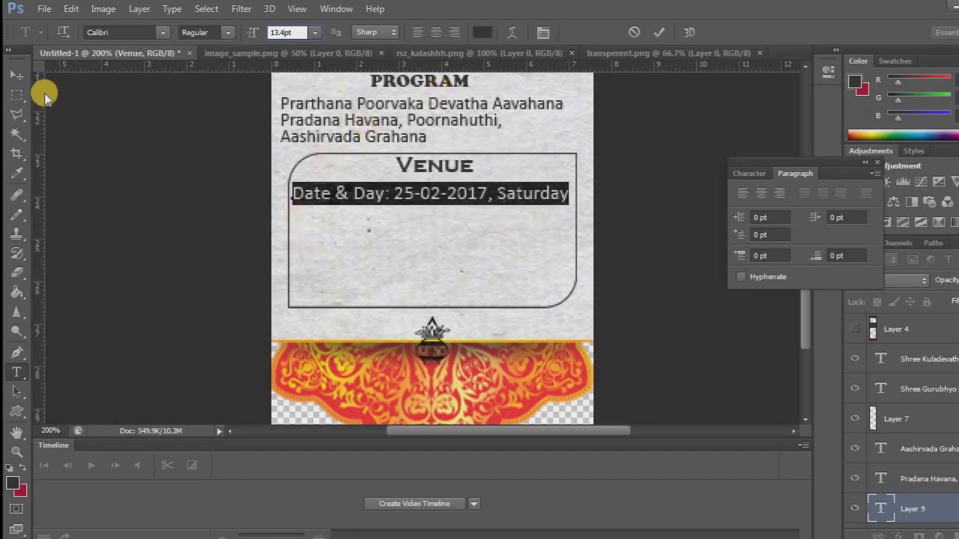
{"action": "left_click", "coordinate": [16, 75]}
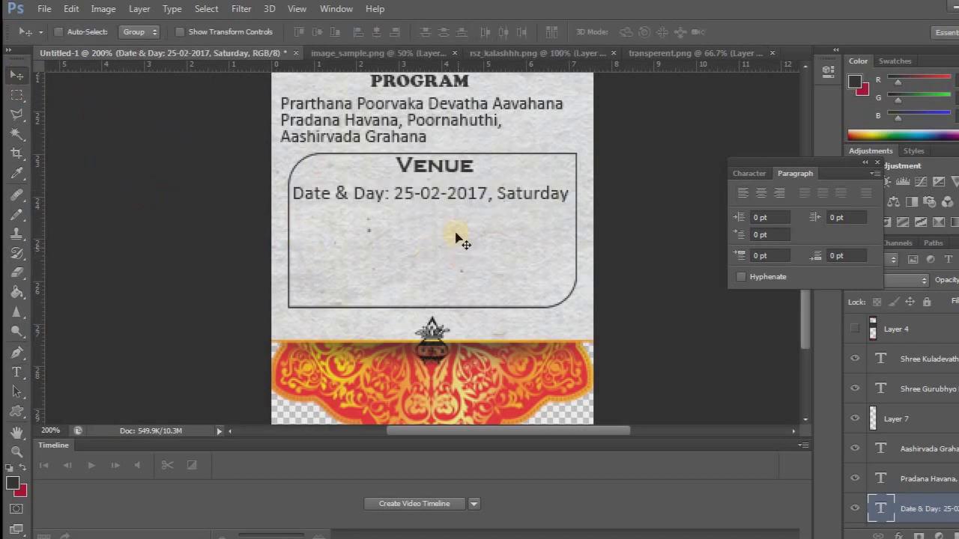
{"action": "key", "text": "Up"}
{"action": "key", "text": "Up"}
{"action": "key", "text": "Up"}
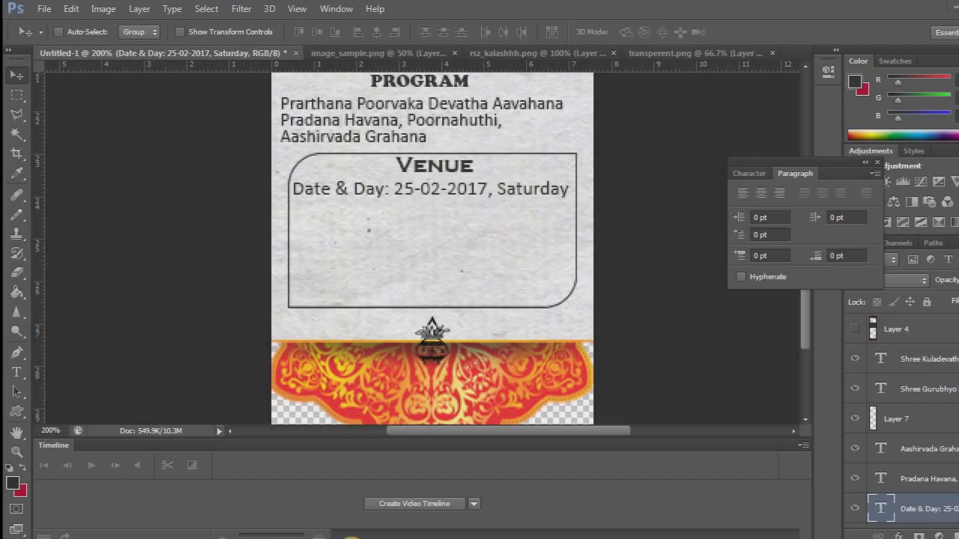
Copy the 'Shree Kamakshi Temple,' line from Notepad and place it below the date line.
{"action": "mouse_move", "coordinate": [382, 533]}
{"action": "left_click", "coordinate": [419, 487]}
{"action": "left_click_drag", "start_coordinate": [268, 386], "coordinate": [6, 386]}
{"action": "key", "text": "ctrl+c"}
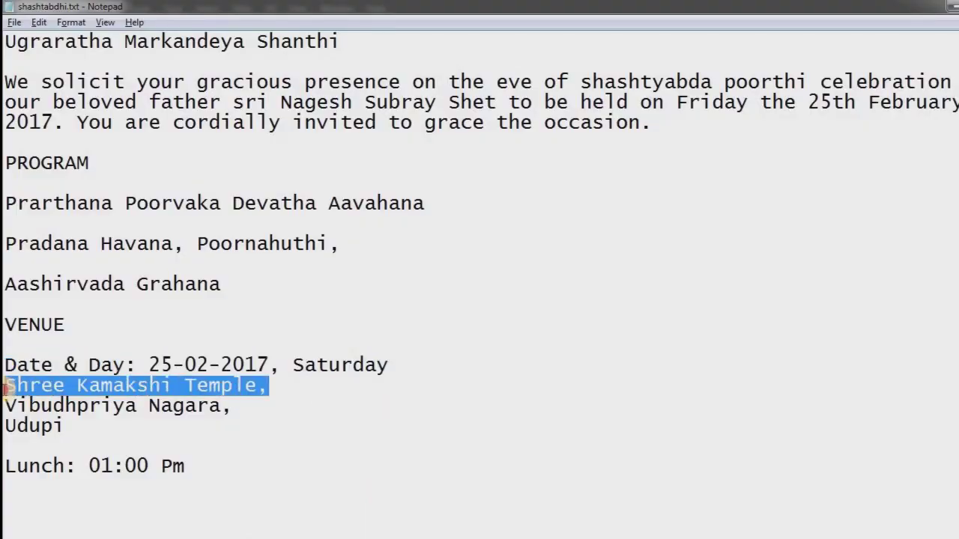
{"action": "key", "text": "alt+Tab"}
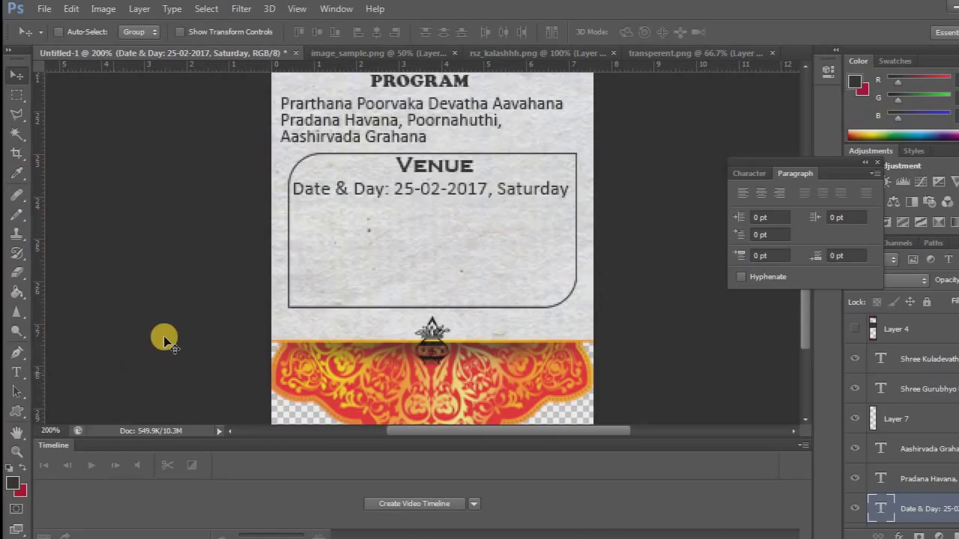
{"action": "left_click", "coordinate": [17, 372]}
{"action": "left_click", "coordinate": [300, 209]}
{"action": "key", "text": "ctrl+v"}
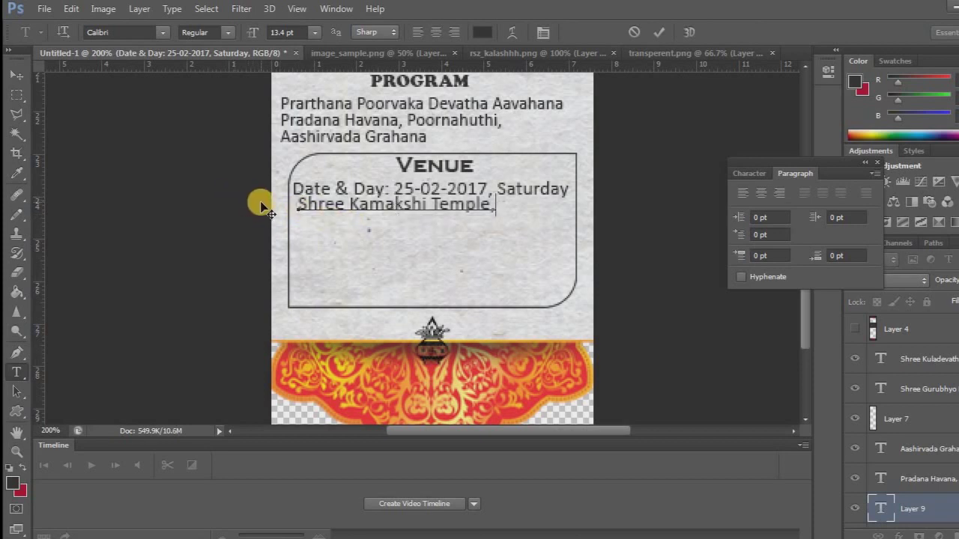
{"action": "left_click", "coordinate": [19, 73]}
{"action": "key", "text": "Left"}
{"action": "key", "text": "Left"}
{"action": "key", "text": "Left"}
{"action": "key", "text": "Down"}
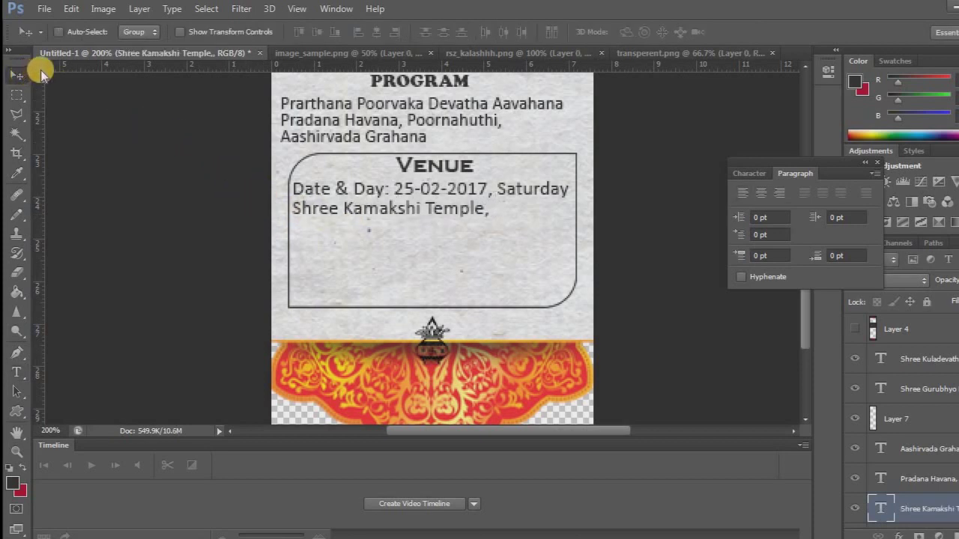
Add the 'Vibudhpriya Nagara,' line below the temple line and align it.
{"action": "key", "text": "alt+Tab"}
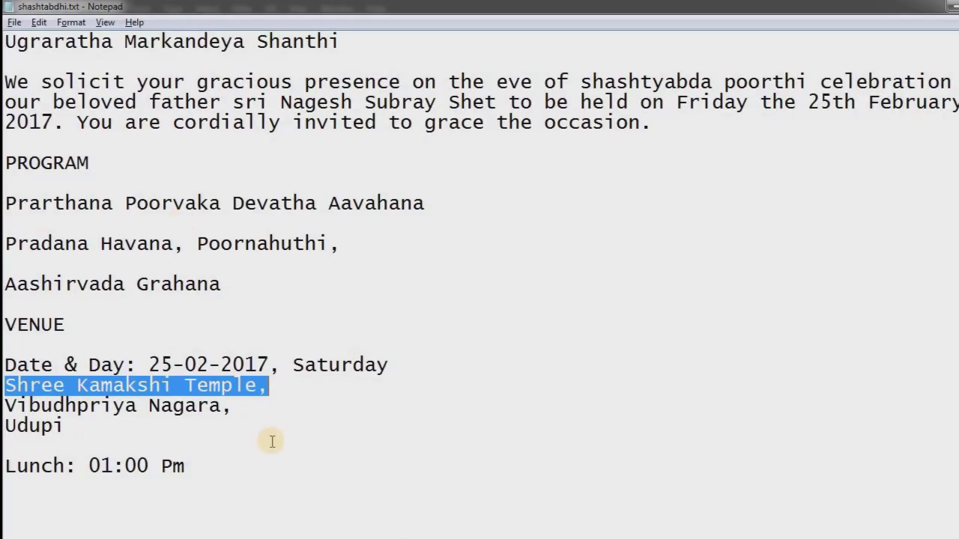
{"action": "left_click_drag", "start_coordinate": [234, 406], "coordinate": [6, 406]}
{"action": "key", "text": "ctrl+c"}
{"action": "key", "text": "alt+Tab"}
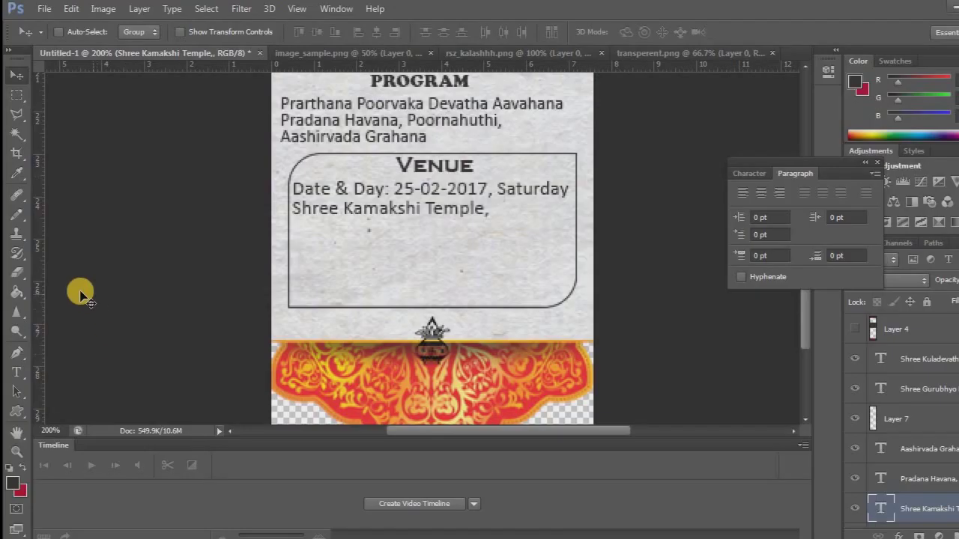
{"action": "left_click", "coordinate": [17, 372]}
{"action": "left_click", "coordinate": [301, 226]}
{"action": "key", "text": "ctrl+v"}
{"action": "left_click", "coordinate": [19, 75]}
{"action": "key", "text": "Left"}
{"action": "key", "text": "Left"}
{"action": "key", "text": "Left"}
{"action": "key", "text": "Left"}
{"action": "key", "text": "Down"}
{"action": "key", "text": "Down"}
{"action": "key", "text": "Left"}
{"action": "key", "text": "Left"}
{"action": "key", "text": "Down"}
{"action": "key", "text": "Down"}
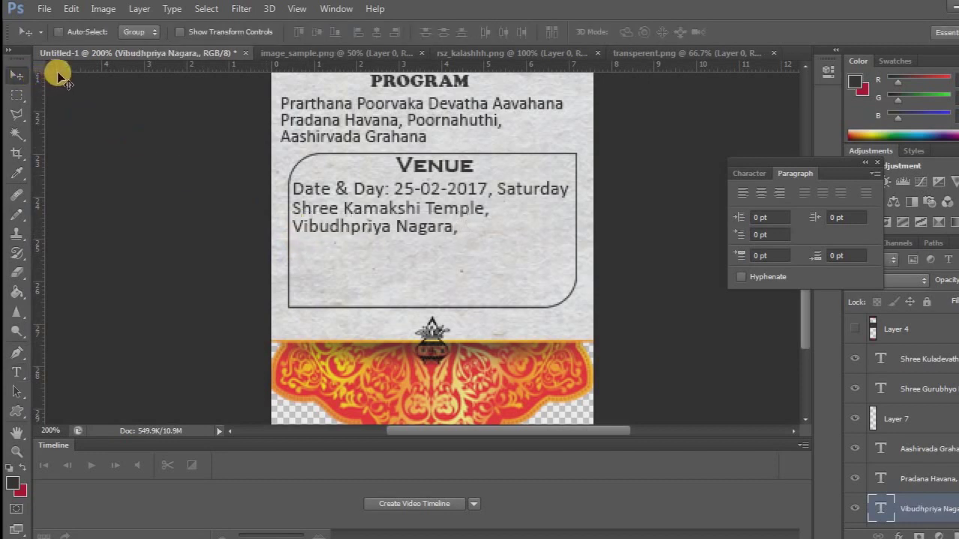
Add 'Udupi' as a new line below Vibudhpriya Nagara.
{"action": "key", "text": "alt+Tab"}
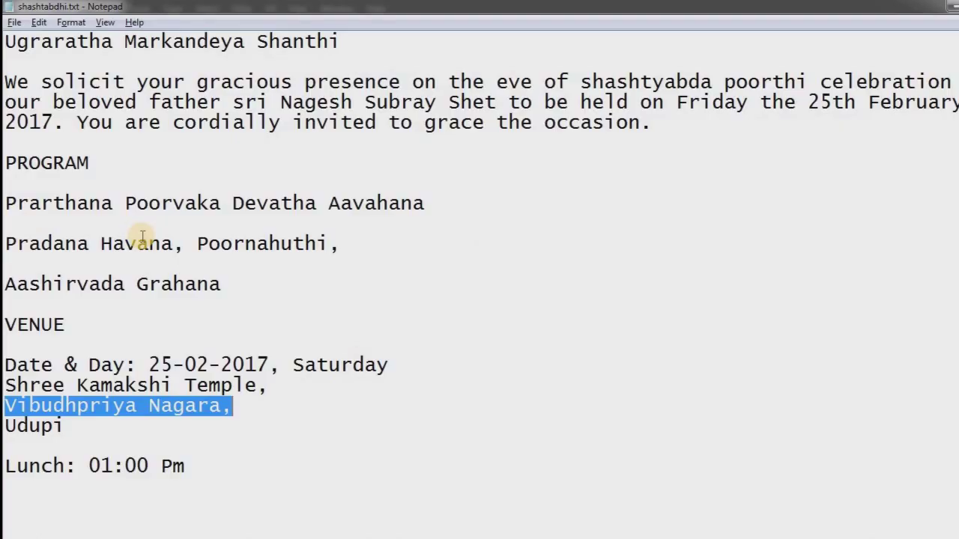
{"action": "left_click_drag", "start_coordinate": [66, 426], "coordinate": [4, 426]}
{"action": "key", "text": "ctrl+c"}
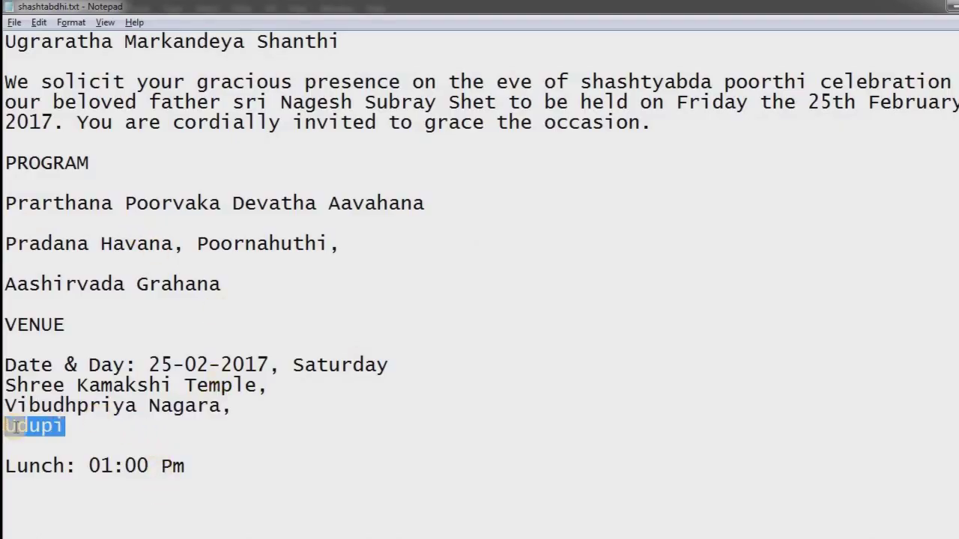
{"action": "key", "text": "alt+Tab"}
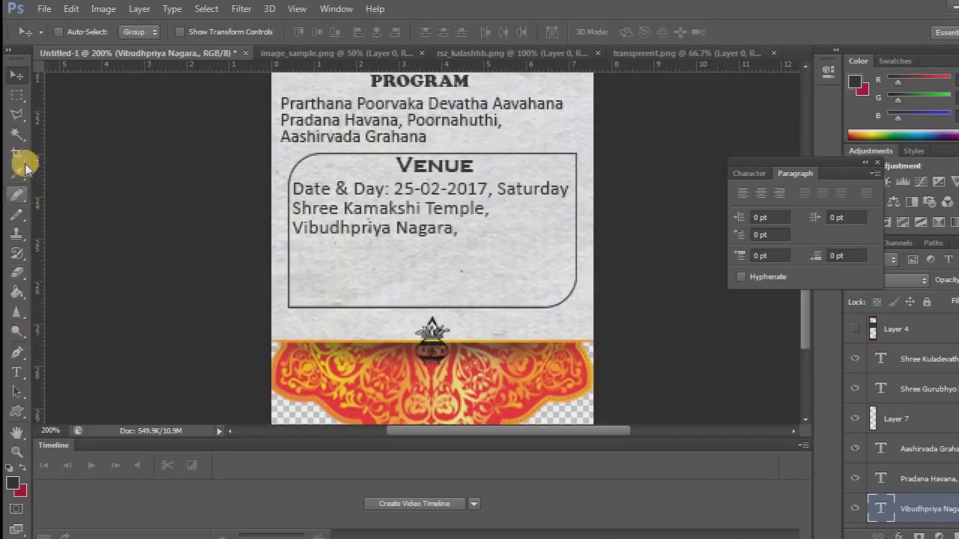
{"action": "left_click", "coordinate": [17, 370]}
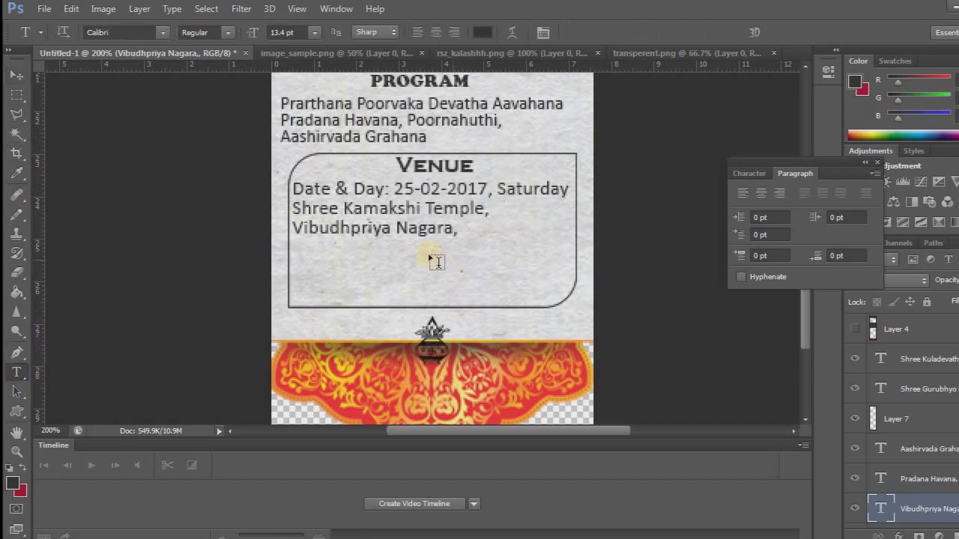
{"action": "left_click", "coordinate": [339, 252]}
{"action": "key", "text": "ctrl+v"}
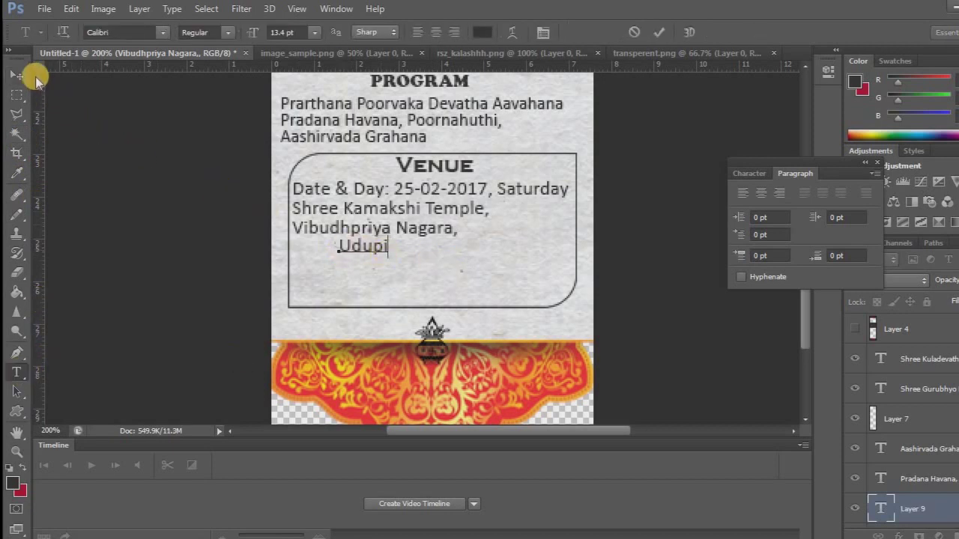
{"action": "left_click", "coordinate": [14, 72]}
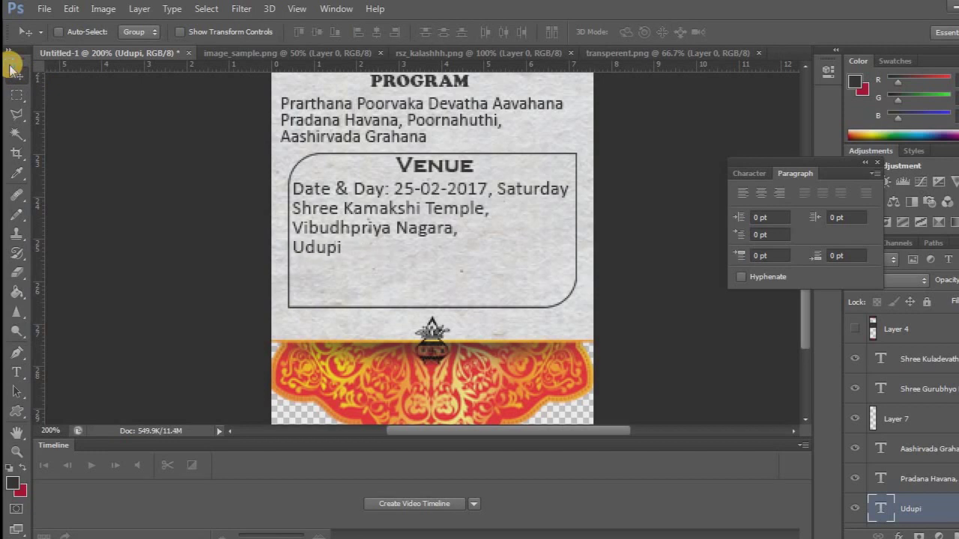
Copy the 'Lunch: 01:00 Pm' line from the Notepad text file.
{"action": "key", "text": "alt+Tab"}
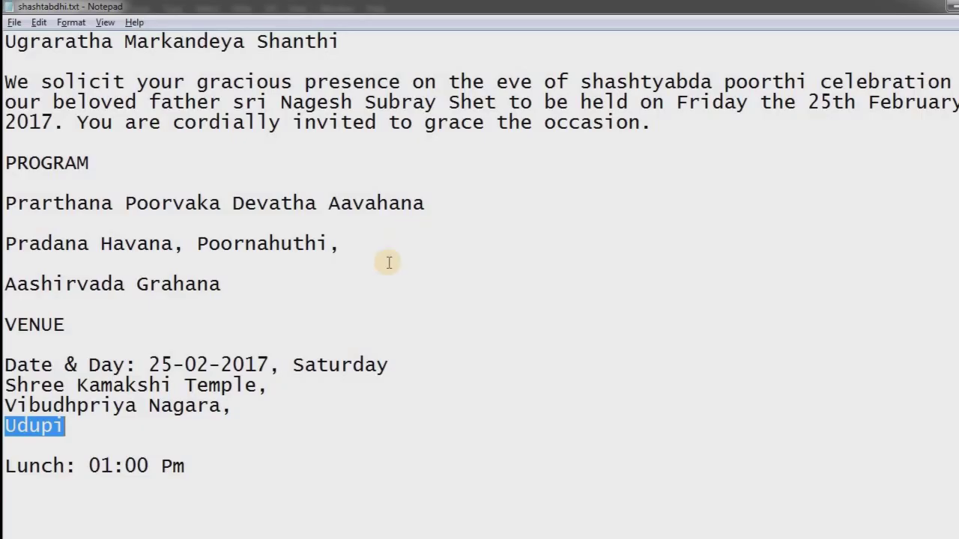
{"action": "left_click_drag", "start_coordinate": [189, 468], "coordinate": [6, 467]}
{"action": "key", "text": "ctrl+c"}
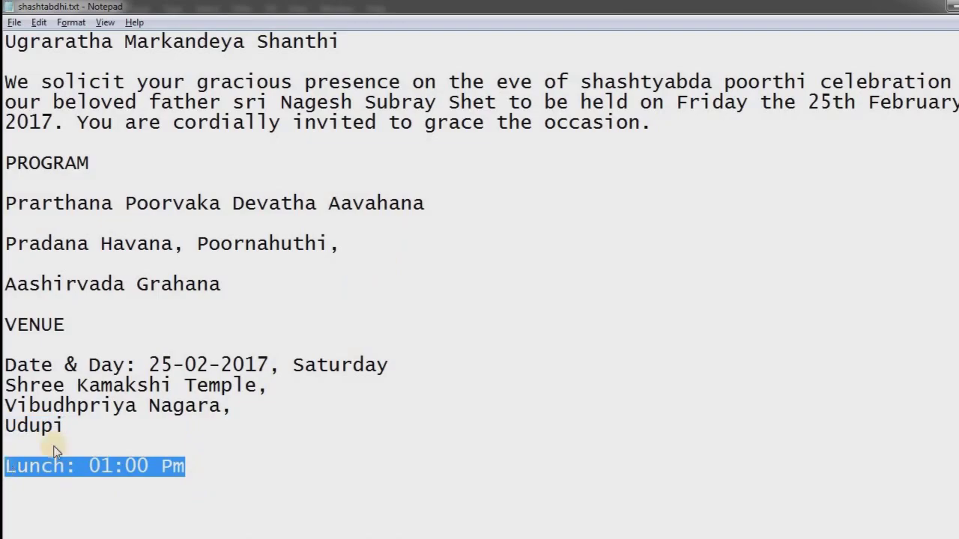
{"action": "key", "text": "alt+Tab"}
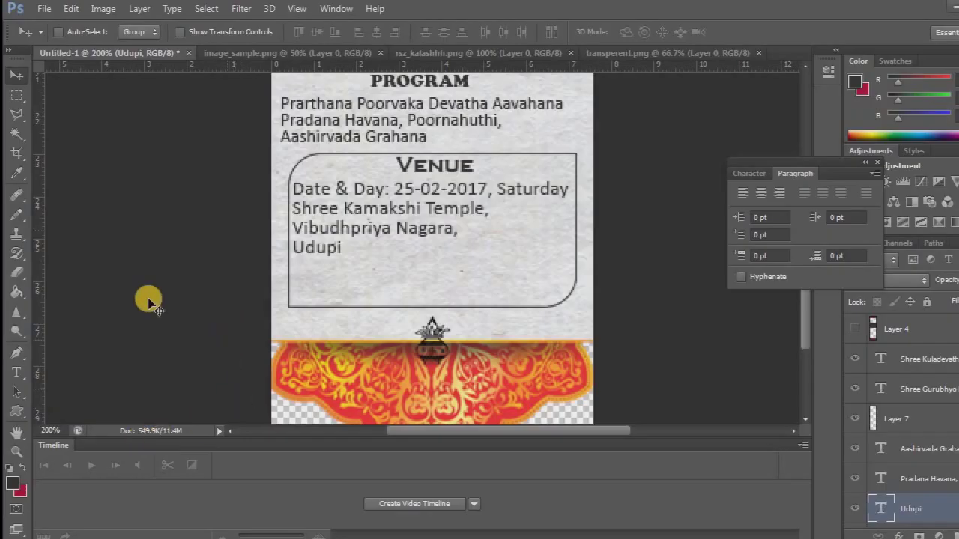
Paste 'Lunch: 01:00 Pm' into the venue box in Copperplate Gothic Bold.
{"action": "left_click", "coordinate": [18, 372]}
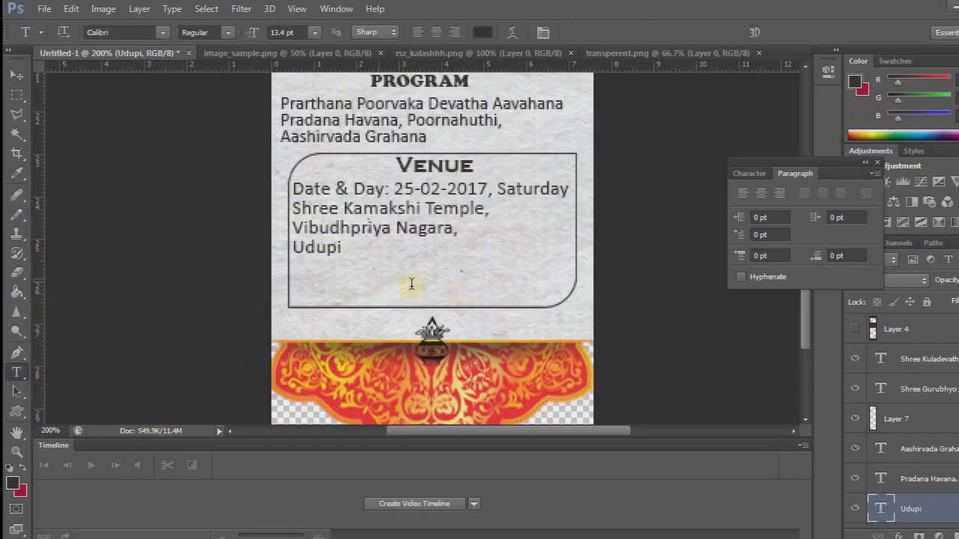
{"action": "left_click", "coordinate": [378, 276]}
{"action": "key", "text": "ctrl+v"}
{"action": "key", "text": "ctrl+a"}
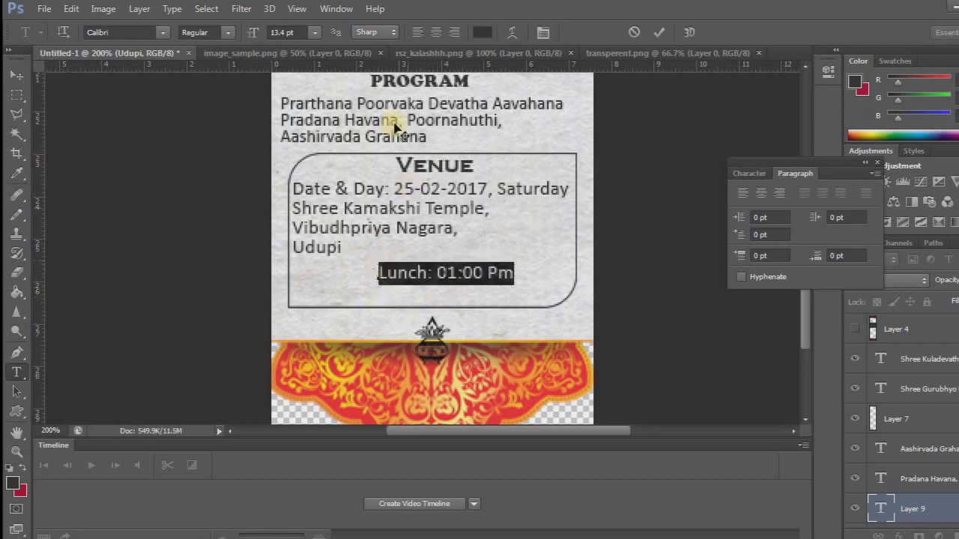
{"action": "left_click", "coordinate": [161, 33]}
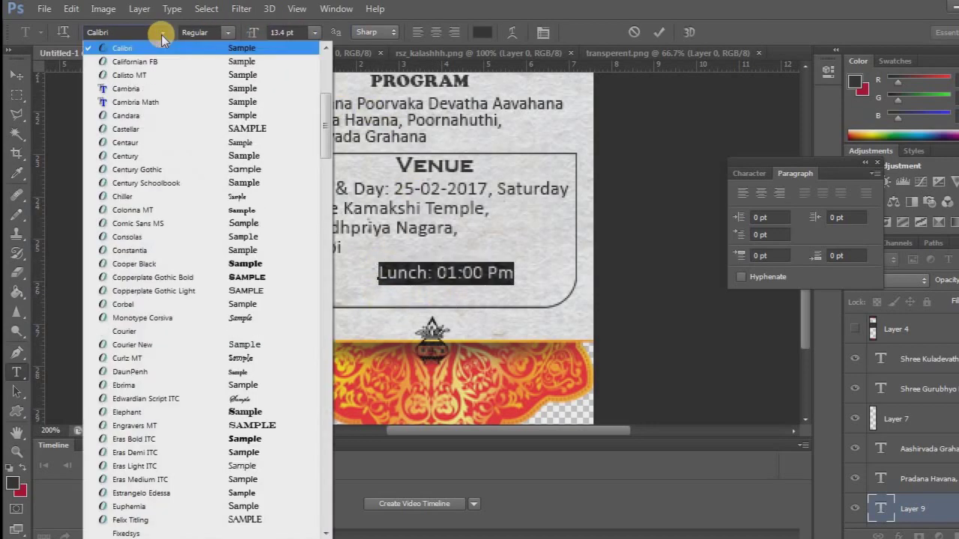
{"action": "left_click", "coordinate": [223, 277]}
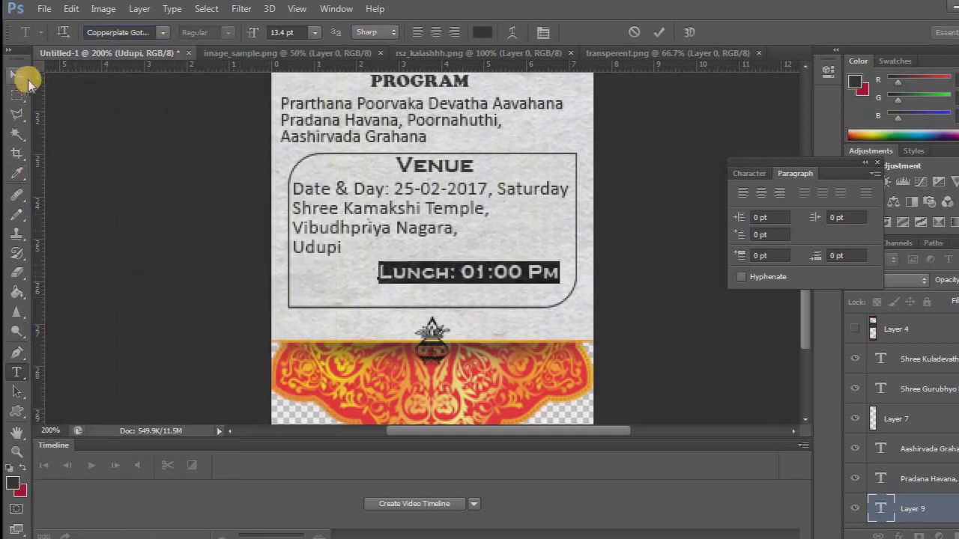
Nudge the lunch line left and down so it sits below Udupi.
{"action": "left_click", "coordinate": [18, 77]}
{"action": "key", "text": "Left"}
{"action": "key", "text": "Left"}
{"action": "key", "text": "Left"}
{"action": "key", "text": "Left"}
{"action": "key", "text": "Left"}
{"action": "key", "text": "Left"}
{"action": "key", "text": "Left"}
{"action": "key", "text": "Left"}
{"action": "key", "text": "Left"}
{"action": "key", "text": "Left"}
{"action": "key", "text": "Left"}
{"action": "key", "text": "Left"}
{"action": "key", "text": "Left"}
{"action": "key", "text": "Left"}
{"action": "key", "text": "Down"}
{"action": "key", "text": "Down"}
{"action": "key", "text": "Down"}
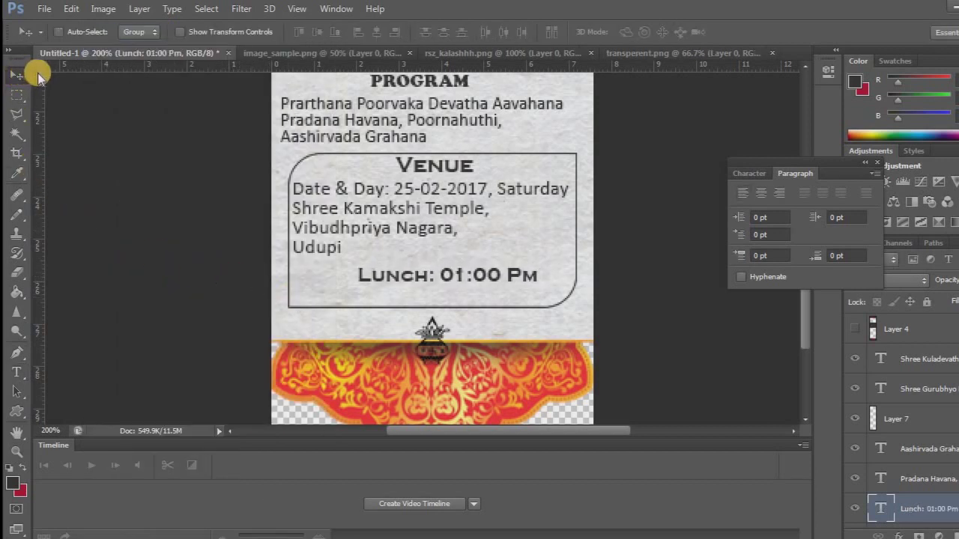
{"action": "key", "text": "Left"}
{"action": "key", "text": "Left"}
{"action": "key", "text": "Left"}
{"action": "key", "text": "Left"}
{"action": "key", "text": "Down"}
{"action": "key", "text": "Down"}
{"action": "key", "text": "Down"}
{"action": "key", "text": "Down"}
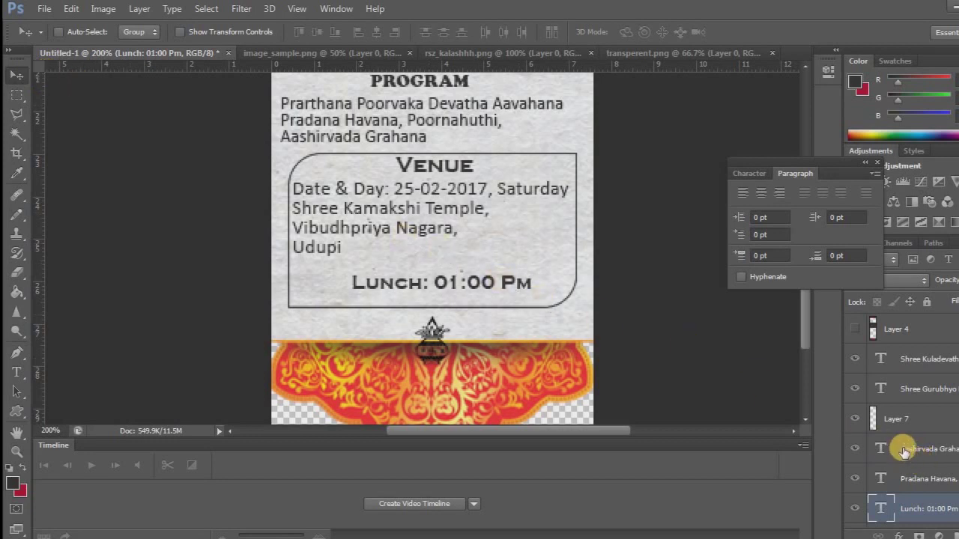
Lower the Shree Kamakshi Temple and Vibudhpriya Nagara lines slightly.
{"action": "left_click", "coordinate": [929, 479]}
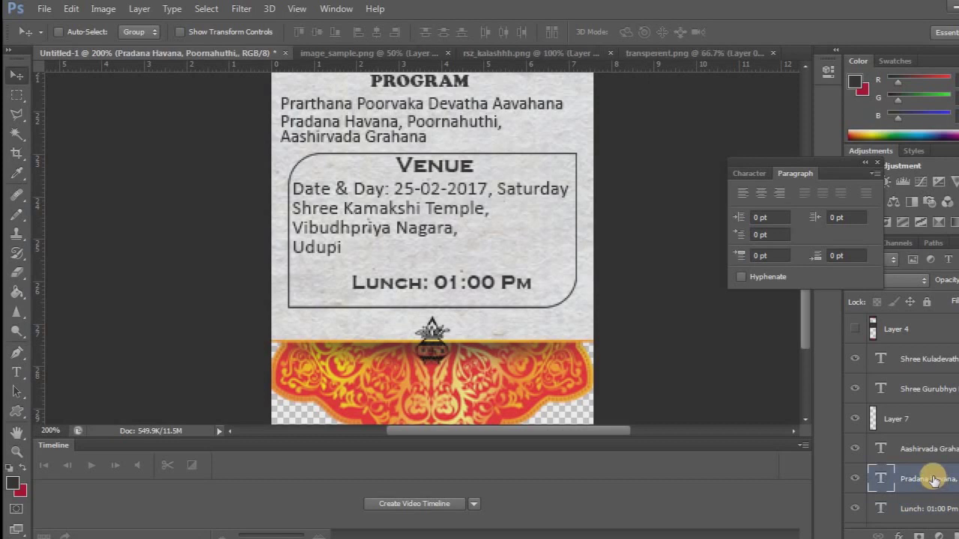
{"action": "scroll", "coordinate": [938, 436], "scroll_direction": "down", "scroll_amount": 5}
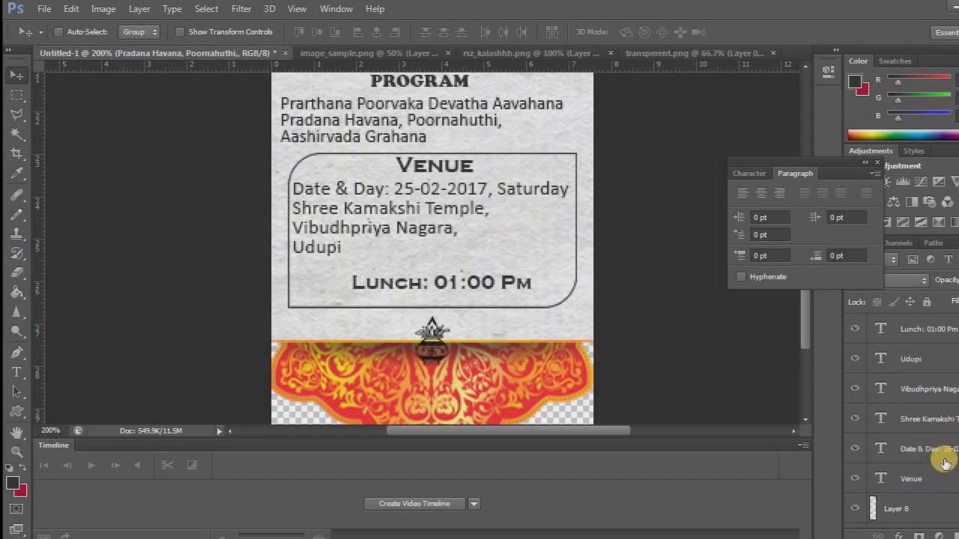
{"action": "left_click", "coordinate": [920, 448]}
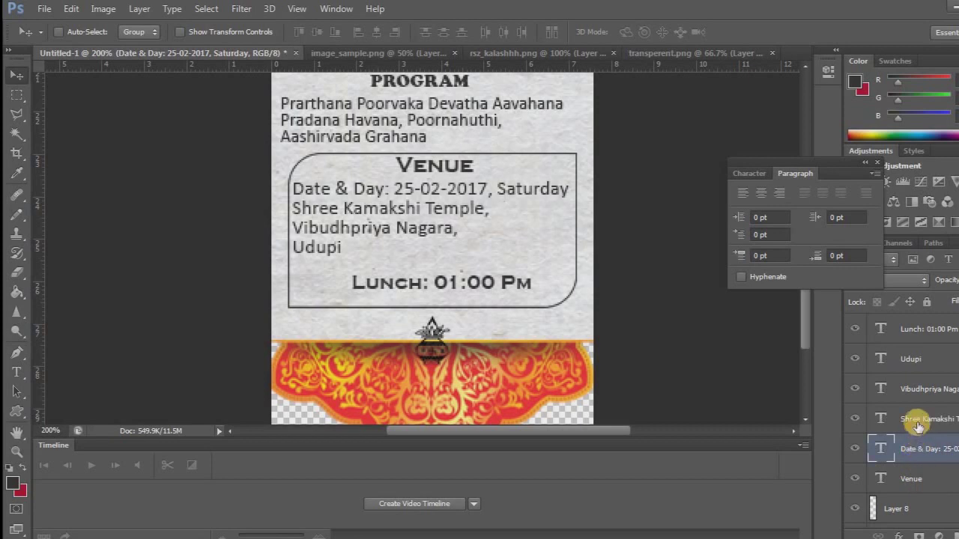
{"action": "left_click", "coordinate": [917, 419]}
{"action": "key", "text": "Down"}
{"action": "key", "text": "Down"}
{"action": "left_click", "coordinate": [916, 397]}
{"action": "key", "text": "Down"}
{"action": "key", "text": "Down"}
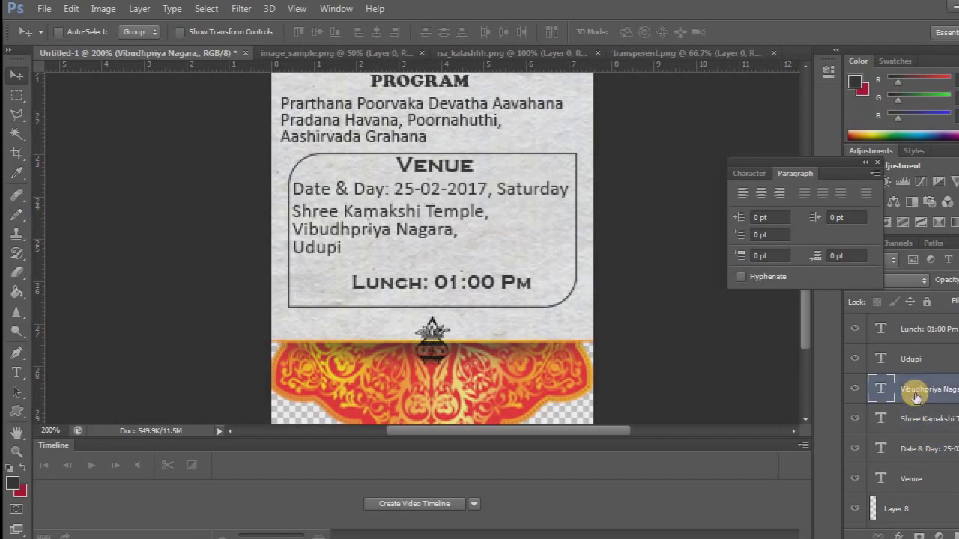
Lower Vibudhpriya Nagara, the temple line and the Date & Day line a bit further.
{"action": "left_click", "coordinate": [913, 364]}
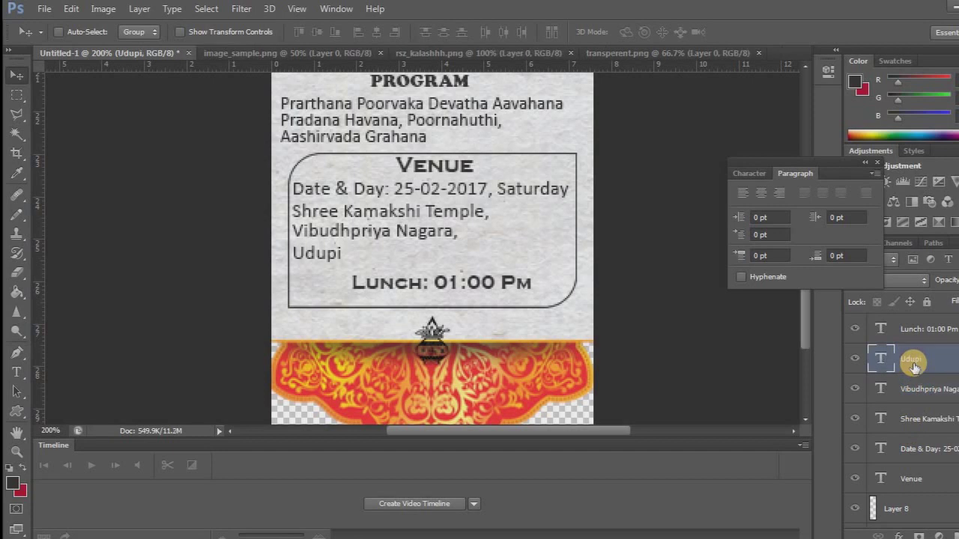
{"action": "left_click", "coordinate": [922, 392]}
{"action": "key", "text": "Down"}
{"action": "key", "text": "Down"}
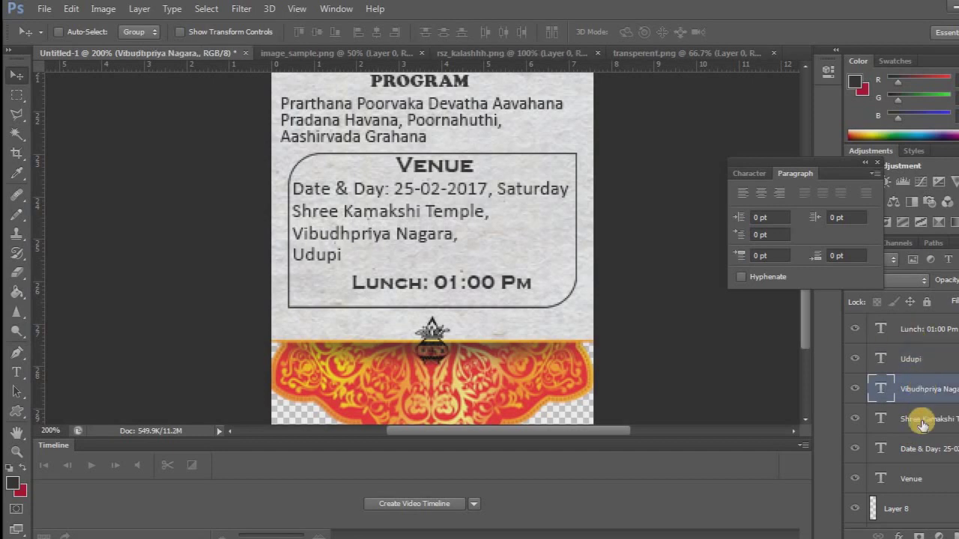
{"action": "left_click", "coordinate": [920, 419]}
{"action": "left_click", "coordinate": [912, 360]}
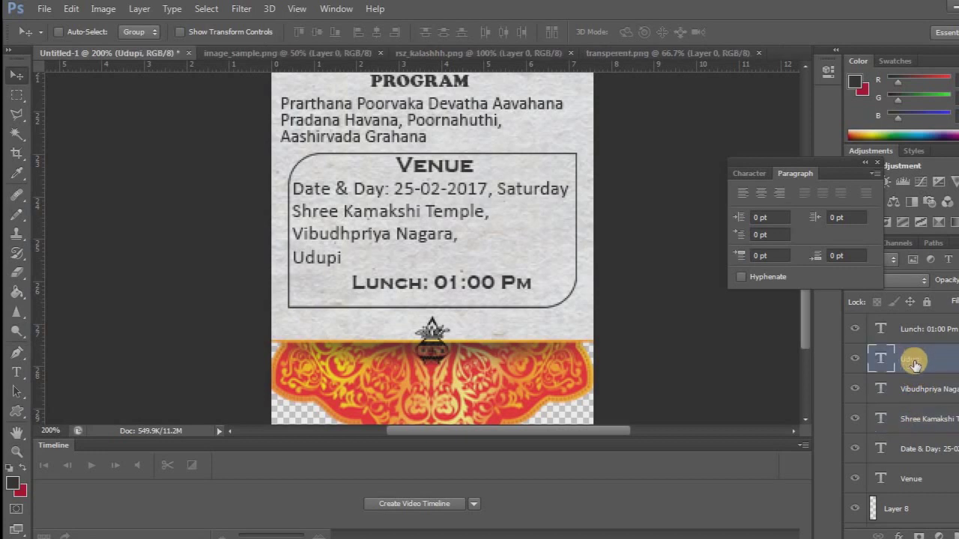
{"action": "left_click", "coordinate": [920, 390]}
{"action": "key", "text": "Down"}
{"action": "key", "text": "Down"}
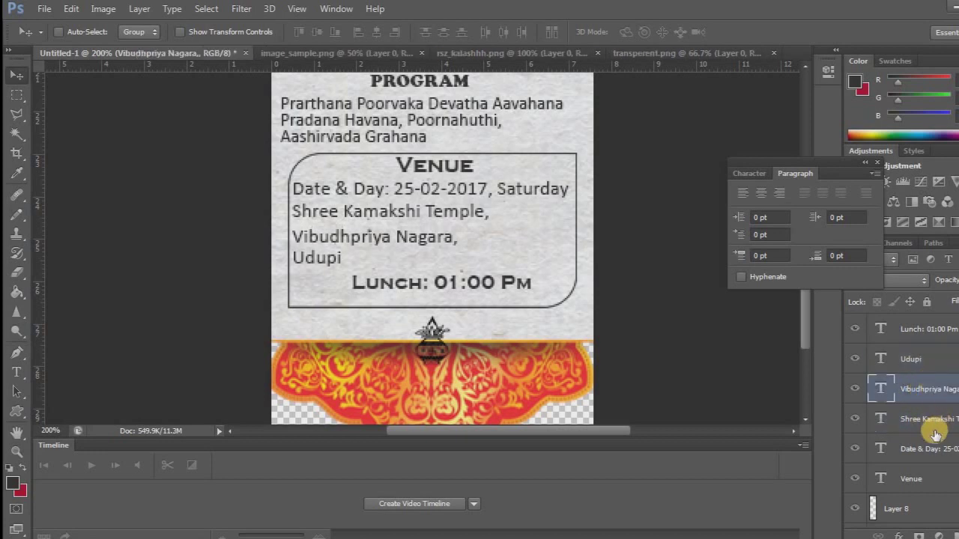
{"action": "left_click", "coordinate": [929, 421]}
{"action": "key", "text": "Down"}
{"action": "key", "text": "Down"}
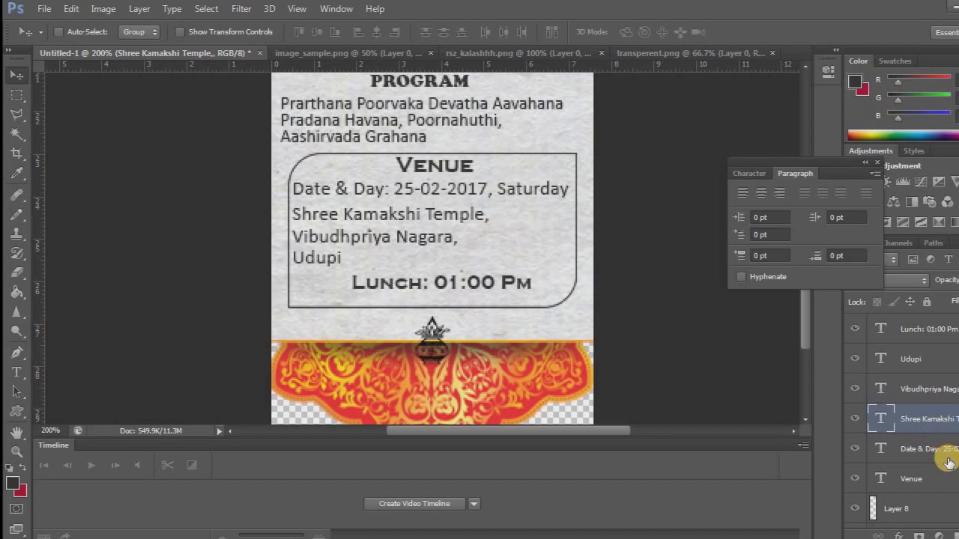
{"action": "left_click", "coordinate": [945, 447]}
{"action": "key", "text": "Down"}
{"action": "key", "text": "Down"}
{"action": "key", "text": "Down"}
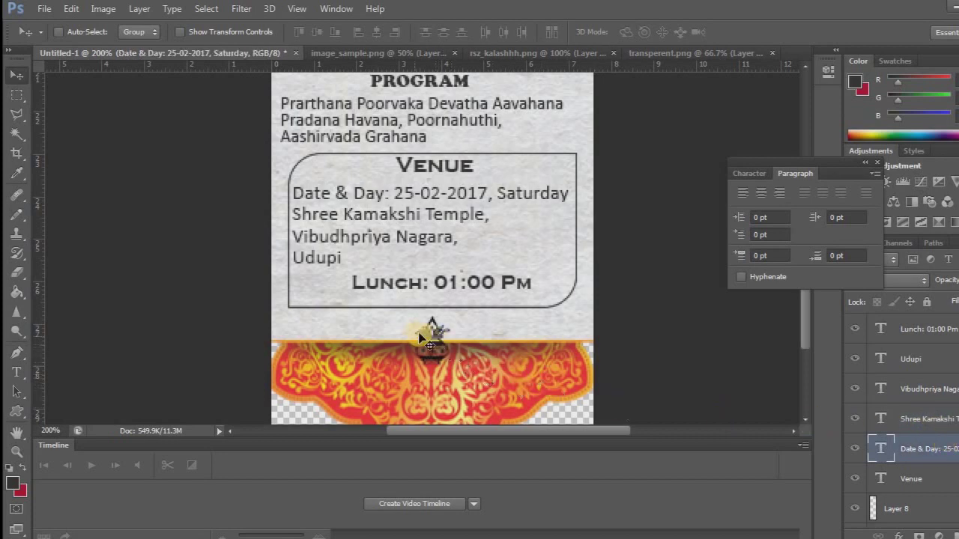
{"action": "scroll", "coordinate": [929, 484], "scroll_direction": "down", "scroll_amount": 3}
Inspect Layers 5, 6 and 3 to identify what each holds.
{"action": "scroll", "coordinate": [929, 483], "scroll_direction": "down", "scroll_amount": 5}
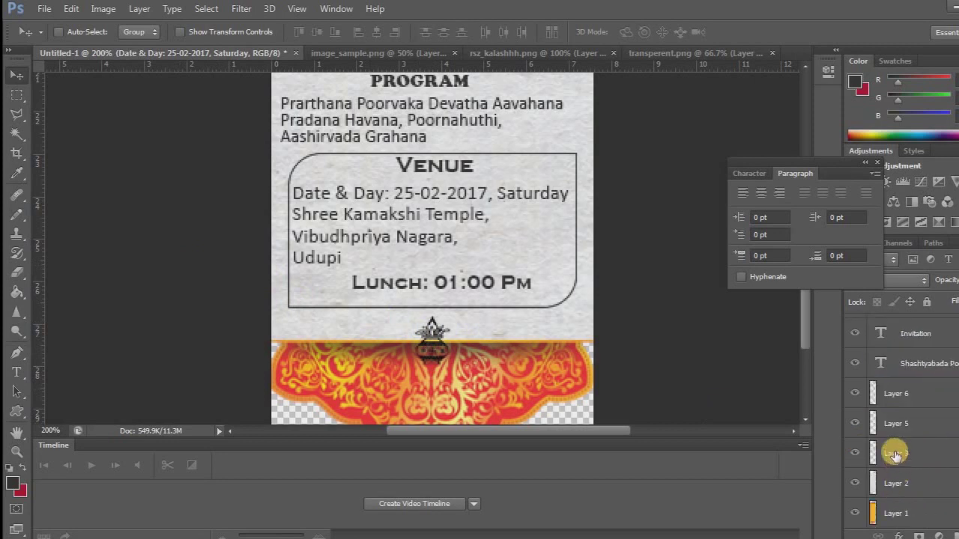
{"action": "left_click", "coordinate": [888, 423]}
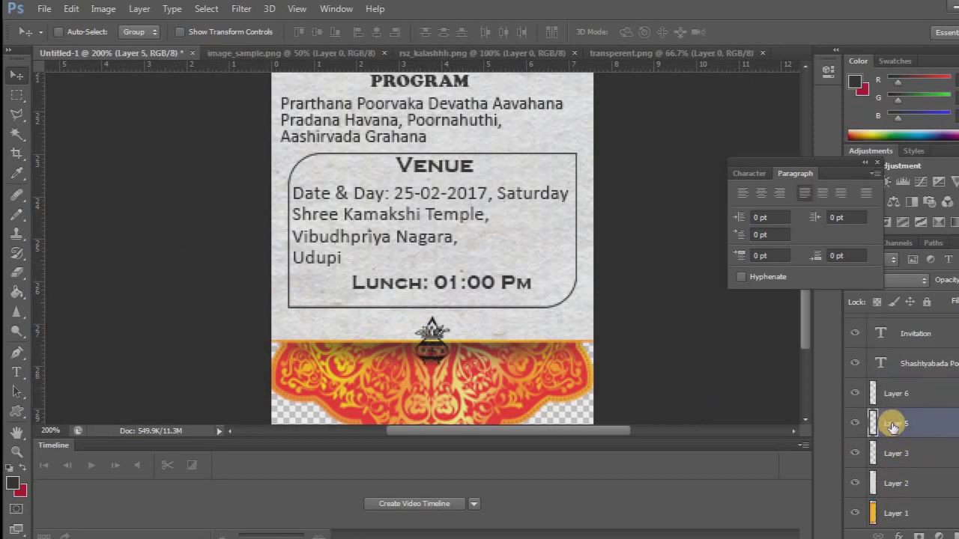
{"action": "left_click", "coordinate": [856, 395]}
{"action": "left_click", "coordinate": [873, 397]}
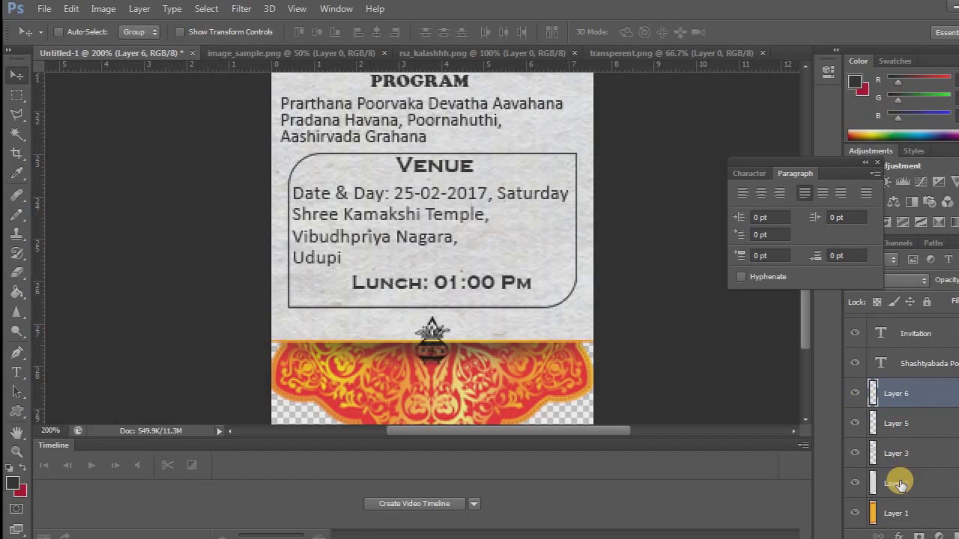
{"action": "left_click", "coordinate": [884, 454]}
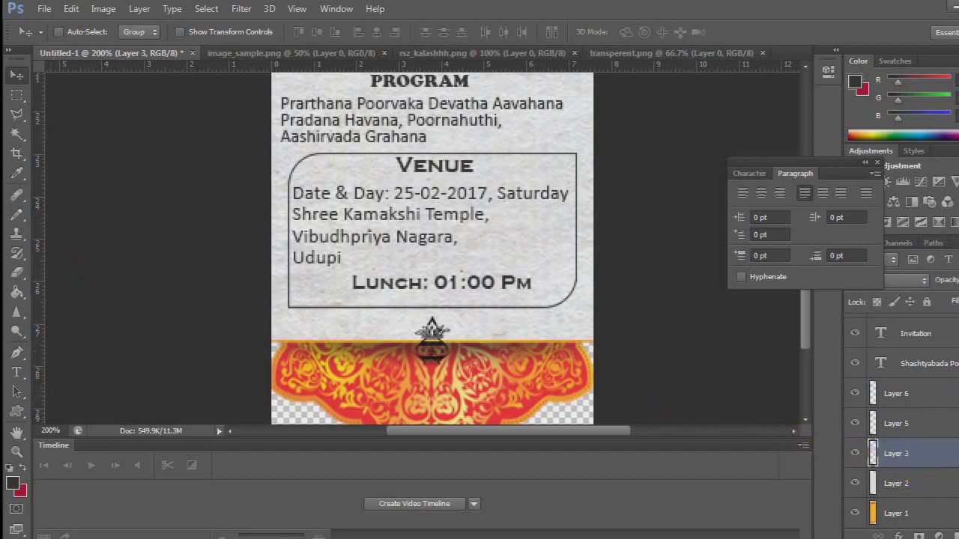
{"action": "scroll", "coordinate": [899, 419], "scroll_direction": "up", "scroll_amount": 5}
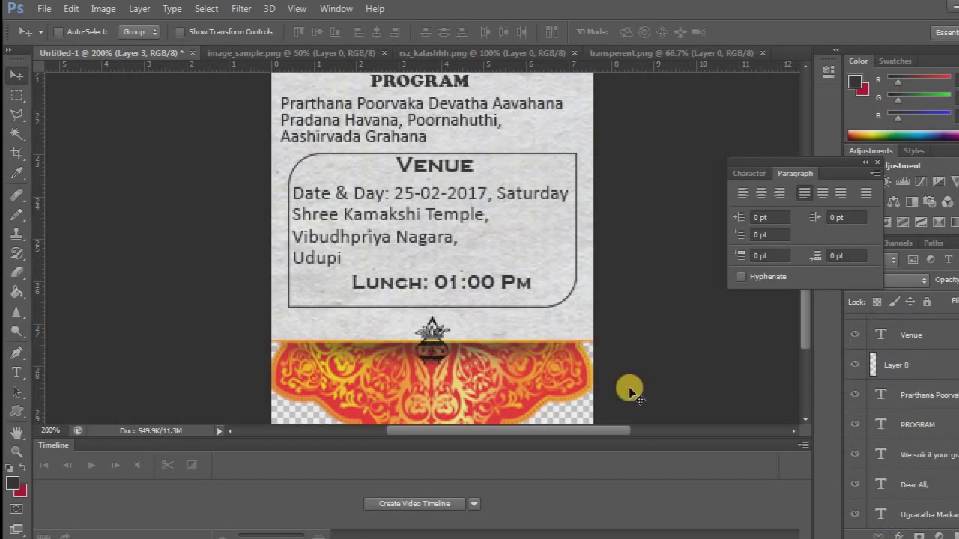
Move the kalash slightly upward toward the venue box.
{"action": "left_click_drag", "start_coordinate": [444, 349], "coordinate": [441, 335]}
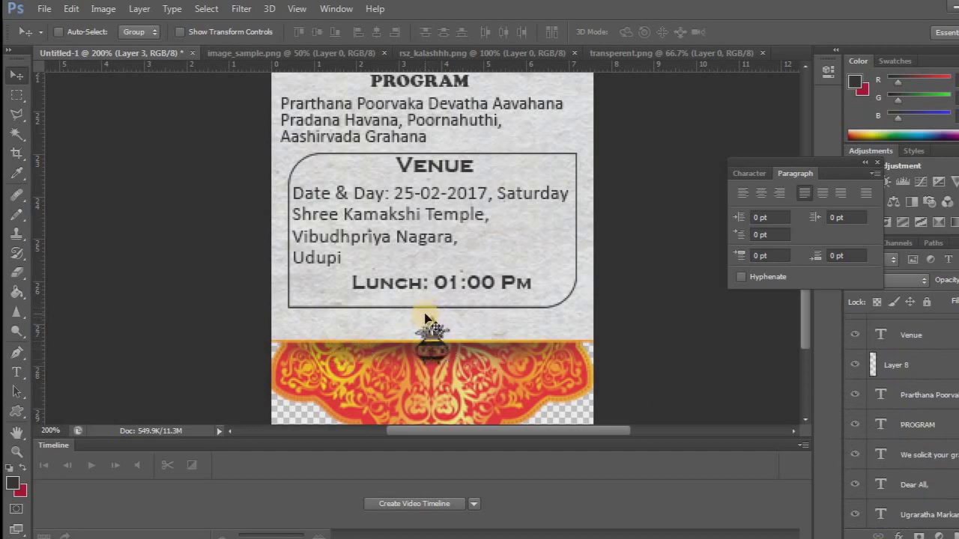
{"action": "scroll", "coordinate": [873, 356], "scroll_direction": "down", "scroll_amount": 6}
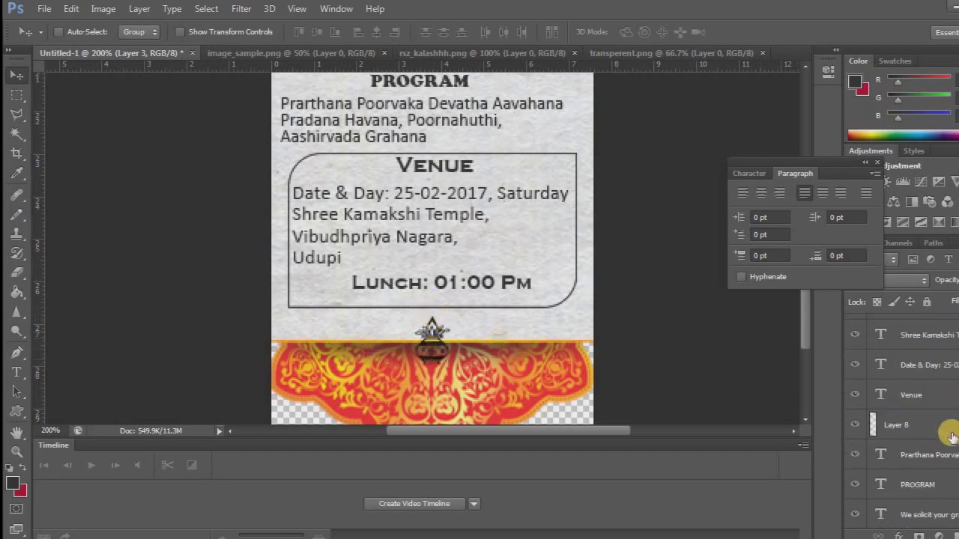
{"action": "left_click", "coordinate": [855, 419]}
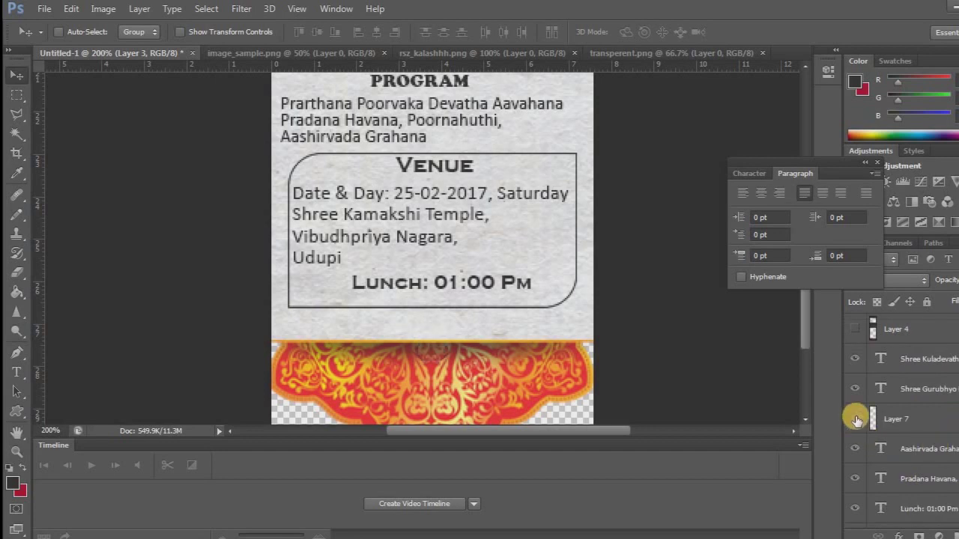
{"action": "left_click", "coordinate": [857, 420]}
{"action": "left_click", "coordinate": [904, 424]}
{"action": "key", "text": "Up"}
{"action": "key", "text": "Up"}
{"action": "key", "text": "Up"}
{"action": "key", "text": "Up"}
{"action": "key", "text": "Up"}
{"action": "key", "text": "Up"}
{"action": "key", "text": "Up"}
{"action": "key", "text": "Up"}
{"action": "key", "text": "Up"}
{"action": "key", "text": "Up"}
{"action": "key", "text": "Up"}
{"action": "key", "text": "Up"}
{"action": "key", "text": "Up"}
{"action": "key", "text": "Up"}
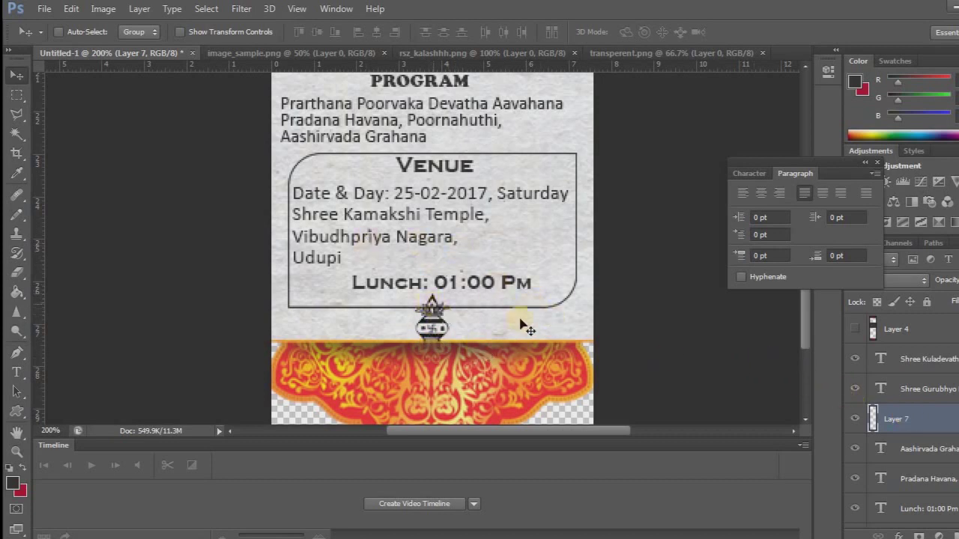
Nudge the venue border frame up, left, right and down into place.
{"action": "scroll", "coordinate": [936, 487], "scroll_direction": "down", "scroll_amount": 5}
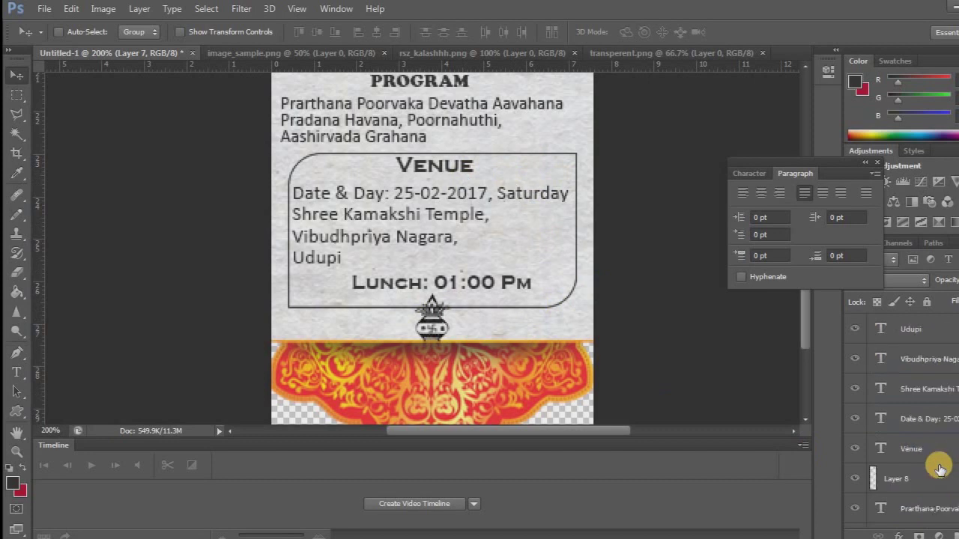
{"action": "left_click", "coordinate": [897, 487]}
{"action": "left_click", "coordinate": [855, 479]}
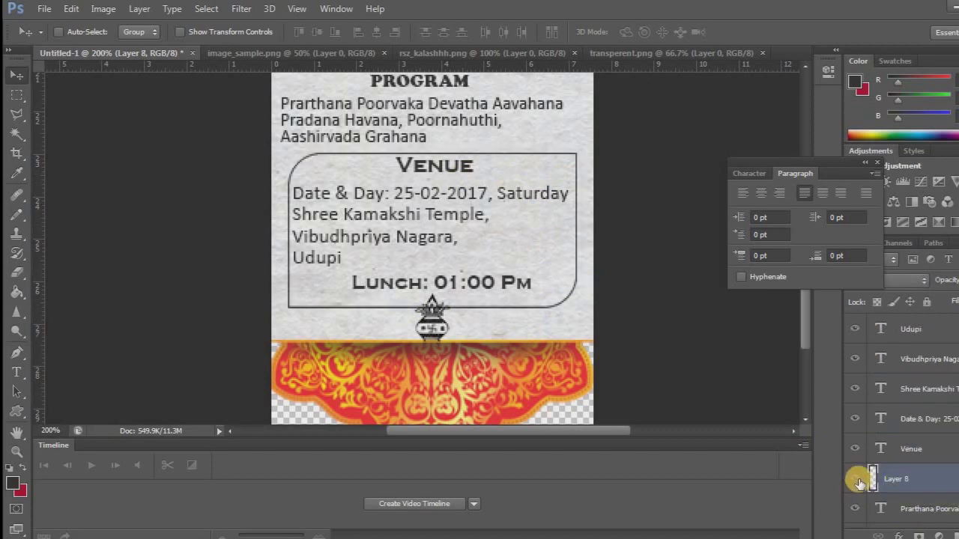
{"action": "key", "text": "Up"}
{"action": "key", "text": "Up"}
{"action": "key", "text": "Up"}
{"action": "key", "text": "Up"}
{"action": "key", "text": "Up"}
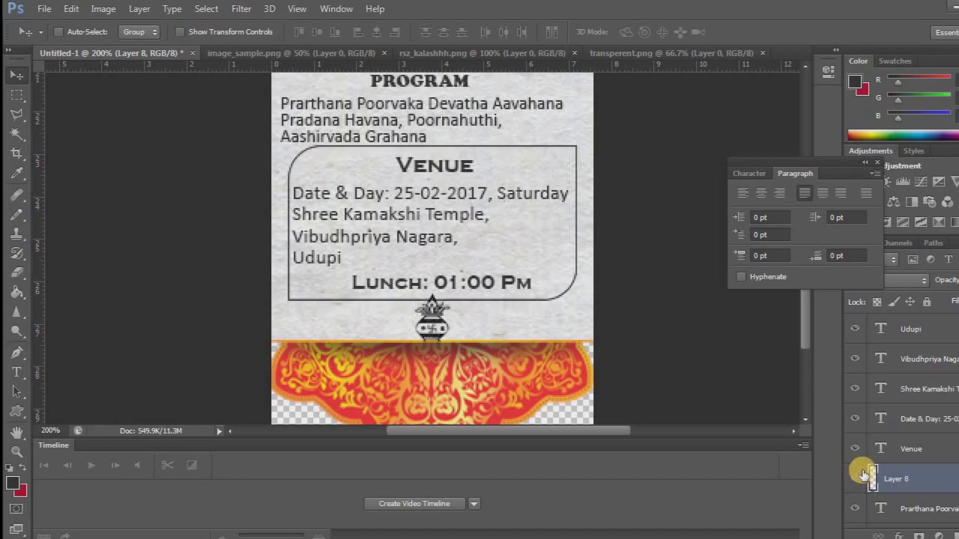
{"action": "key", "text": "Left"}
{"action": "key", "text": "Right"}
{"action": "key", "text": "Down"}
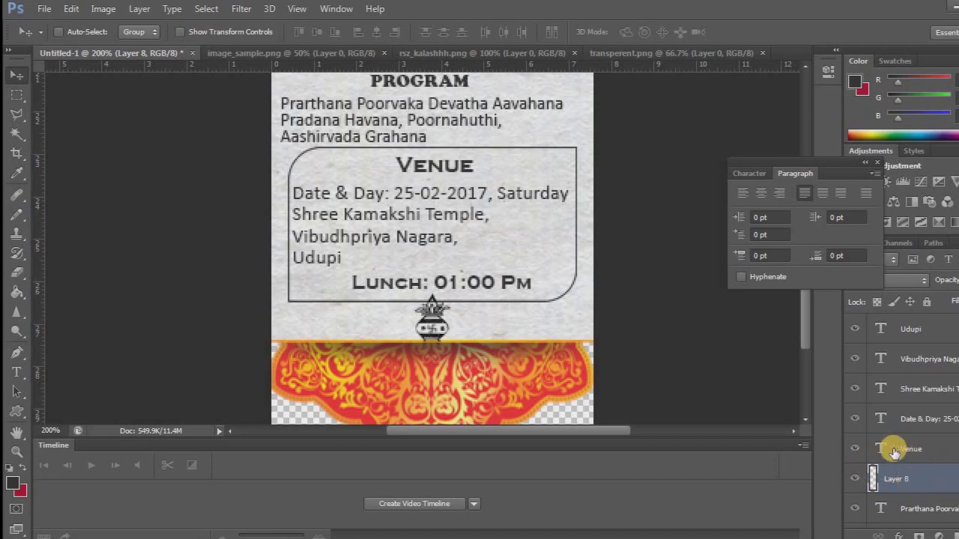
Transform the Layer 8 Venue frame to about 105.7% width and 97.1% height.
{"action": "key", "text": "ctrl+t"}
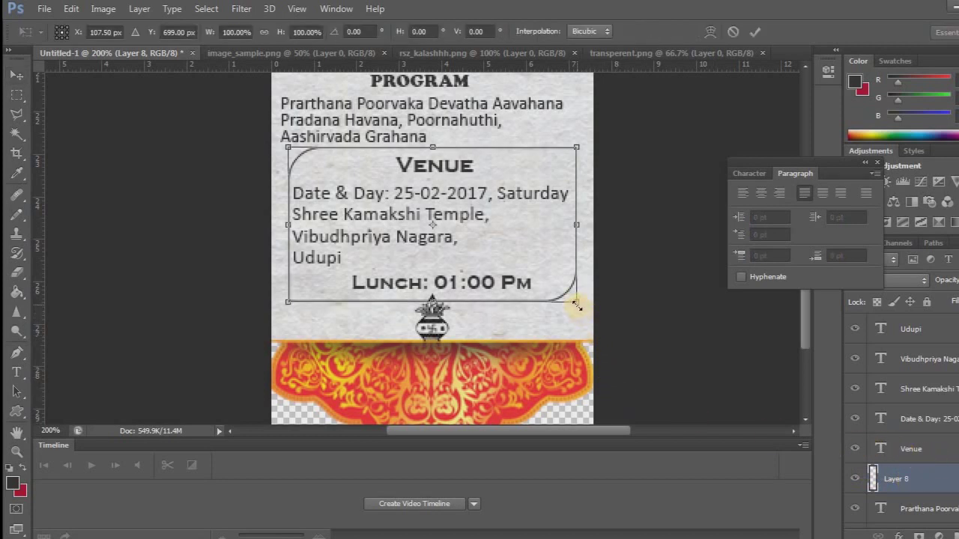
{"action": "left_click_drag", "start_coordinate": [574, 304], "coordinate": [585, 308]}
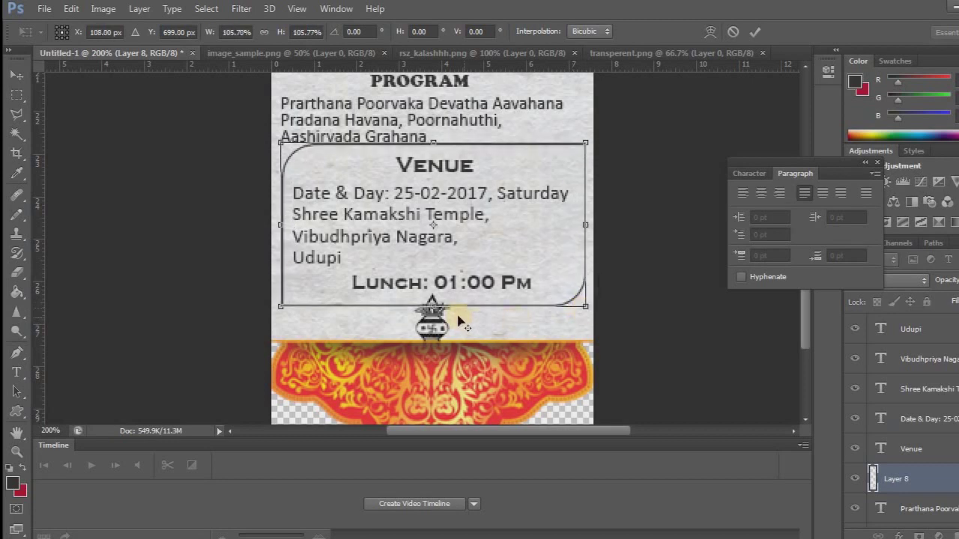
{"action": "left_click_drag", "start_coordinate": [433, 305], "coordinate": [448, 298]}
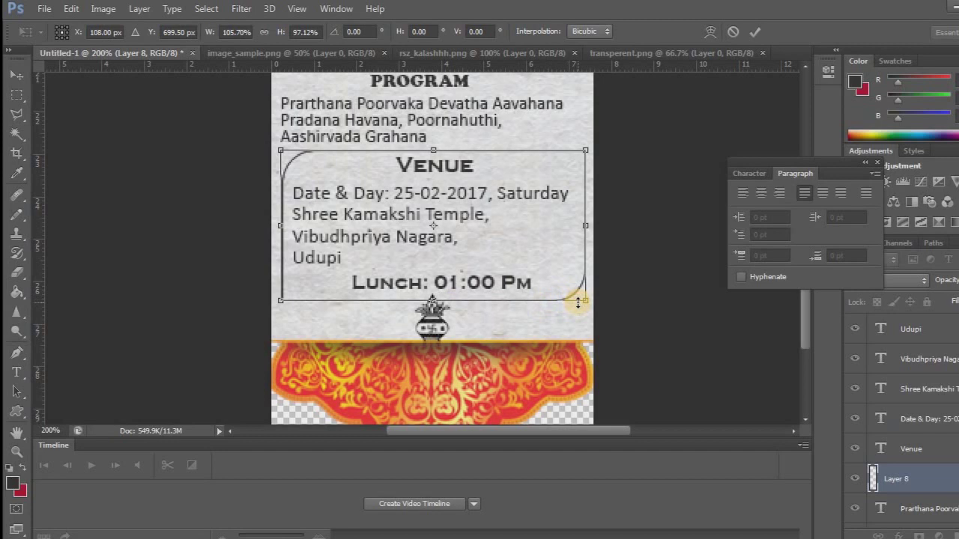
{"action": "key", "text": "Return"}
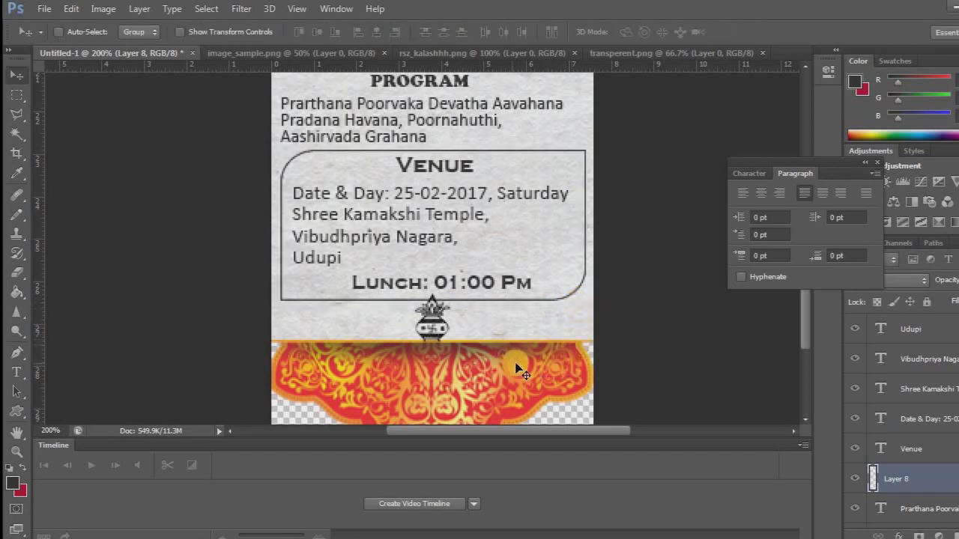
{"action": "scroll", "coordinate": [873, 473], "scroll_direction": "down", "scroll_amount": 5}
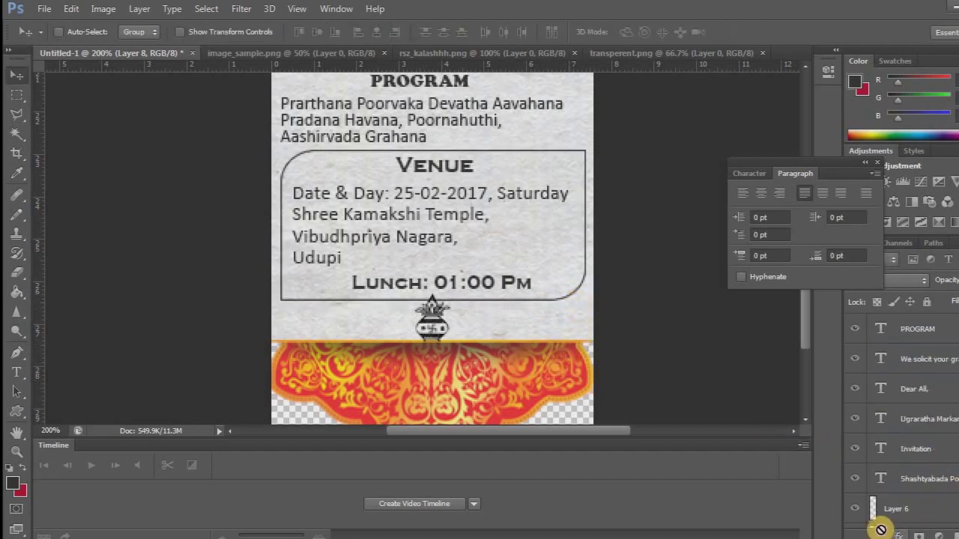
Identify the kalash as Layer 7 by toggling its visibility, and select it.
{"action": "left_click", "coordinate": [911, 509]}
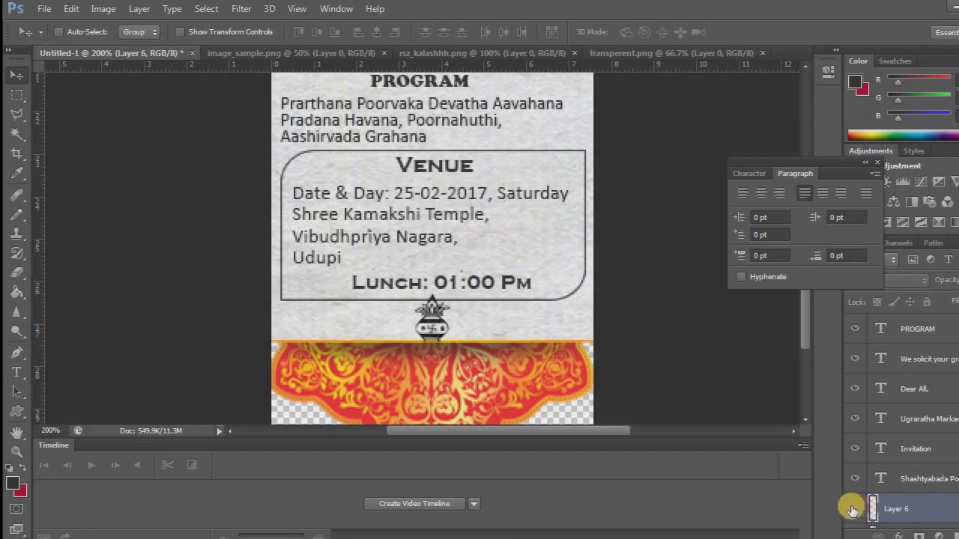
{"action": "scroll", "coordinate": [909, 491], "scroll_direction": "down", "scroll_amount": 2}
{"action": "scroll", "coordinate": [905, 472], "scroll_direction": "up", "scroll_amount": 5}
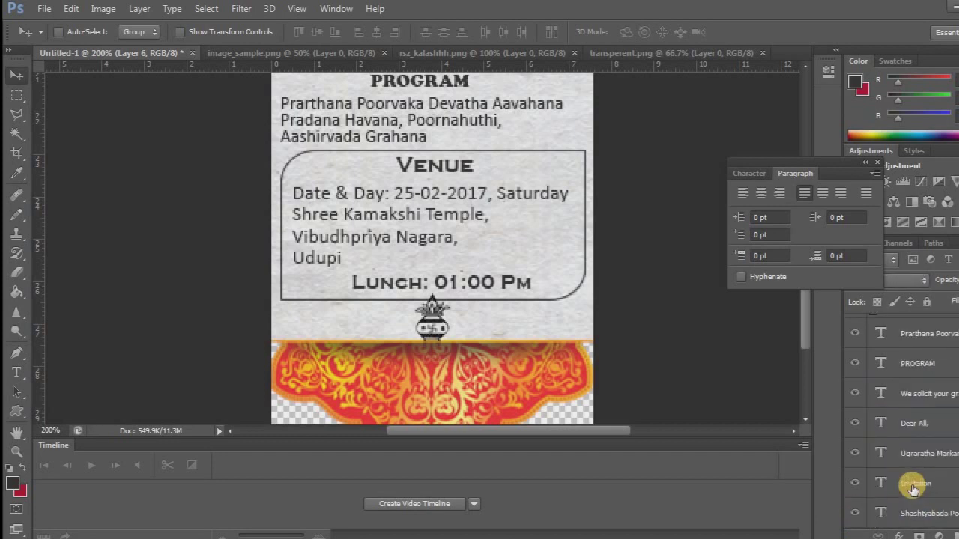
{"action": "scroll", "coordinate": [909, 454], "scroll_direction": "up", "scroll_amount": 5}
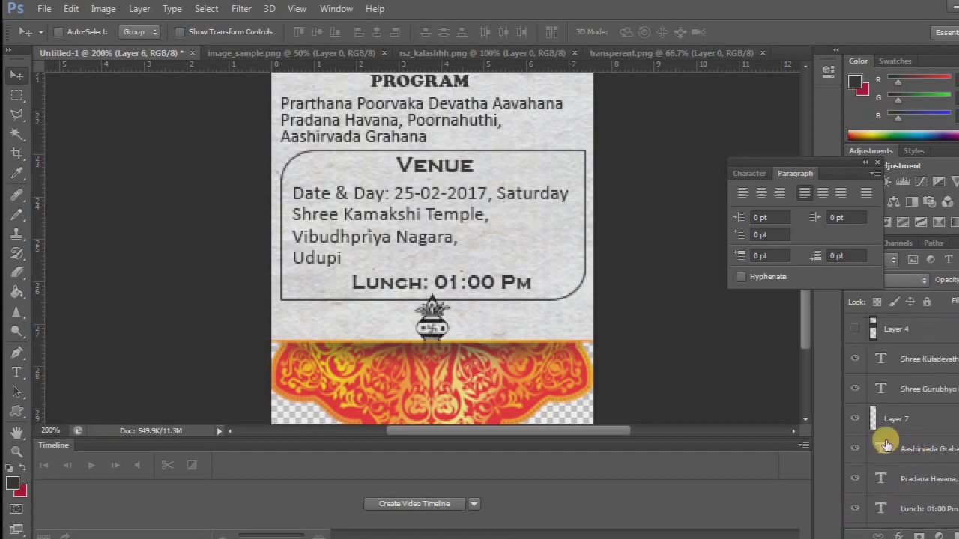
{"action": "left_click", "coordinate": [855, 420]}
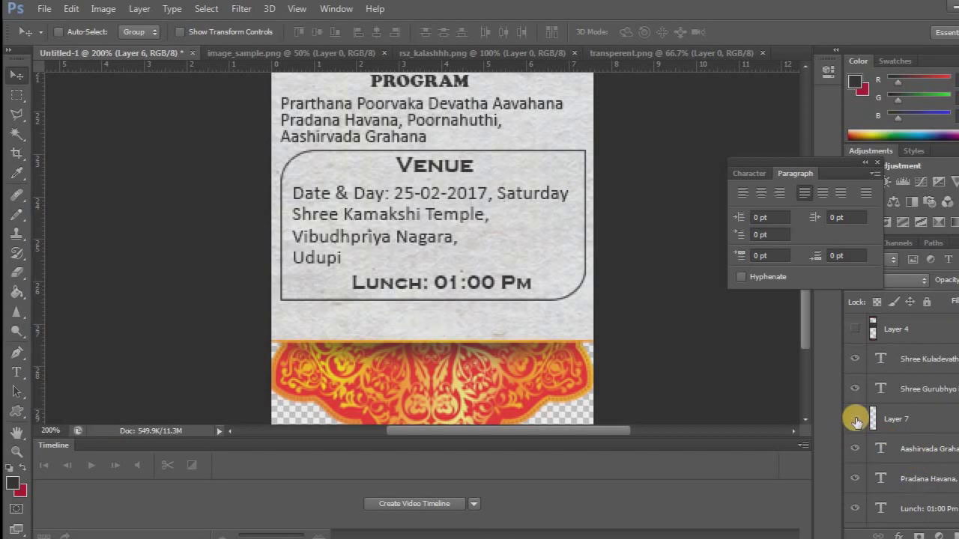
{"action": "left_click", "coordinate": [903, 419]}
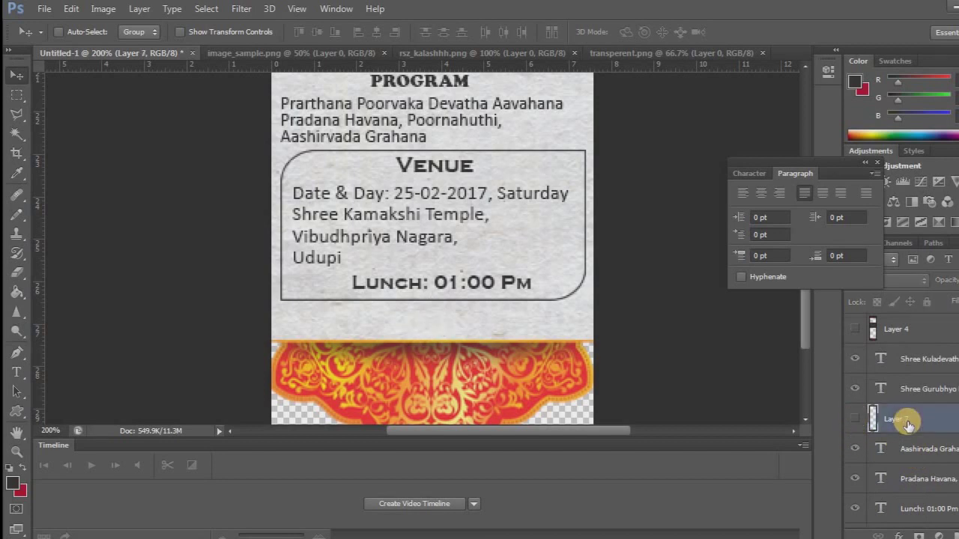
{"action": "left_click", "coordinate": [855, 418]}
Scale the kalash down to about 80% width and 79.4% height.
{"action": "key", "text": "ctrl+t"}
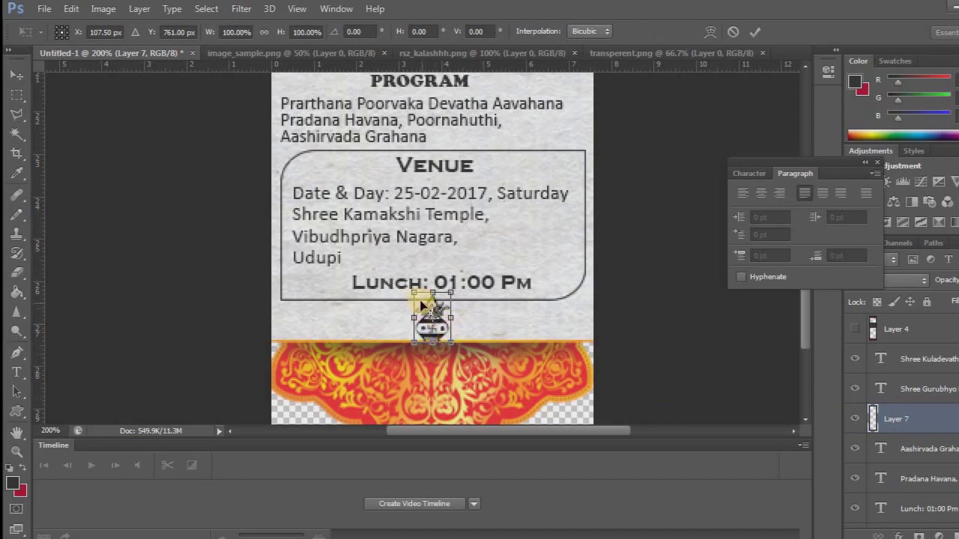
{"action": "left_click_drag", "start_coordinate": [413, 293], "coordinate": [418, 299]}
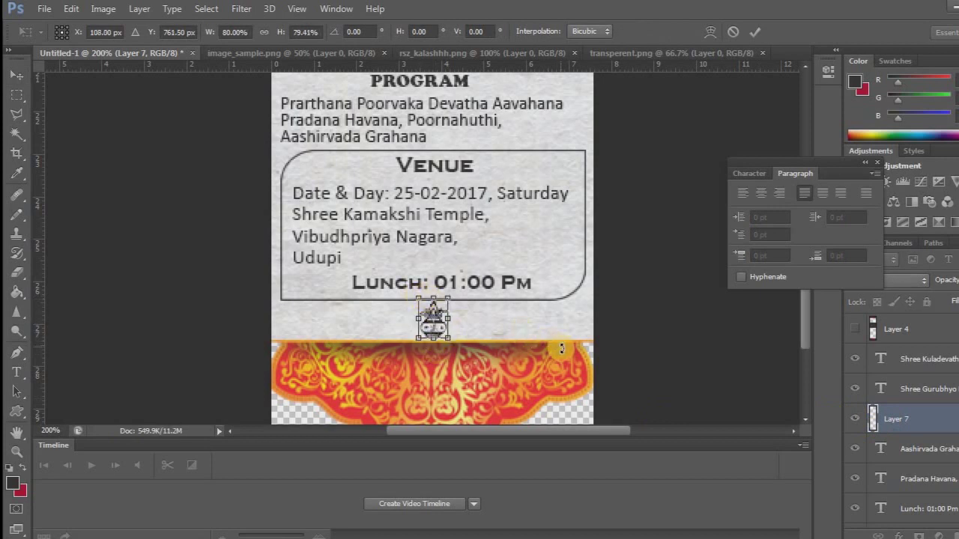
{"action": "key", "text": "Return"}
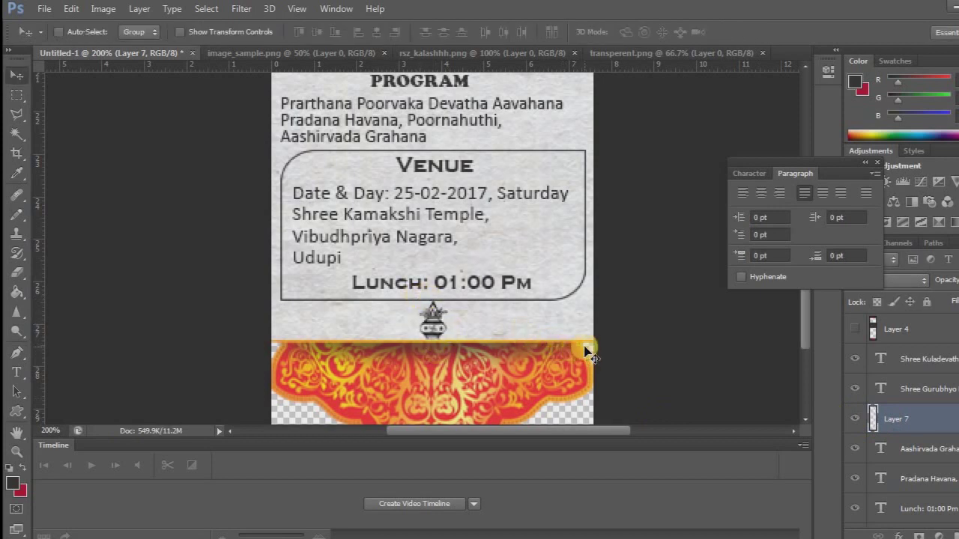
{"action": "left_click", "coordinate": [178, 344]}
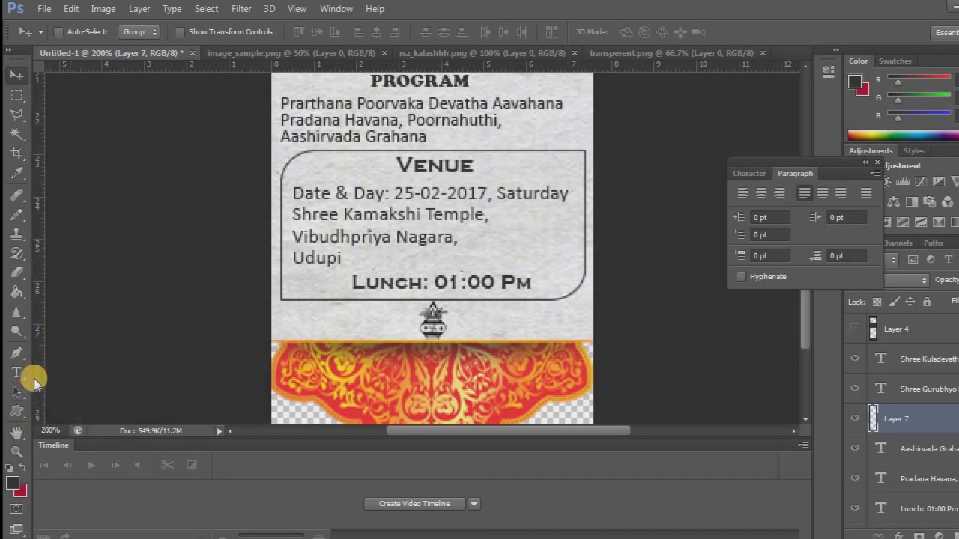
Zoom out to 66.7% and move the view to show the whole tall card.
{"action": "left_click", "coordinate": [17, 451]}
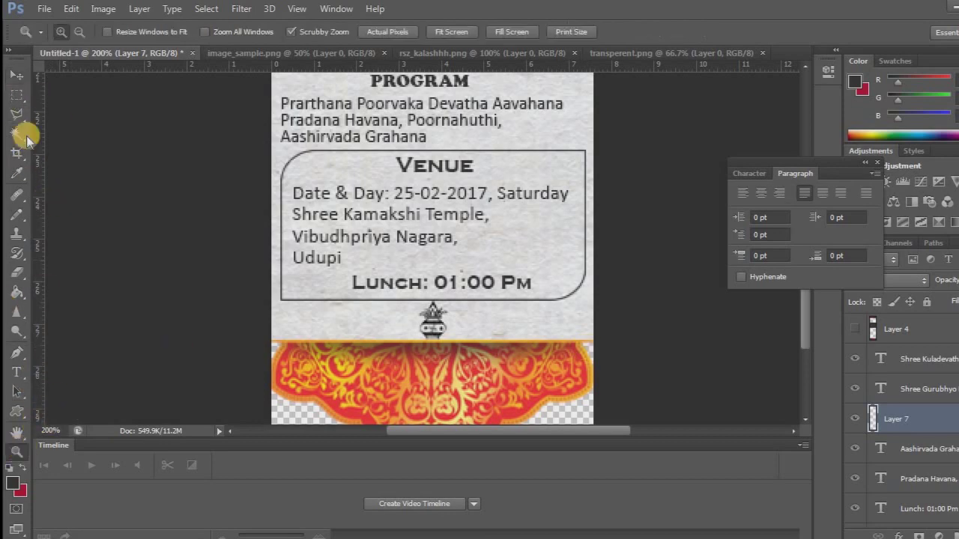
{"action": "left_click", "coordinate": [313, 200]}
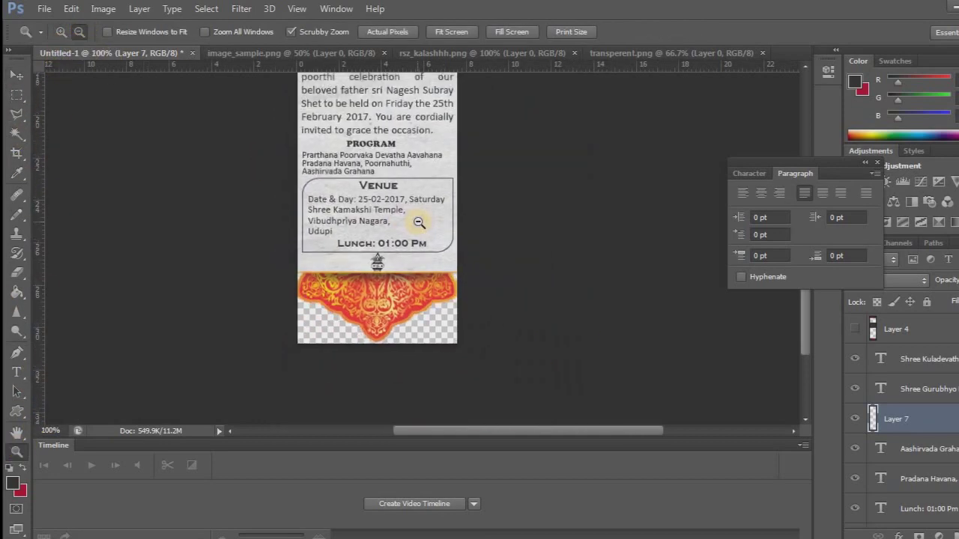
{"action": "left_click", "coordinate": [426, 214]}
{"action": "left_click_drag", "start_coordinate": [806, 340], "coordinate": [783, 274]}
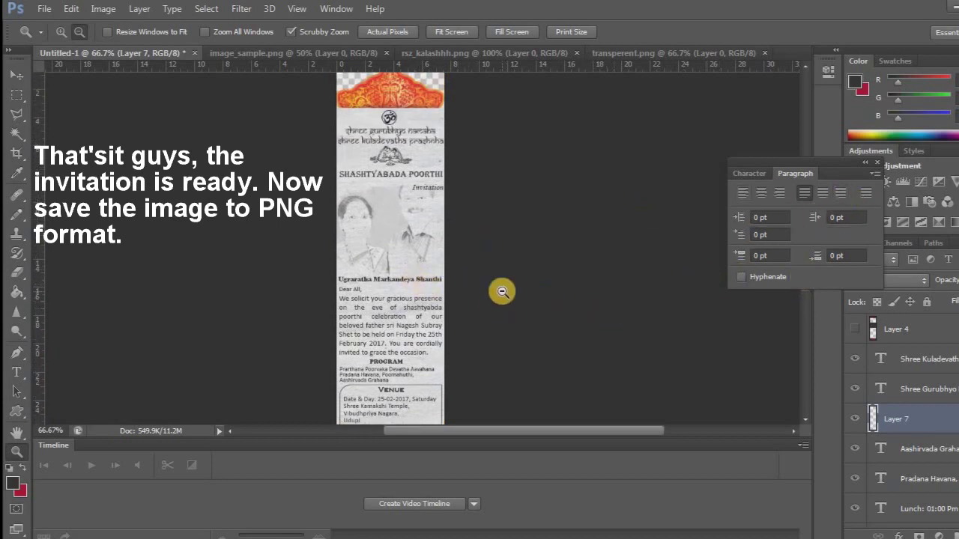
{"action": "left_click", "coordinate": [45, 9]}
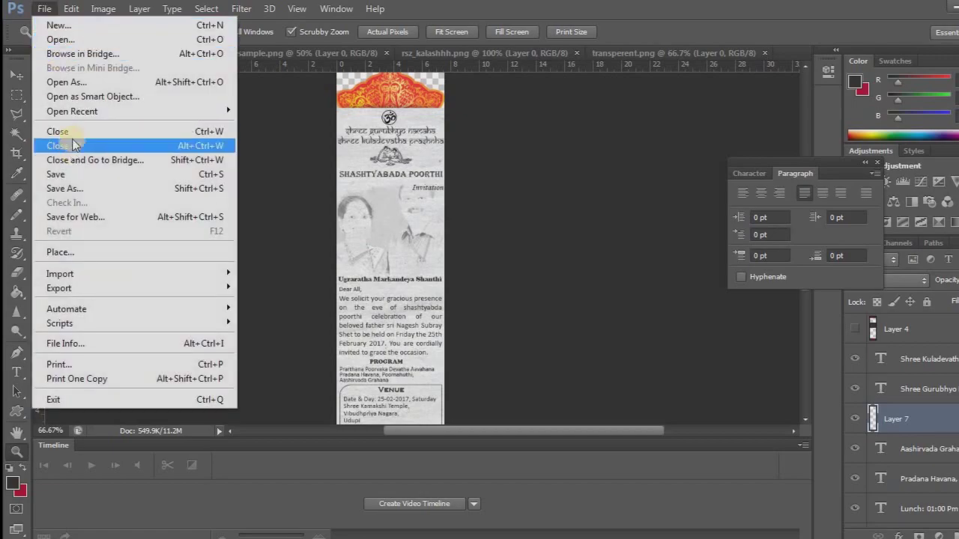
Save the card to Projects as invitation.png, accepting the default PNG options.
{"action": "left_click", "coordinate": [76, 189]}
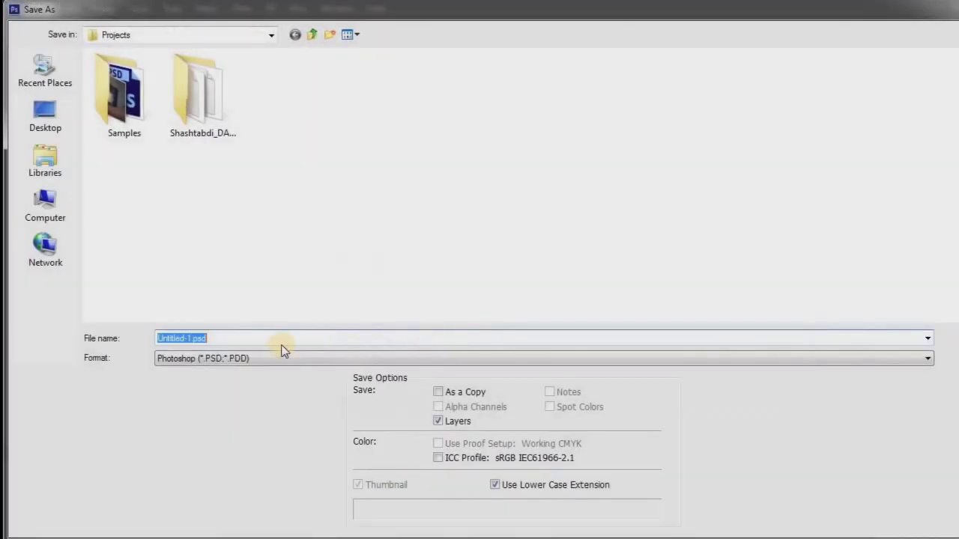
{"action": "type", "text": "invitation"}
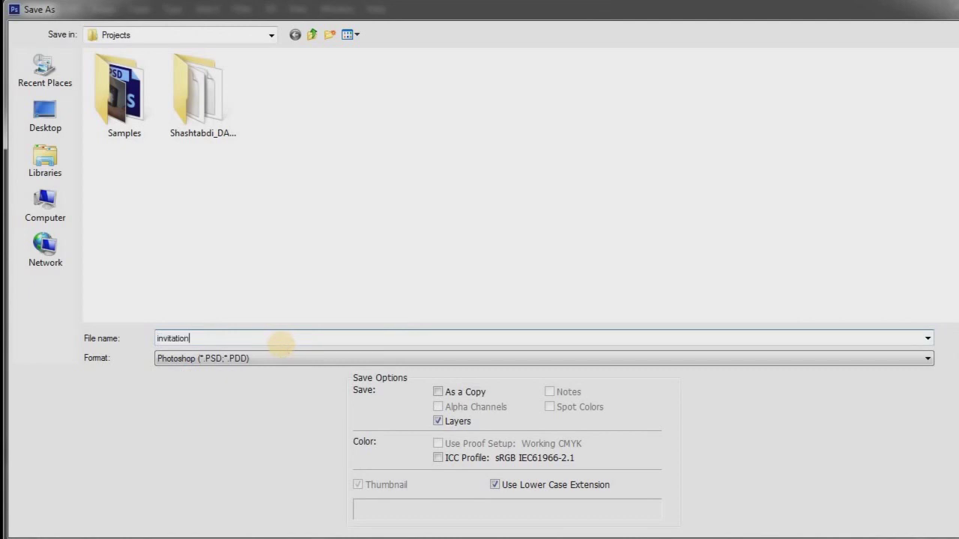
{"action": "left_click", "coordinate": [253, 359]}
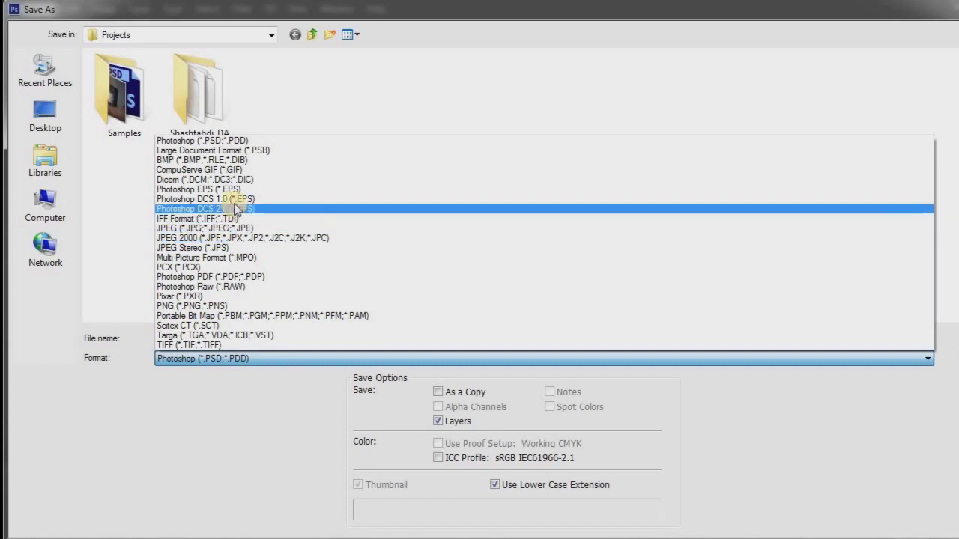
{"action": "left_click", "coordinate": [207, 307]}
{"action": "left_click", "coordinate": [953, 348]}
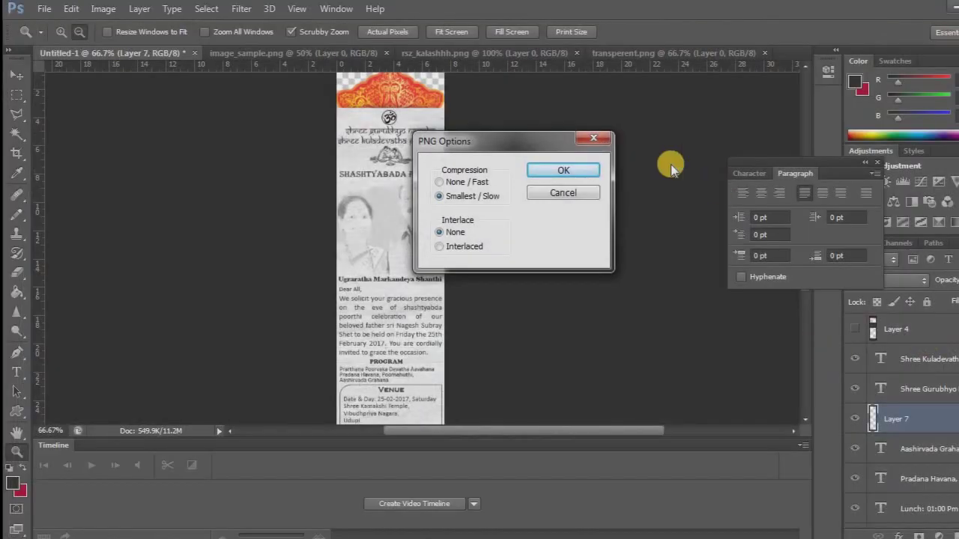
{"action": "left_click", "coordinate": [574, 171]}
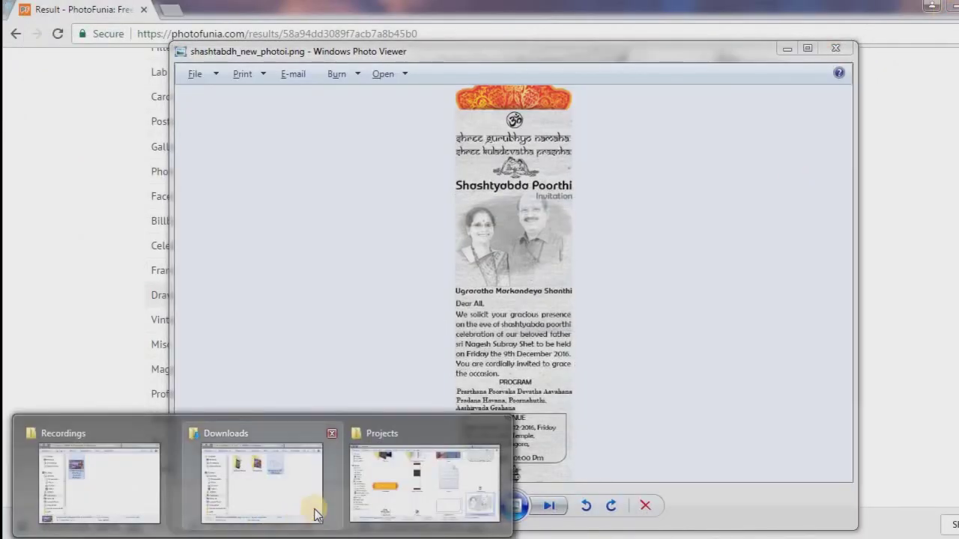
Open invitation.png from Projects in Windows Photo Viewer and pan to inspect the card.
{"action": "left_click", "coordinate": [381, 508]}
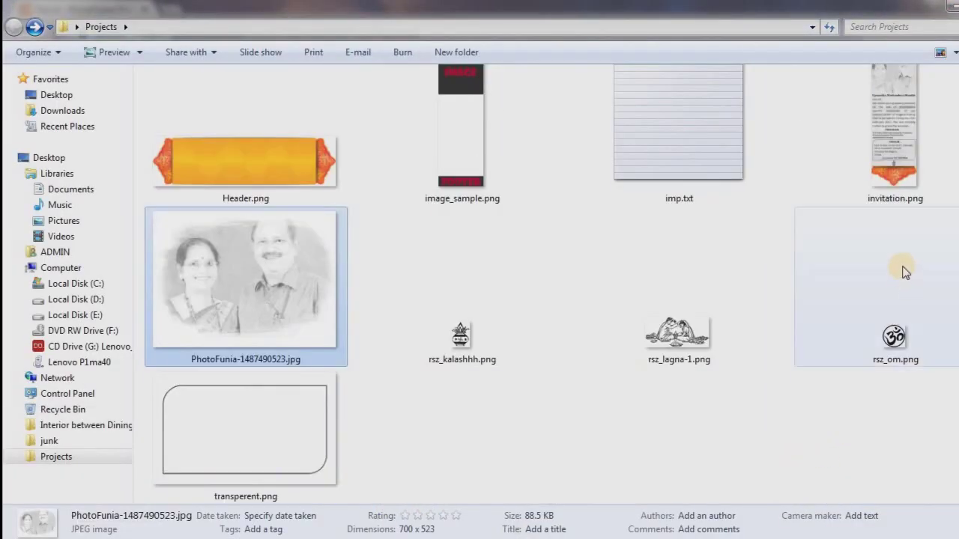
{"action": "scroll", "coordinate": [904, 270], "scroll_direction": "up", "scroll_amount": 3}
{"action": "right_click", "coordinate": [897, 343]}
{"action": "mouse_move", "coordinate": [861, 262]}
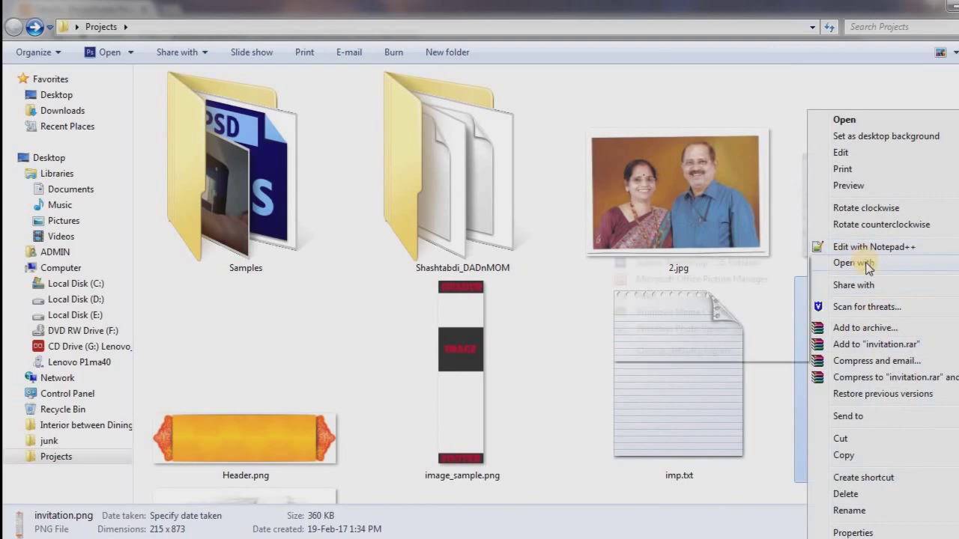
{"action": "left_click", "coordinate": [660, 328]}
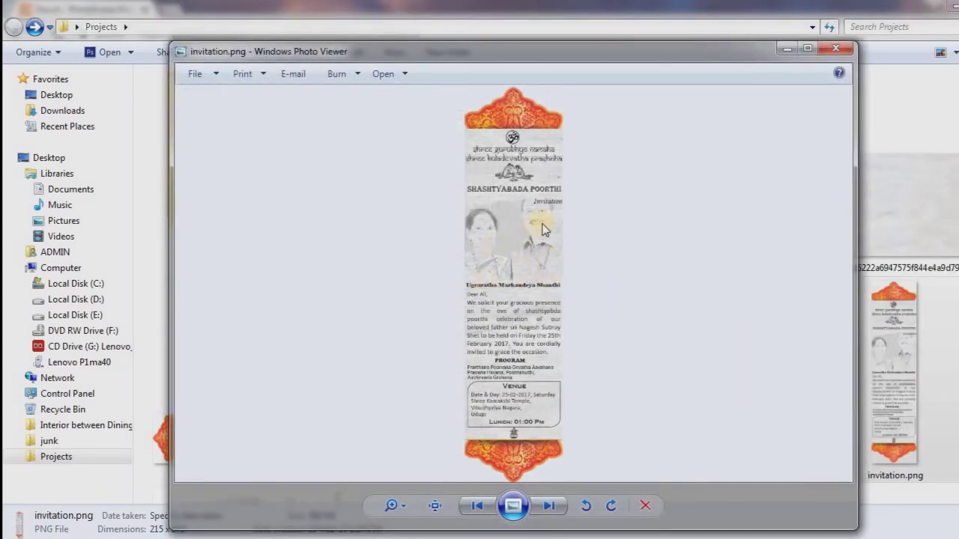
{"action": "scroll", "coordinate": [677, 296], "scroll_direction": "up", "scroll_amount": 3}
{"action": "left_click_drag", "start_coordinate": [494, 364], "coordinate": [534, 467]}
{"action": "scroll", "coordinate": [570, 328], "scroll_direction": "down", "scroll_amount": 2}
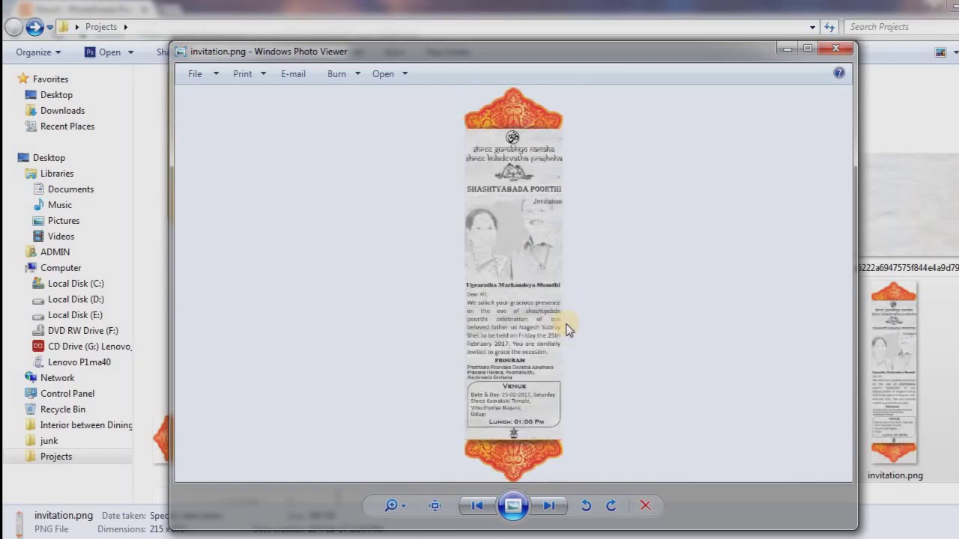